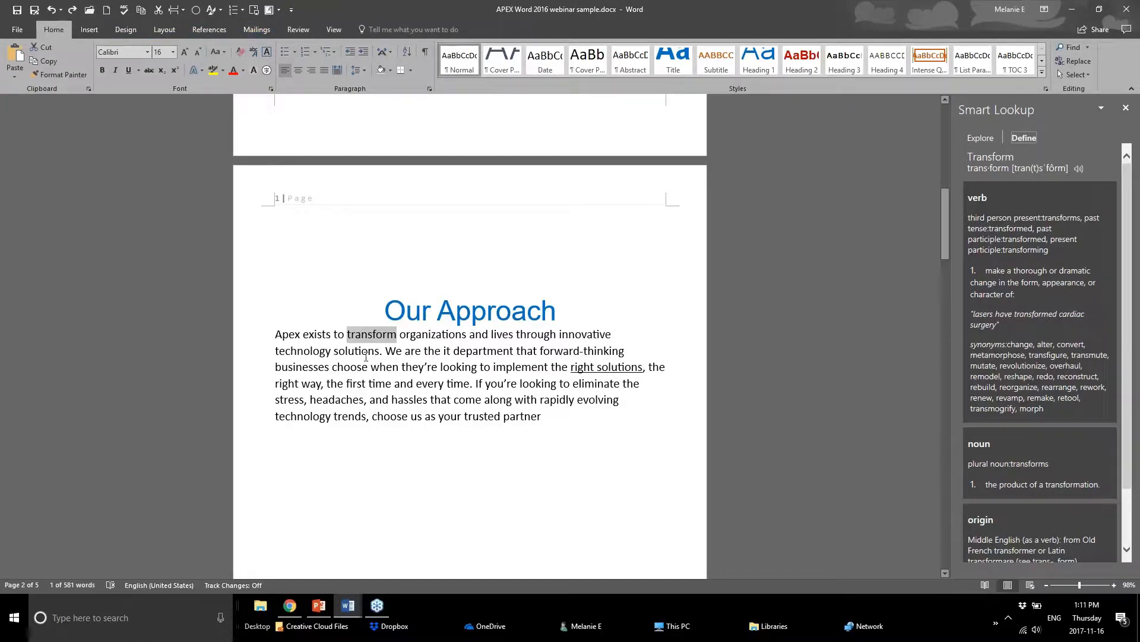
Place the insertion point on a blank line a little below the Our Approach paragraph
click(214, 31)
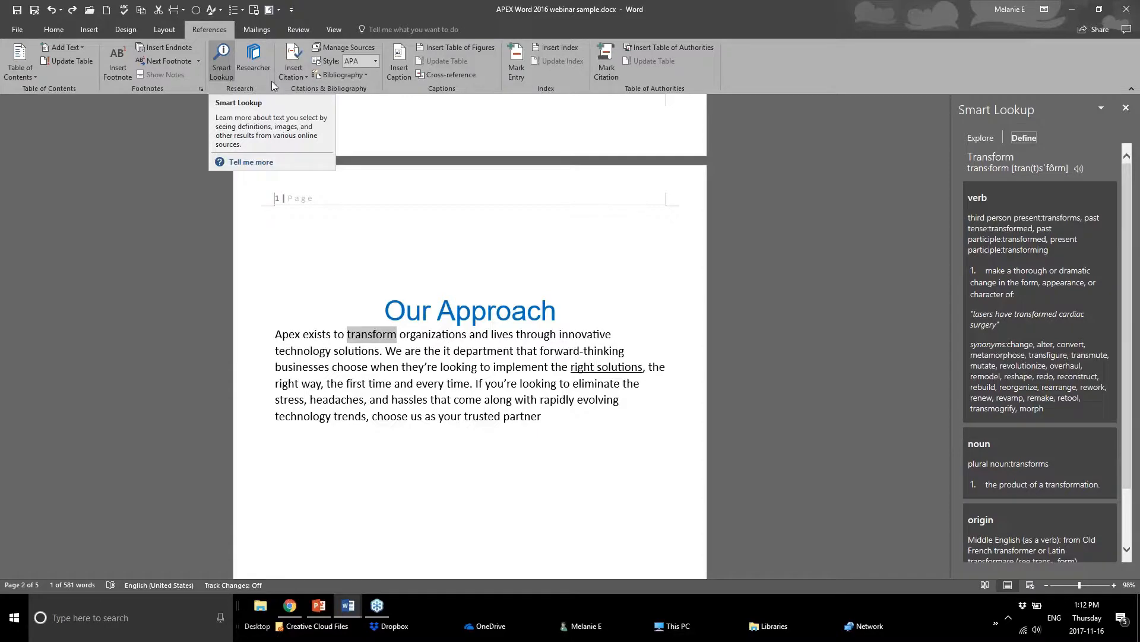
click(471, 436)
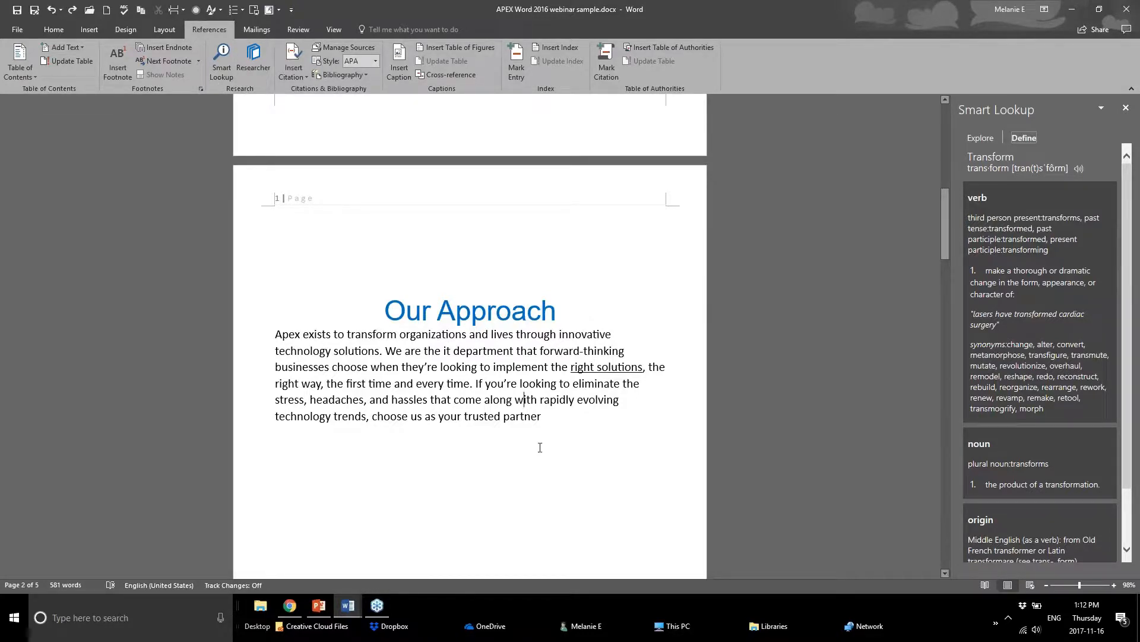
scroll(540, 447, down, 7)
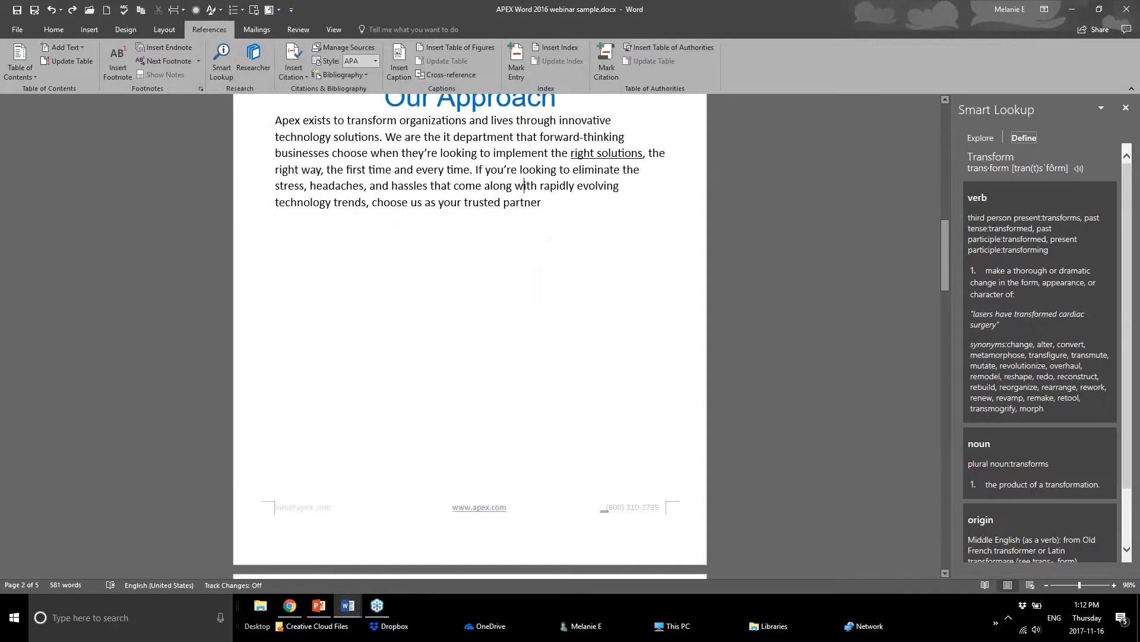
scroll(525, 453, up, 11)
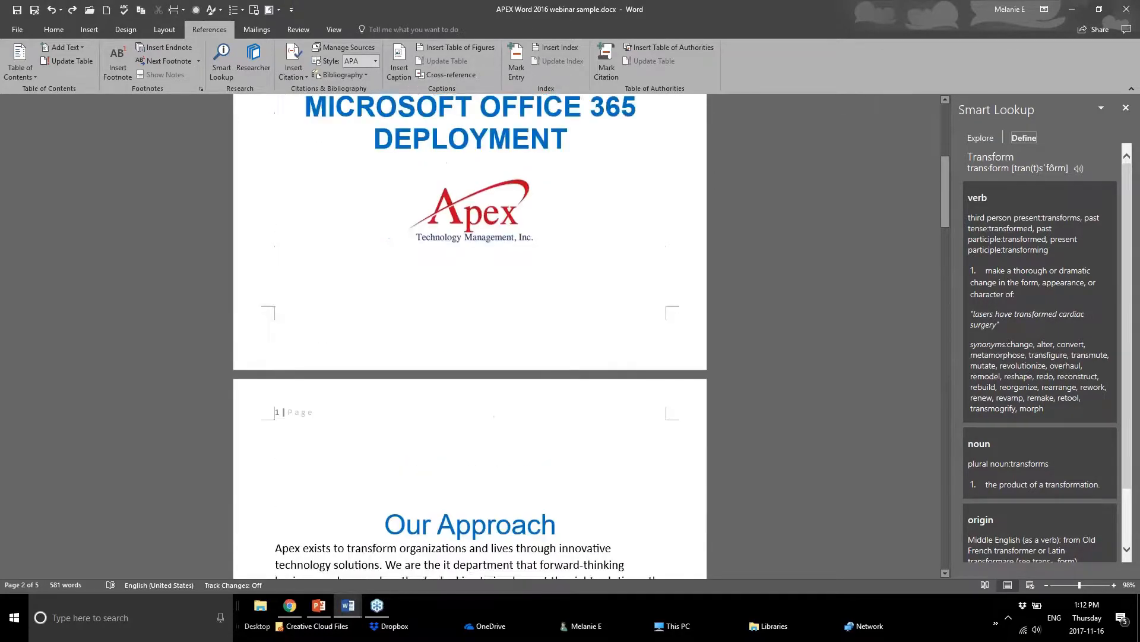
scroll(525, 453, down, 1)
scroll(524, 452, down, 3)
click(417, 384)
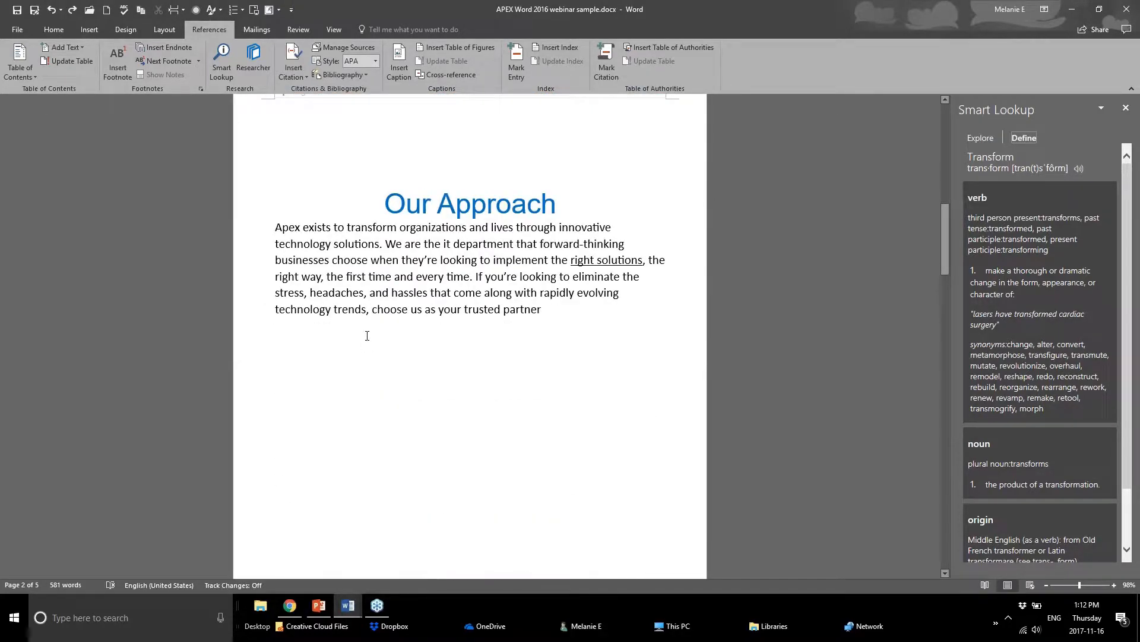
key(Return)
drag(367, 310, 275, 310)
click(308, 376)
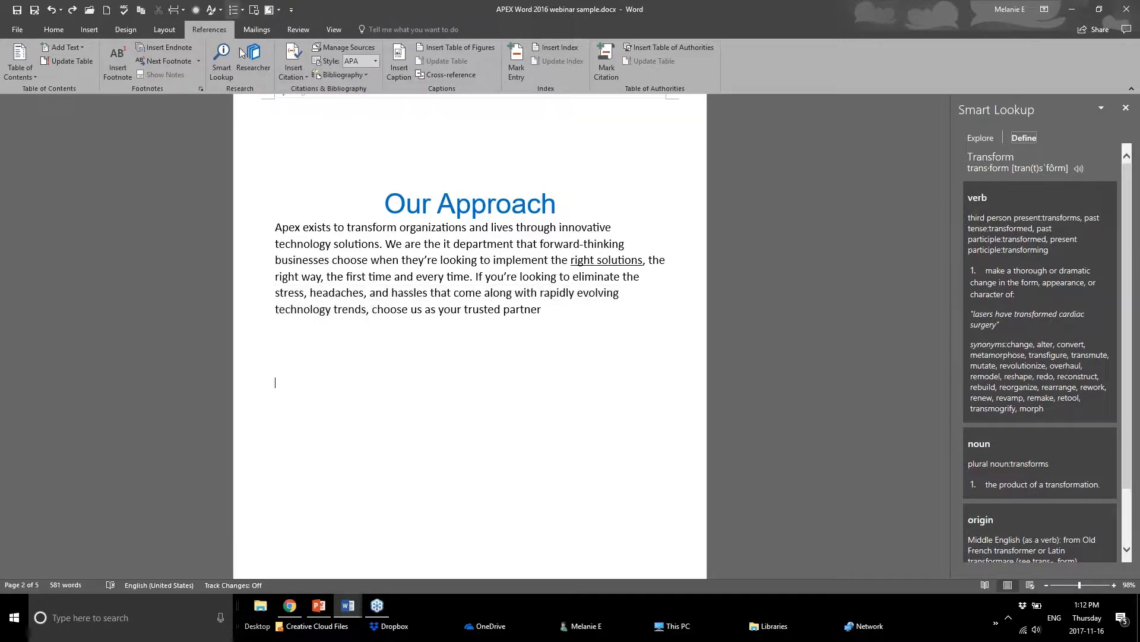
Open Researcher in place of Smart Lookup and search its sources for "word 2016"
click(254, 59)
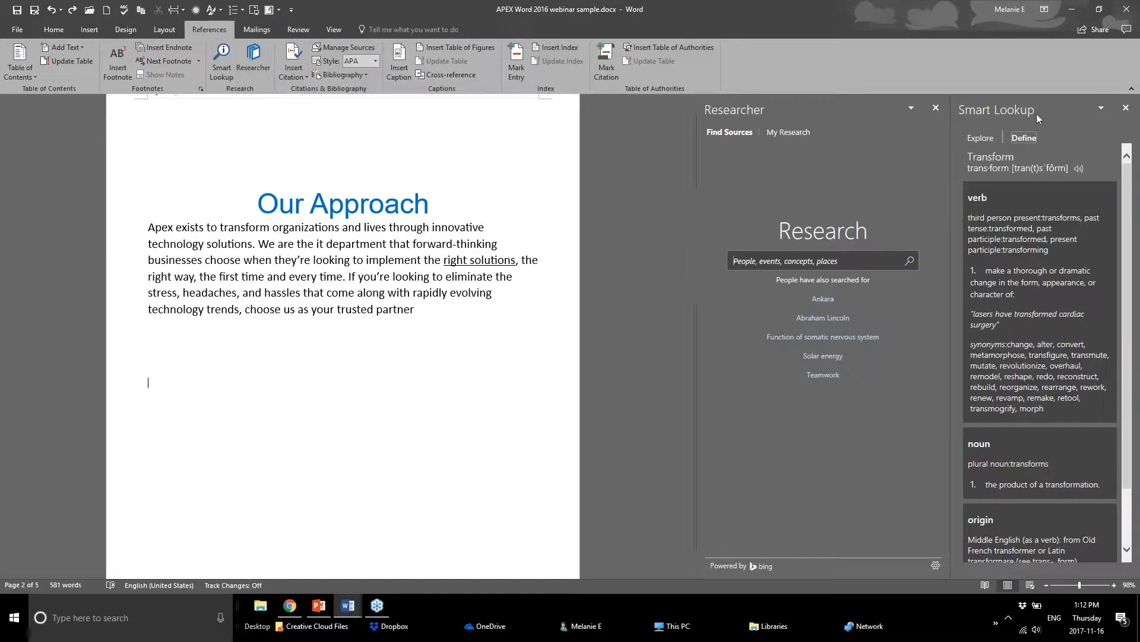
click(1126, 109)
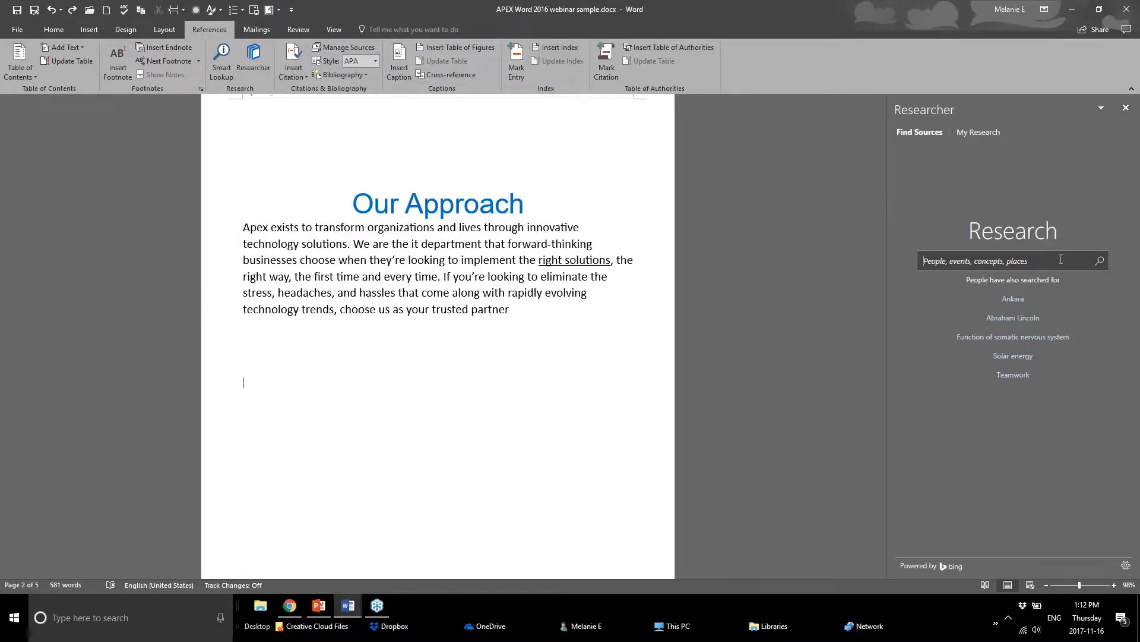
text(word 2016)
key(Return)
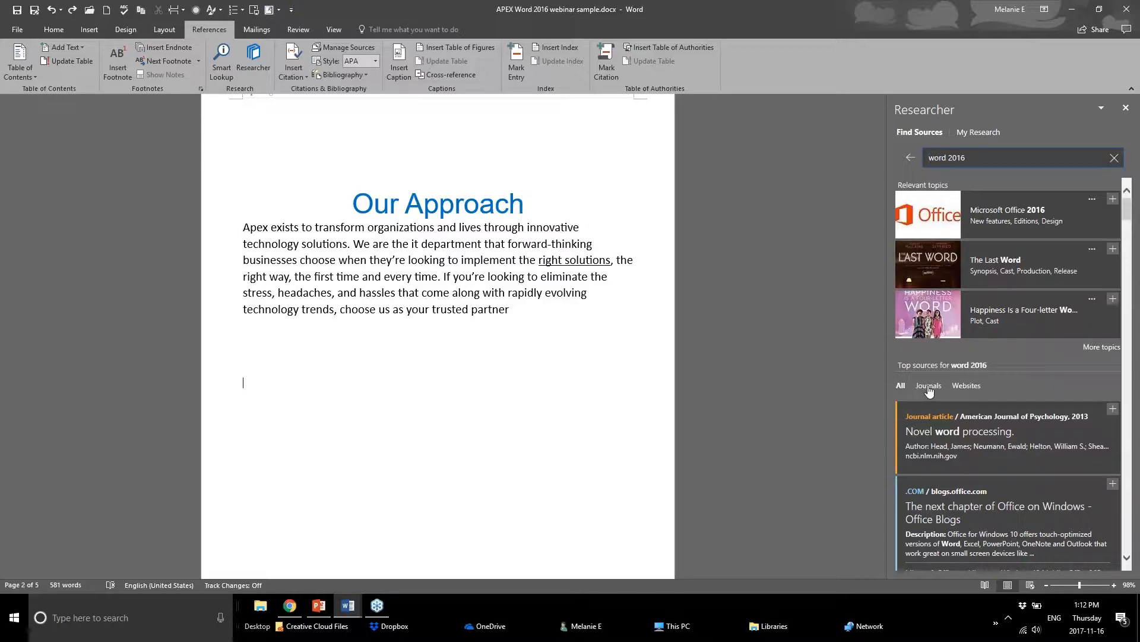
View the details of the source "Aspects of word order in Russian" and return to the research search
scroll(1129, 385, down, 5)
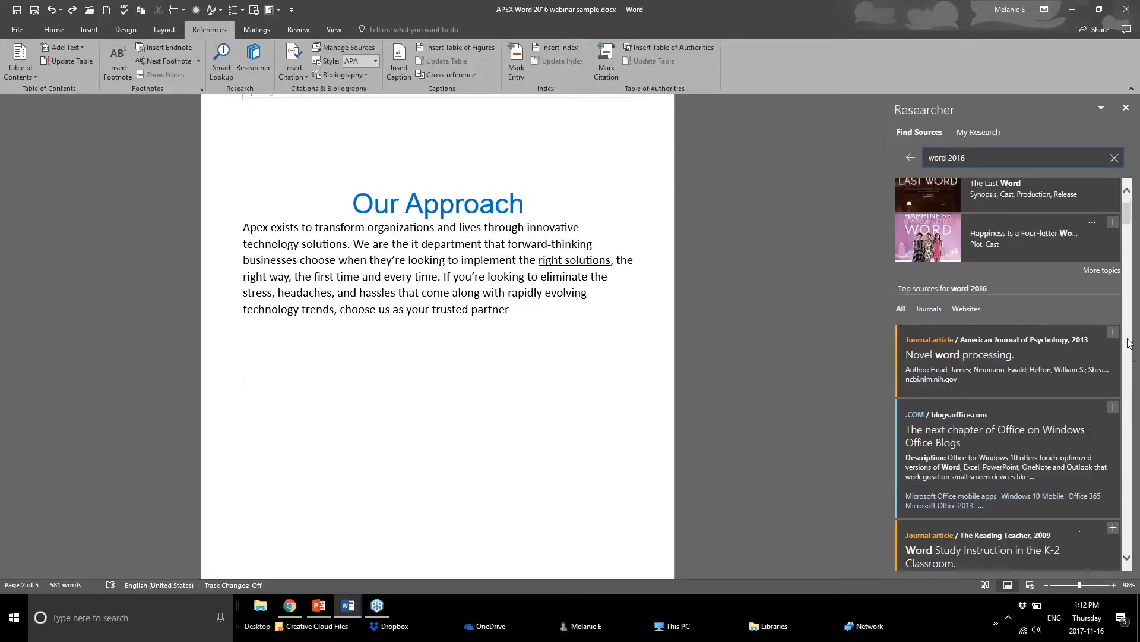
scroll(1129, 385, down, 5)
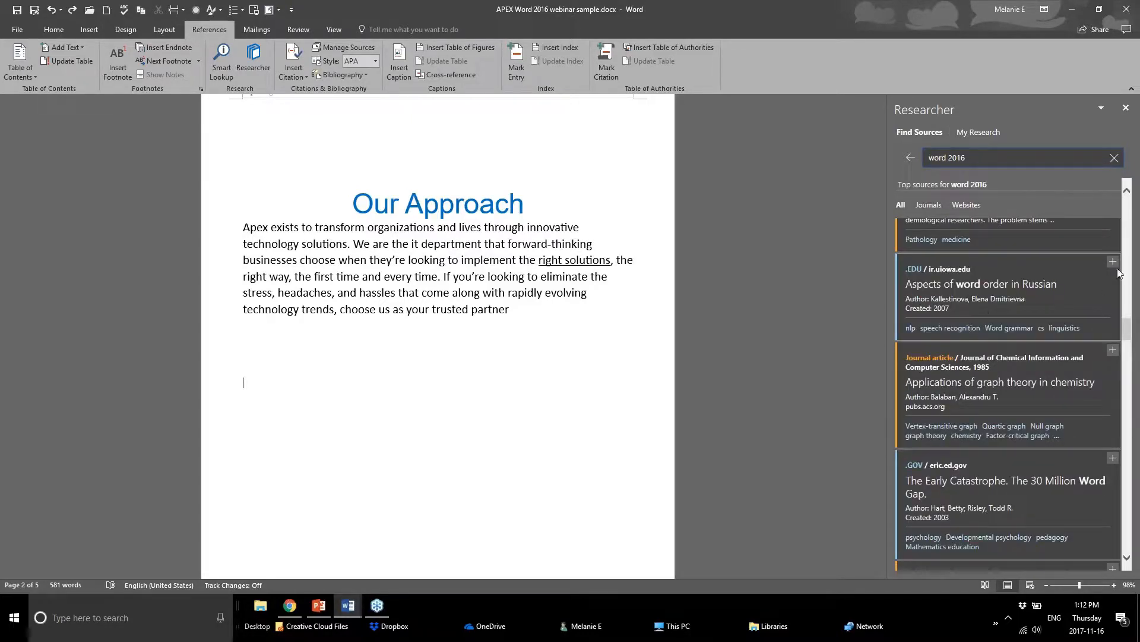
click(983, 301)
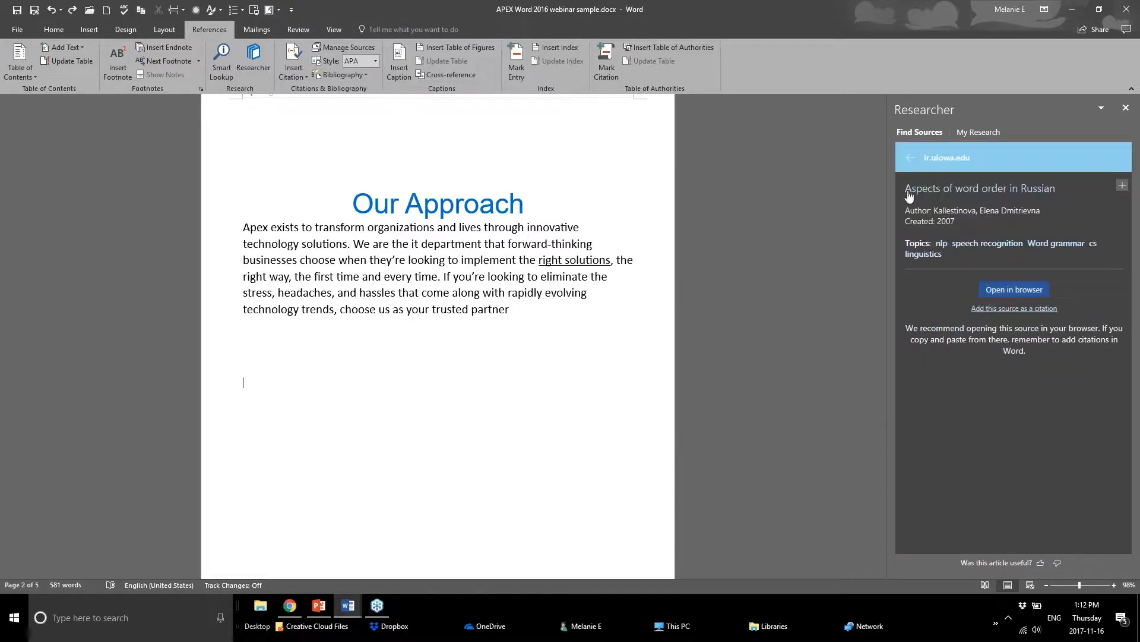
click(912, 156)
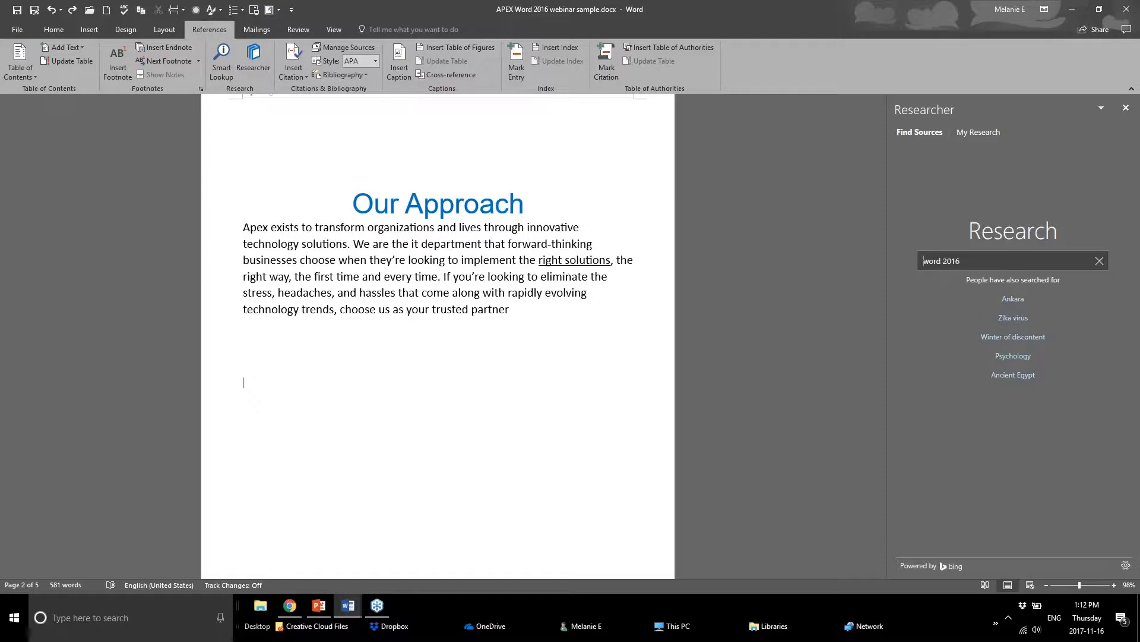
Search "word 2016" again and add the 2014 "Goodnight book" journal article as a citation, declining the bibliography
key(Return)
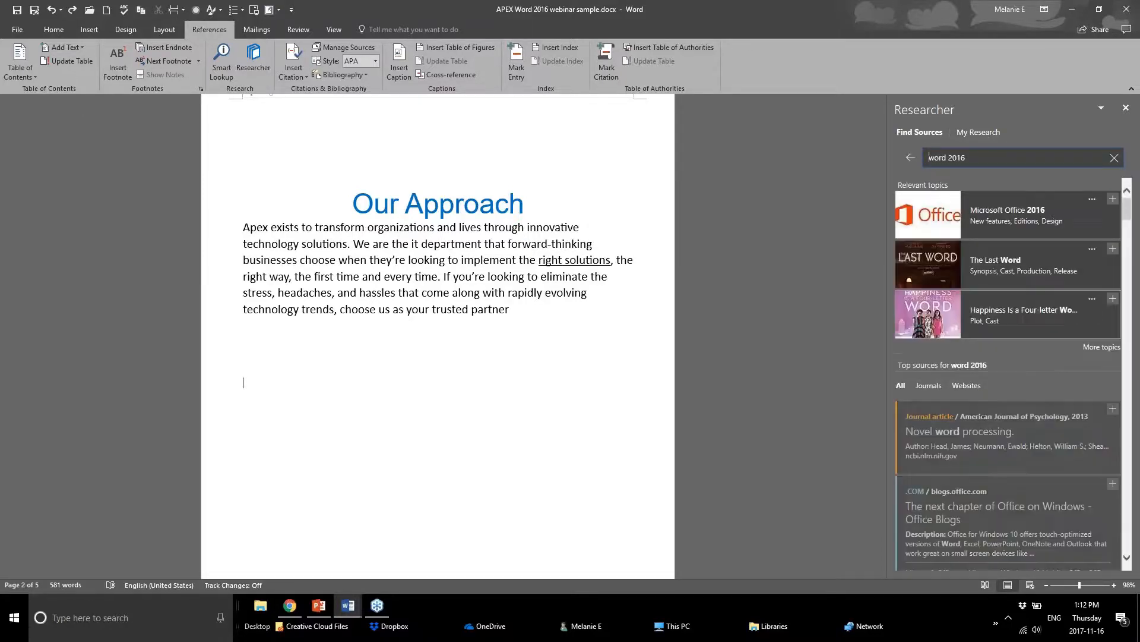
scroll(1017, 457, down, 1)
scroll(1017, 457, down, 4)
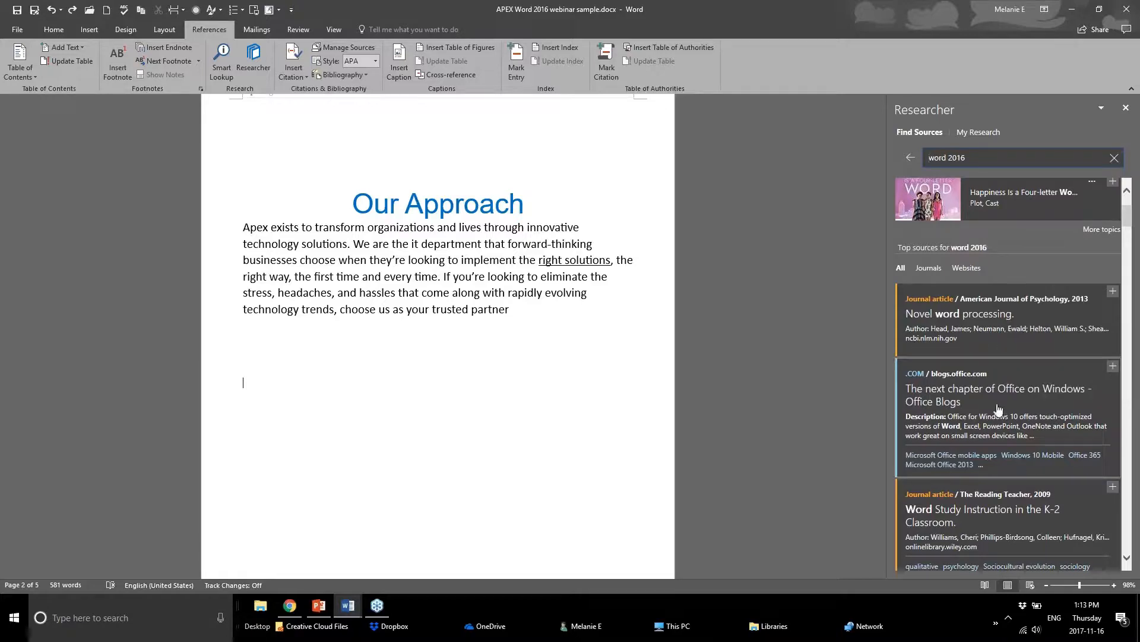
scroll(998, 443, down, 4)
scroll(998, 442, down, 10)
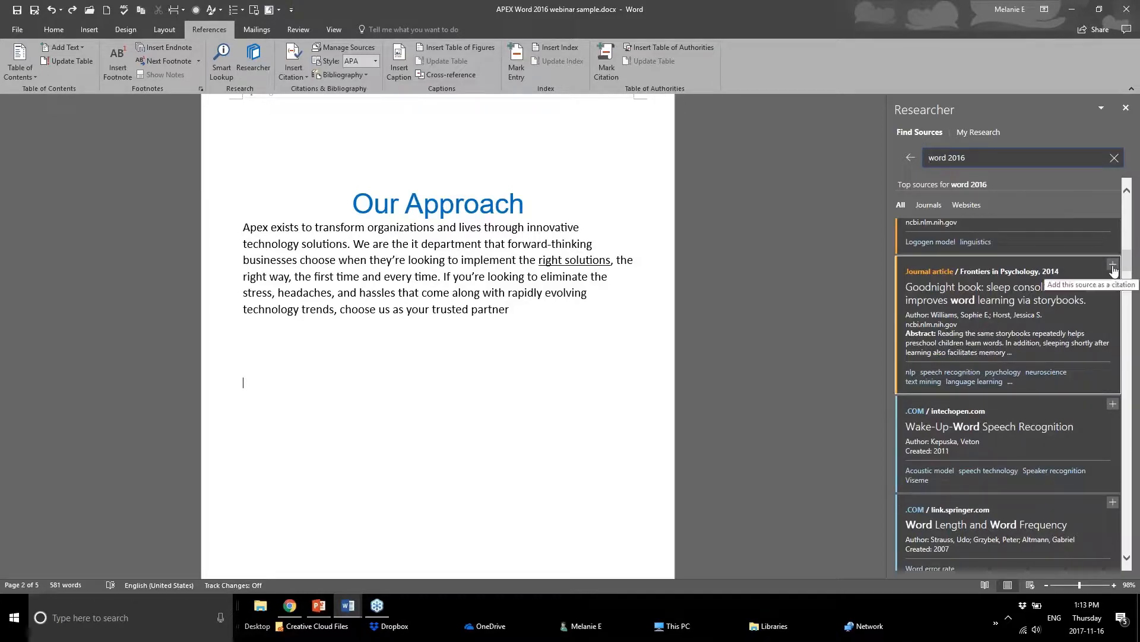
click(1112, 265)
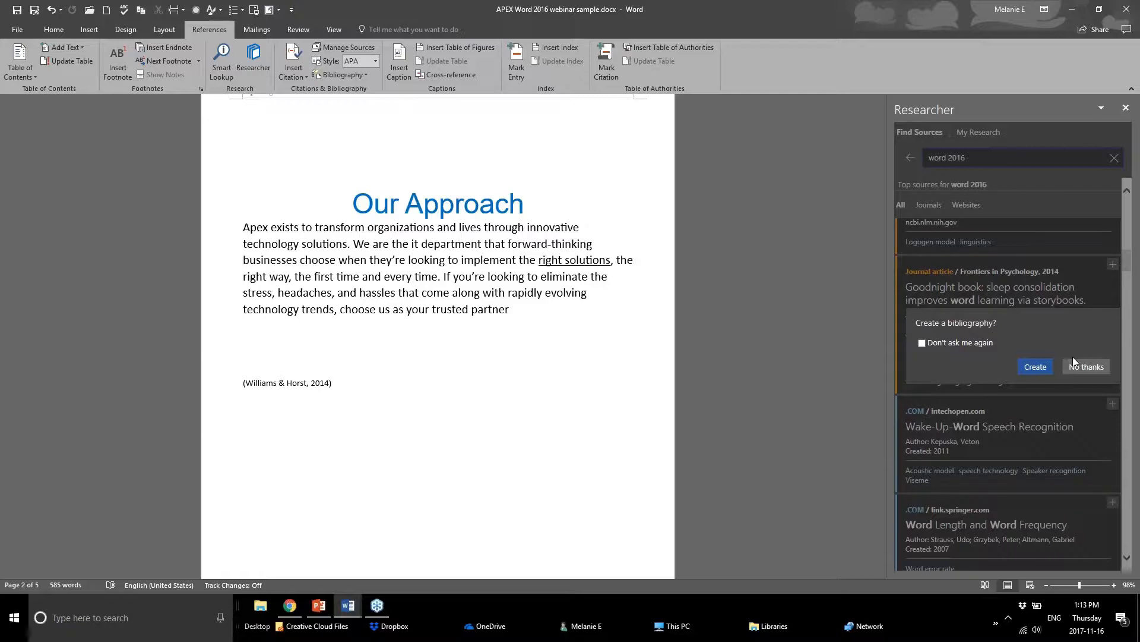
click(1086, 367)
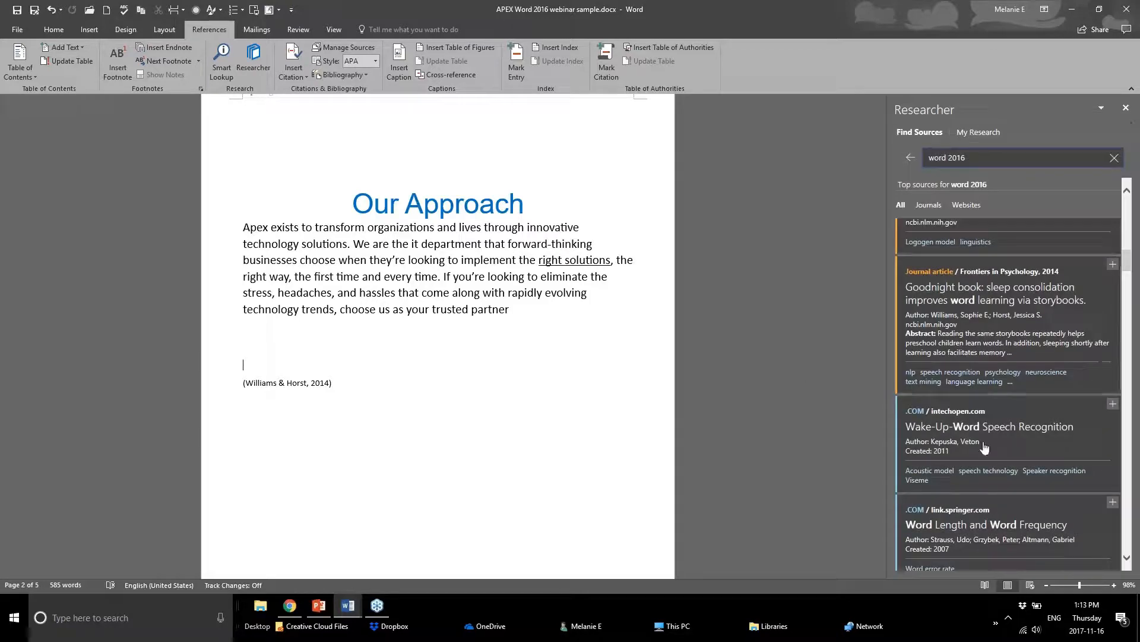
Filter the sources to Websites and open "The next chapter of Office on Windows - Office Blogs" in reading view
scroll(979, 432, up, 5)
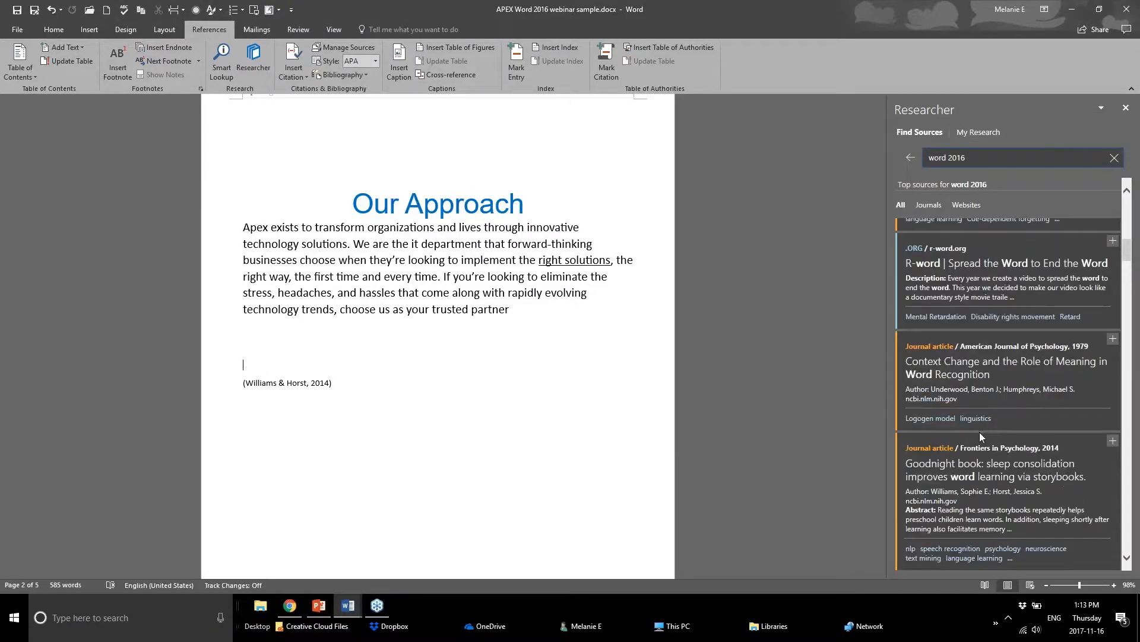
click(965, 205)
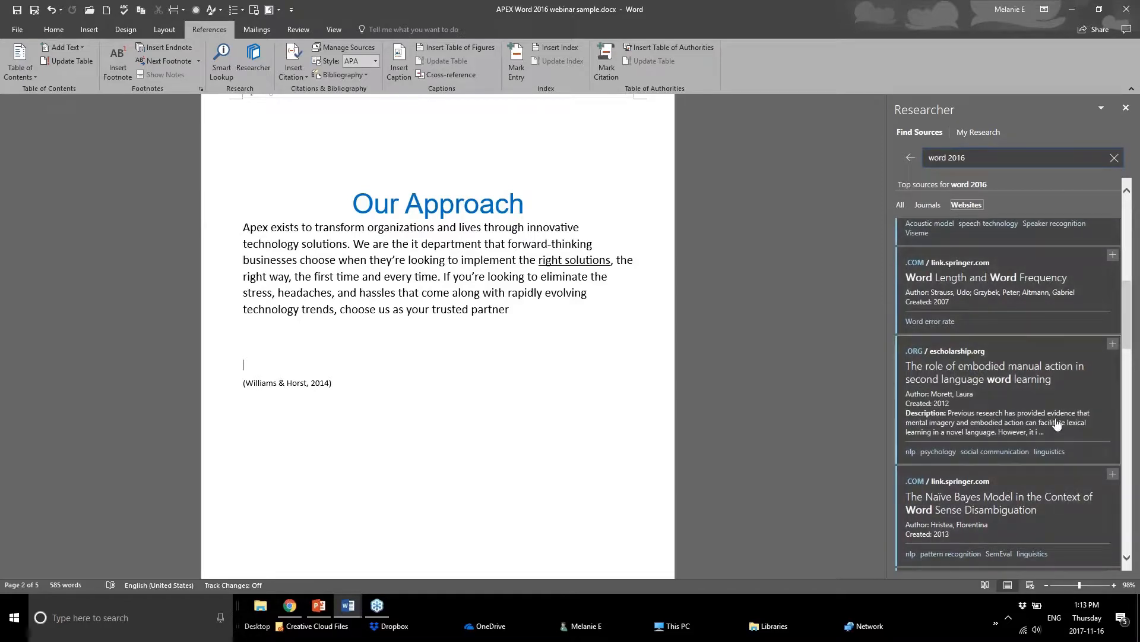
scroll(971, 416, up, 10)
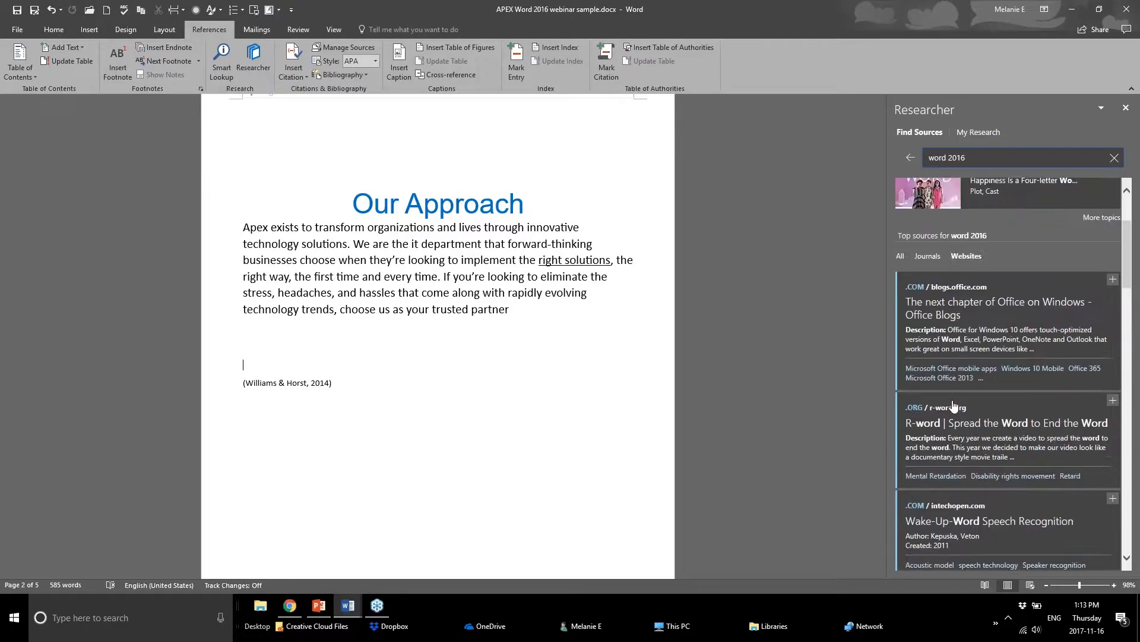
click(947, 391)
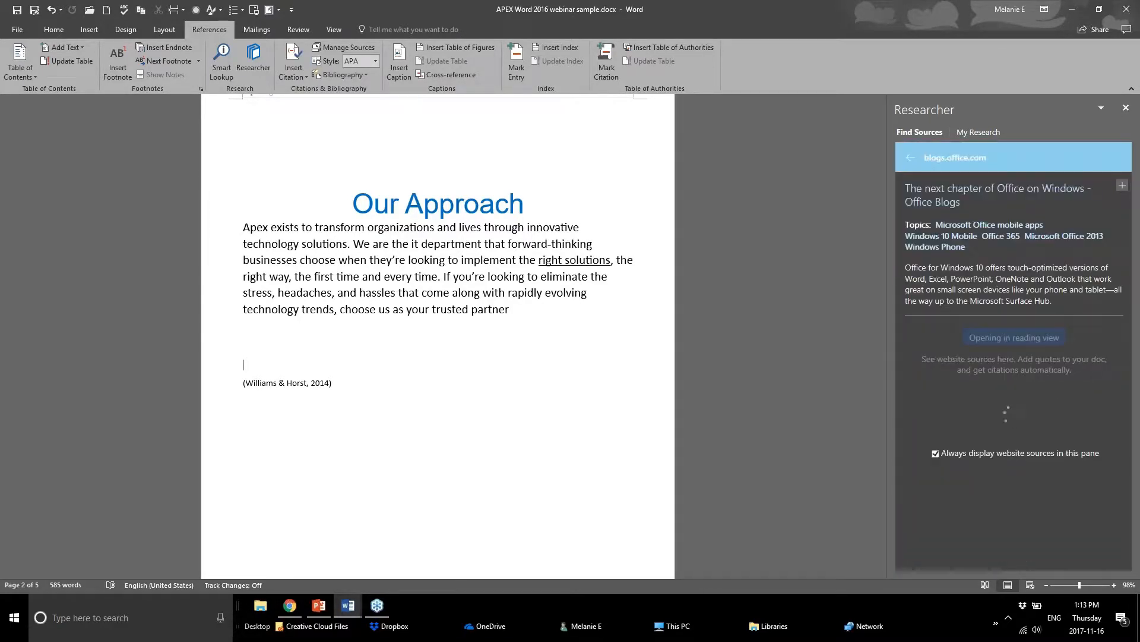
drag(905, 267, 1066, 303)
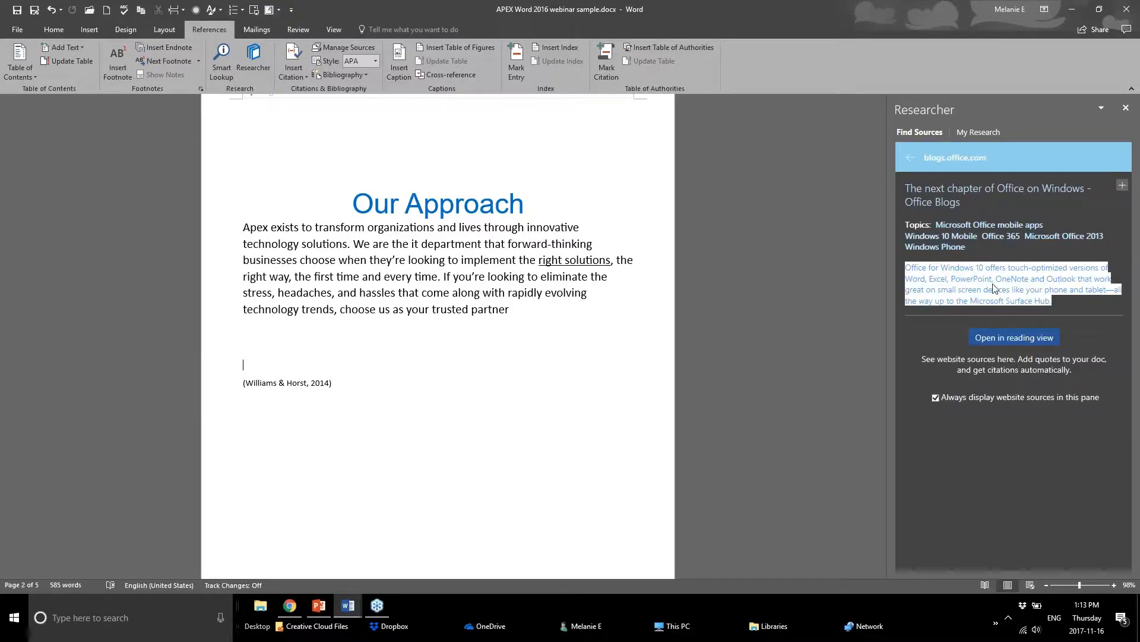
click(1038, 338)
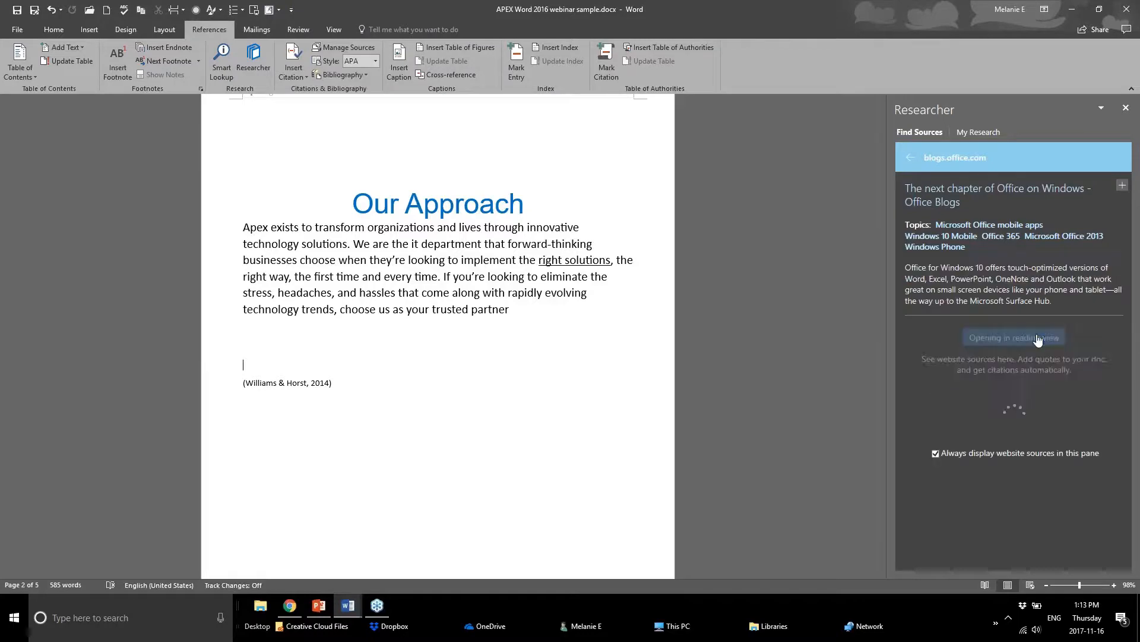
scroll(1004, 374, down, 1)
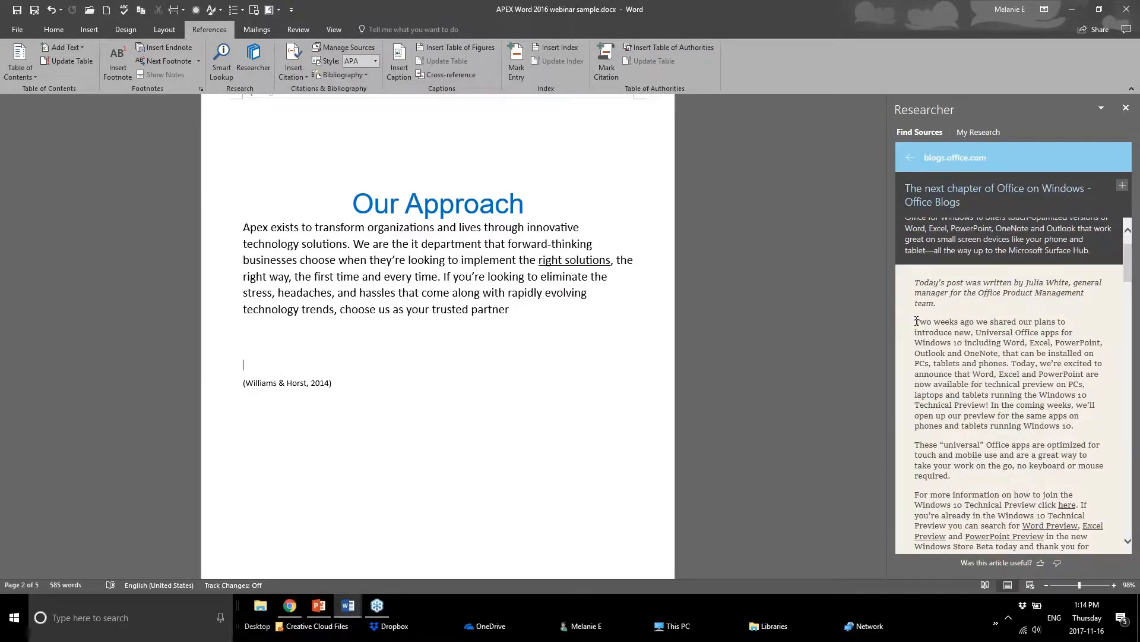
Add the article's "Two weeks ago we shared our plans" paragraph to the document with its citation, declining the bibliography
drag(917, 321, 1074, 426)
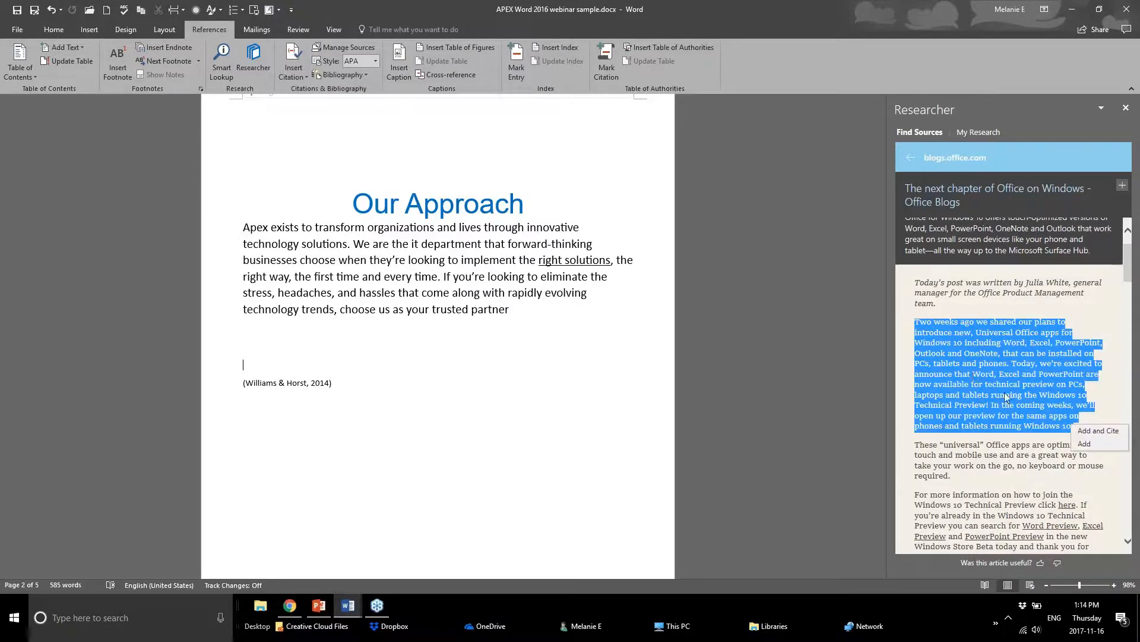
click(1094, 435)
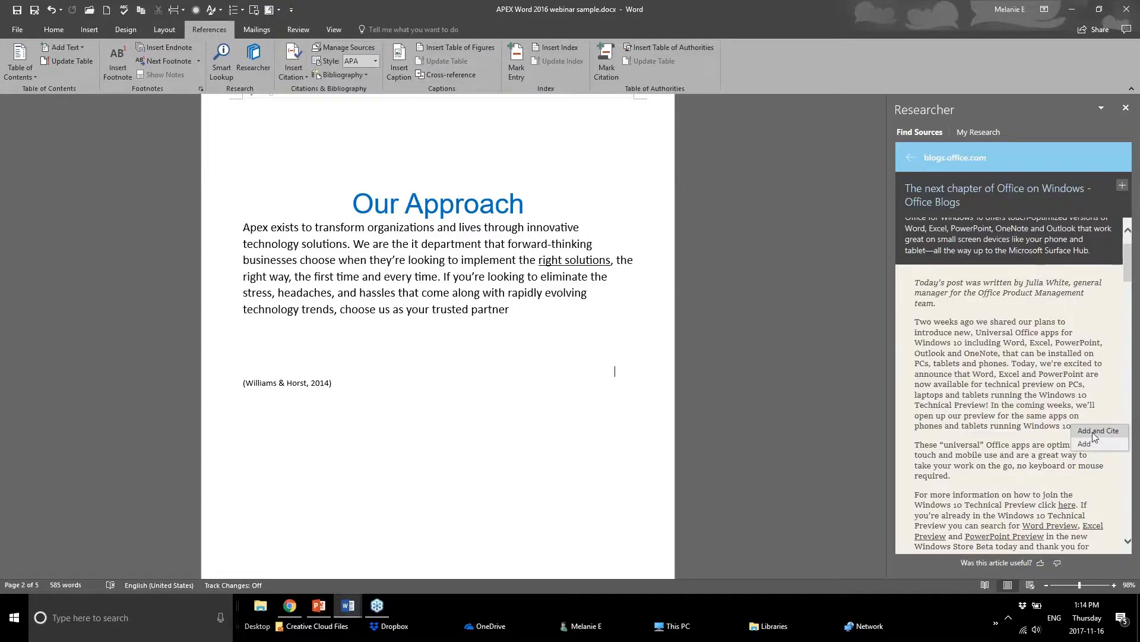
click(1095, 434)
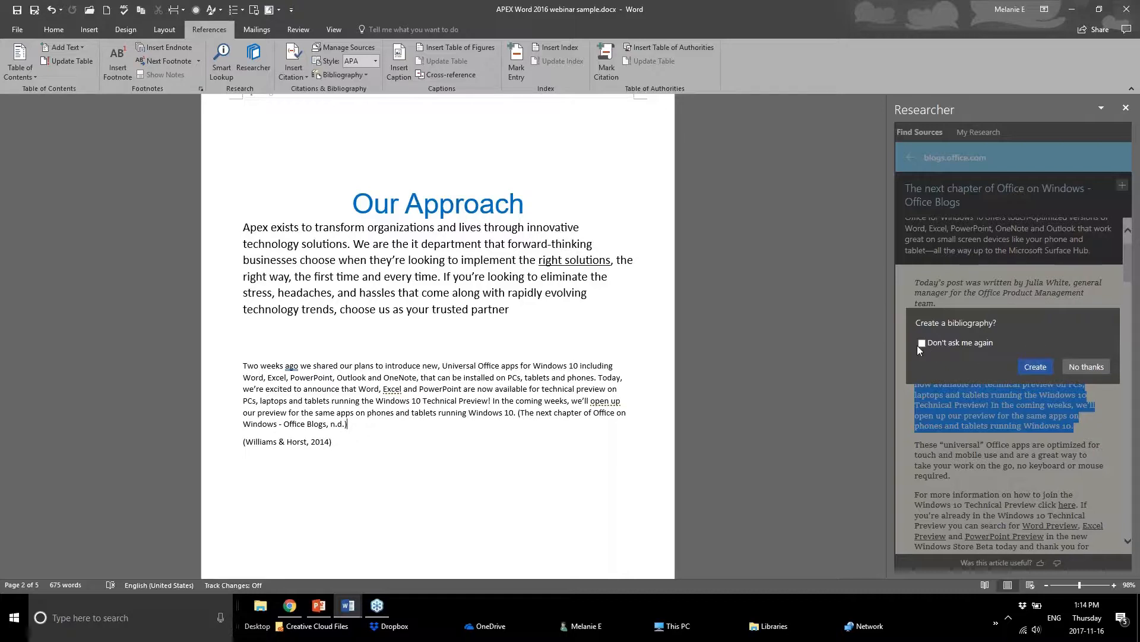
click(1088, 367)
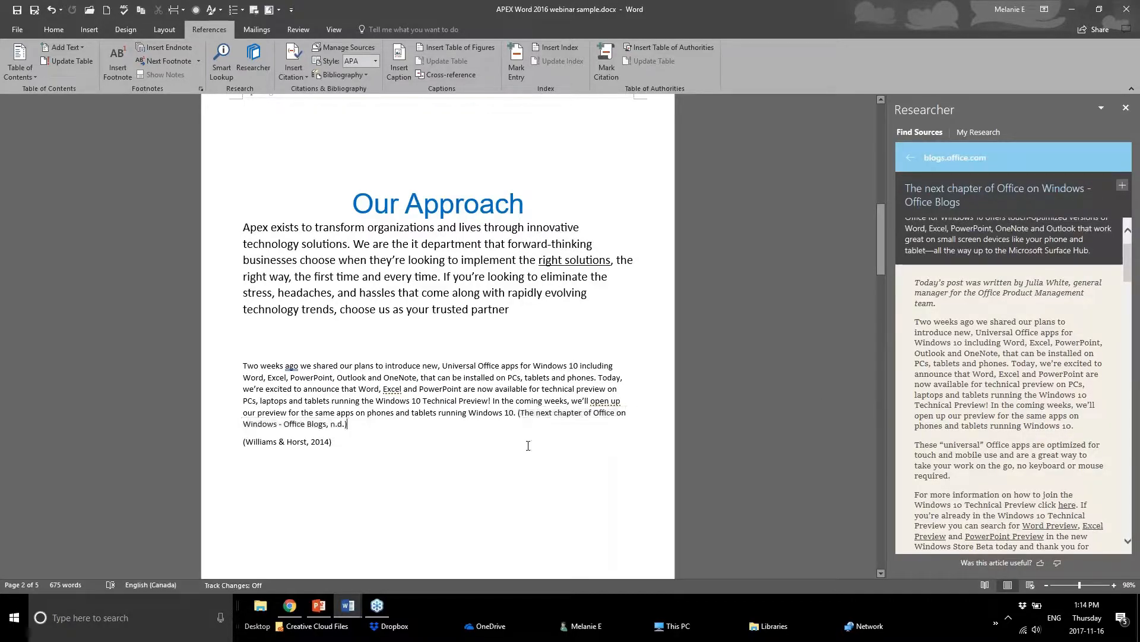
Add the article text from "including Word, Excel, PowerPoint" through "running Windows 10." to the document without a citation
scroll(1010, 356, down, 2)
drag(965, 242, 1074, 325)
click(1006, 411)
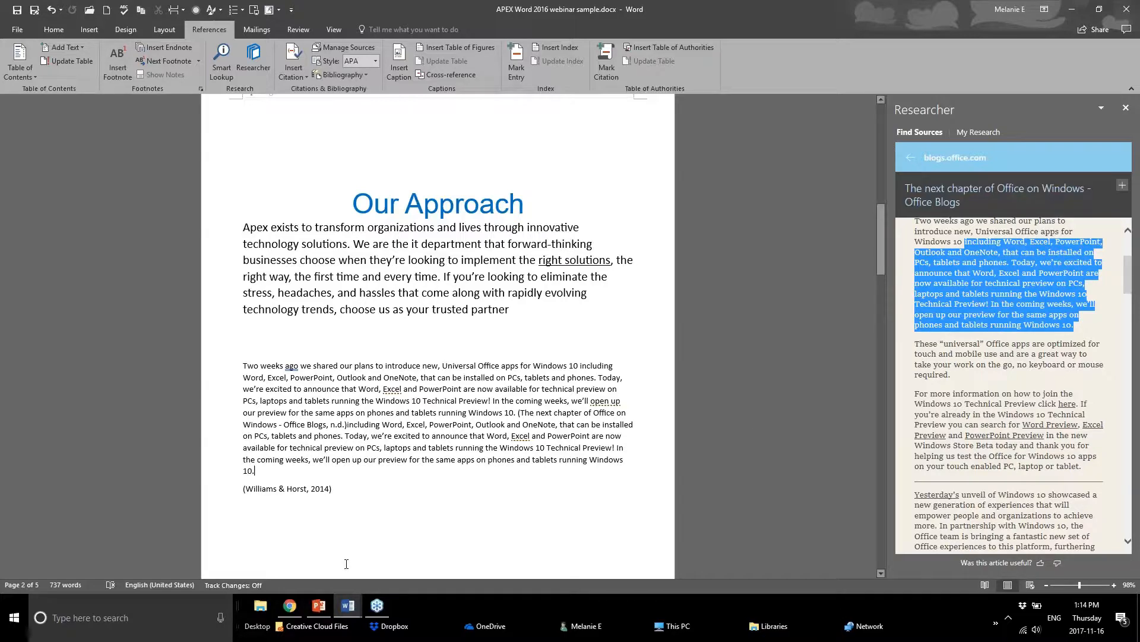
Undo the article passages and citations inserted below the Our Approach paragraph
key(ctrl+z)
key(ctrl+z)
key(ctrl+z)
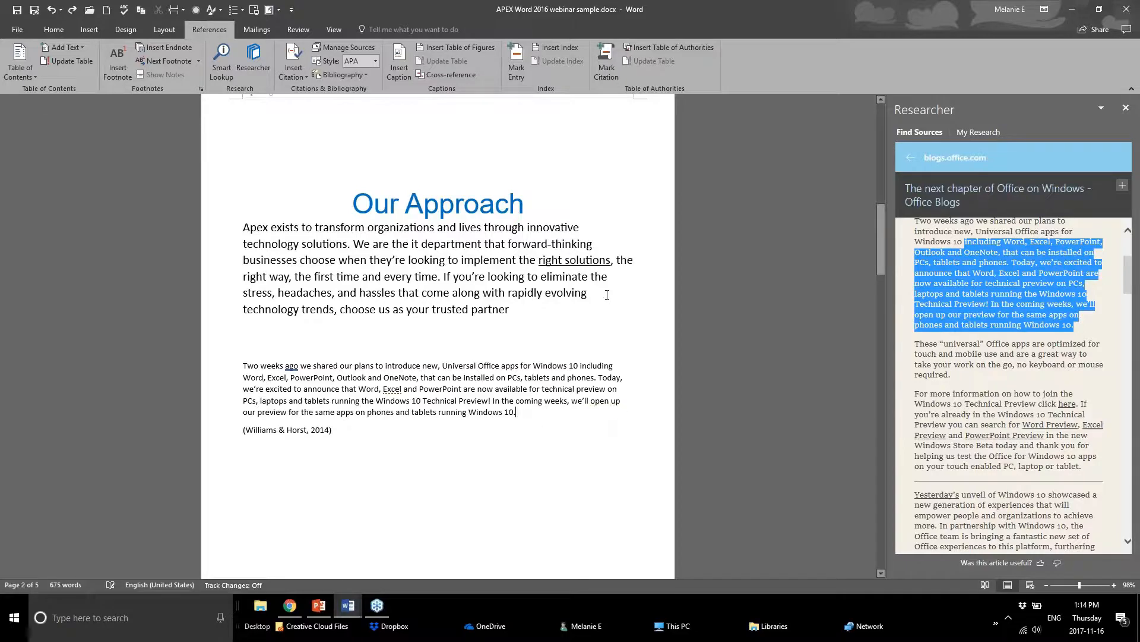
key(ctrl+z)
click(746, 333)
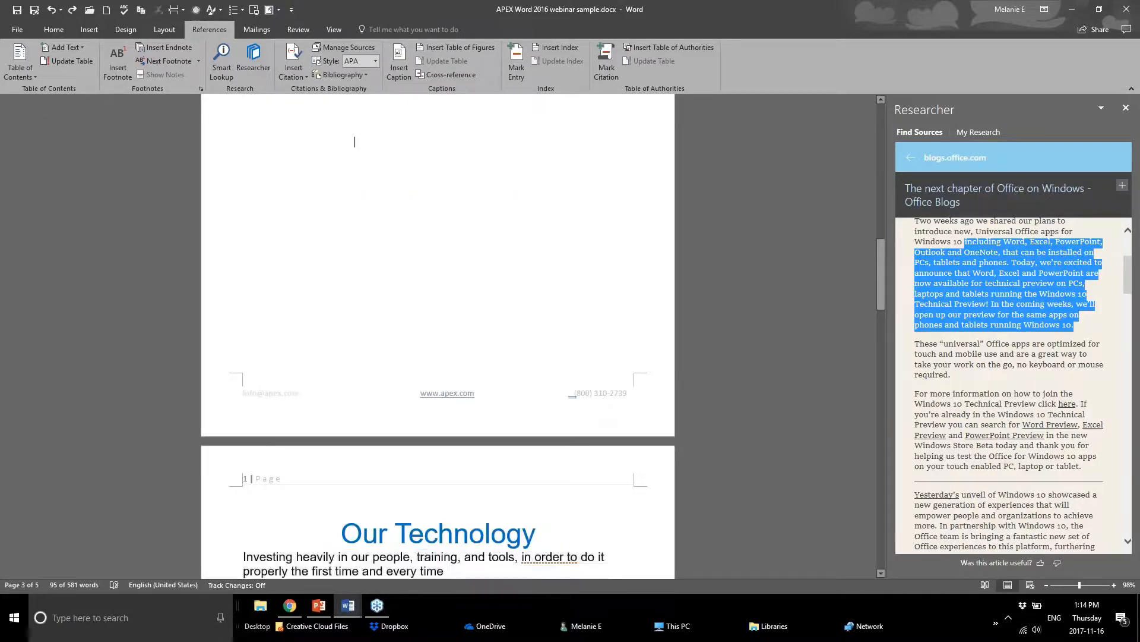
Close the Researcher pane and switch to the PowerPoint webinar deck to present the Researcher slide
click(1126, 108)
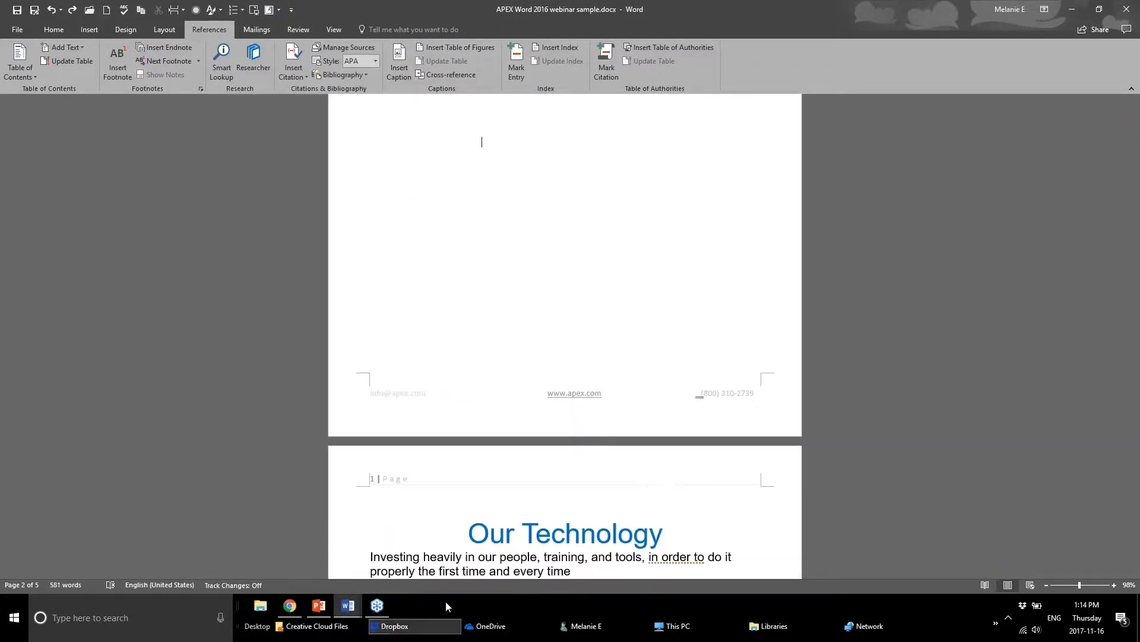
click(318, 605)
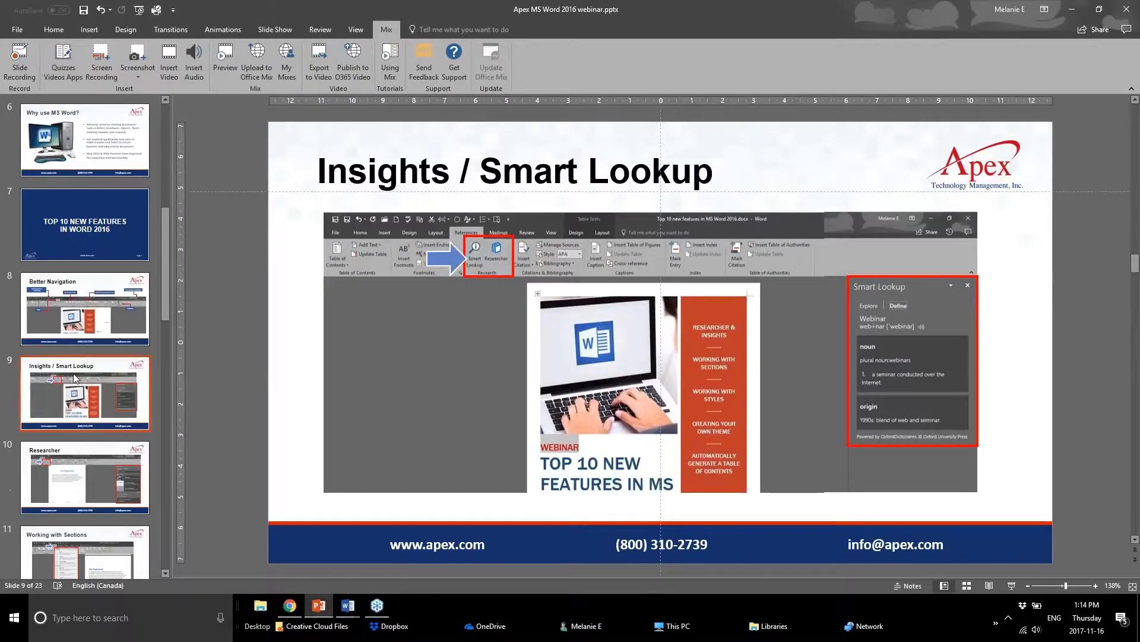
scroll(50, 436, down, 2)
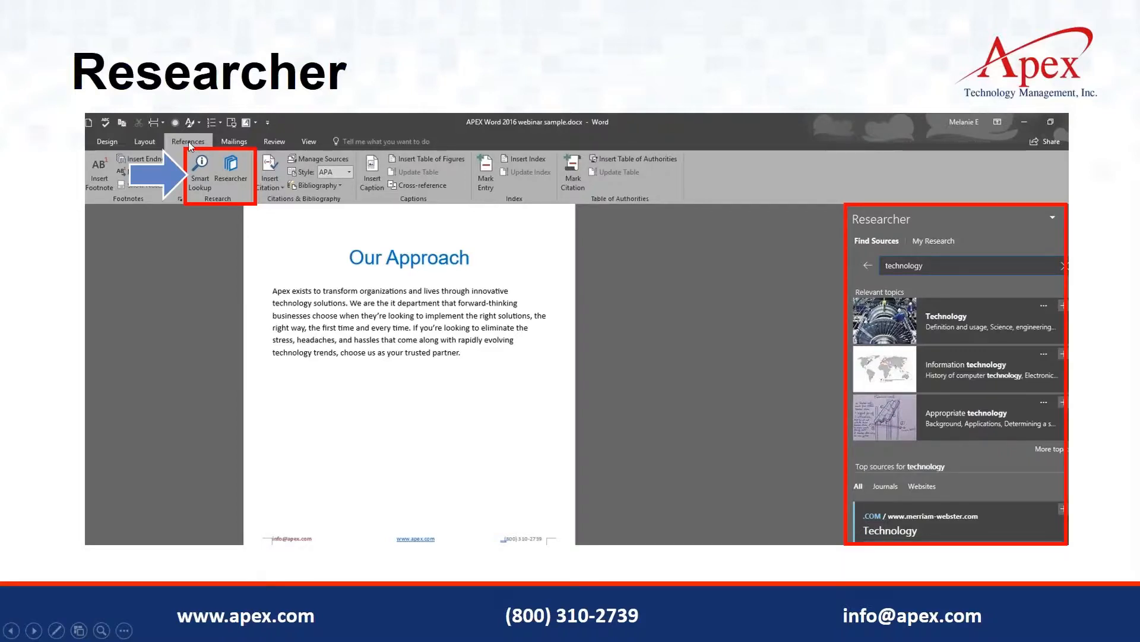
Advance the presentation to the Working with Sections slide
click(467, 413)
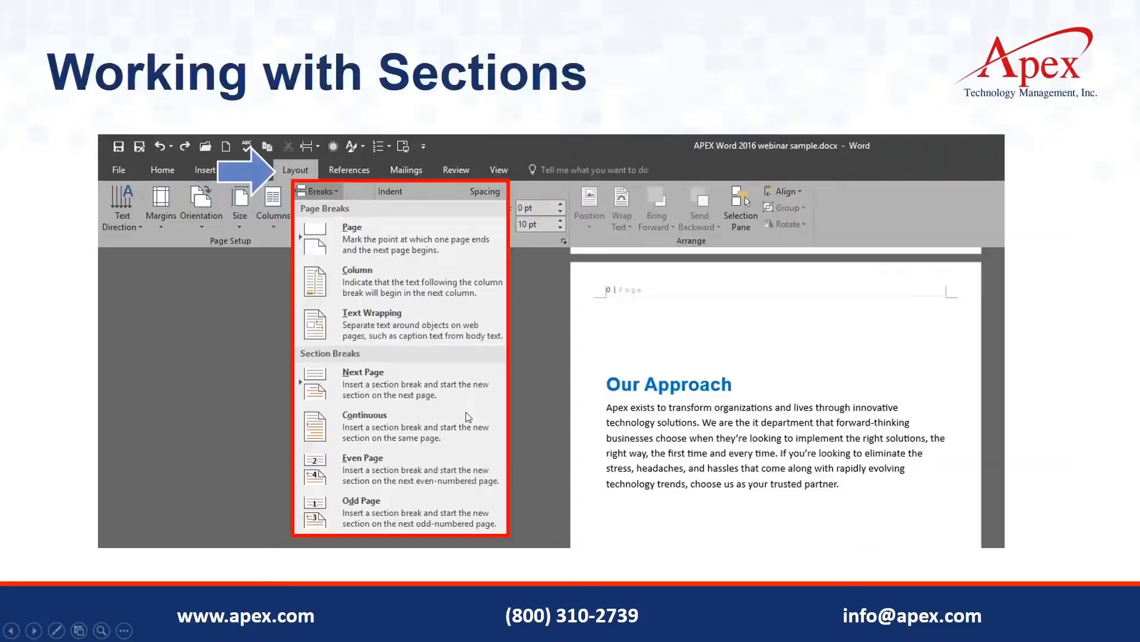
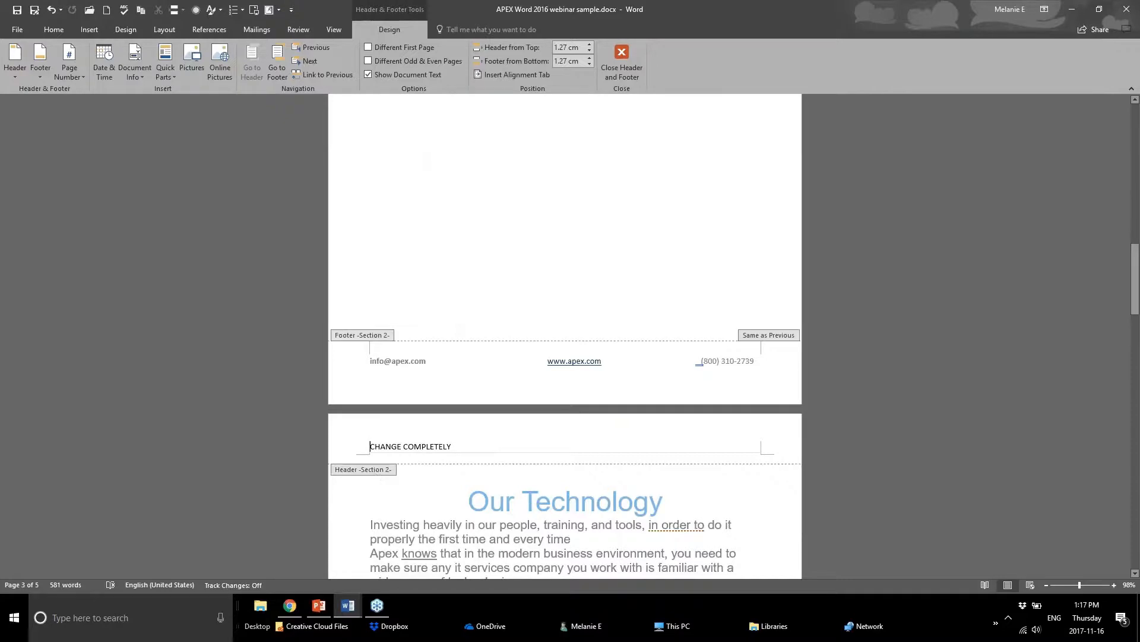
In the Word document, examine the Section 2 header and footer around the Our Technology page, finishing back in the body text
triple_click(438, 445)
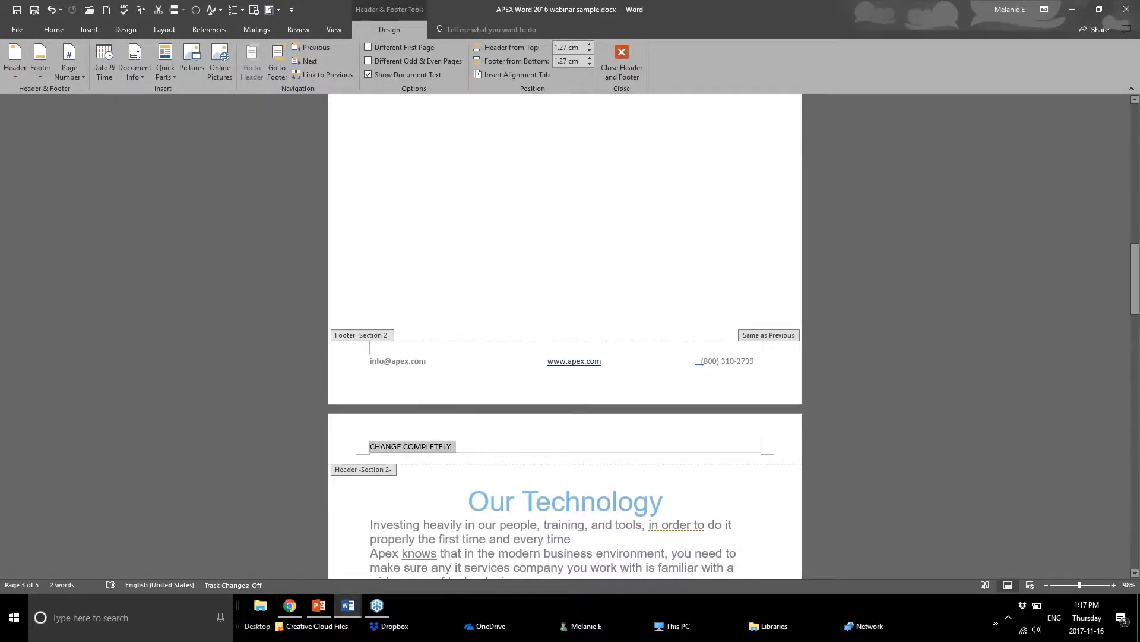
scroll(406, 494, down, 5)
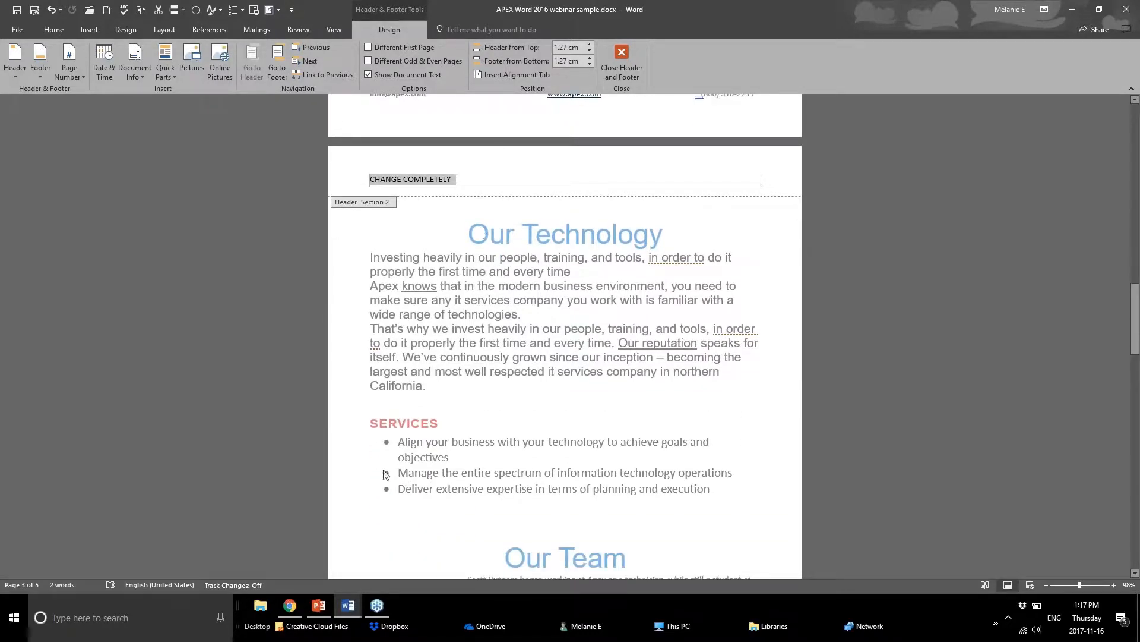
scroll(392, 475, up, 3)
scroll(383, 484, up, 2)
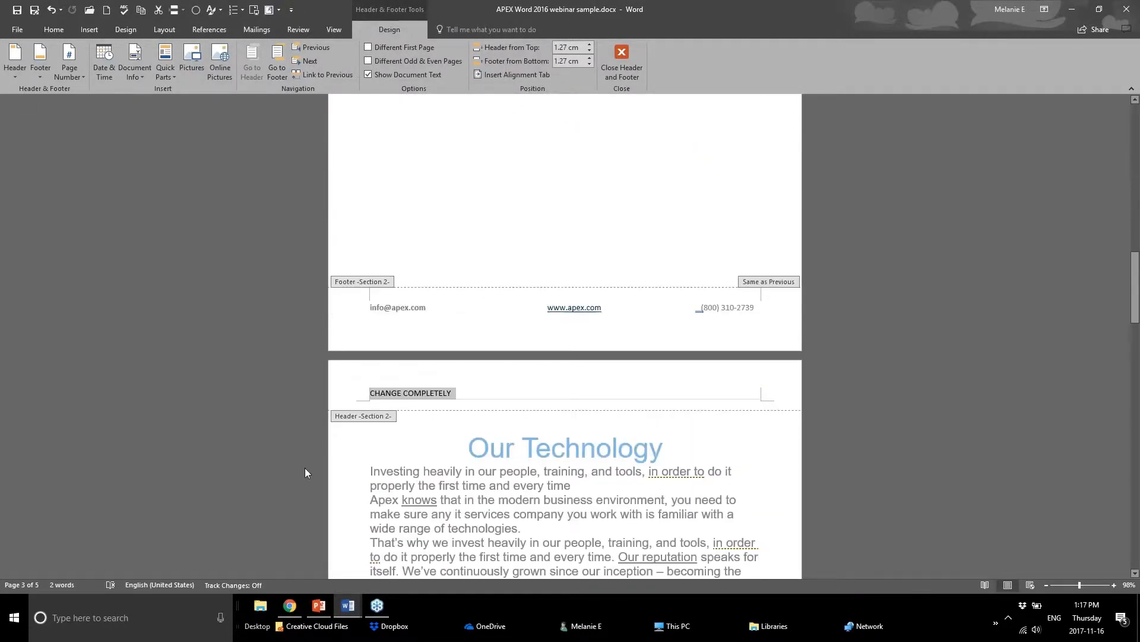
click(609, 66)
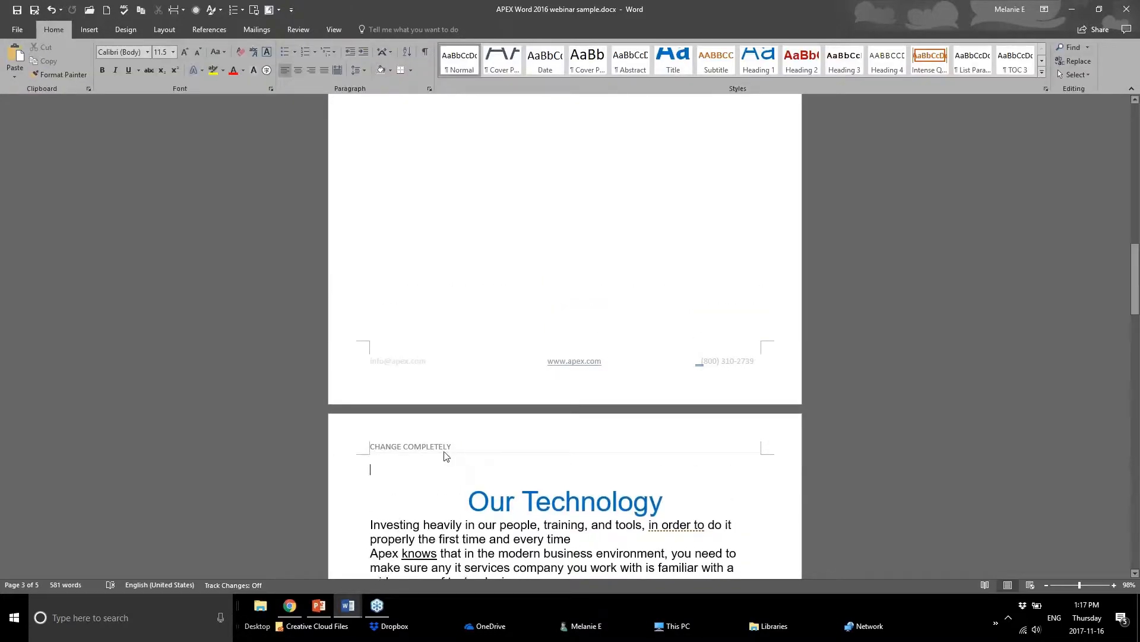
double_click(449, 454)
triple_click(448, 447)
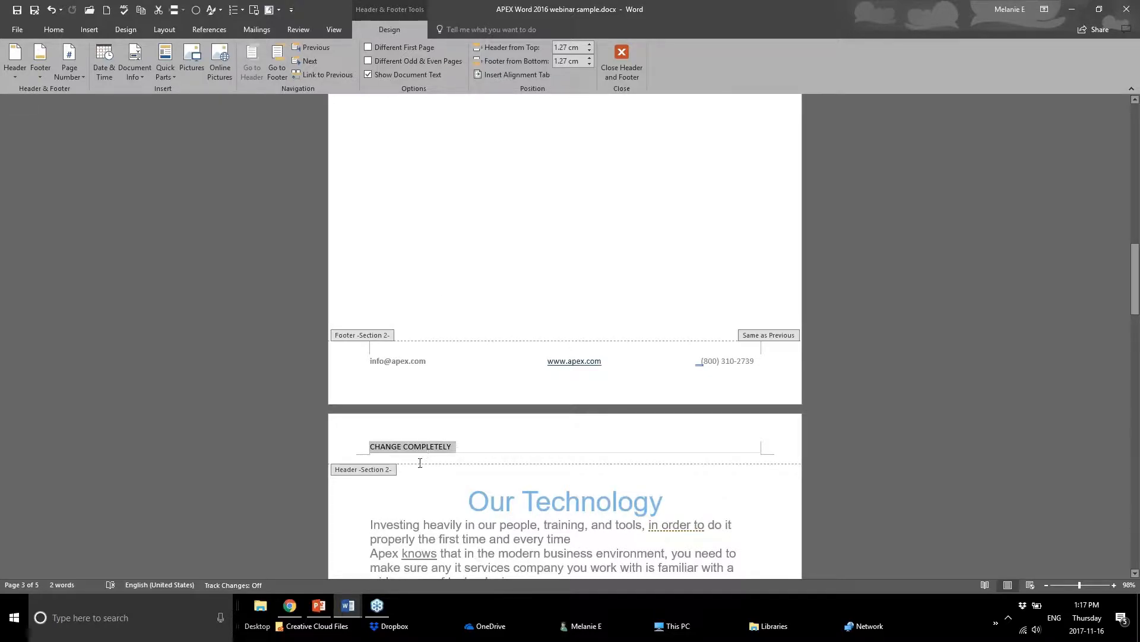
click(435, 355)
key(ctrl+a)
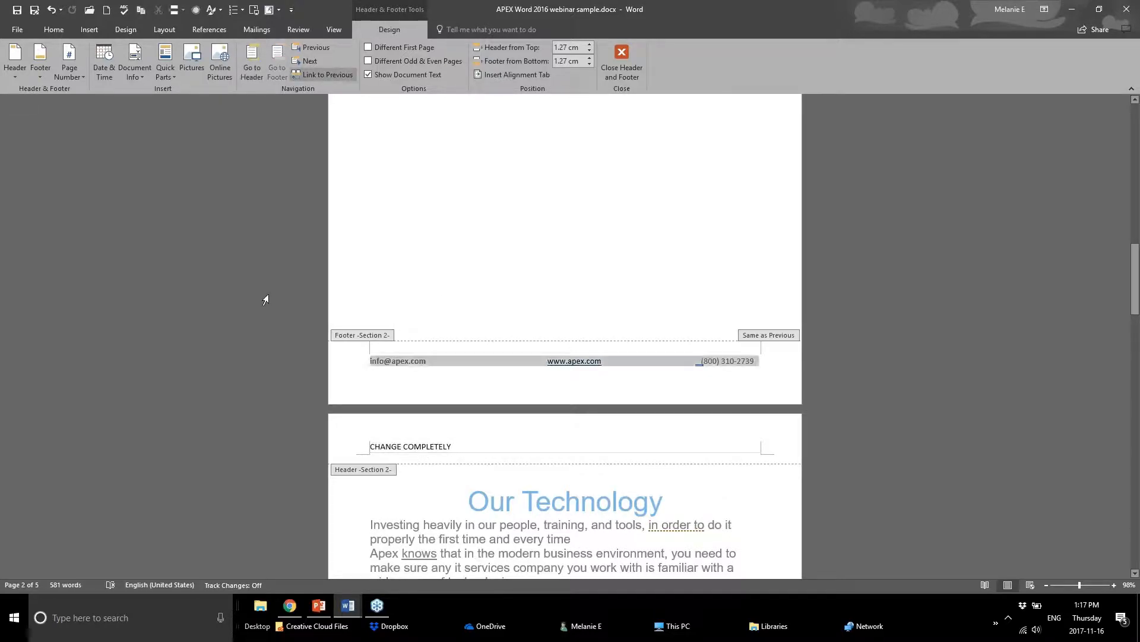
double_click(681, 192)
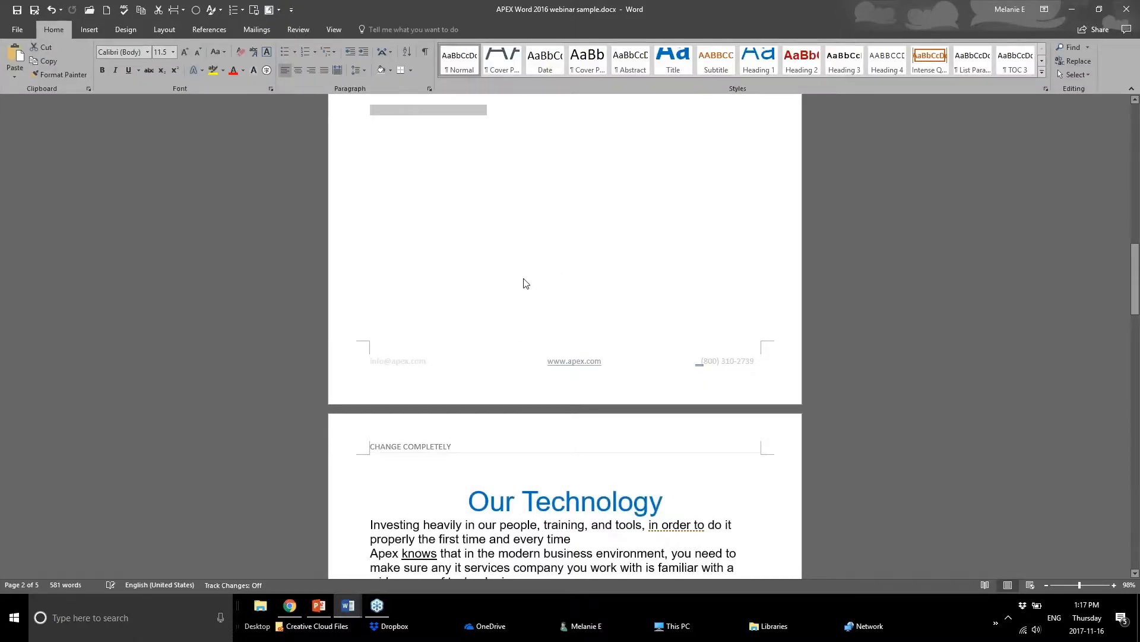
Insert a Next Page section break in the blank area below the Our Approach paragraph
scroll(524, 284, up, 1)
scroll(523, 283, up, 4)
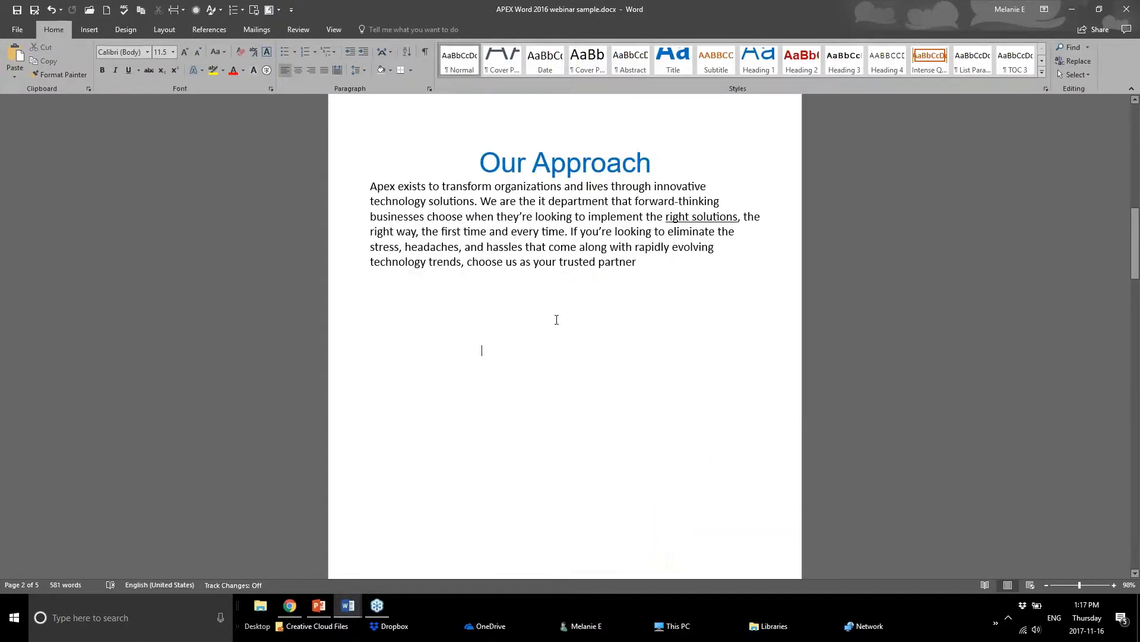
scroll(514, 535, down, 1)
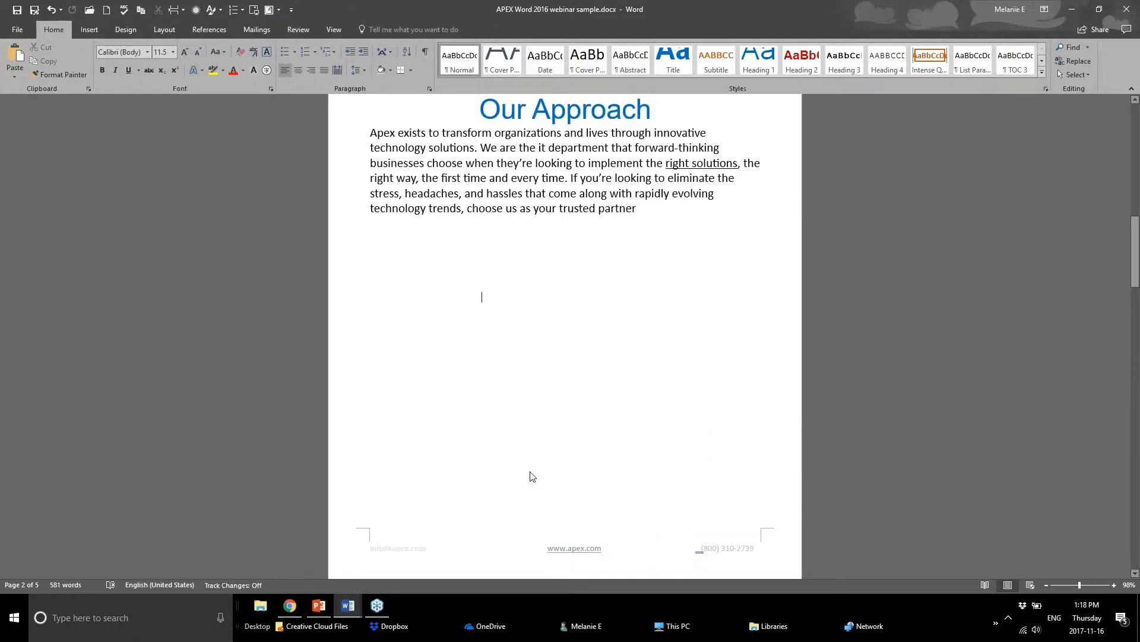
key(Home)
key(End)
click(167, 30)
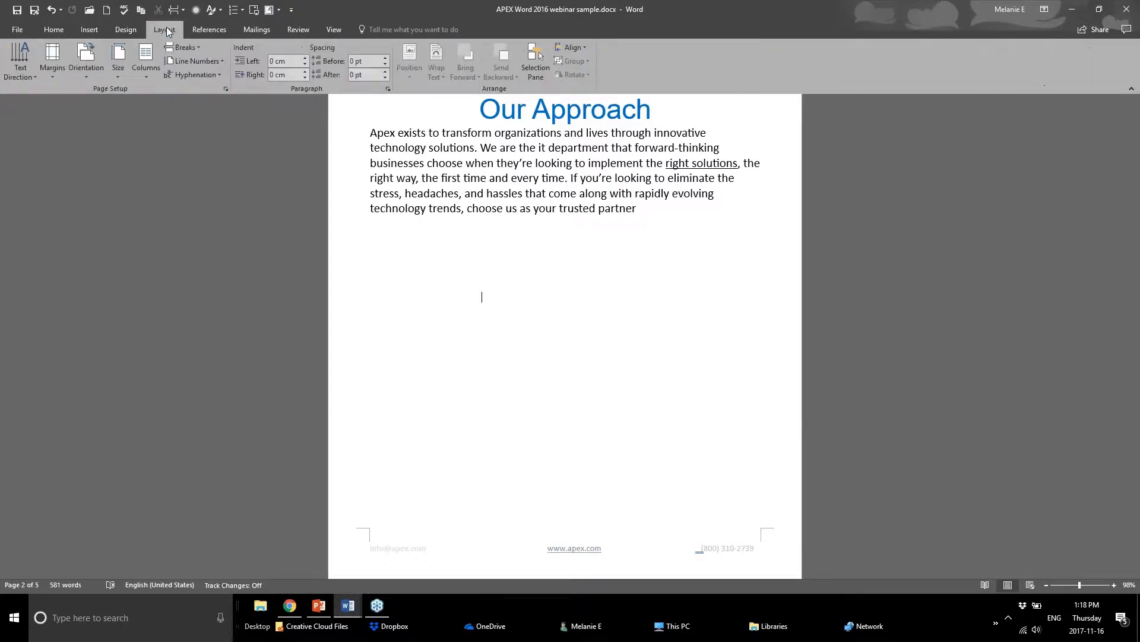
click(201, 48)
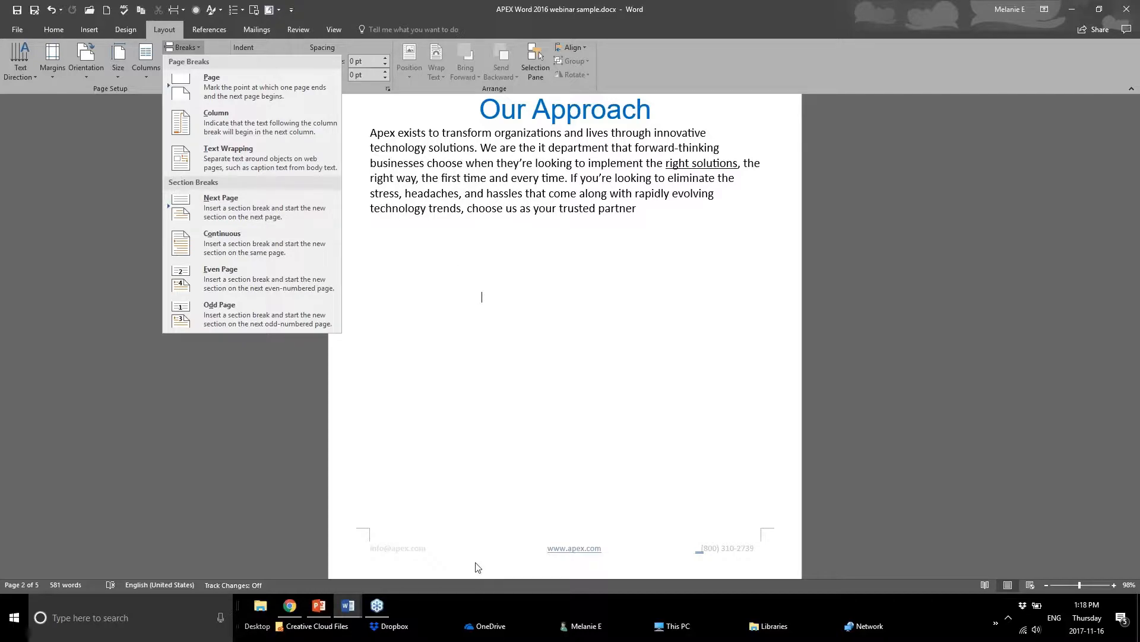
click(274, 223)
Replace the header text above Our Technology with DIFFERENT
scroll(337, 249, down, 5)
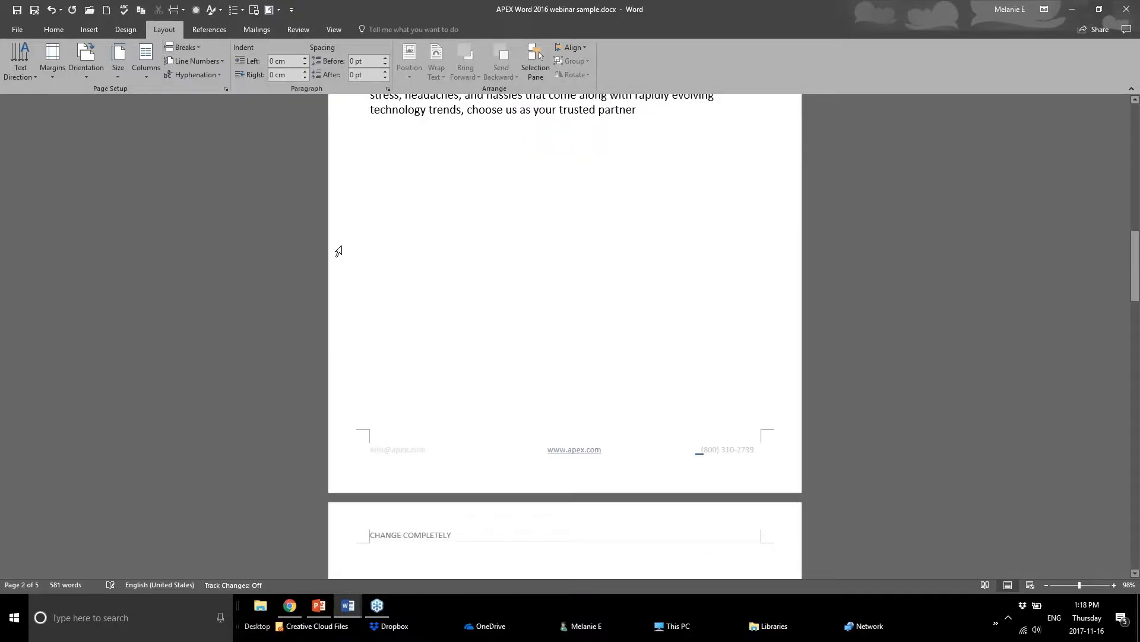
scroll(426, 324, down, 2)
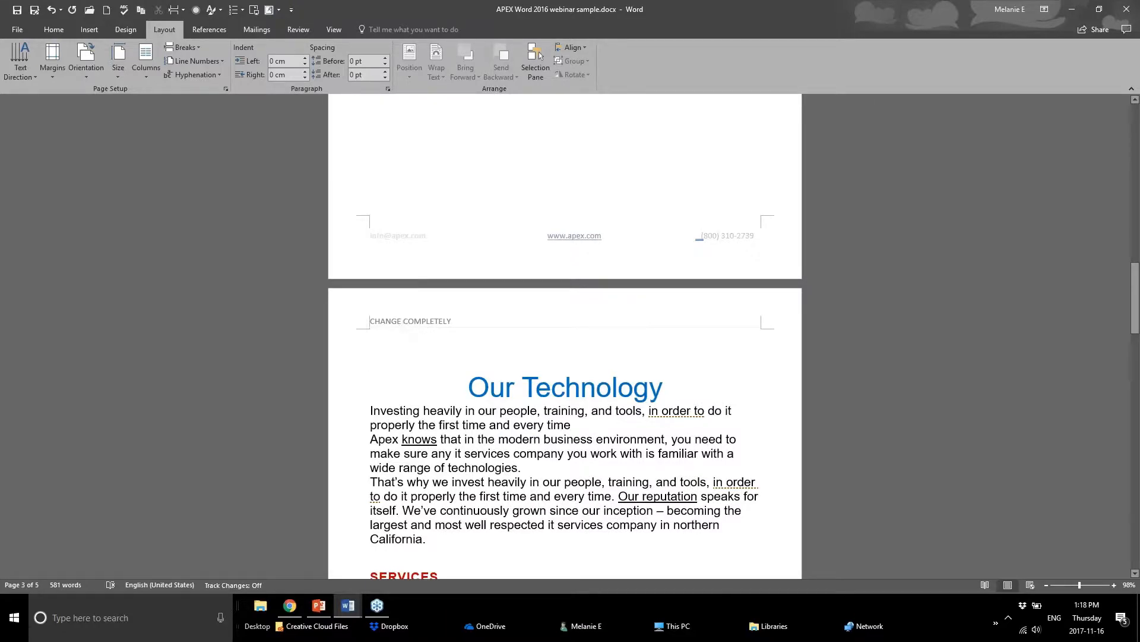
double_click(403, 322)
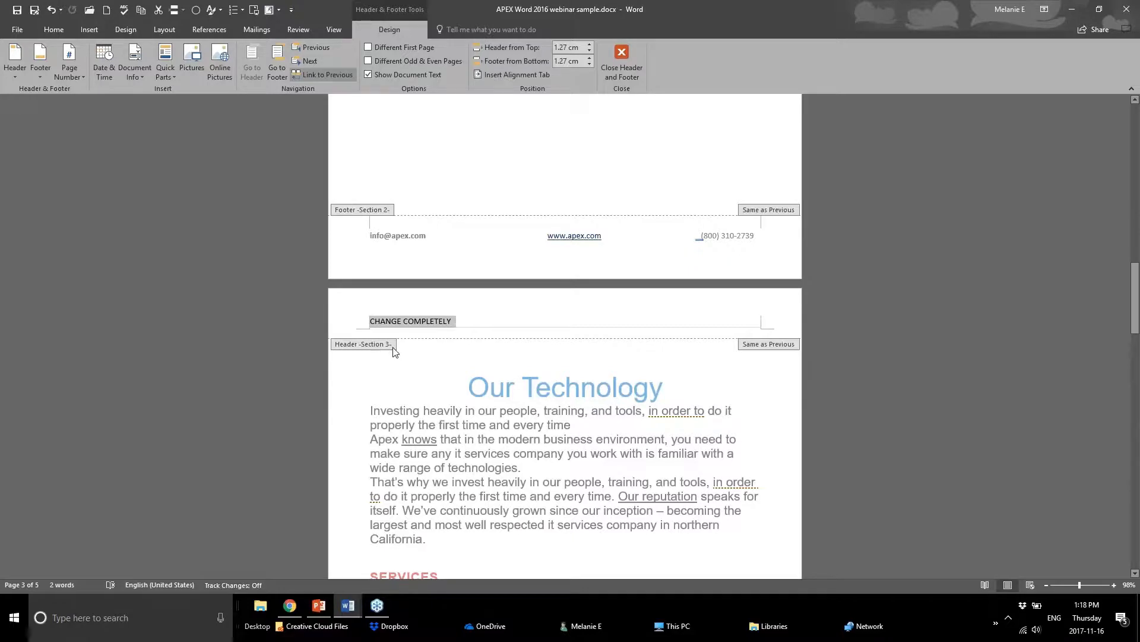
click(460, 321)
drag(461, 322, 373, 323)
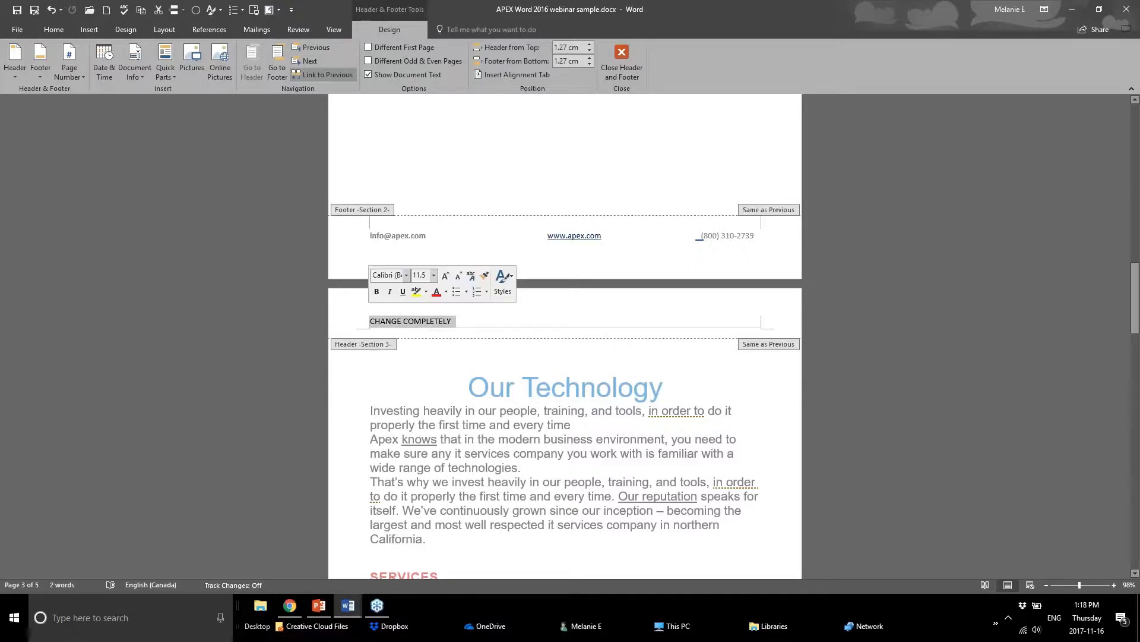
text(DIFFE)
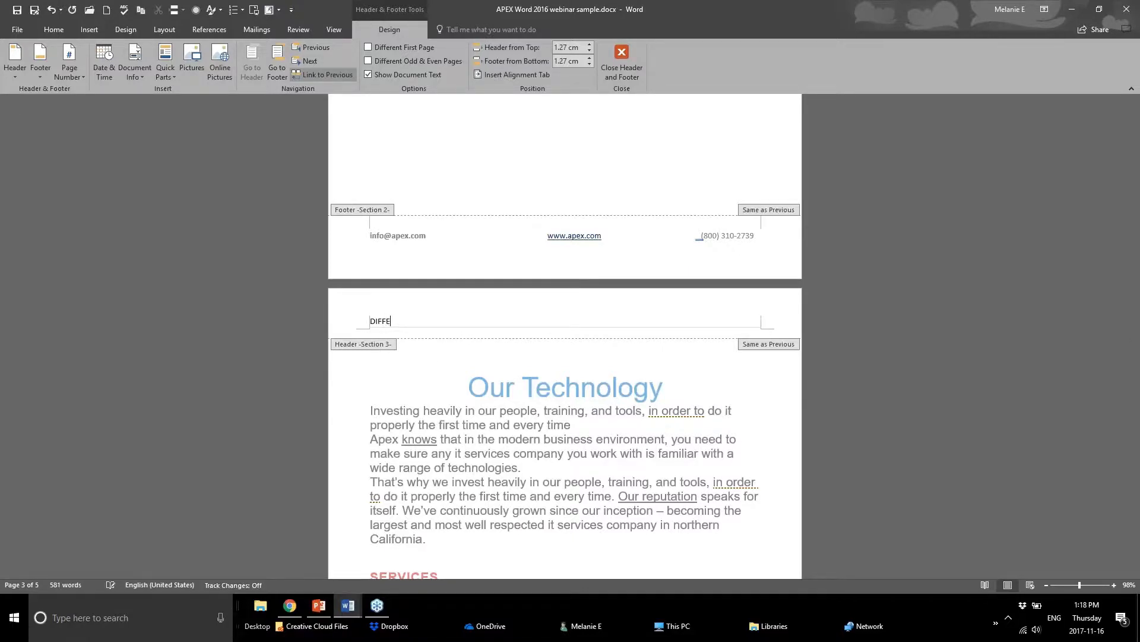
text(REEN)
key(BackSpace)
key(BackSpace)
key(BackSpace)
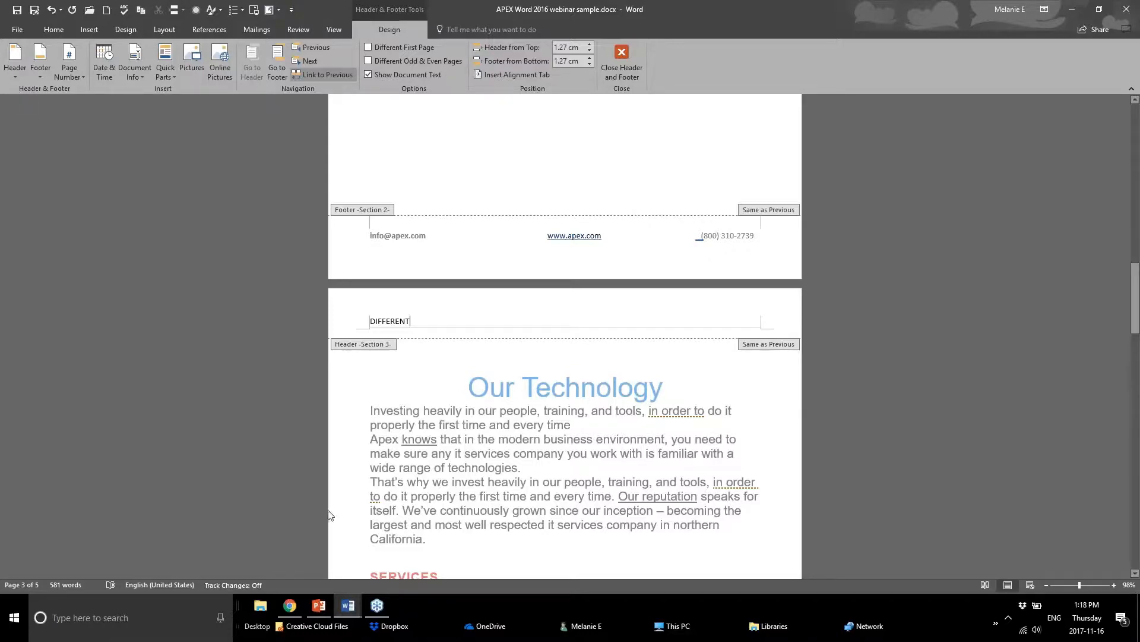
Leave header editing and compare the headers on the Our Approach and Our Technology pages
scroll(456, 521, up, 7)
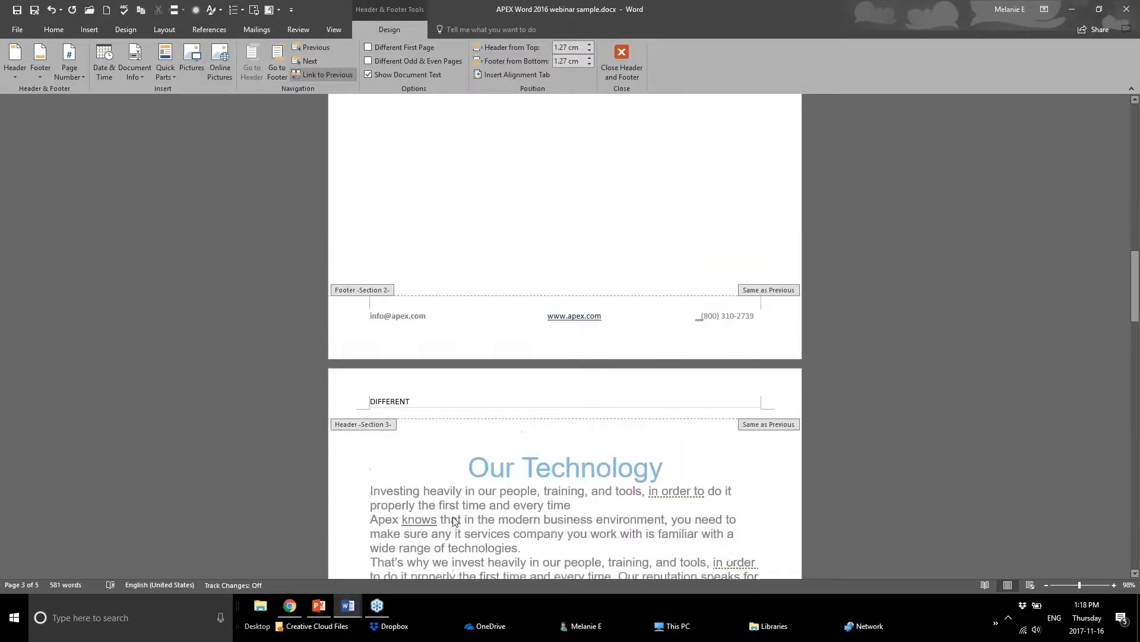
double_click(466, 419)
scroll(467, 418, up, 7)
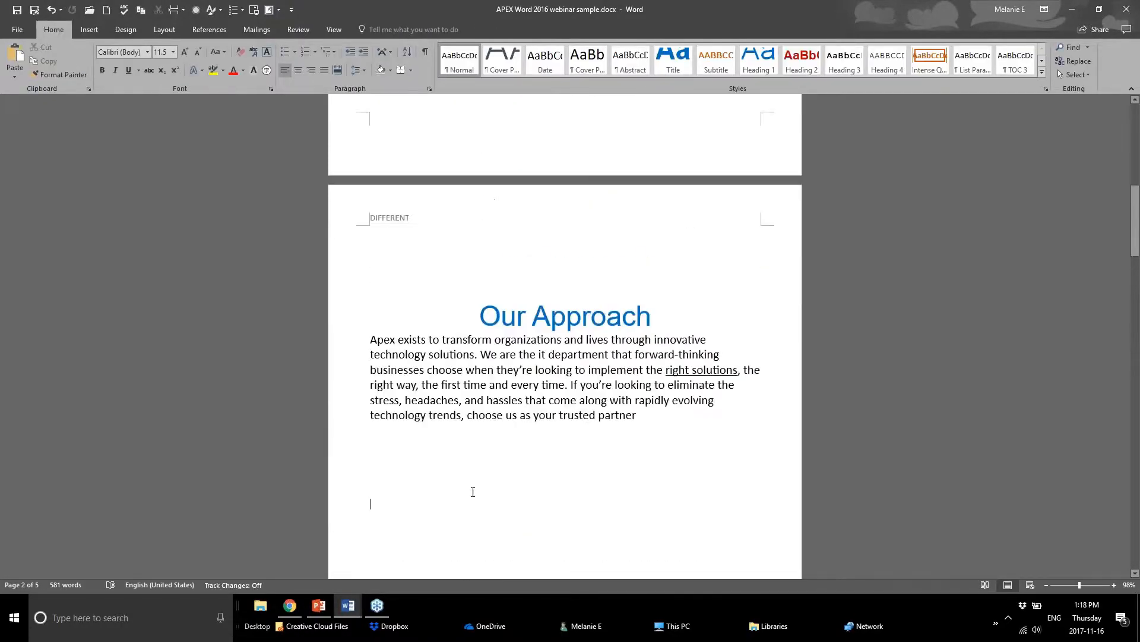
scroll(565, 335, down, 3)
scroll(565, 336, down, 8)
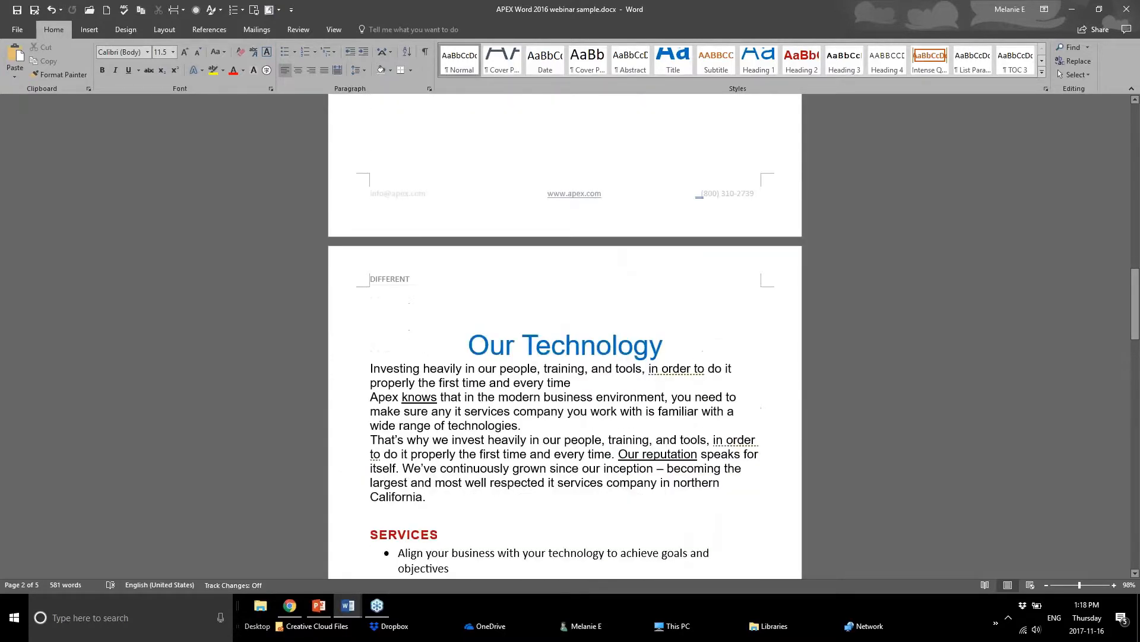
scroll(433, 466, down, 1)
Insert a page break on the blank line between the Services list and the Our Team heading
click(440, 481)
scroll(440, 480, down, 2)
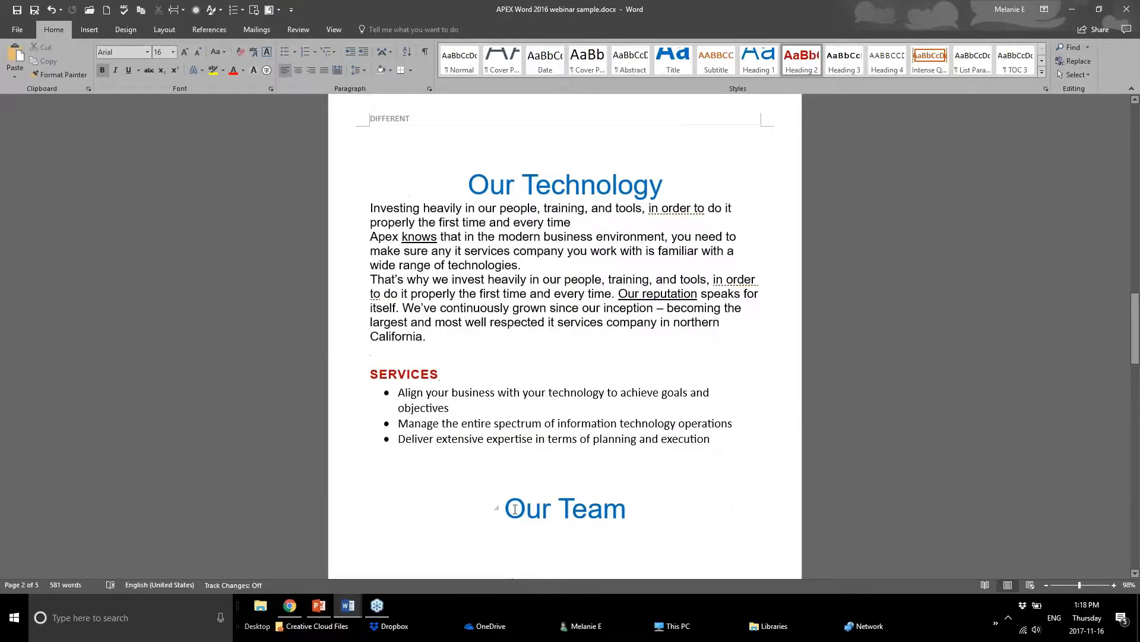
click(577, 465)
scroll(577, 464, down, 1)
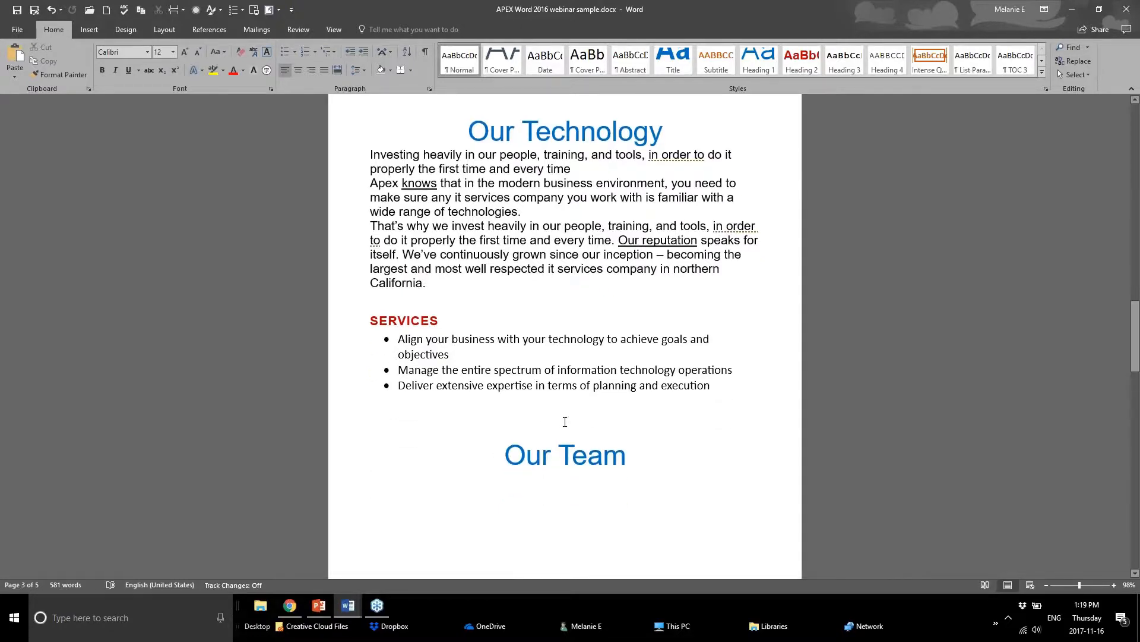
scroll(570, 422, down, 3)
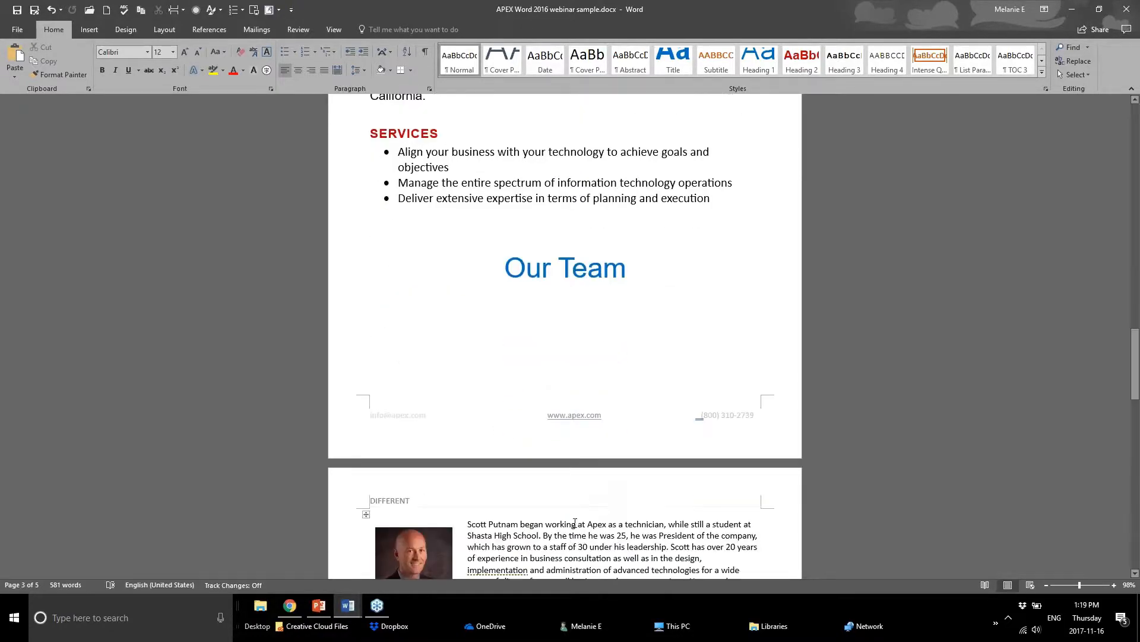
click(165, 30)
click(181, 47)
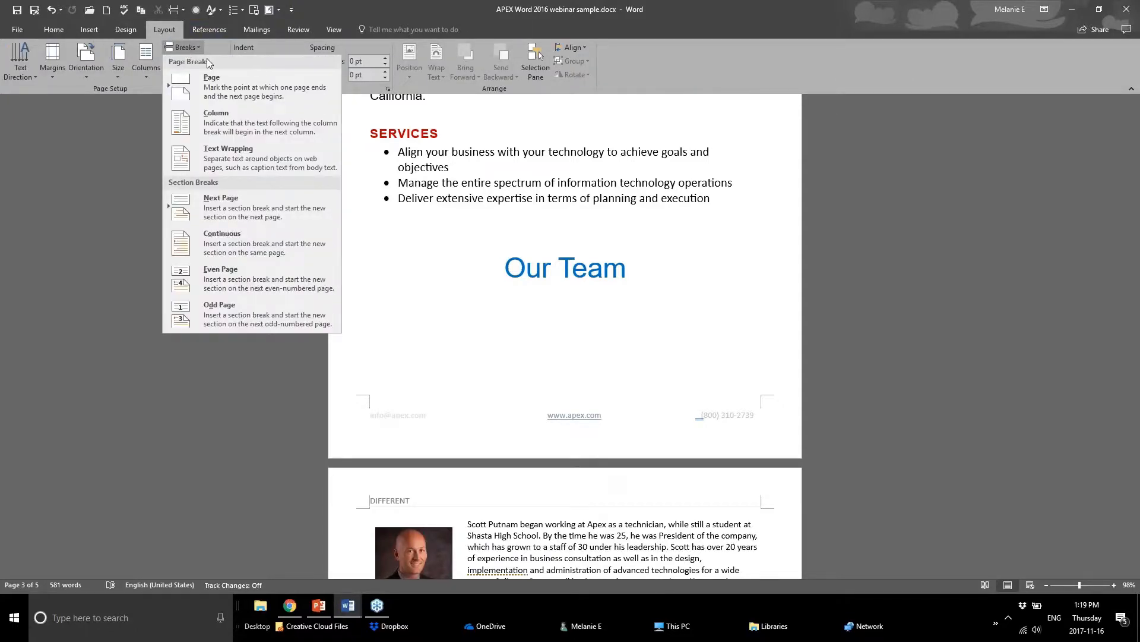
click(315, 100)
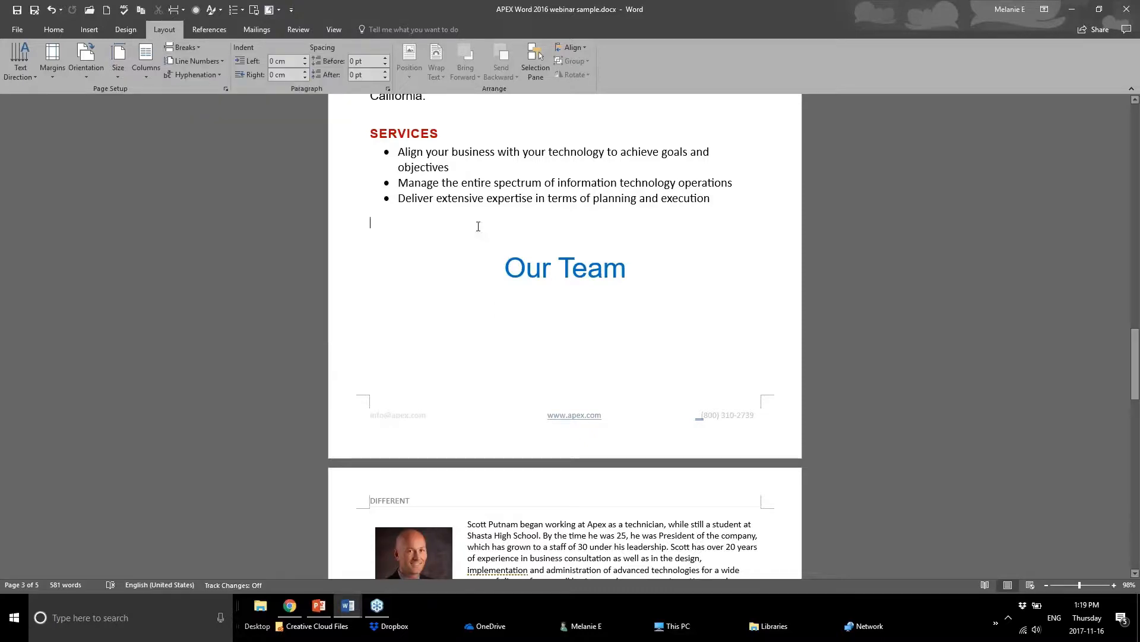
click(184, 47)
click(249, 98)
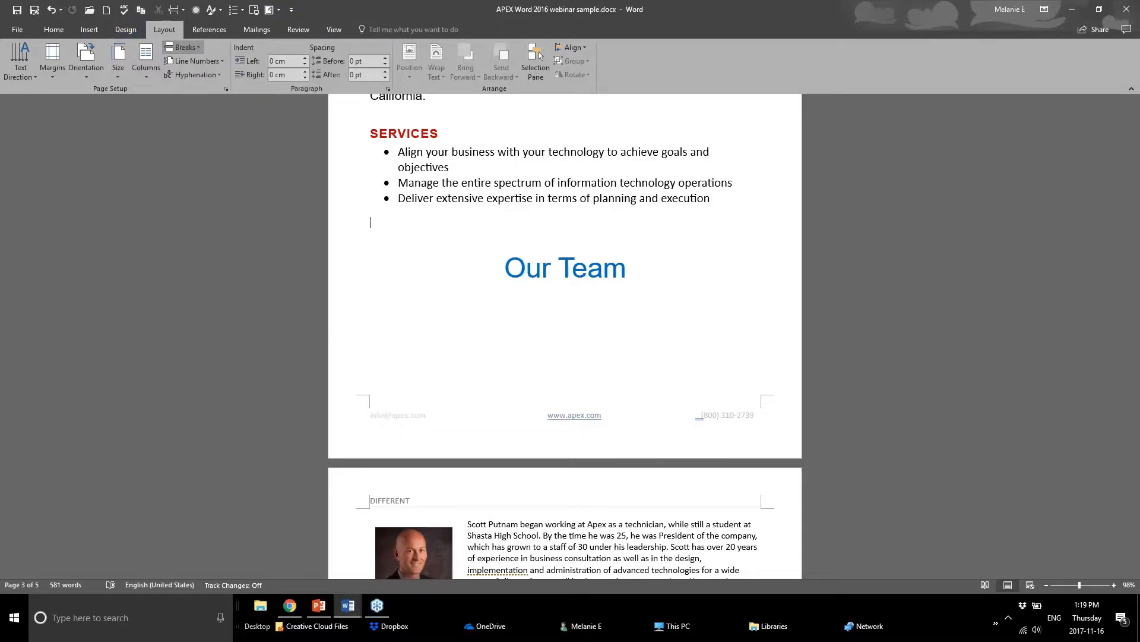
scroll(575, 455, down, 1)
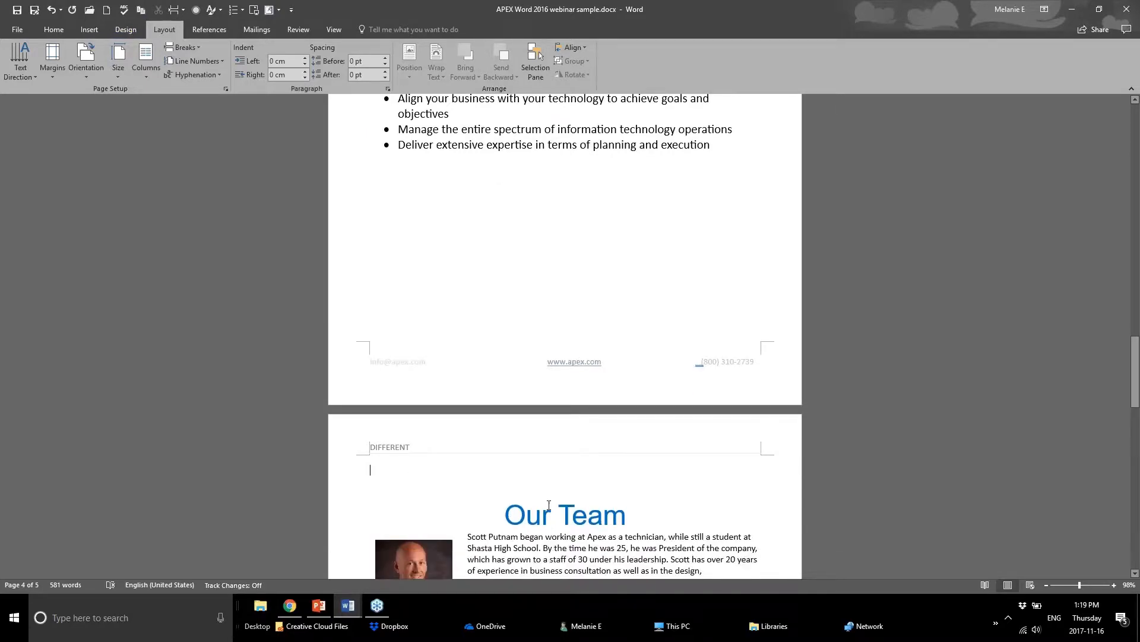
Review the available break types, examine the section labels in the Our Technology page's footer and header, and return to the body text
click(182, 47)
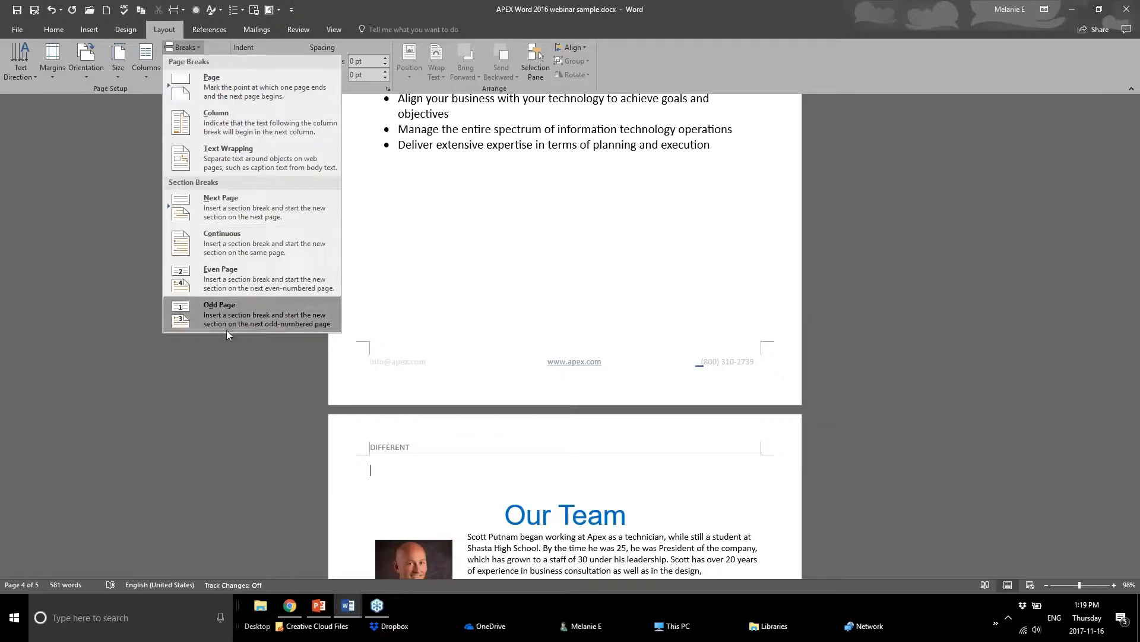
click(401, 280)
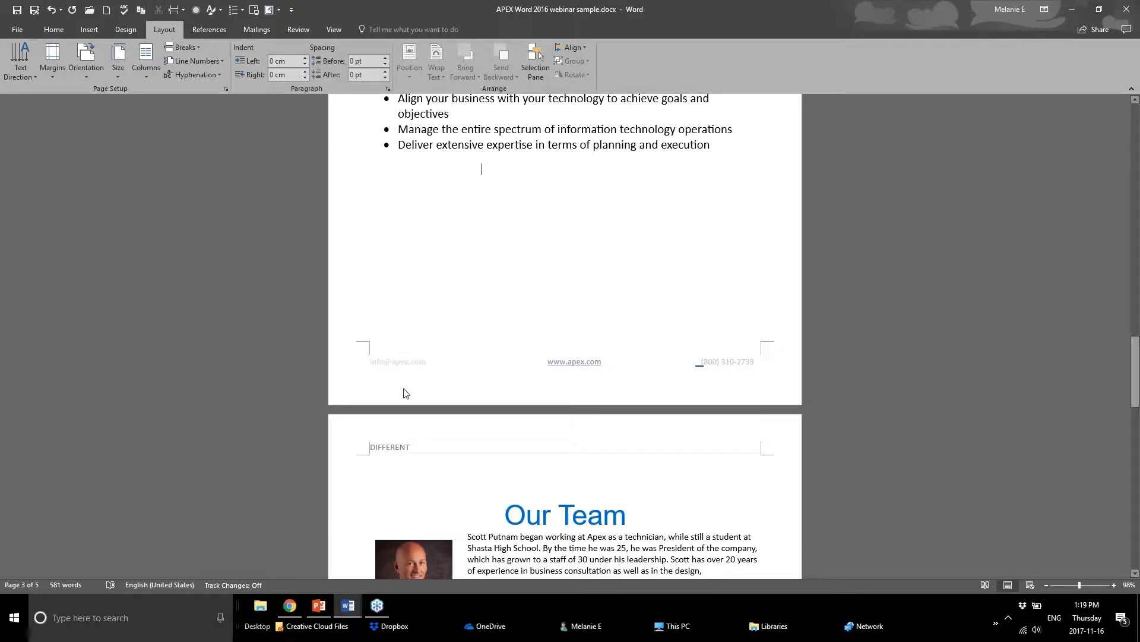
double_click(373, 371)
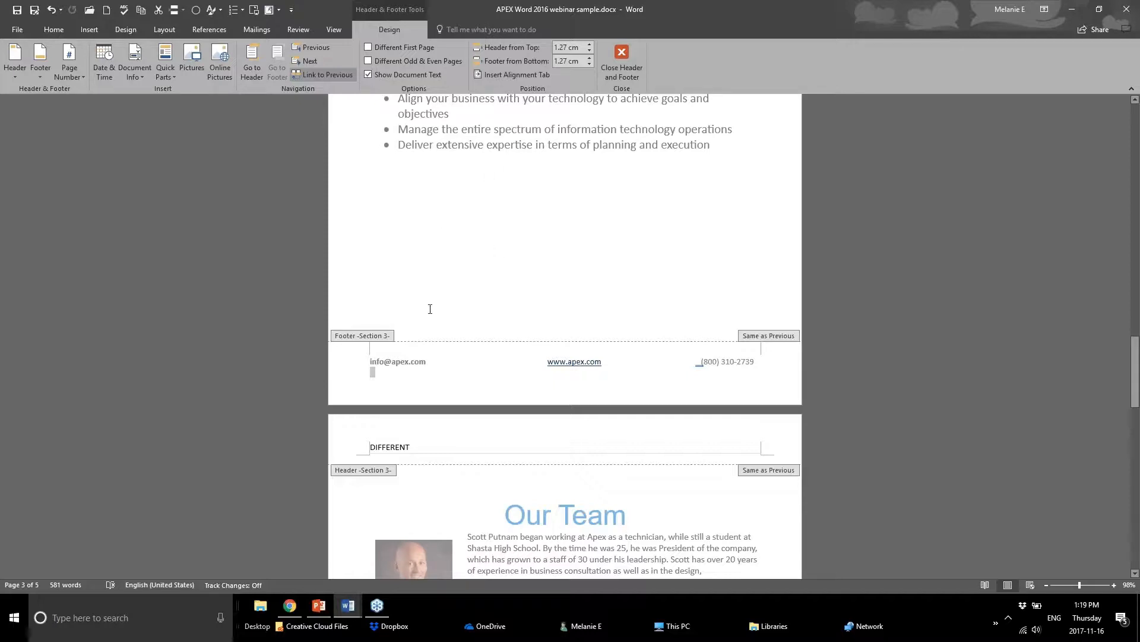
scroll(428, 301, up, 4)
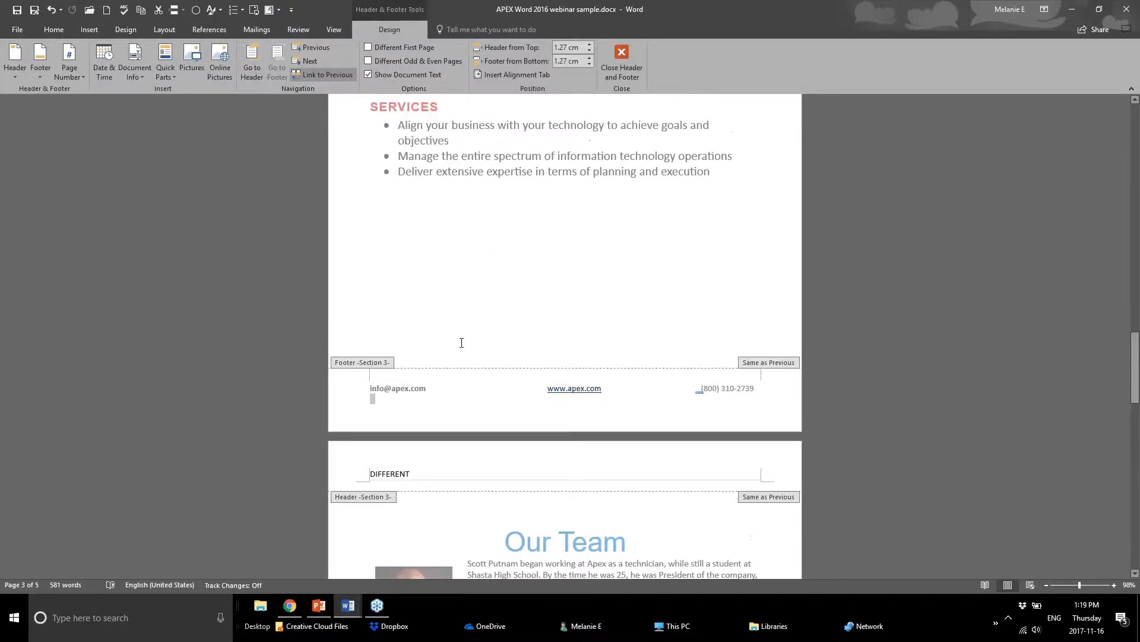
scroll(492, 419, up, 2)
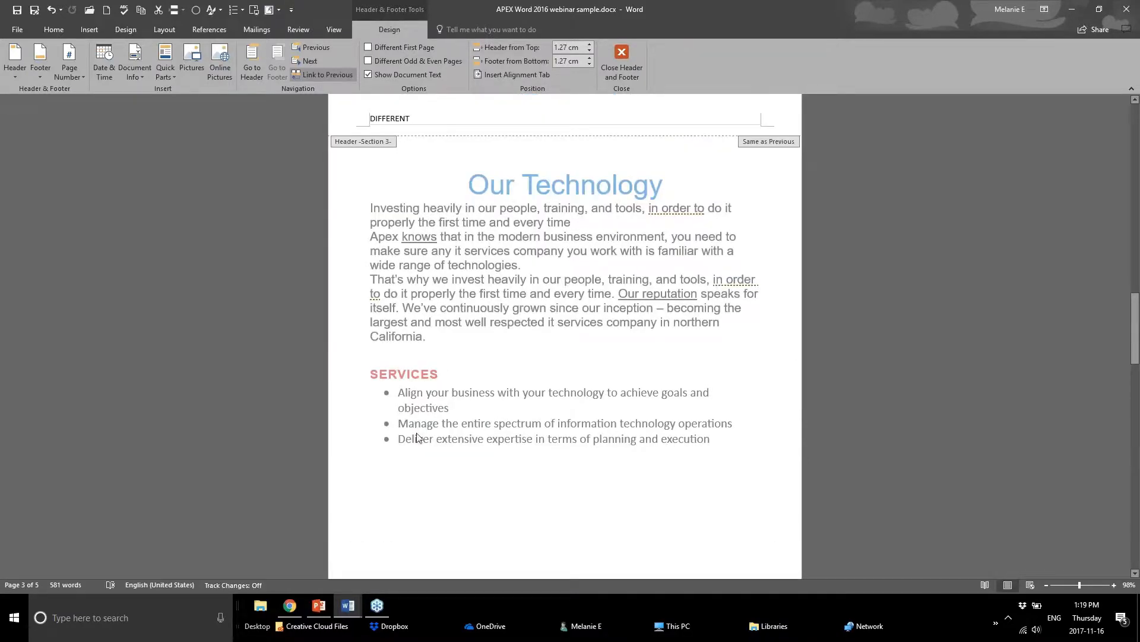
click(620, 52)
scroll(503, 471, down, 2)
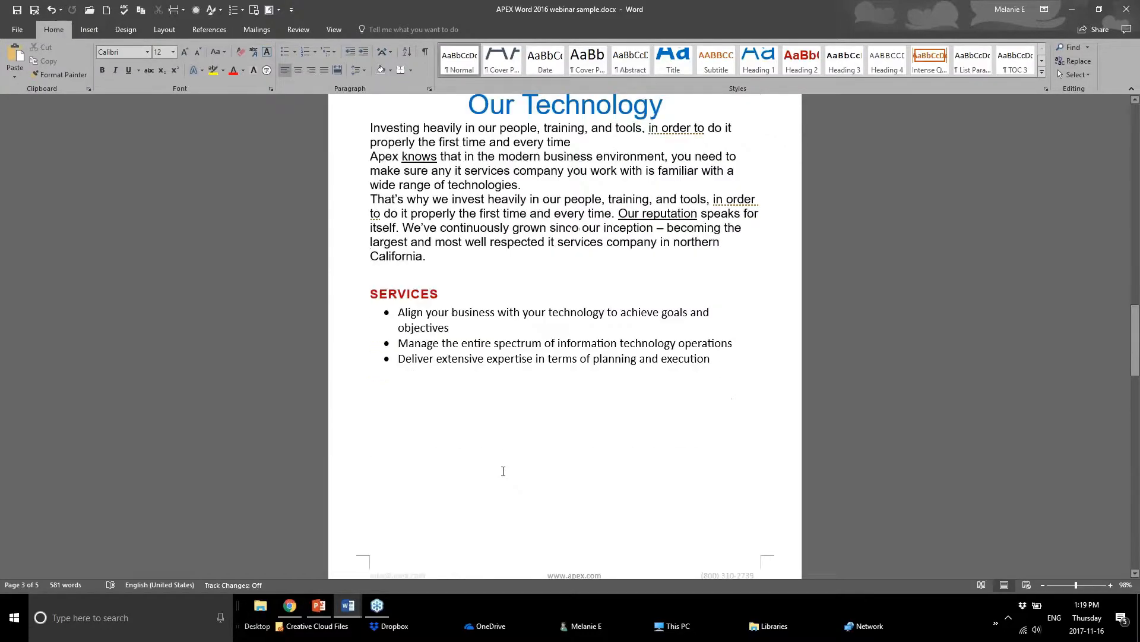
Look over the Our Team page, switch to PowerPoint to show the Quick Parts & Text slide, and return to the sample Word document
scroll(503, 471, down, 10)
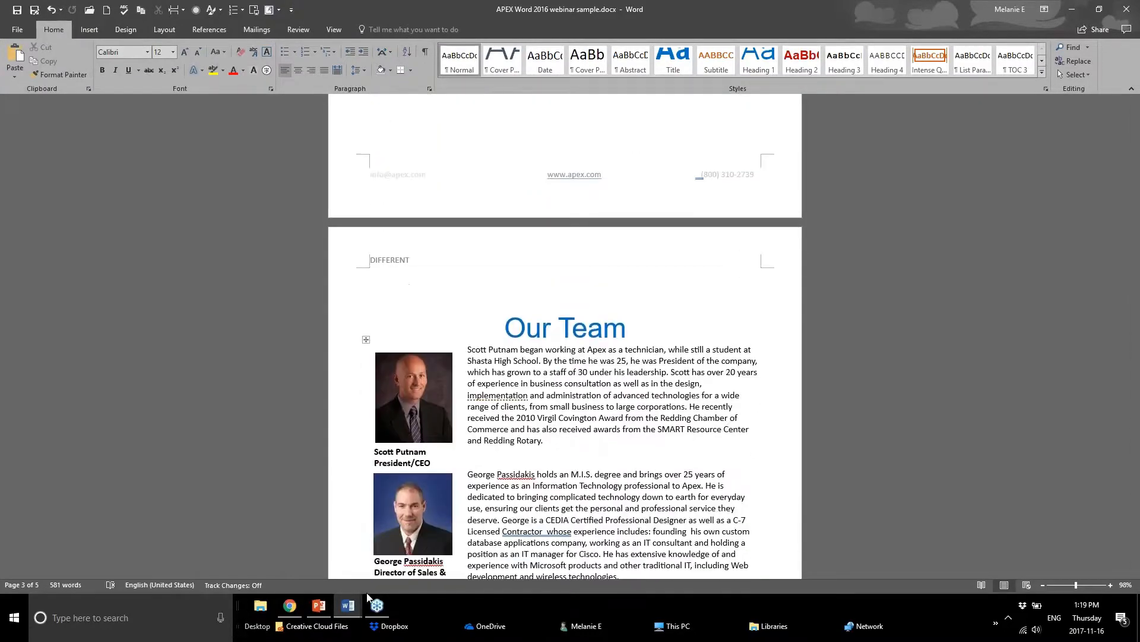
click(319, 605)
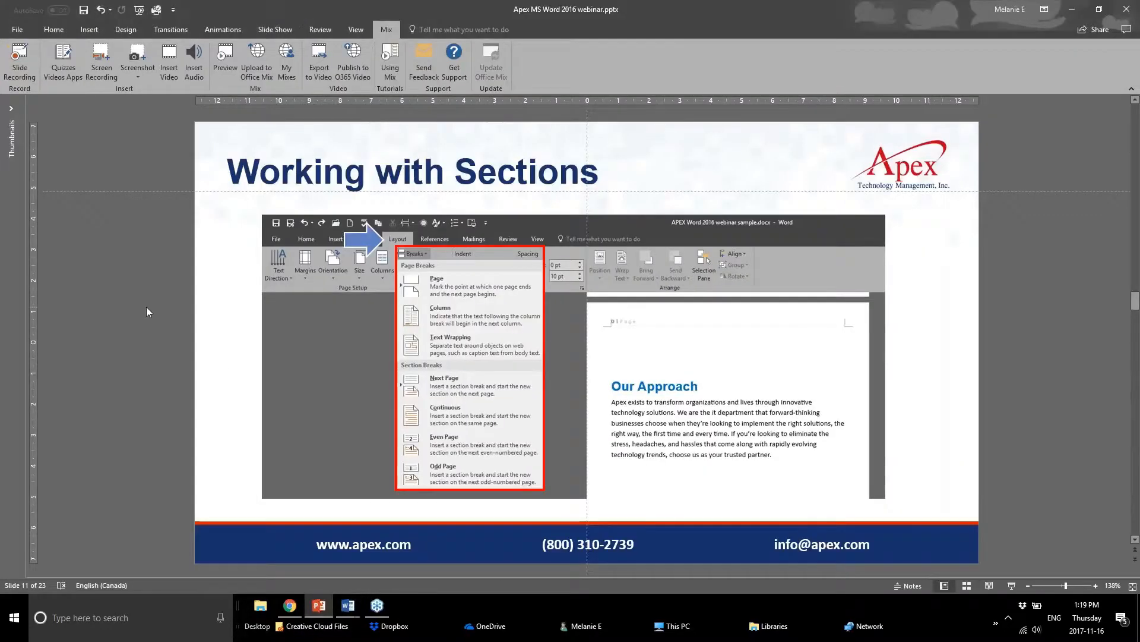
scroll(146, 306, down, 2)
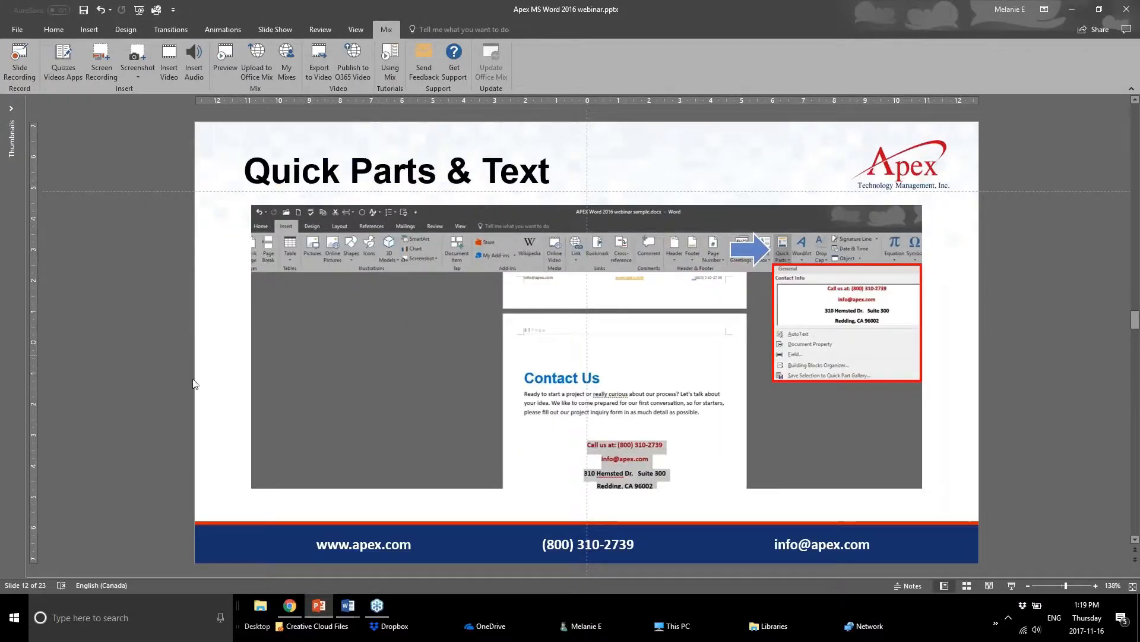
click(348, 605)
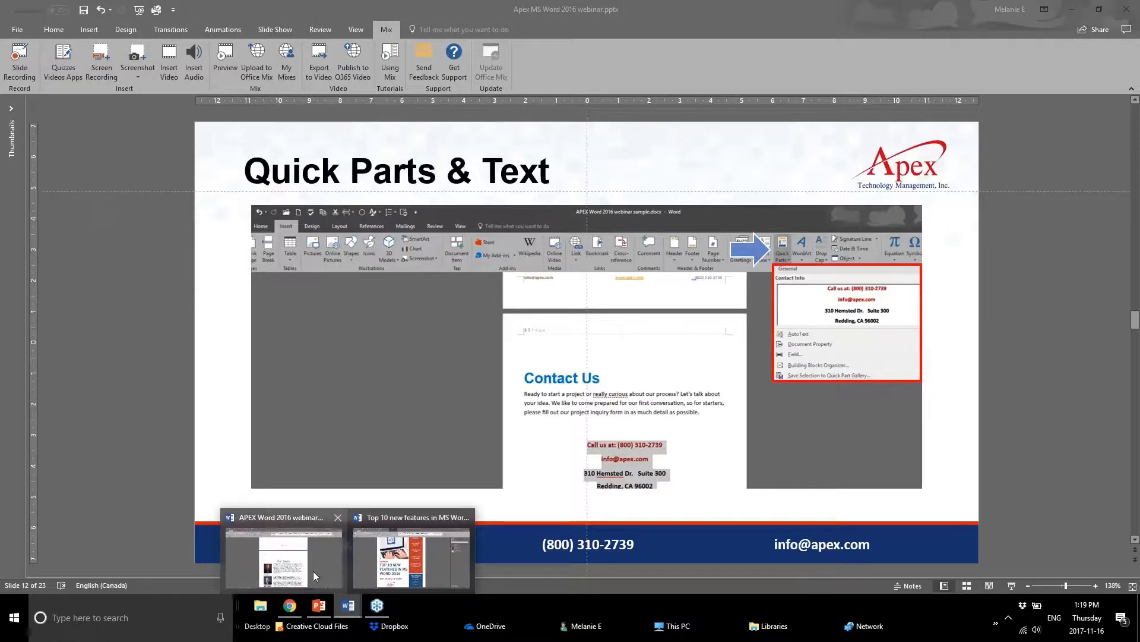
click(313, 571)
Start saving the whole contact block under the Contact Us paragraph, from the Call us at line through Fax, as an AutoText entry
scroll(652, 461, up, 4)
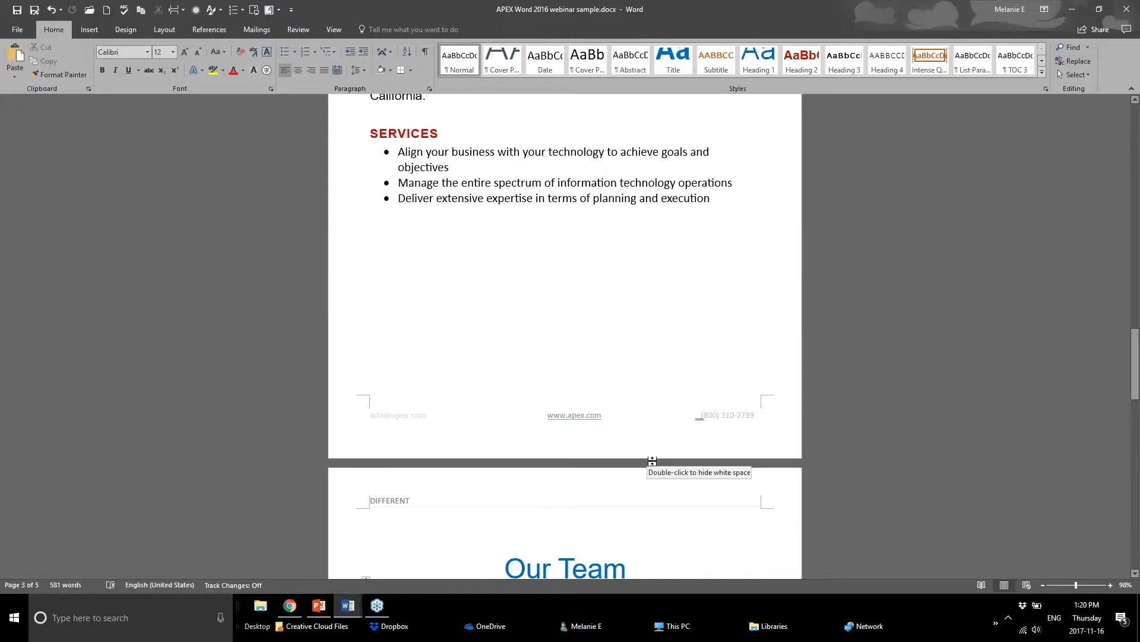
scroll(652, 461, up, 6)
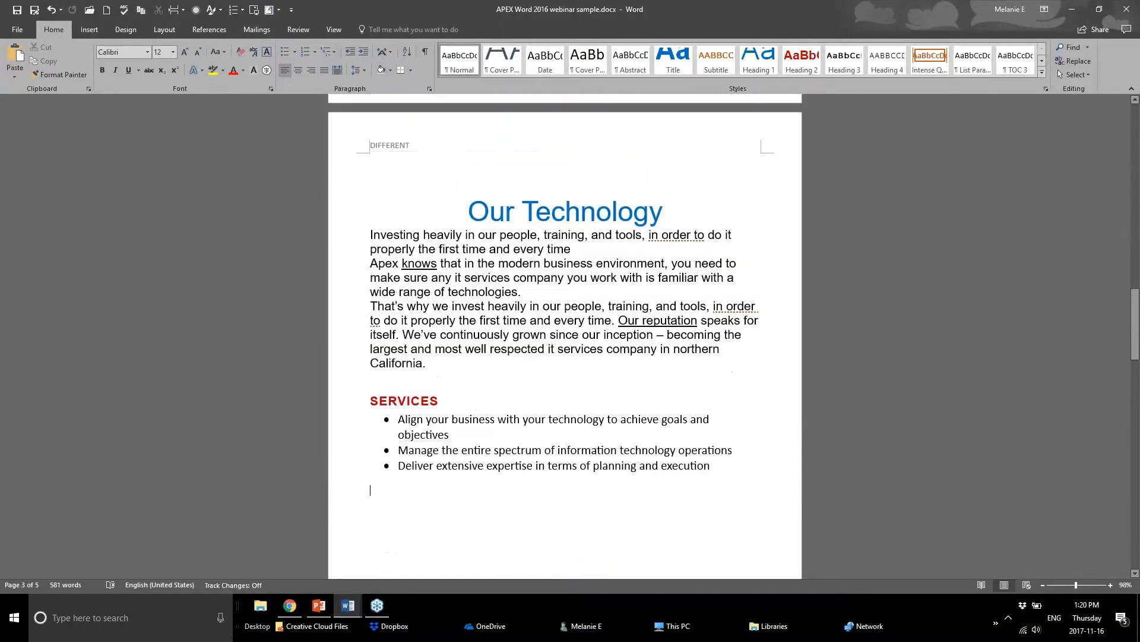
drag(1135, 297, 1135, 102)
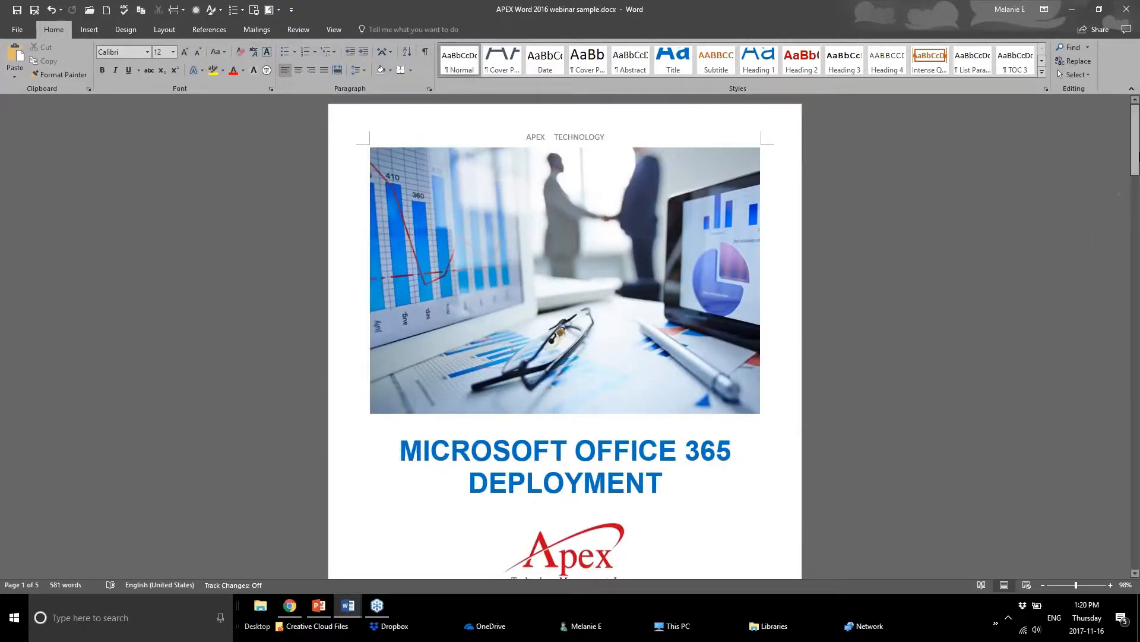
drag(1136, 174, 1138, 499)
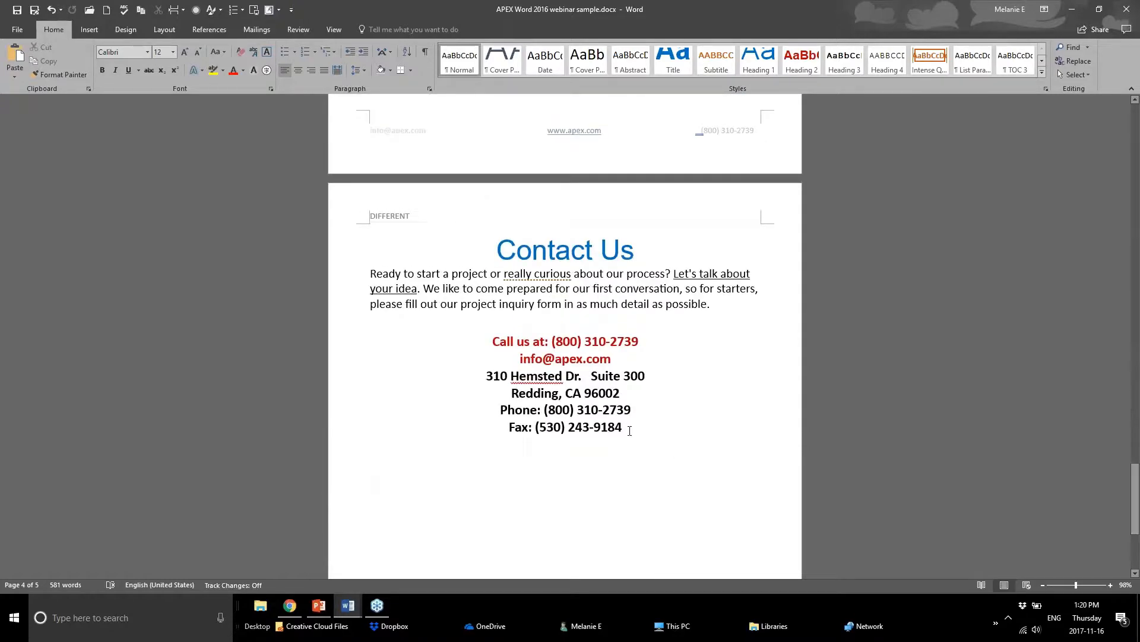
drag(629, 432, 483, 341)
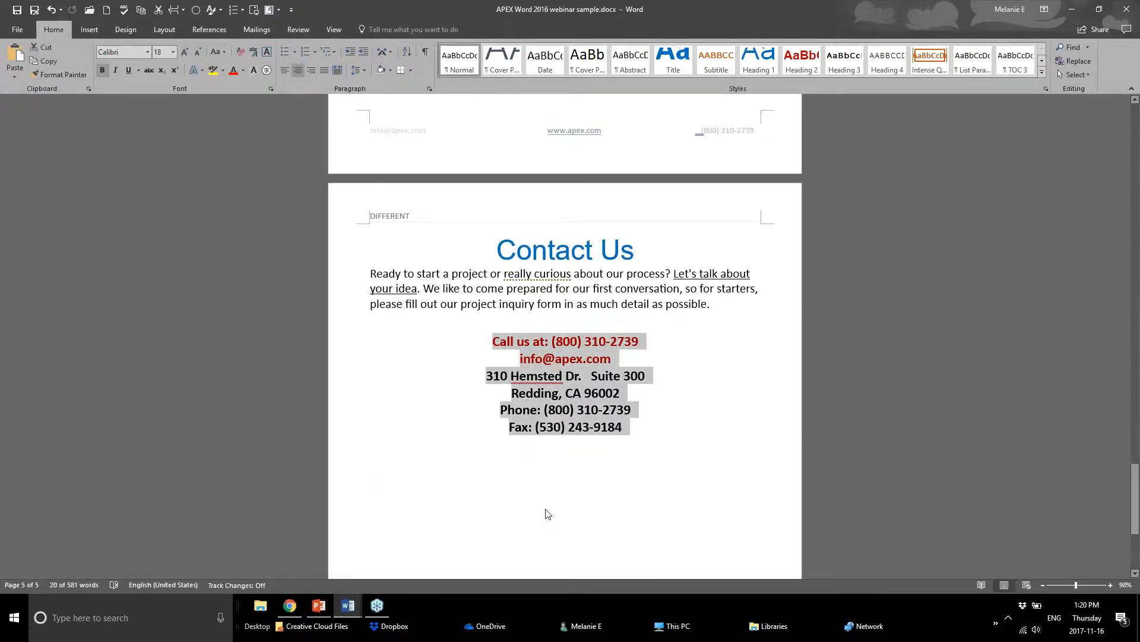
click(89, 31)
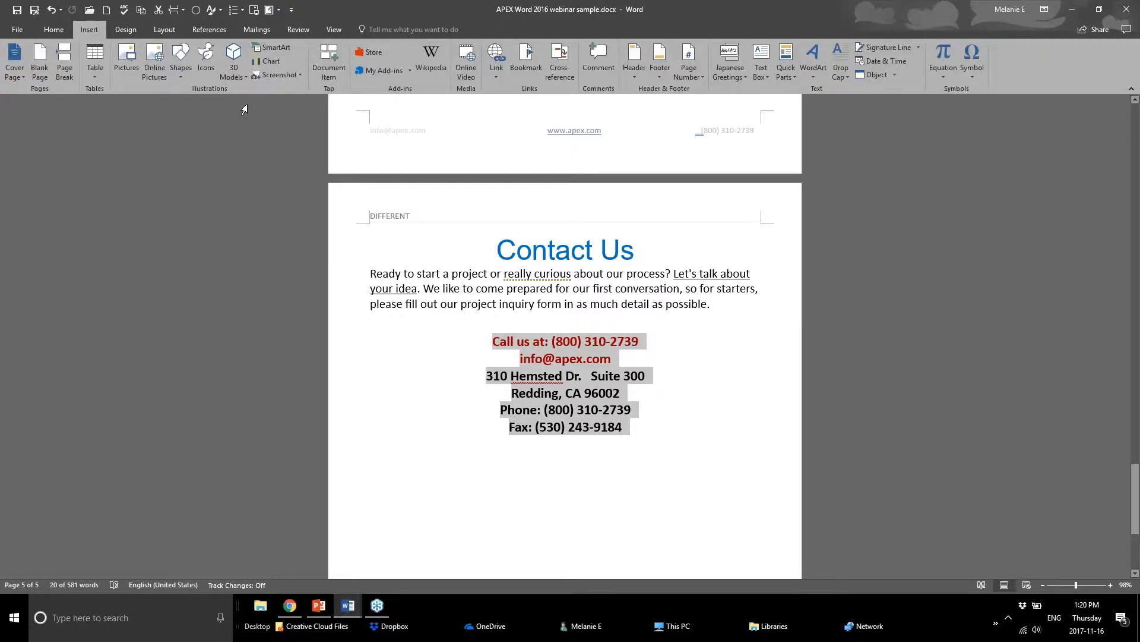
click(788, 82)
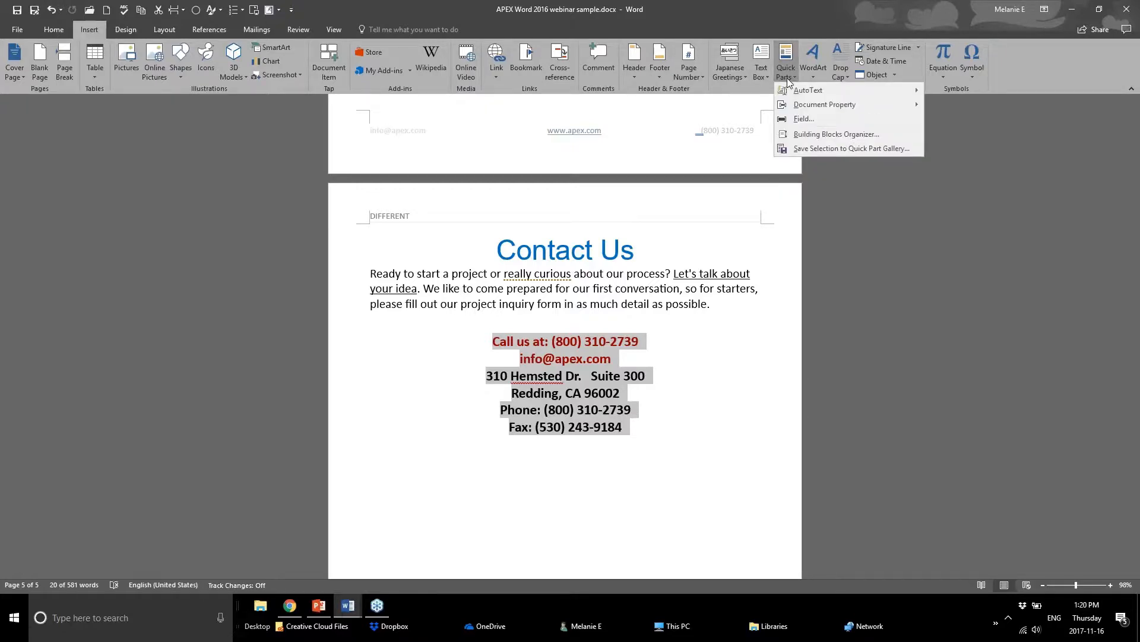
mouse_move(794, 89)
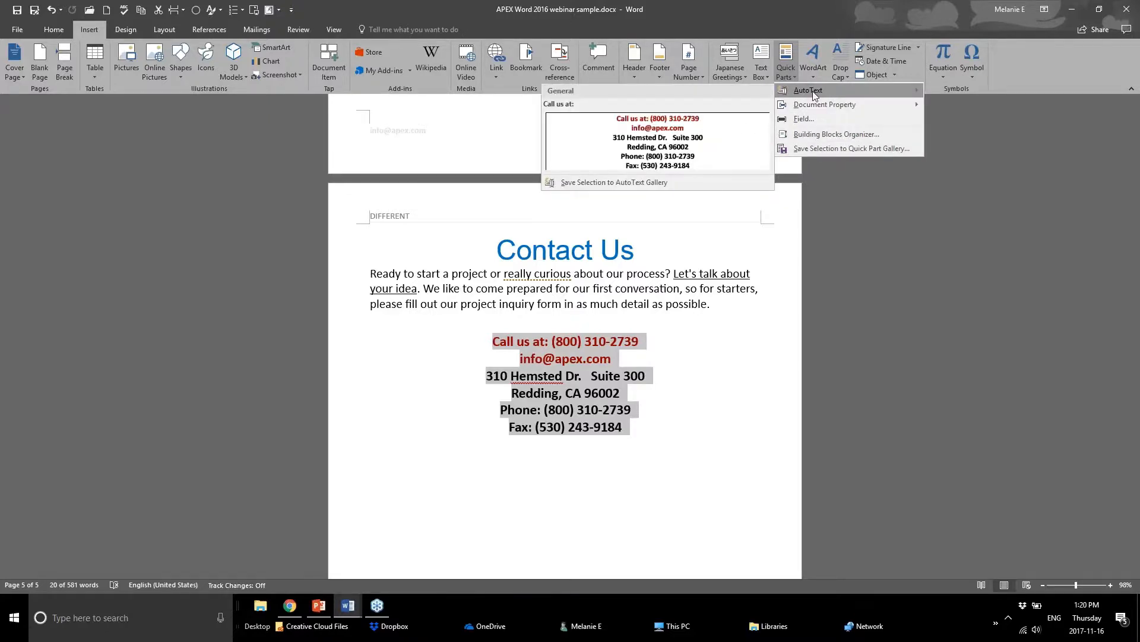
click(634, 187)
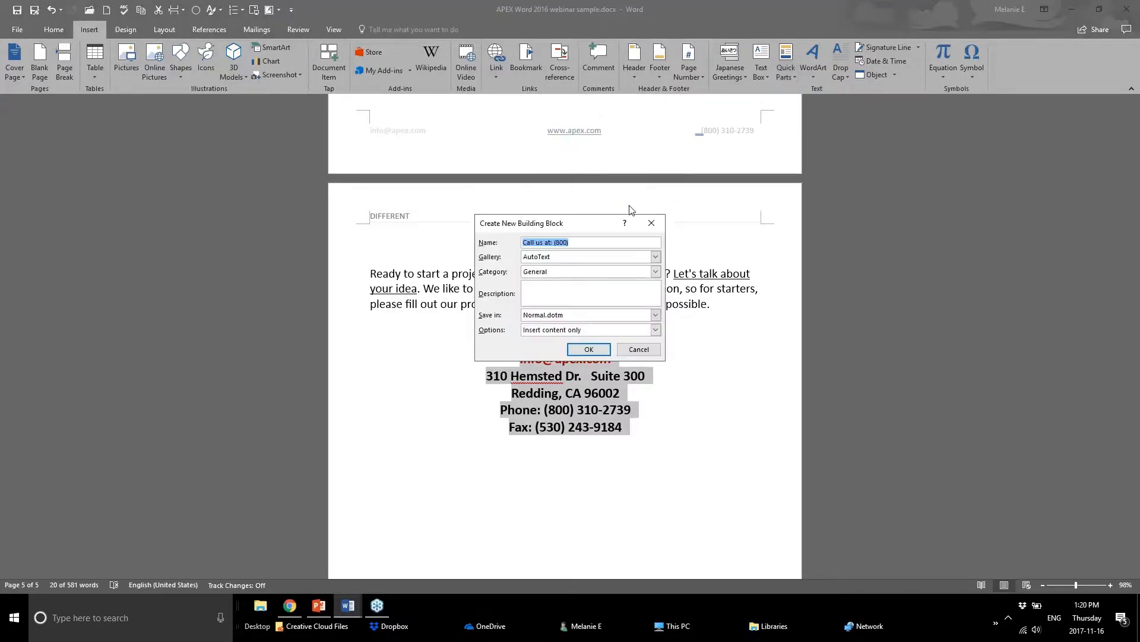
Name the building block Addresss Info, keep gallery AutoText, category General and Insert content only, and save it
key(BackSpace)
text(Addresss Inf)
text(o)
click(655, 257)
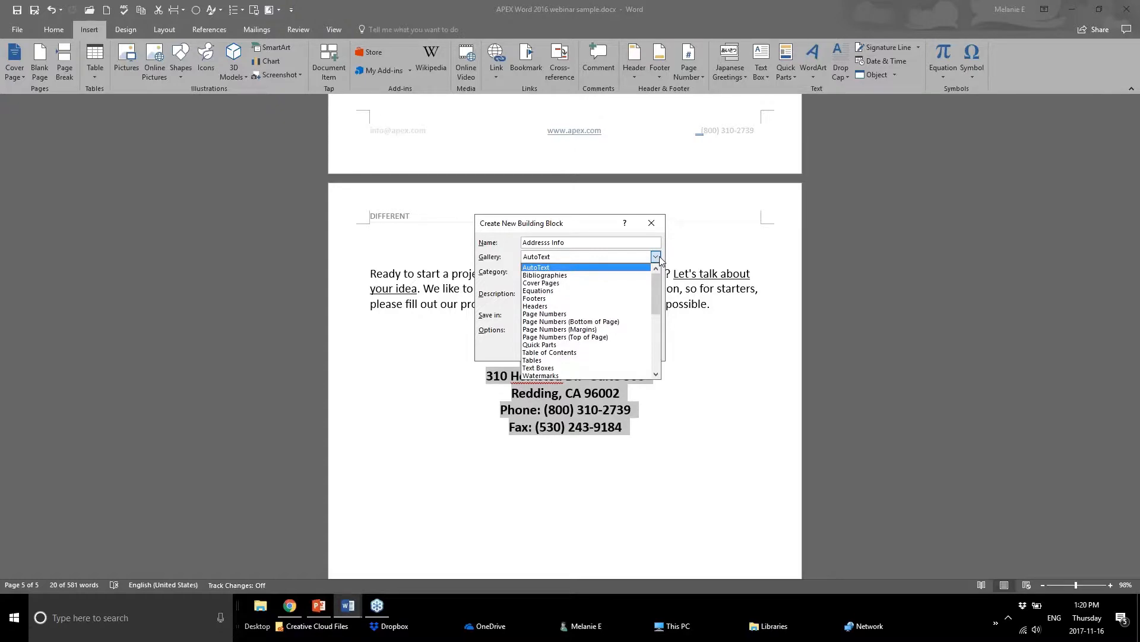
click(658, 259)
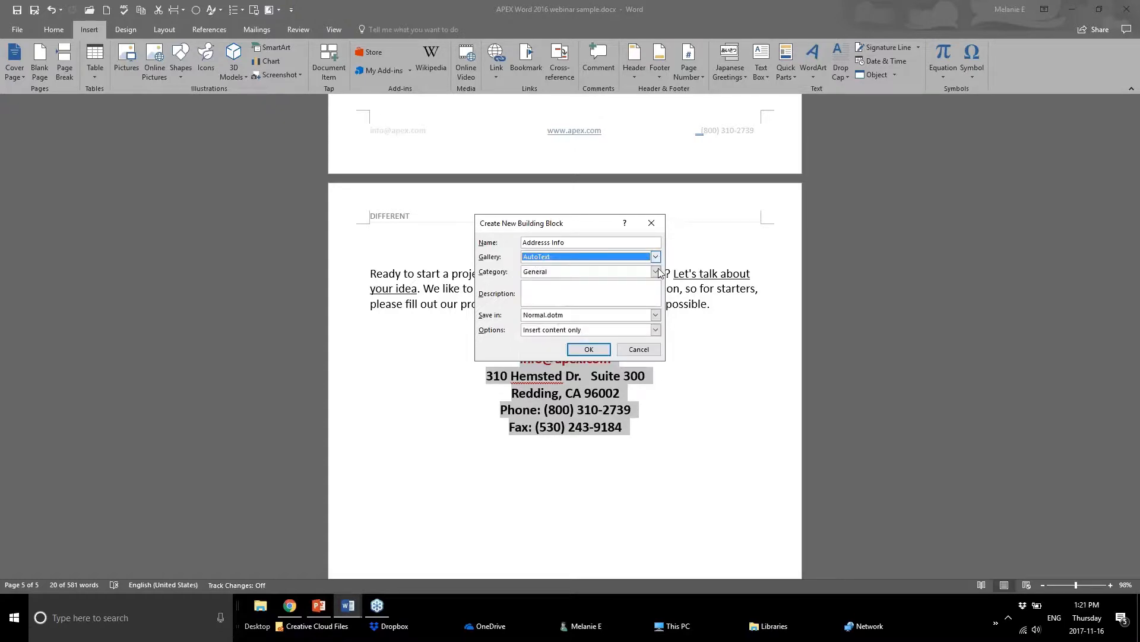
click(656, 272)
click(659, 277)
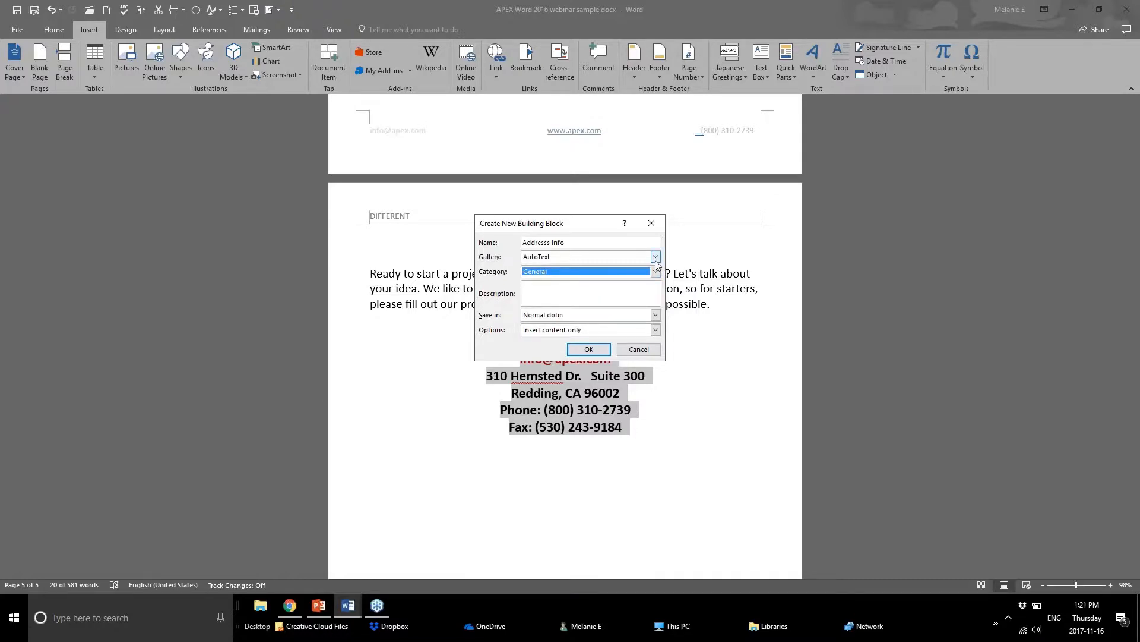
click(597, 331)
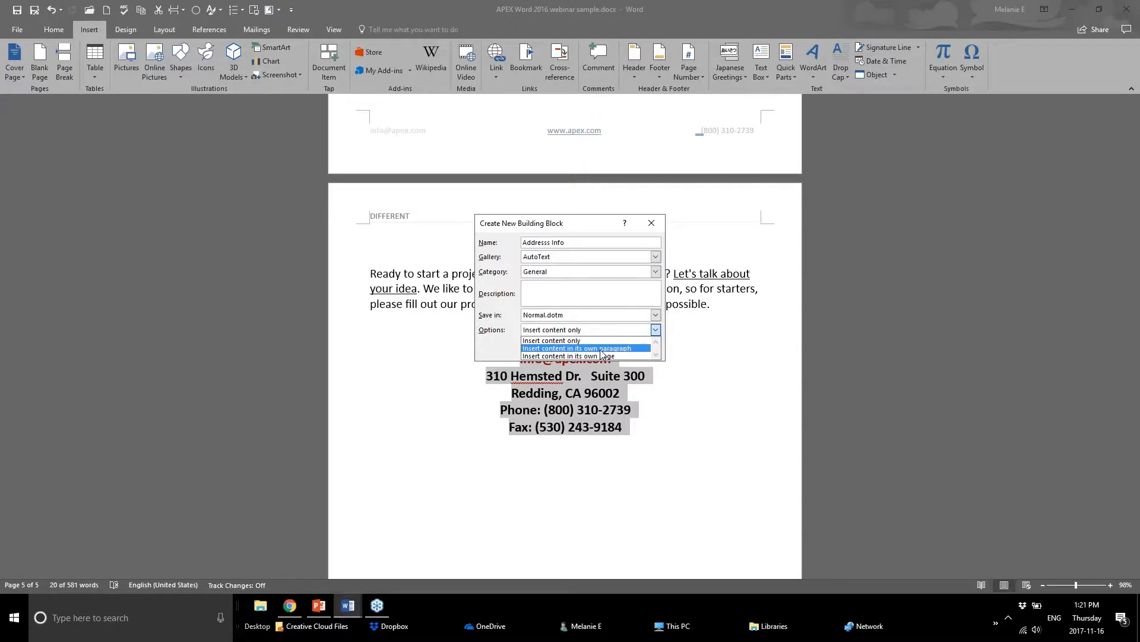
click(604, 341)
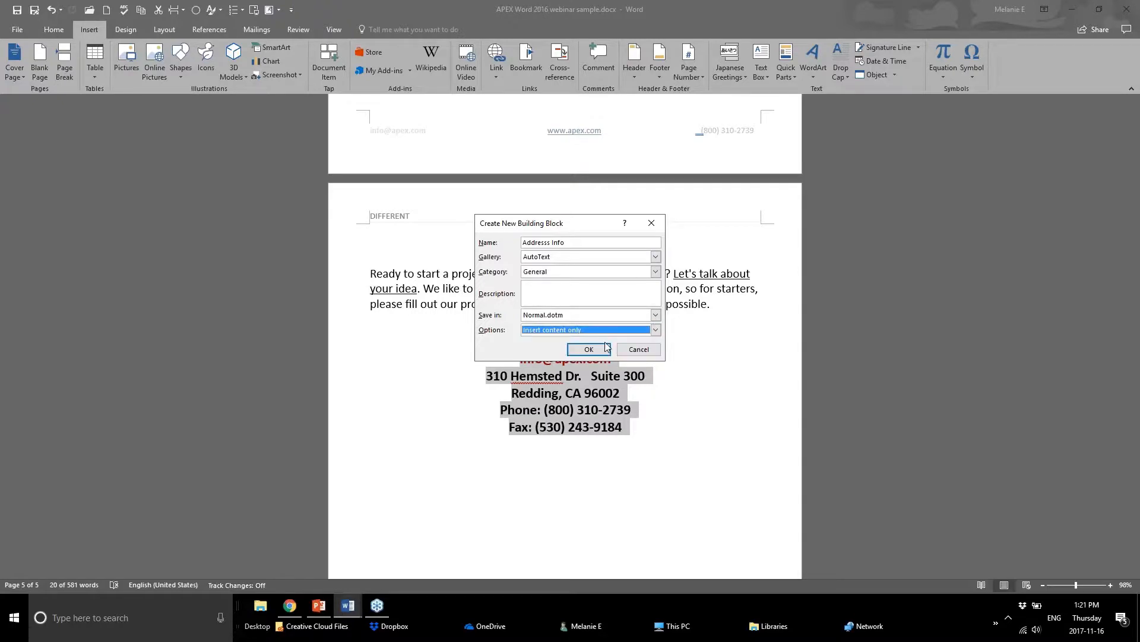
click(604, 348)
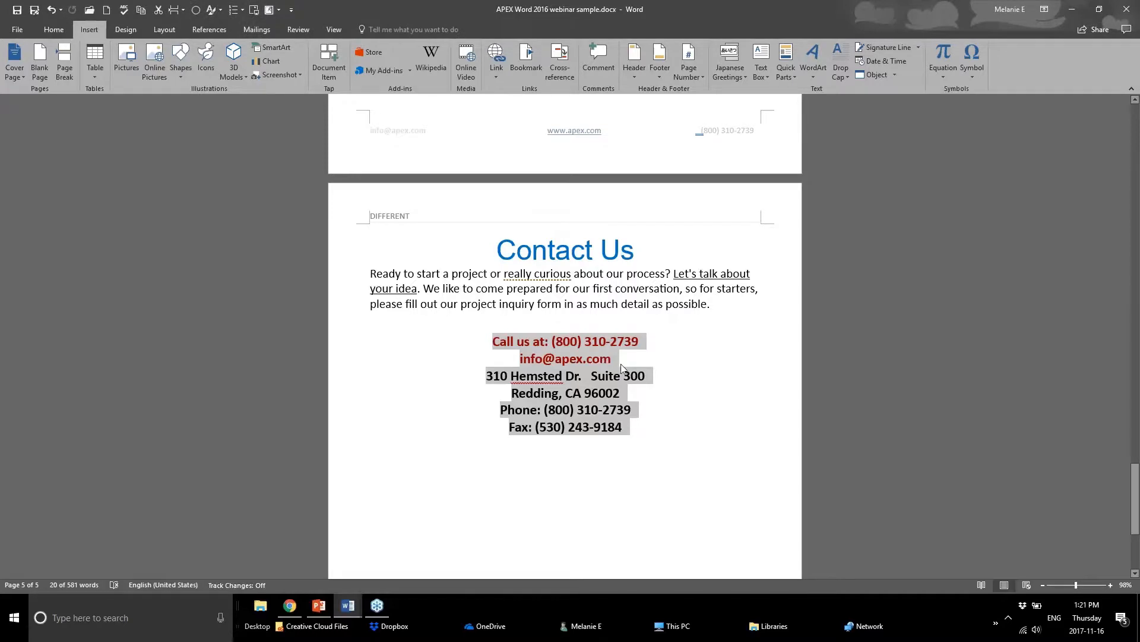
Add a new line after the Our Approach paragraph ending in "trusted partner"
click(726, 437)
scroll(473, 414, down, 3)
triple_click(474, 415)
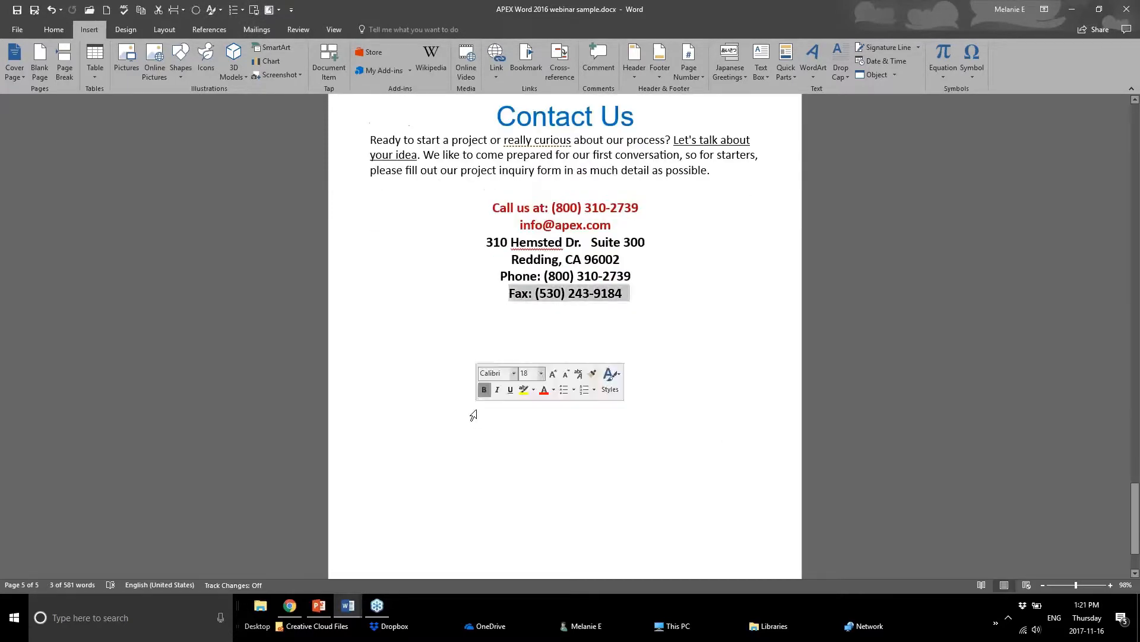
scroll(687, 359, up, 7)
drag(1134, 465, 1135, 124)
scroll(695, 307, down, 2)
click(688, 328)
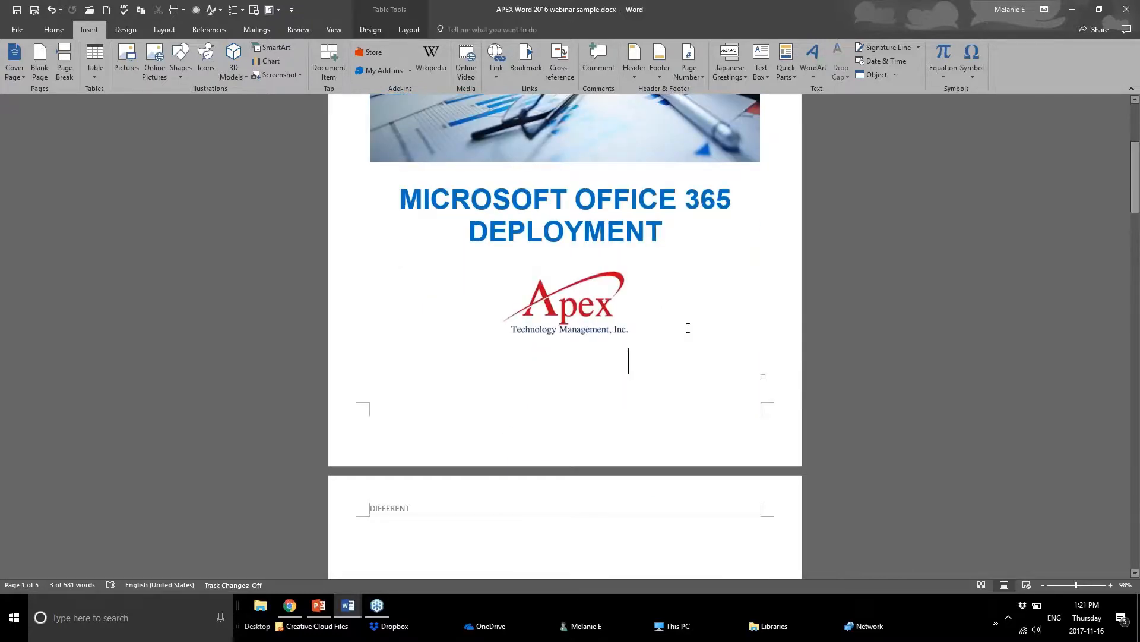
scroll(688, 328, down, 5)
click(700, 463)
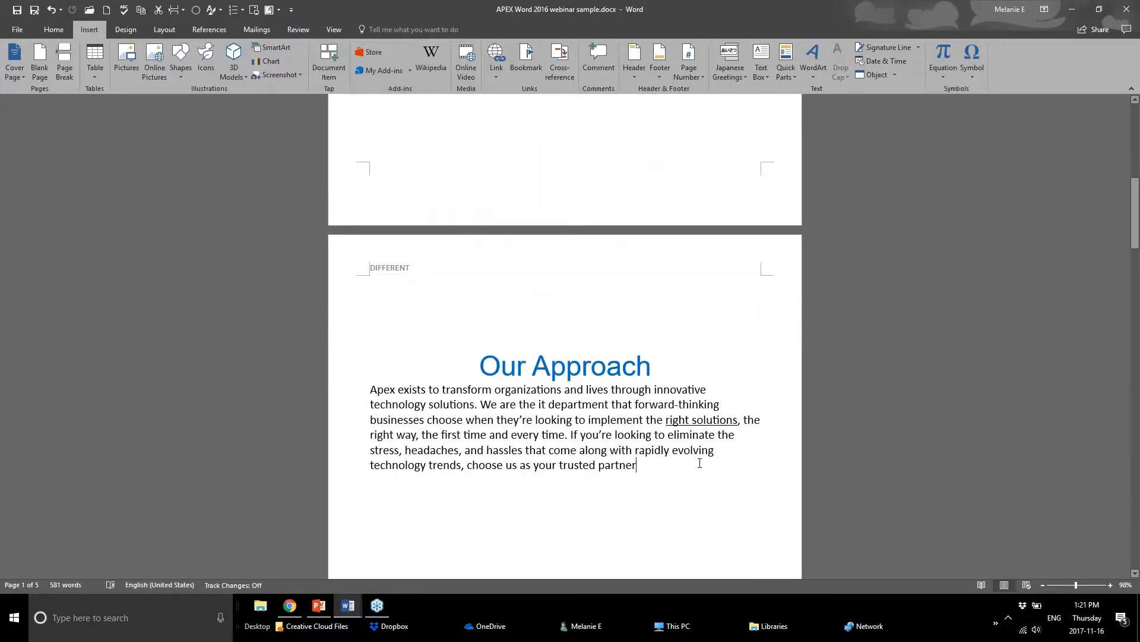
key(Return)
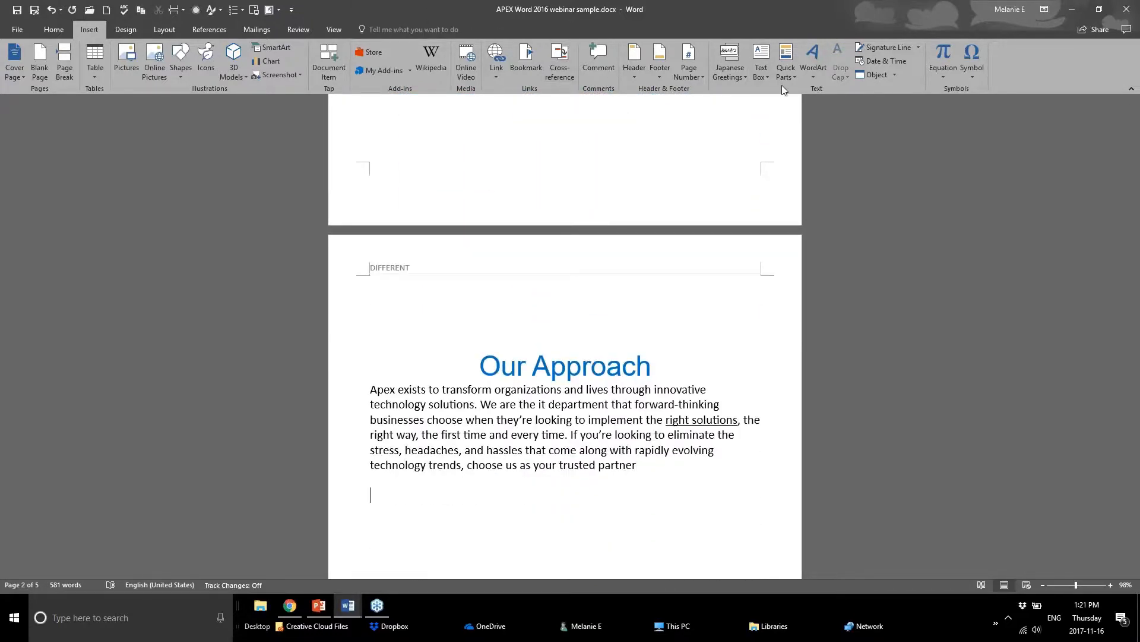
Insert the Addresss Info AutoText entry below the Our Approach paragraph and place the cursor beneath it
click(787, 77)
mouse_move(791, 94)
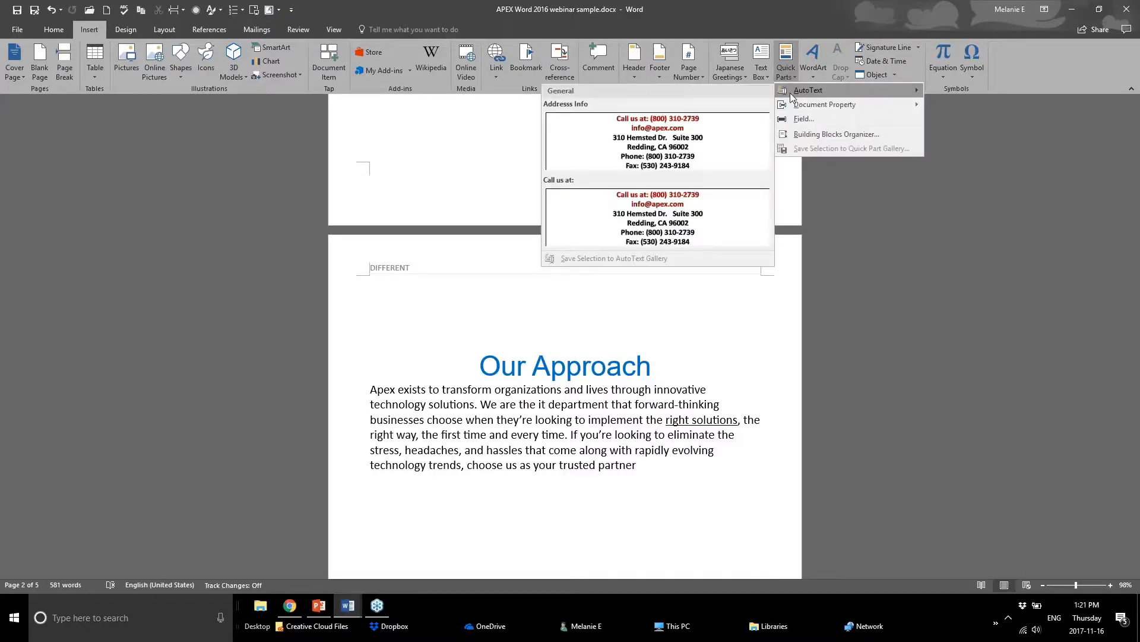
click(589, 148)
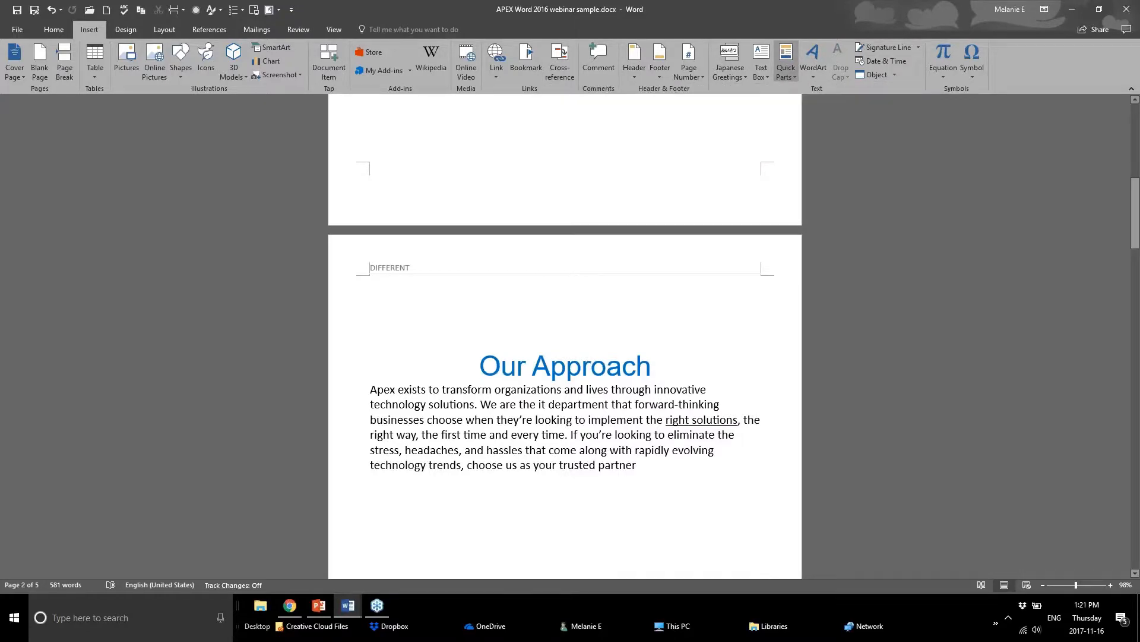
scroll(600, 239, up, 2)
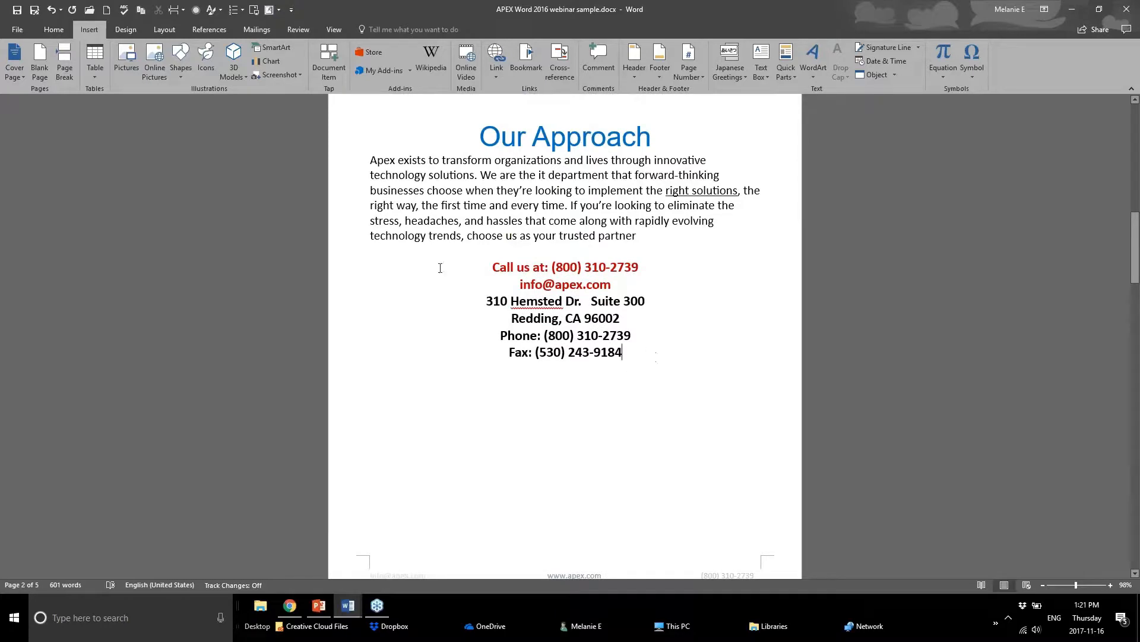
drag(440, 267, 512, 453)
click(512, 453)
Open the Building Blocks Organizer and preview the two custom AutoText entries and the Austin, Ion (Light) and Grid cover pages
click(786, 64)
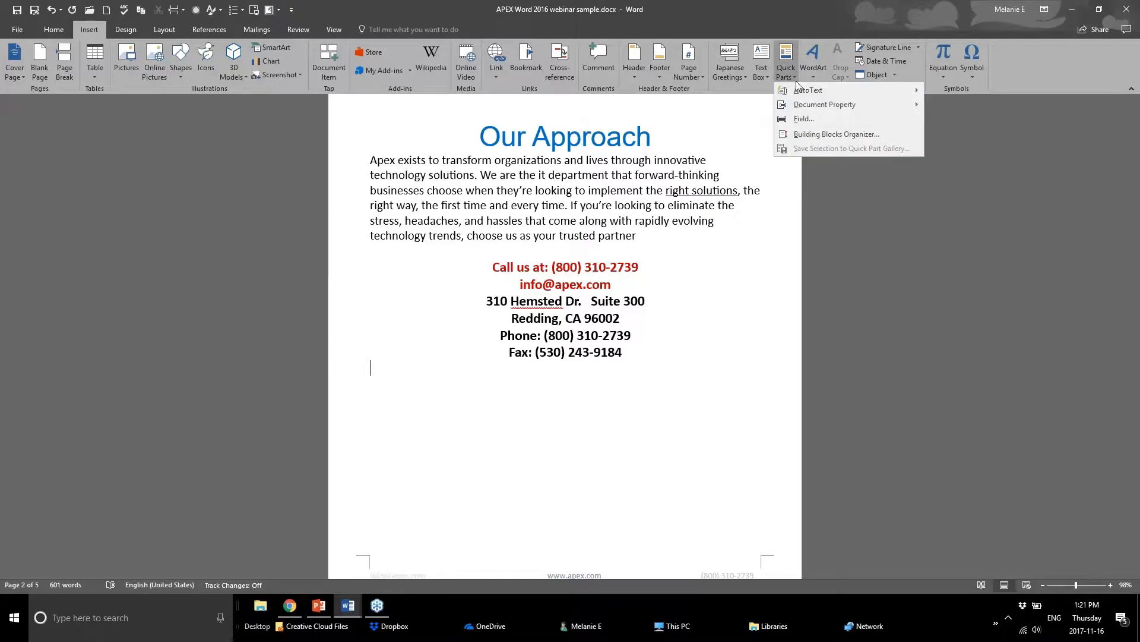
click(836, 135)
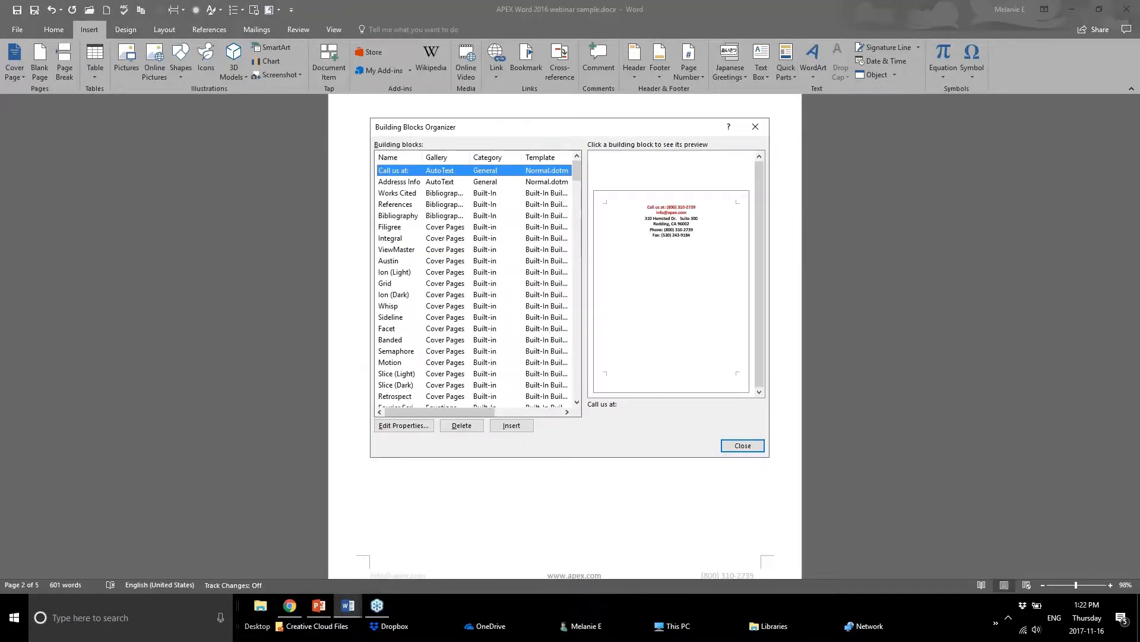
click(404, 182)
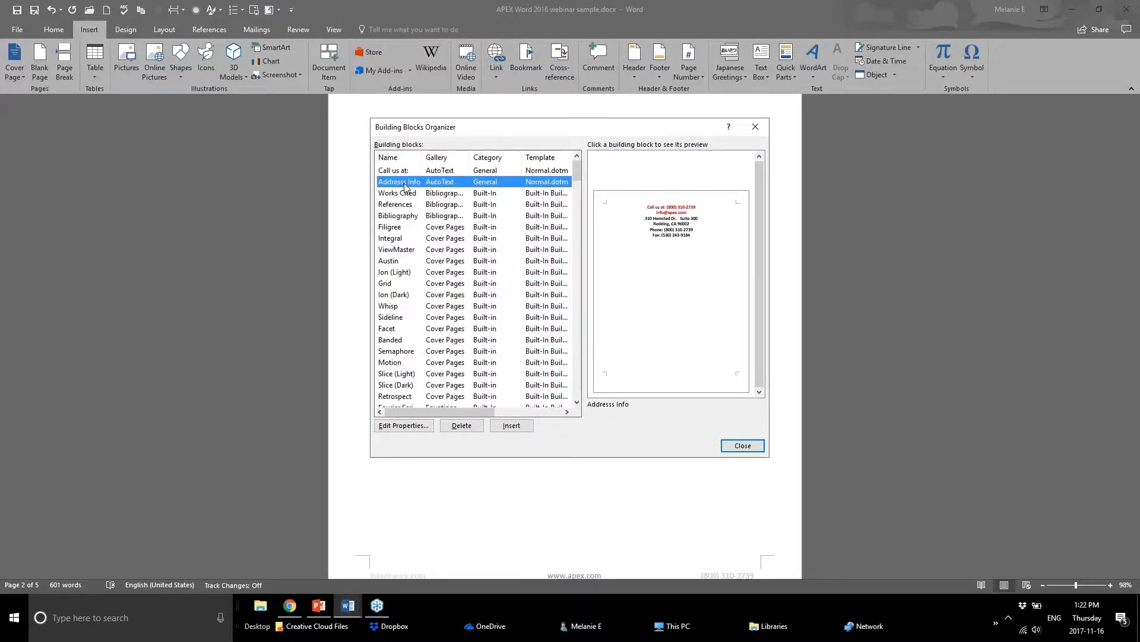
click(401, 170)
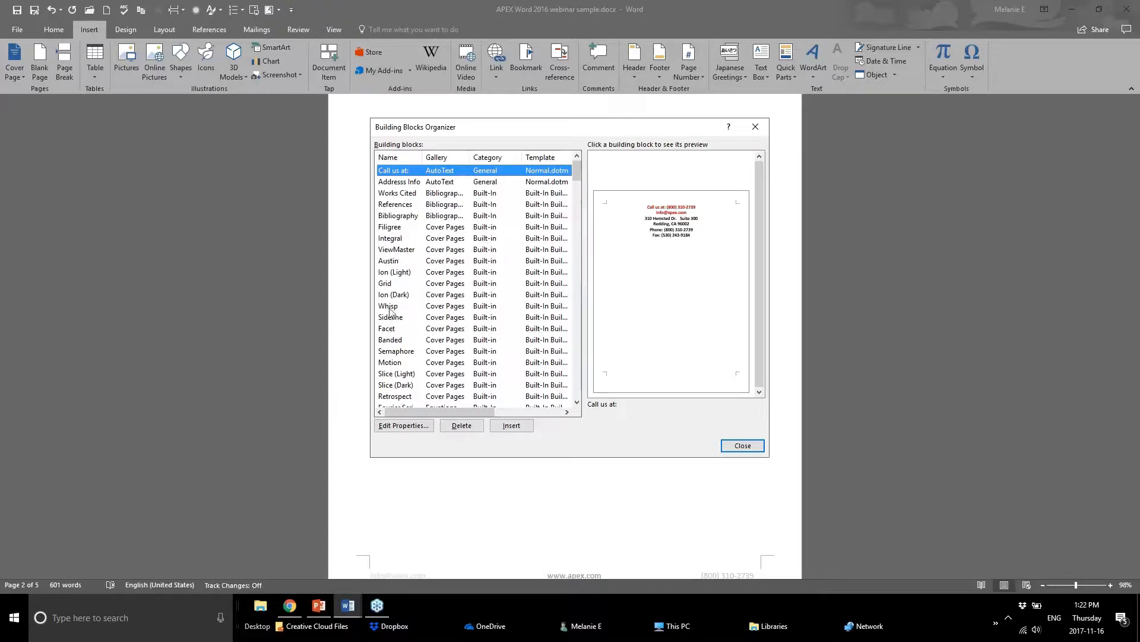
click(393, 260)
click(392, 271)
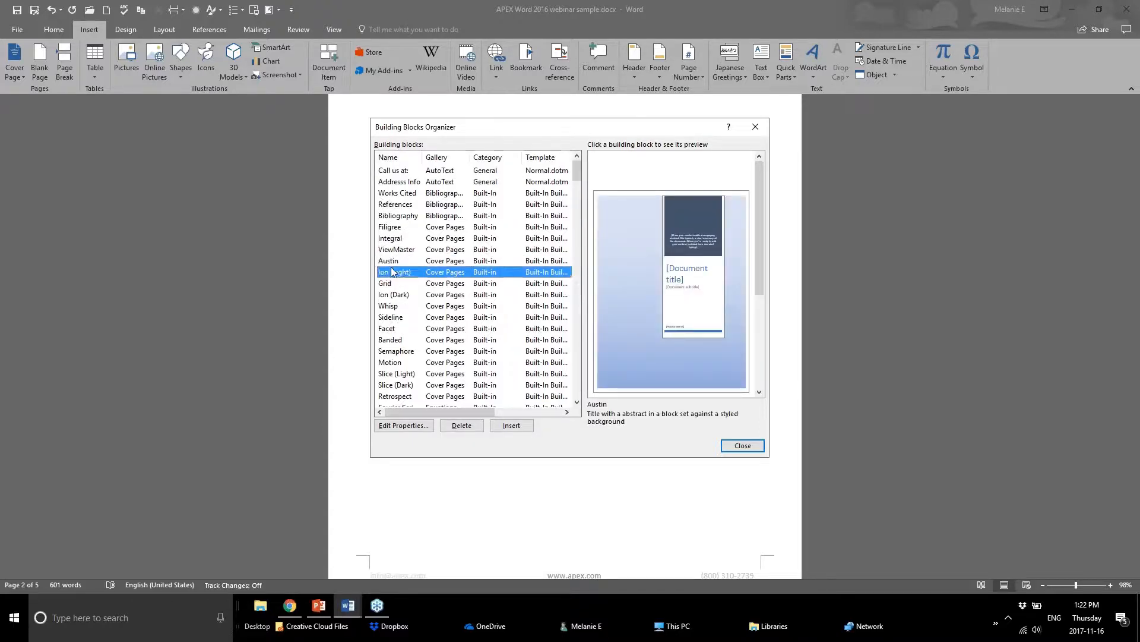
click(395, 283)
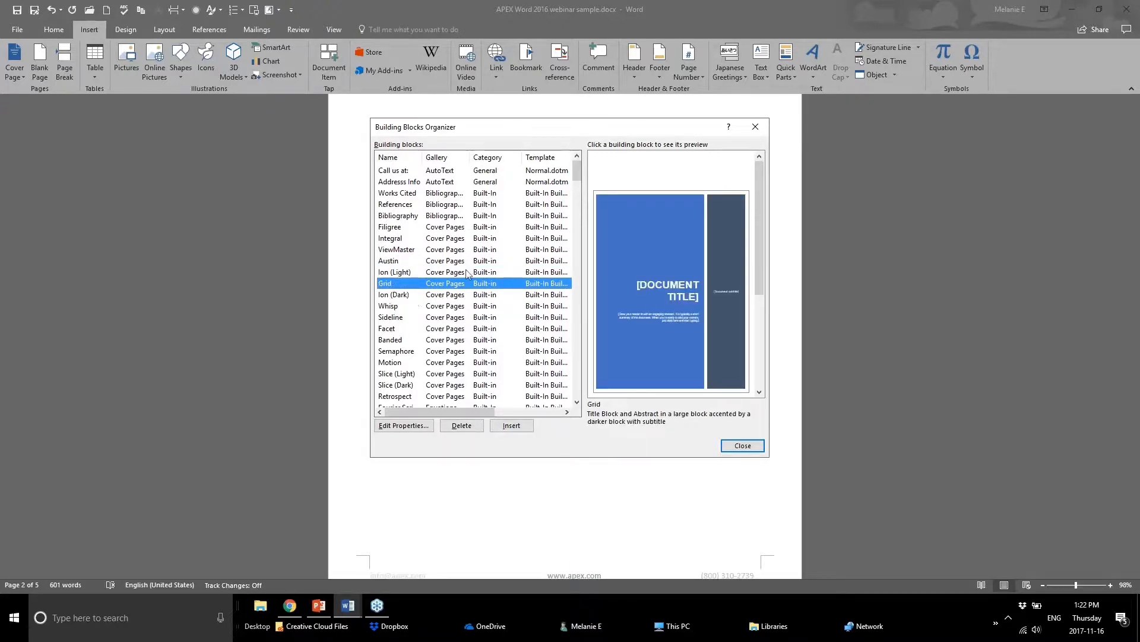
Preview the Grid footer, the ViewMaster and Whisp headers, and the Accent Bar 2 page number in the building blocks list
drag(577, 172, 577, 210)
click(398, 260)
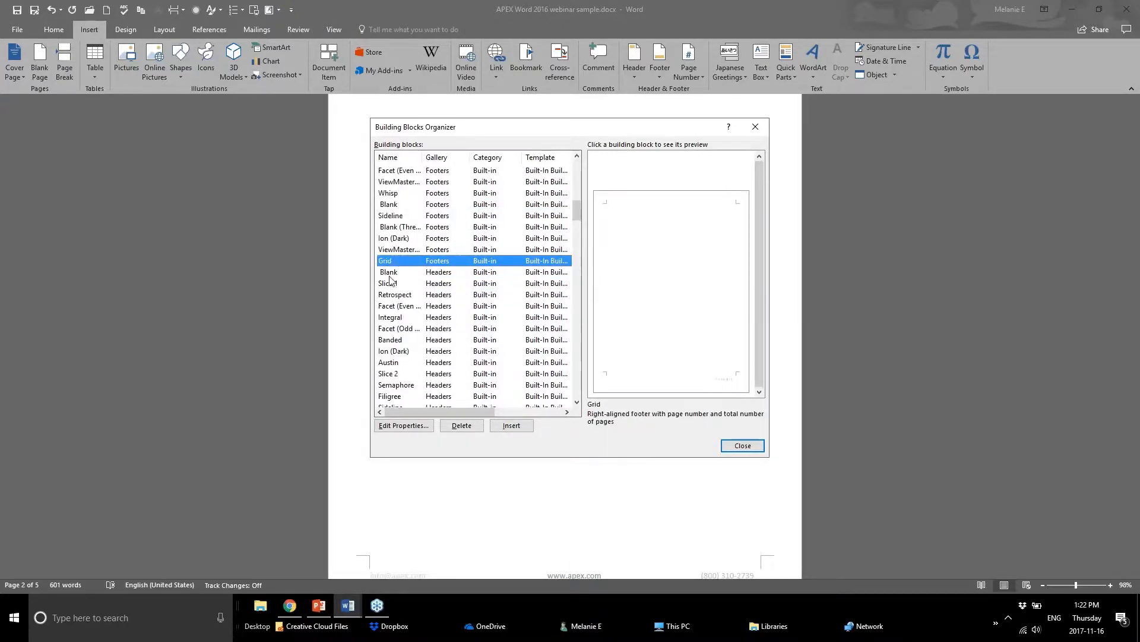
click(387, 296)
scroll(387, 346, down, 3)
click(386, 344)
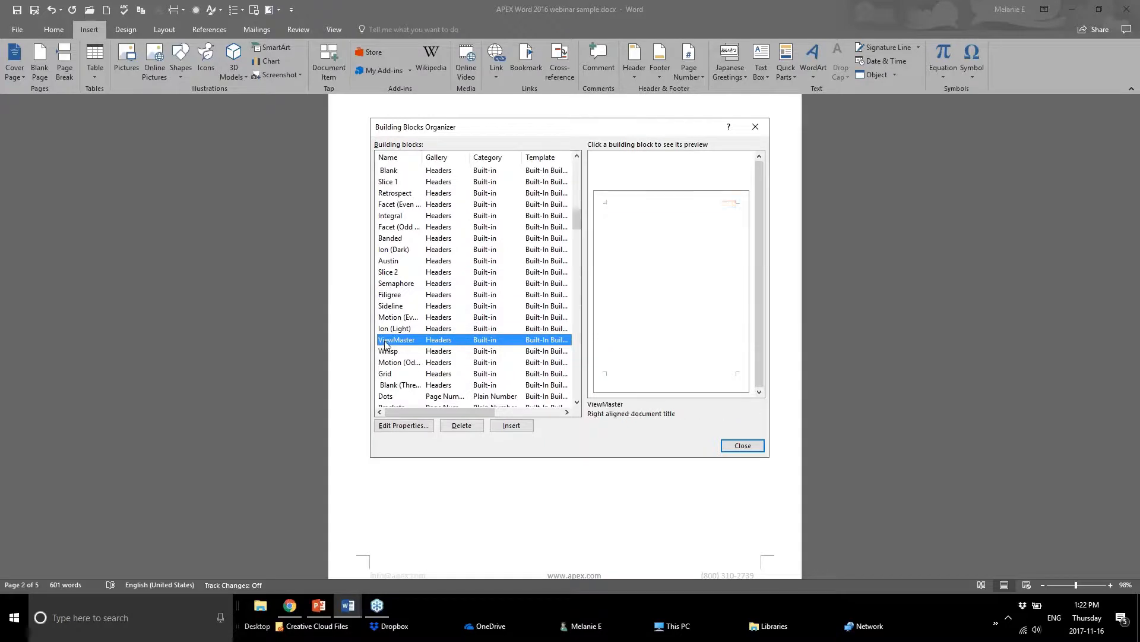
click(385, 351)
scroll(383, 356, down, 2)
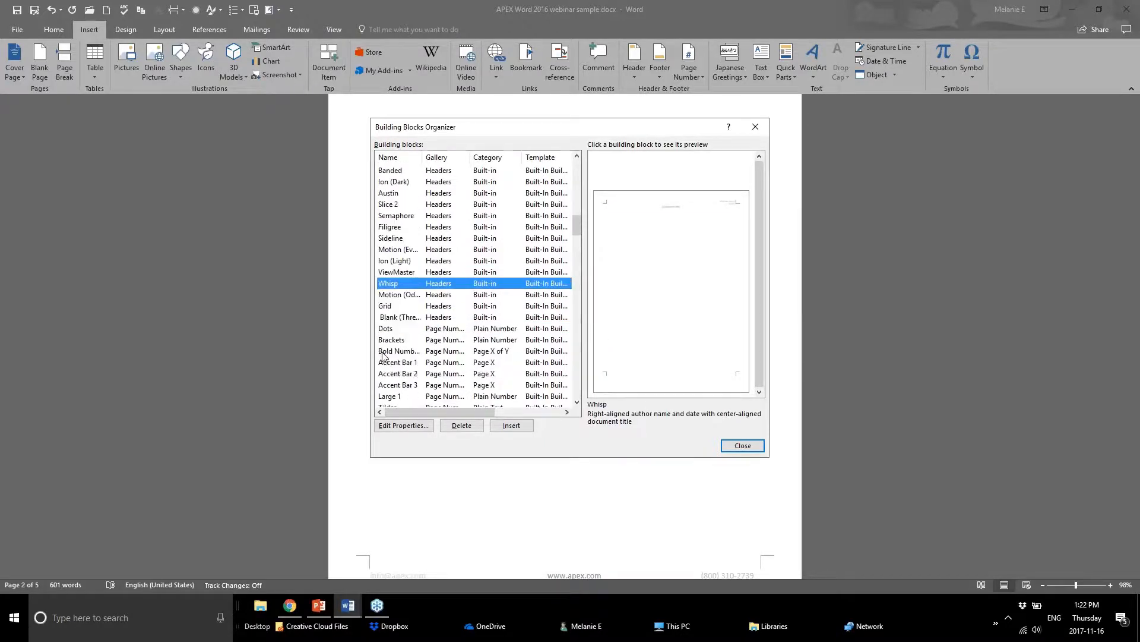
click(396, 373)
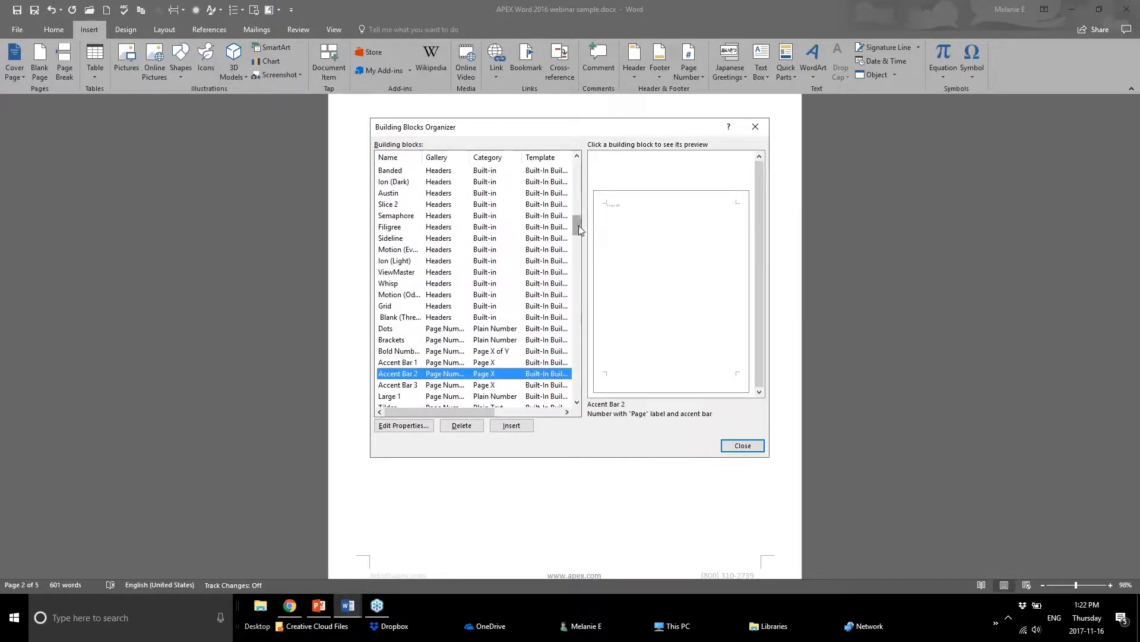
Preview the Whisp cover page, browse the remaining building blocks, and close the organizer
drag(579, 230, 579, 172)
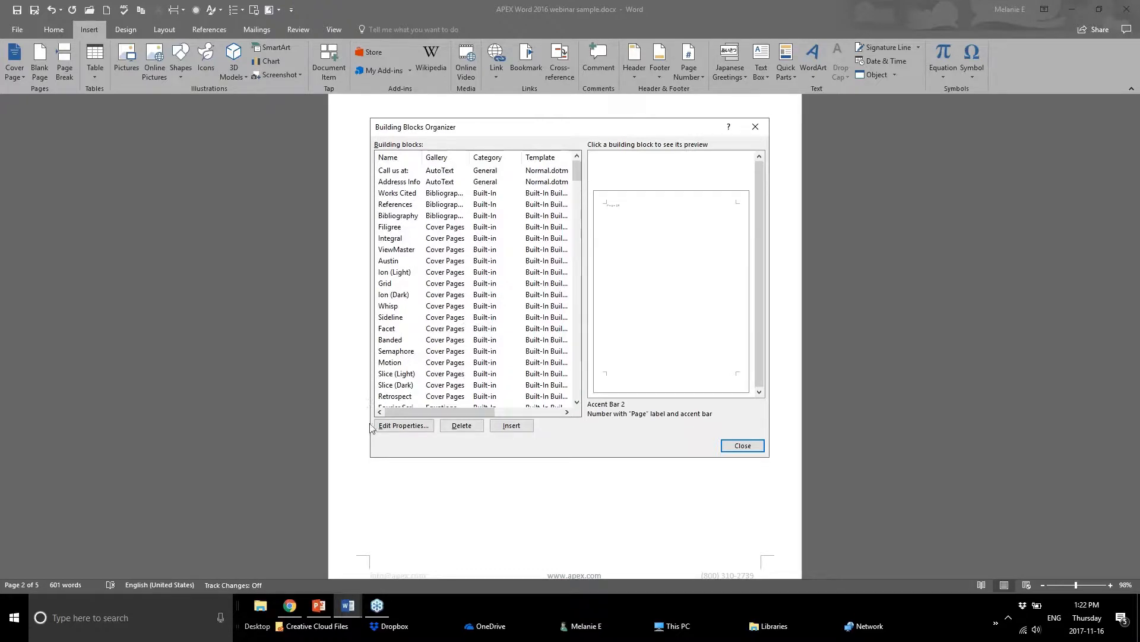
click(410, 306)
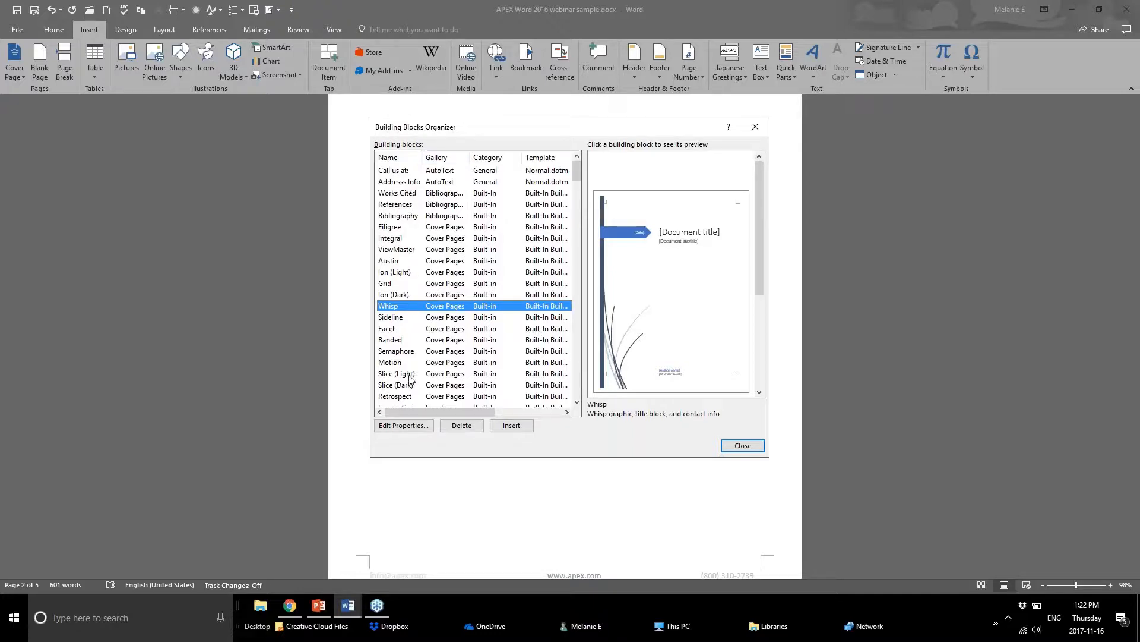
drag(577, 171, 581, 330)
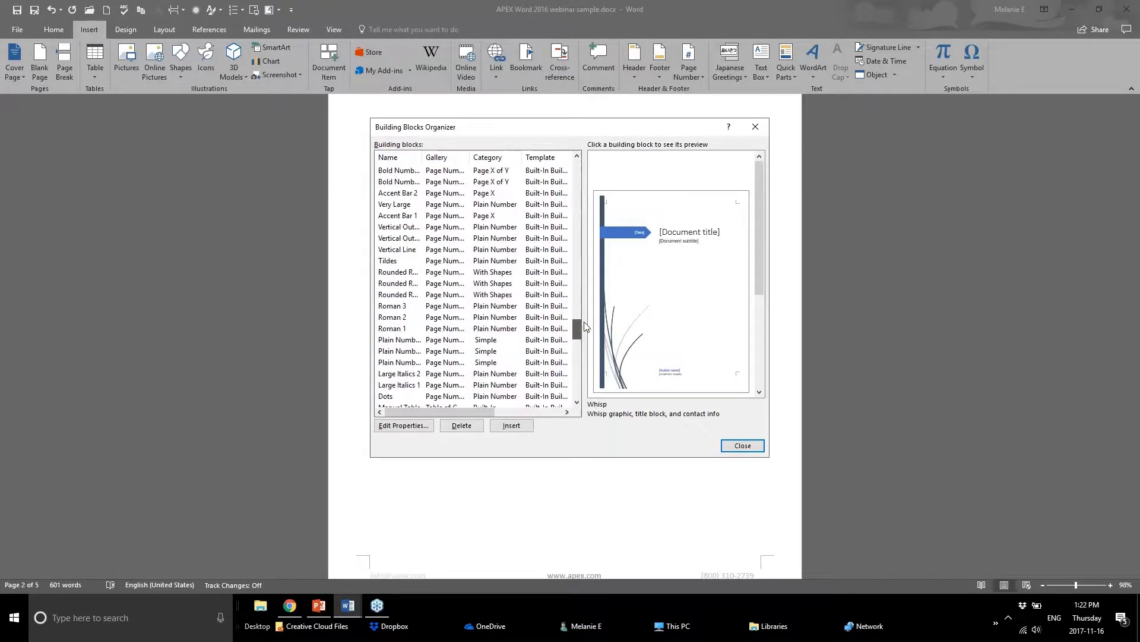
click(742, 445)
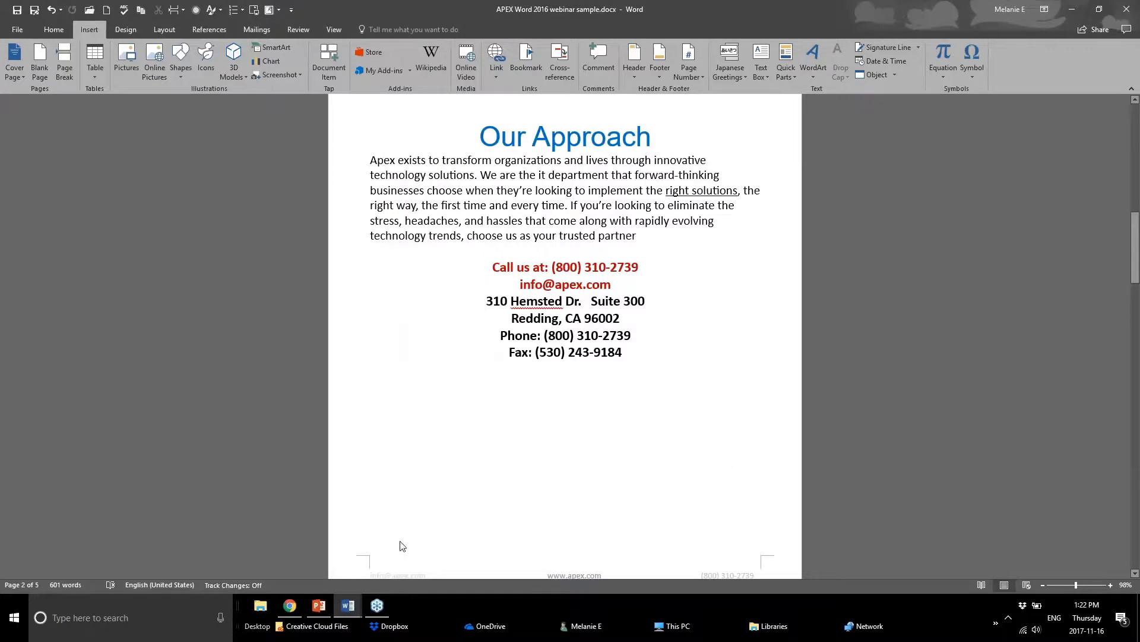
Switch to the PowerPoint webinar presentation and advance to the Working with Styles slide
mouse_move(319, 602)
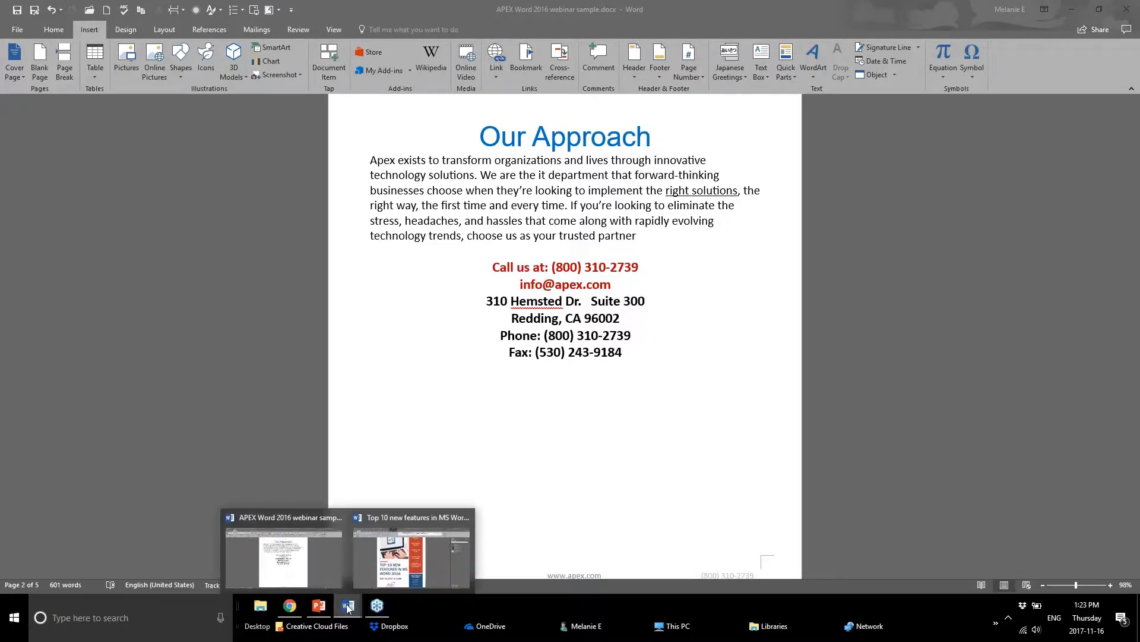
click(319, 605)
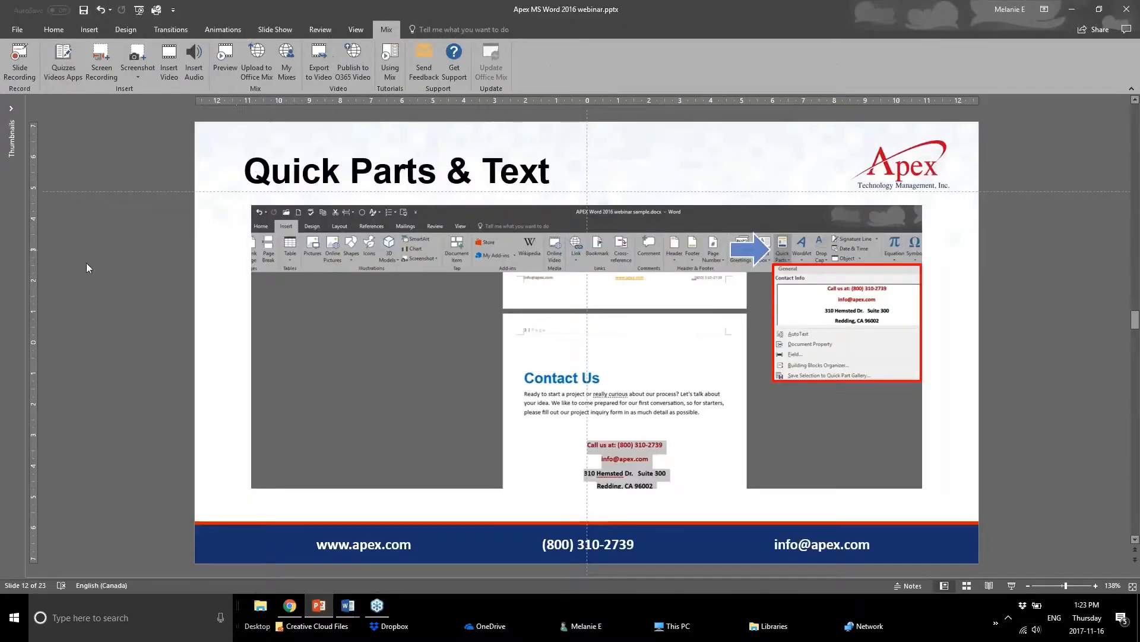
scroll(86, 263, down, 1)
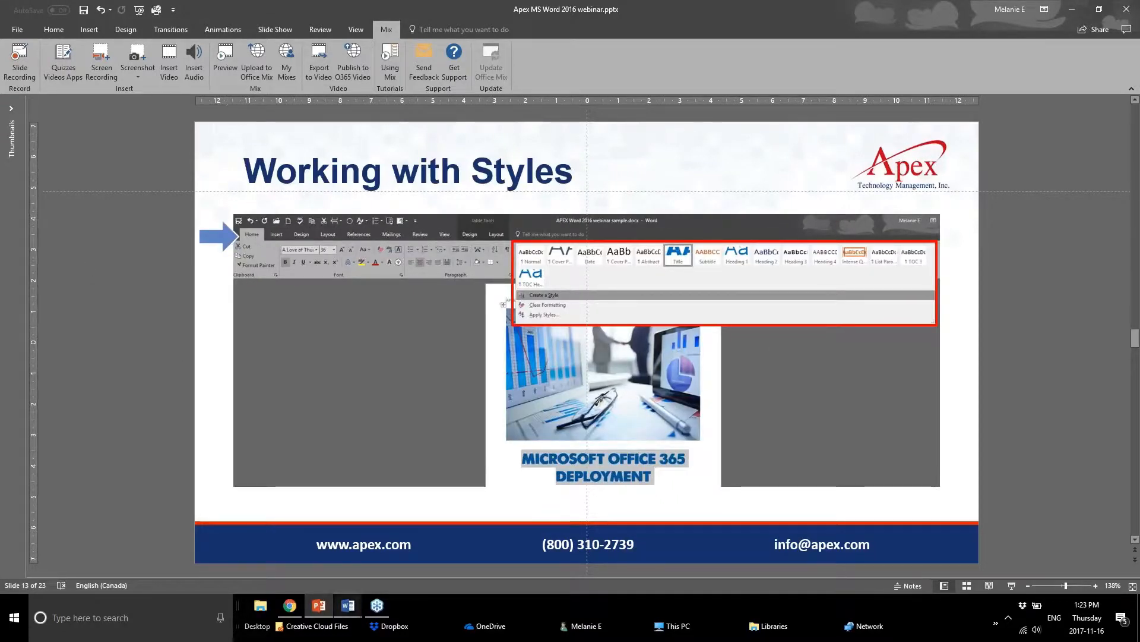
Switch back to the APEX Word 2016 webinar sample document in Word and show the full Styles list beside its cover page
mouse_move(348, 606)
click(323, 552)
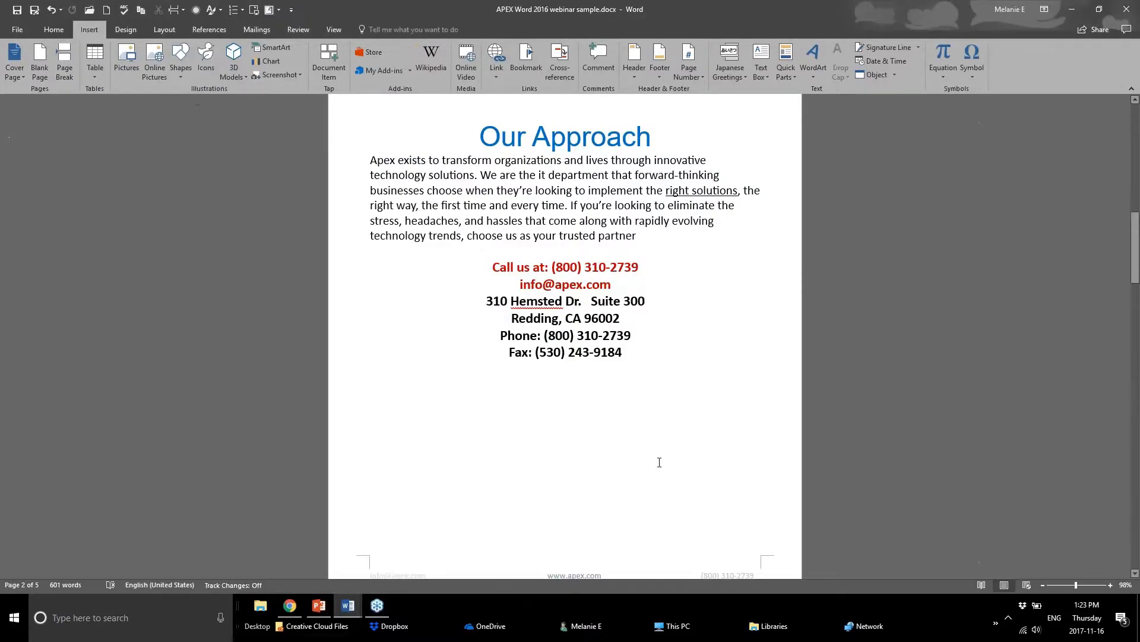
scroll(660, 462, up, 10)
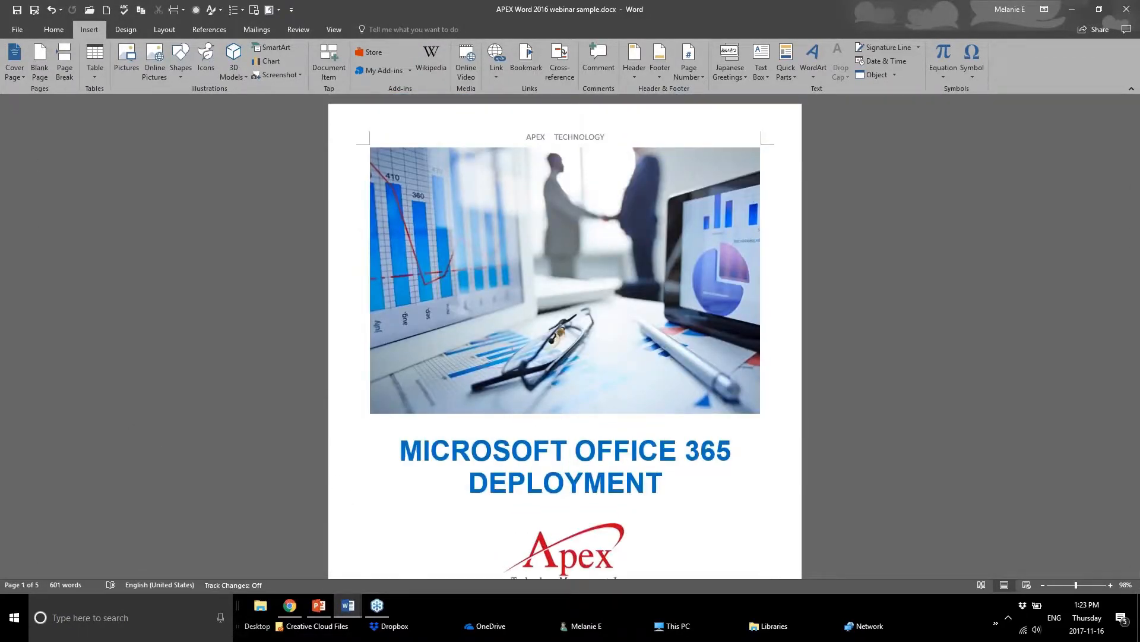
click(49, 32)
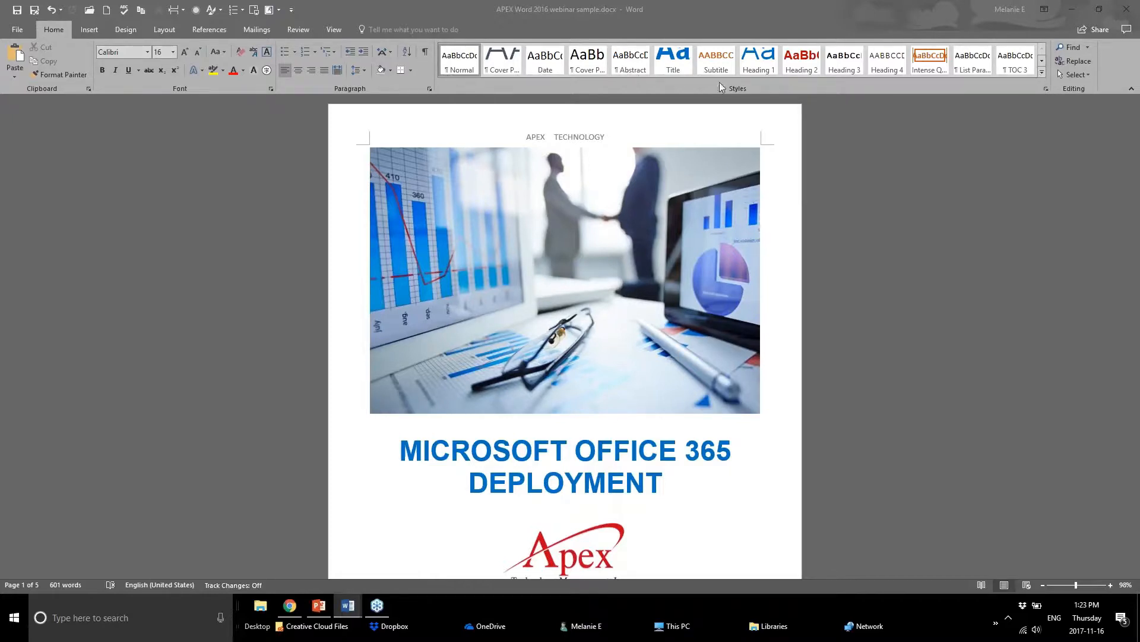
click(1046, 89)
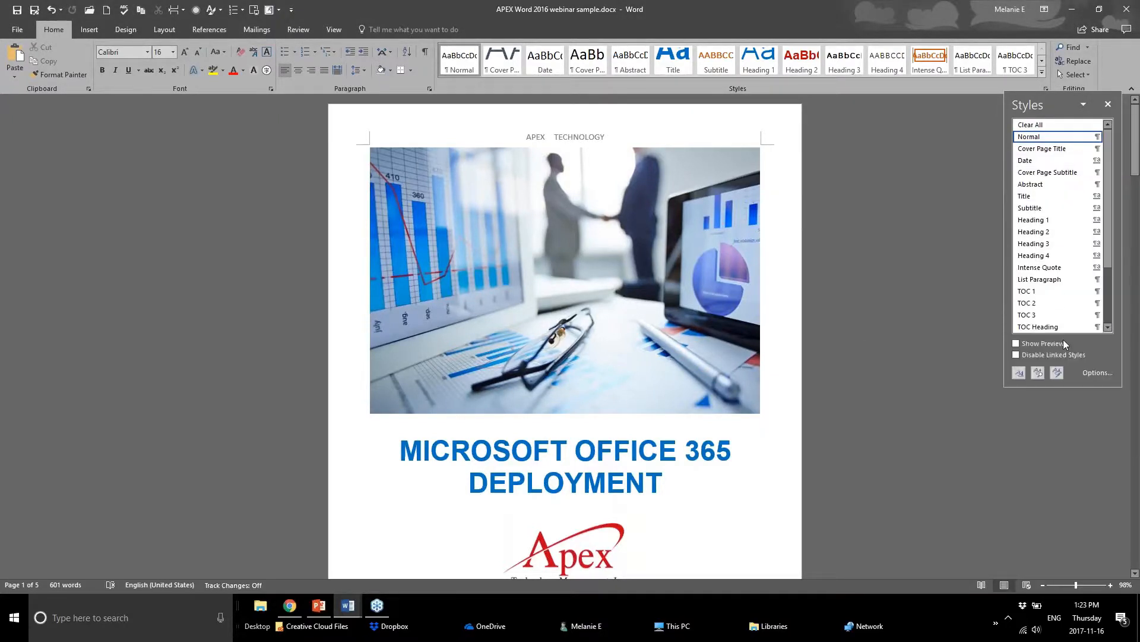
Expand the style gallery to examine the available styles and commands, and return it to its first row
click(1042, 67)
click(1044, 72)
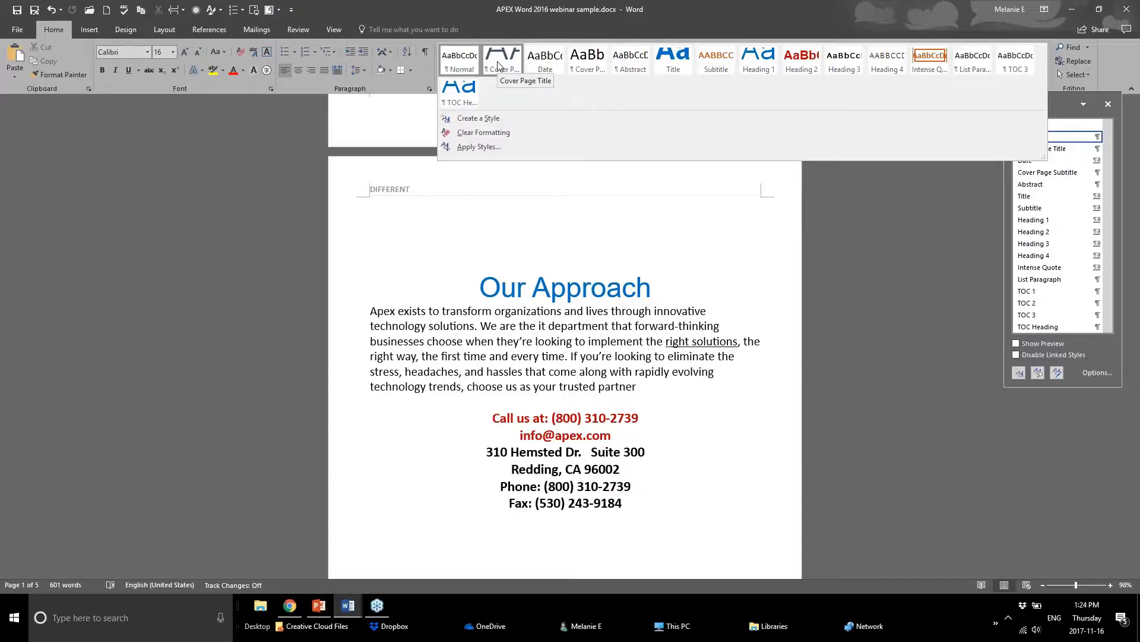
scroll(286, 314, down, 4)
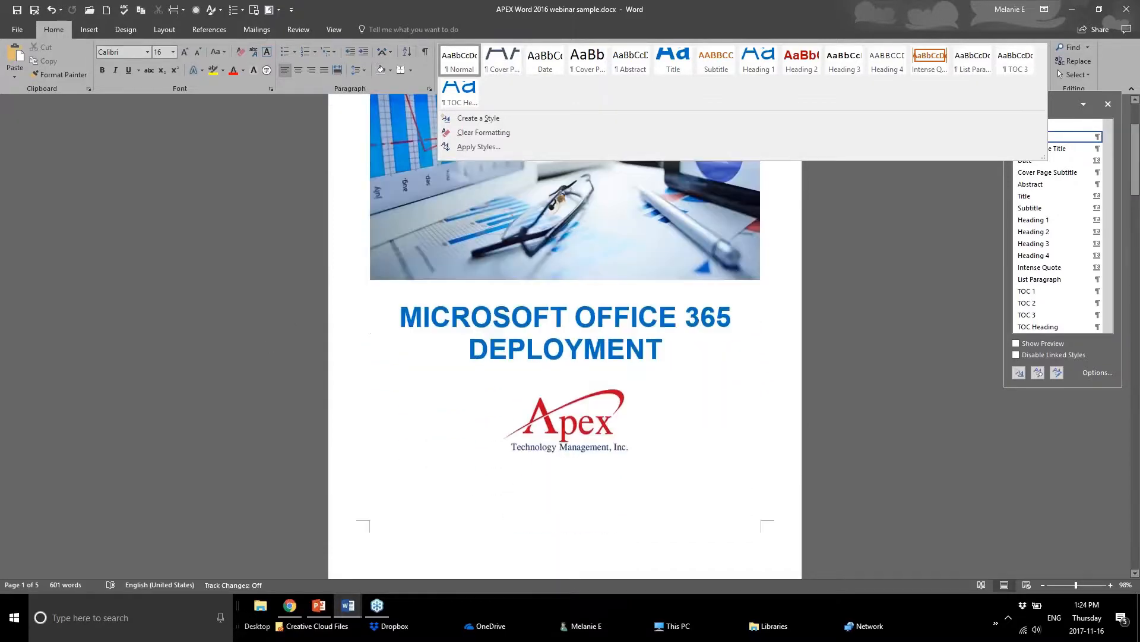
click(906, 261)
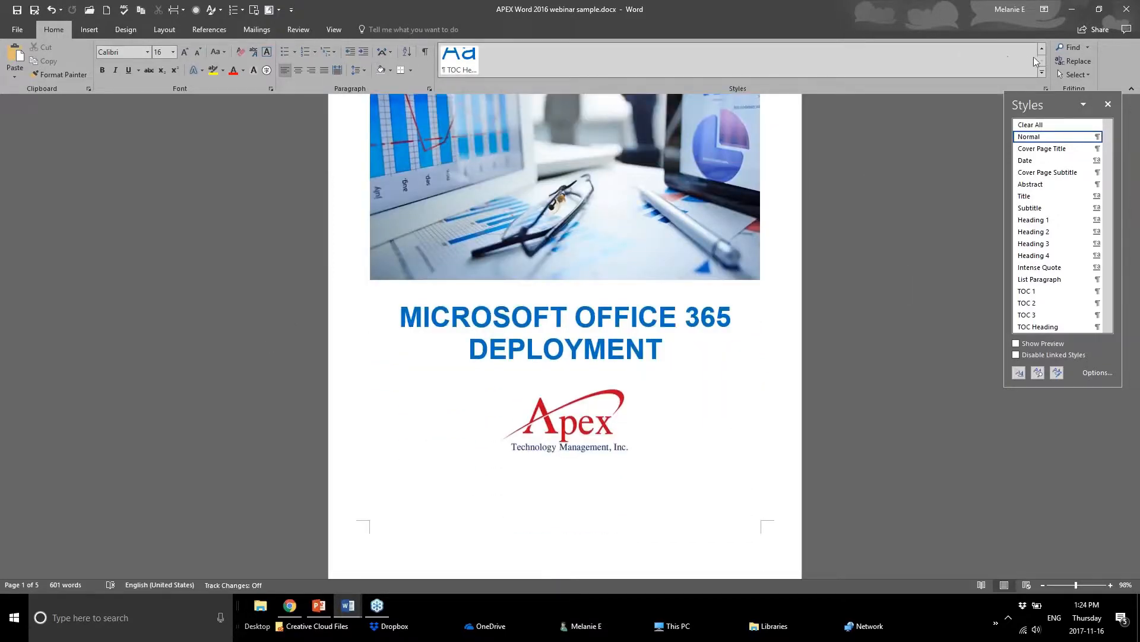
click(1042, 49)
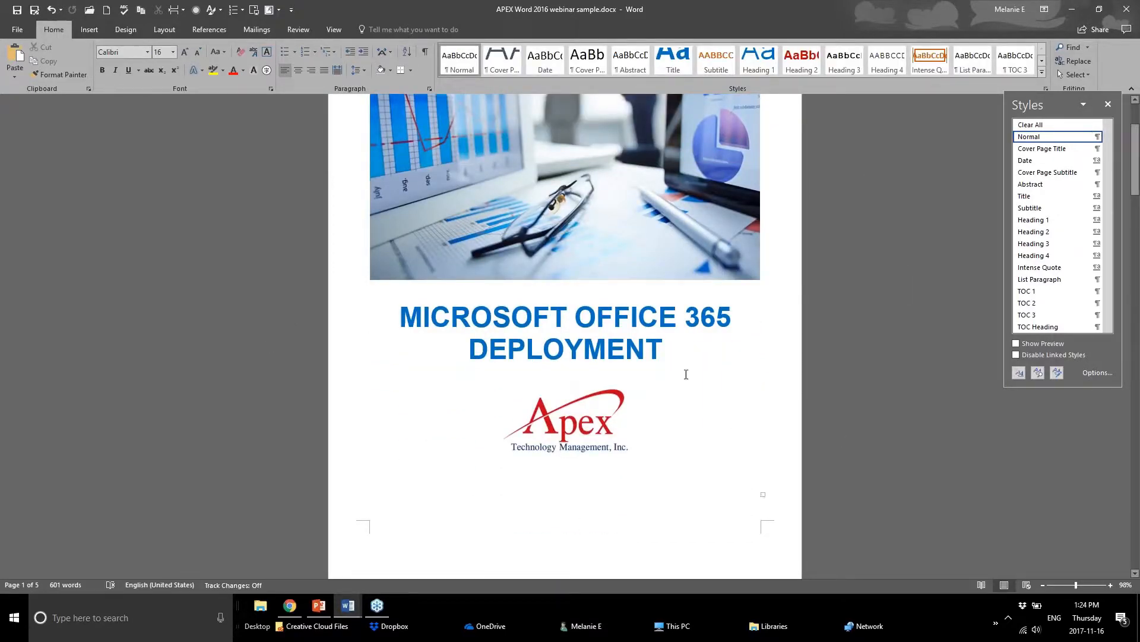
Select the cover title MICROSOFT OFFICE 365 DEPLOYMENT to check which style it uses, and deselect it
drag(685, 368, 399, 318)
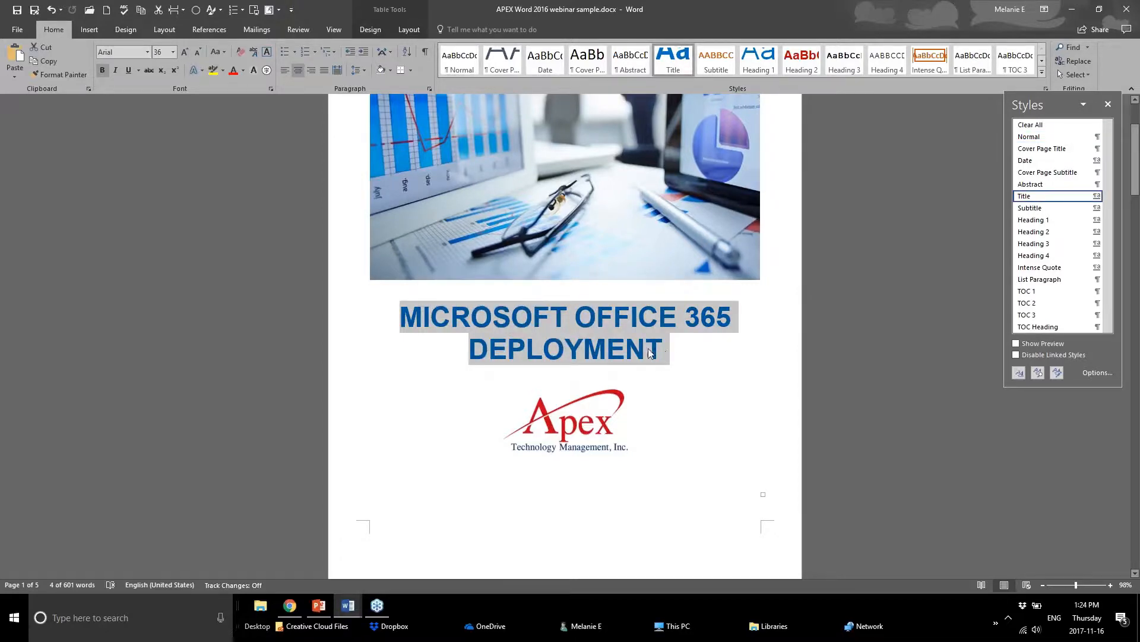
scroll(647, 354, up, 1)
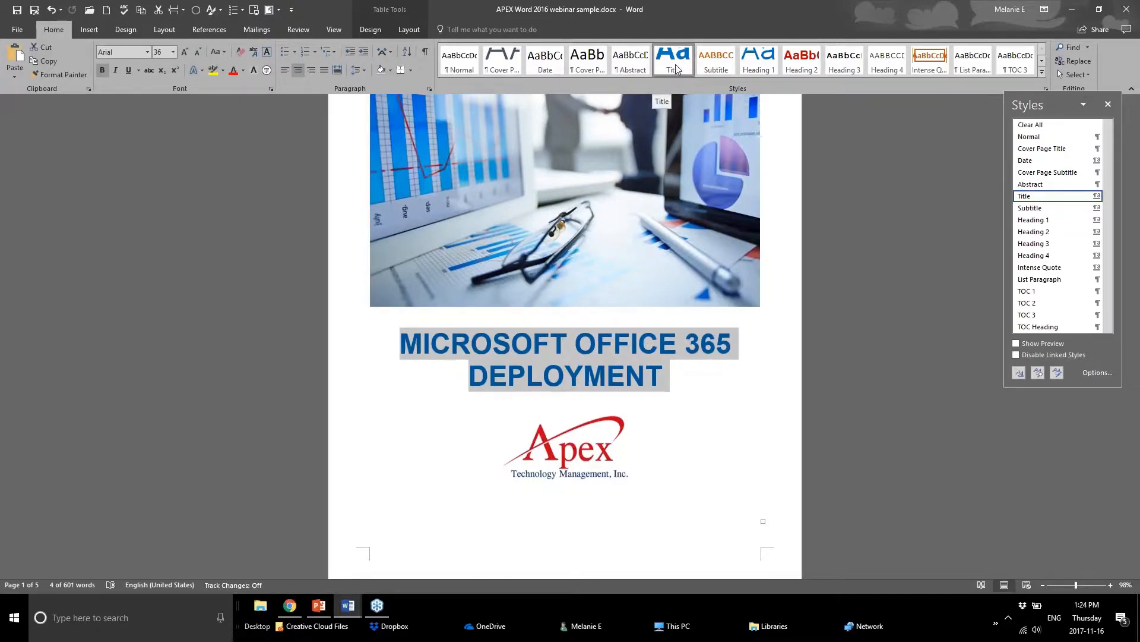
click(674, 375)
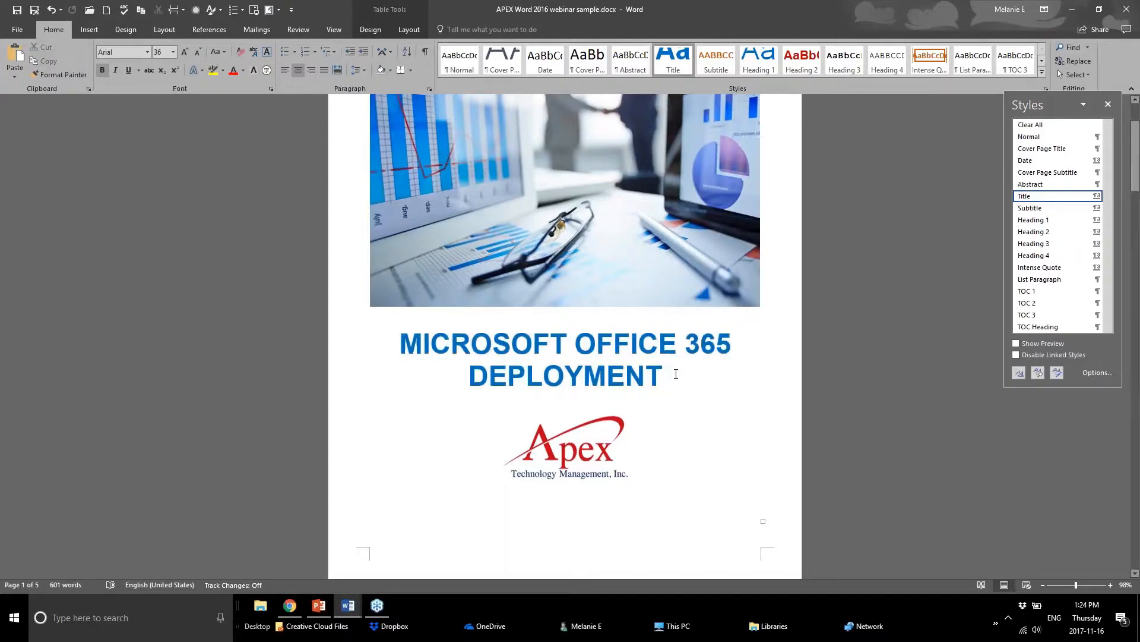
Change the cover title's font color to red and its font to AR DARLING
double_click(374, 354)
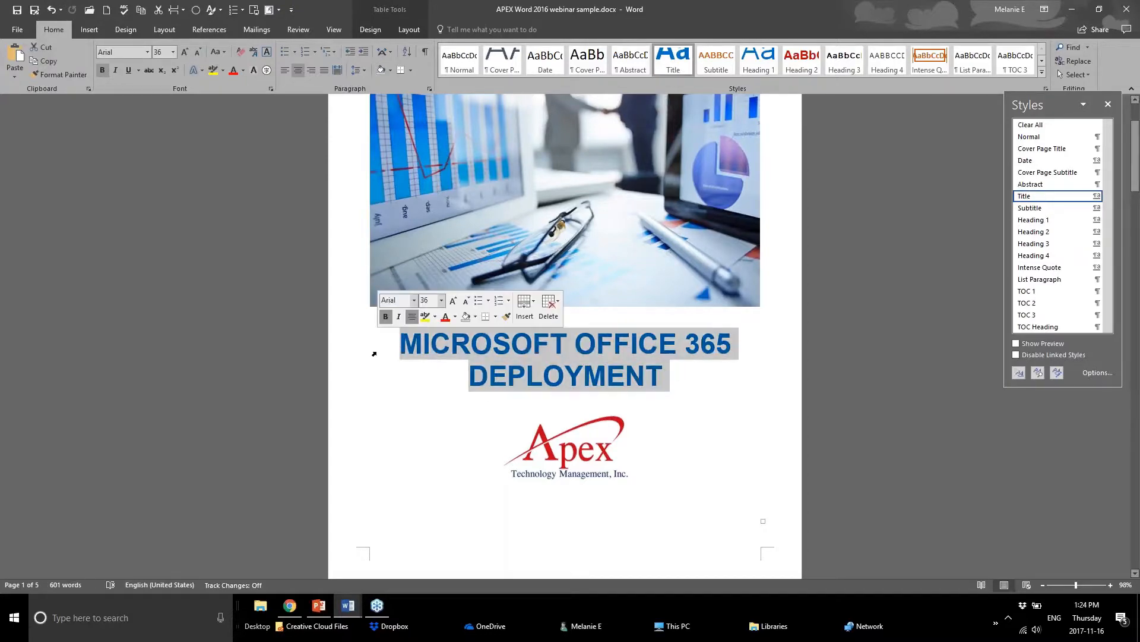
click(233, 71)
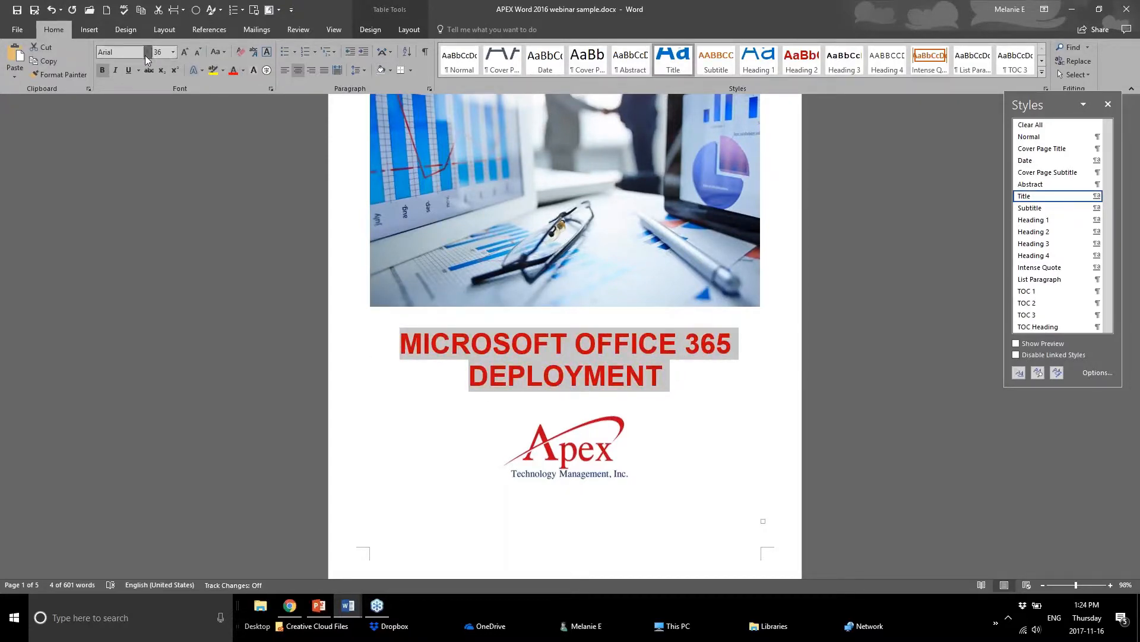
click(147, 53)
scroll(178, 365, down, 5)
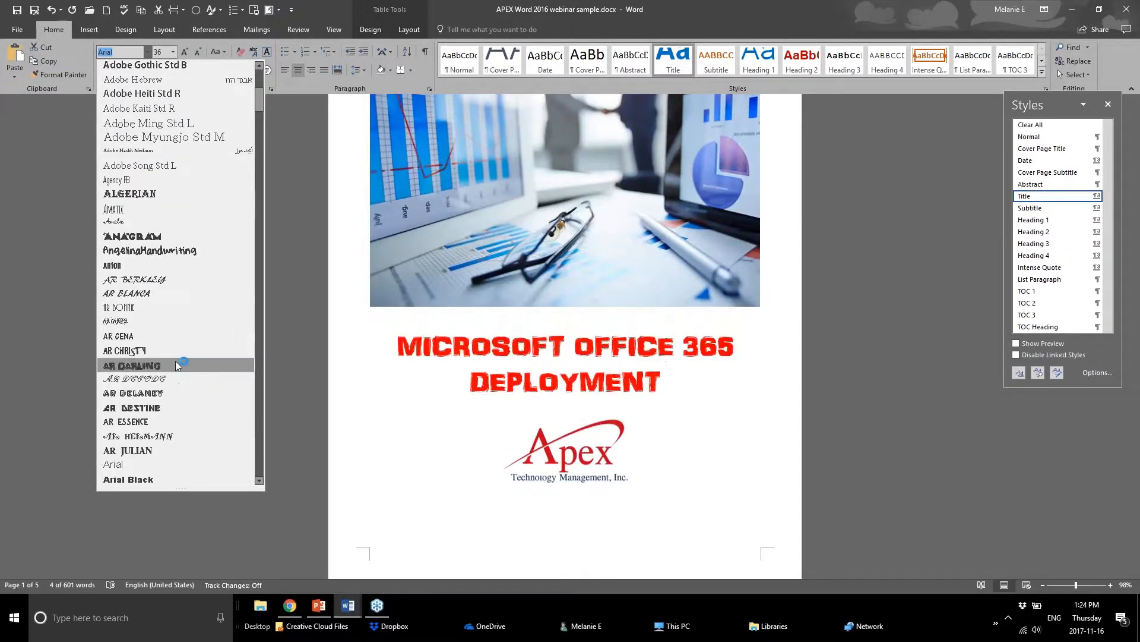
click(176, 365)
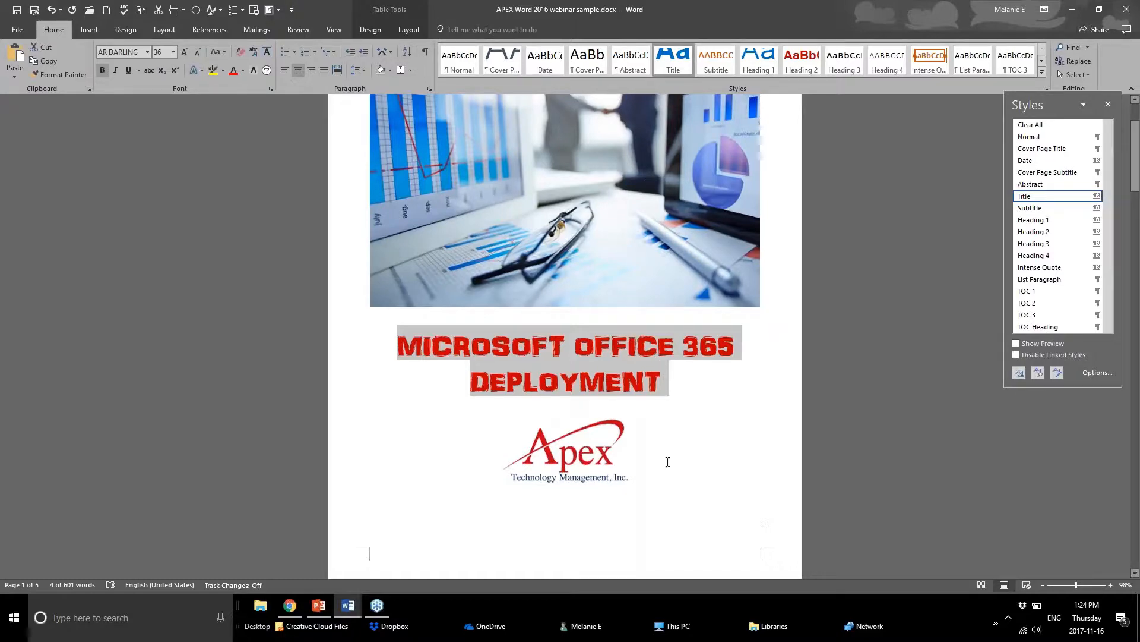
Look through the context commands for the selected title text and for the Title style, and dismiss them
right_click(545, 356)
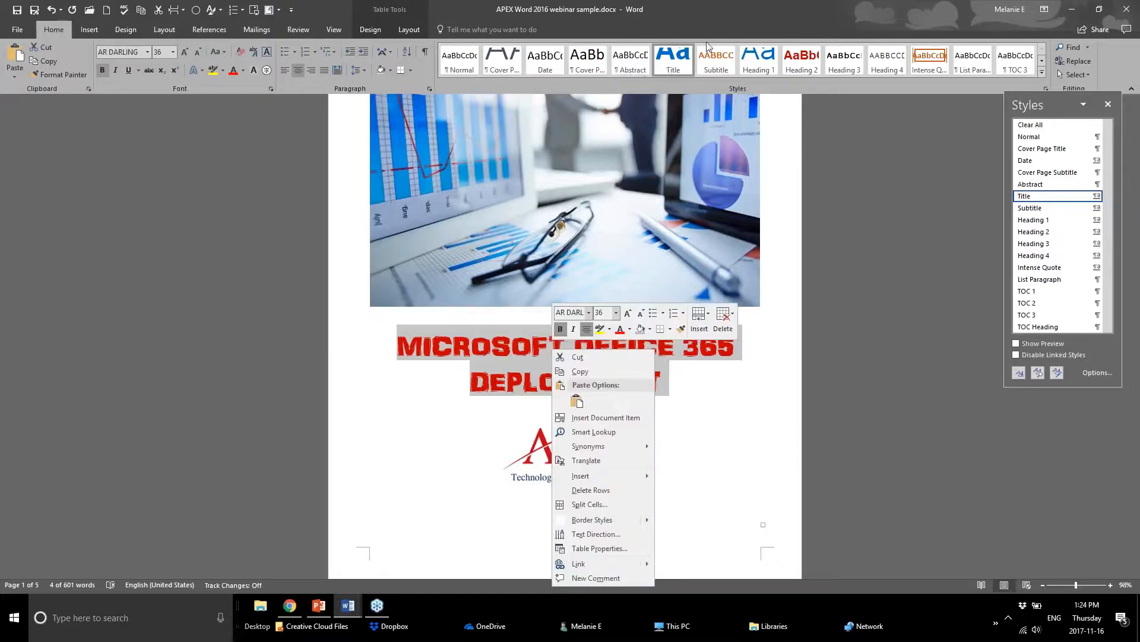
key(Escape)
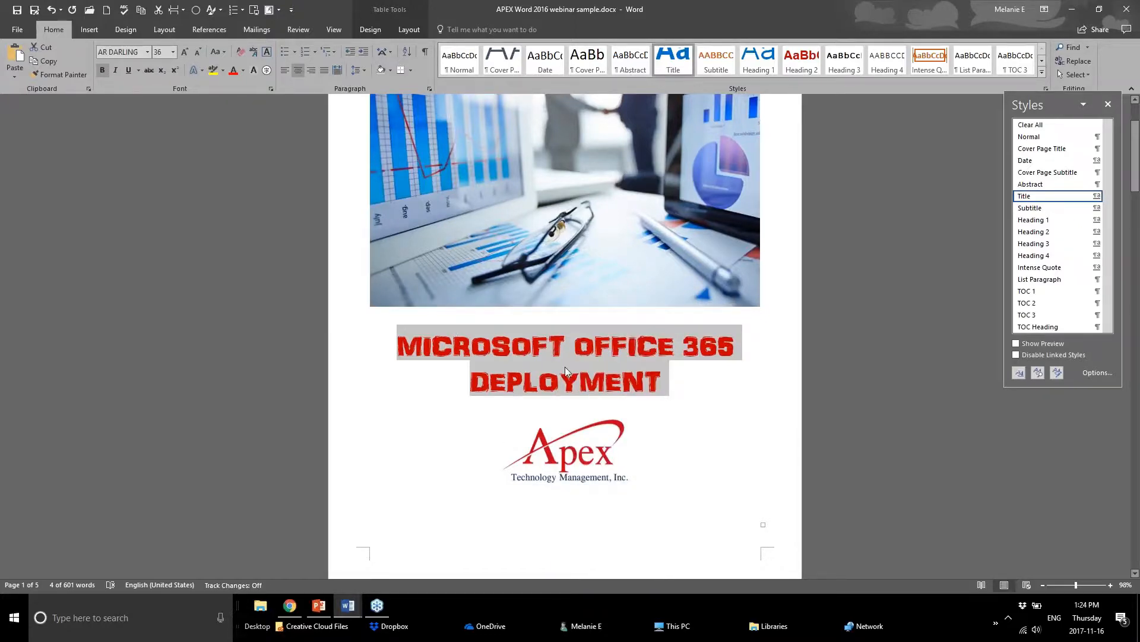
right_click(666, 60)
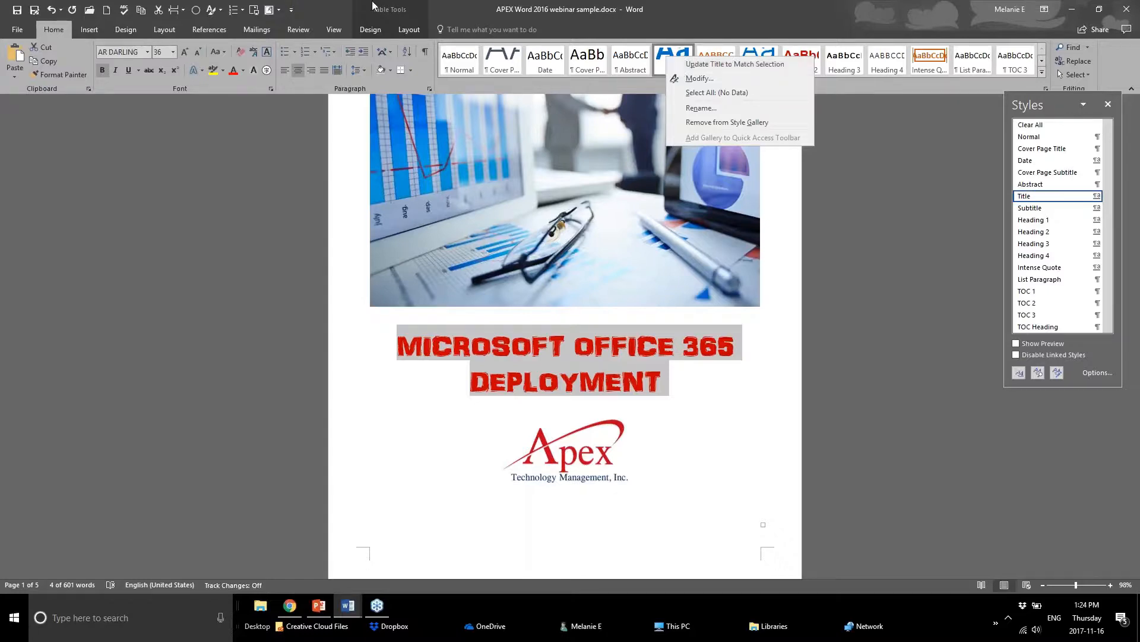
key(Escape)
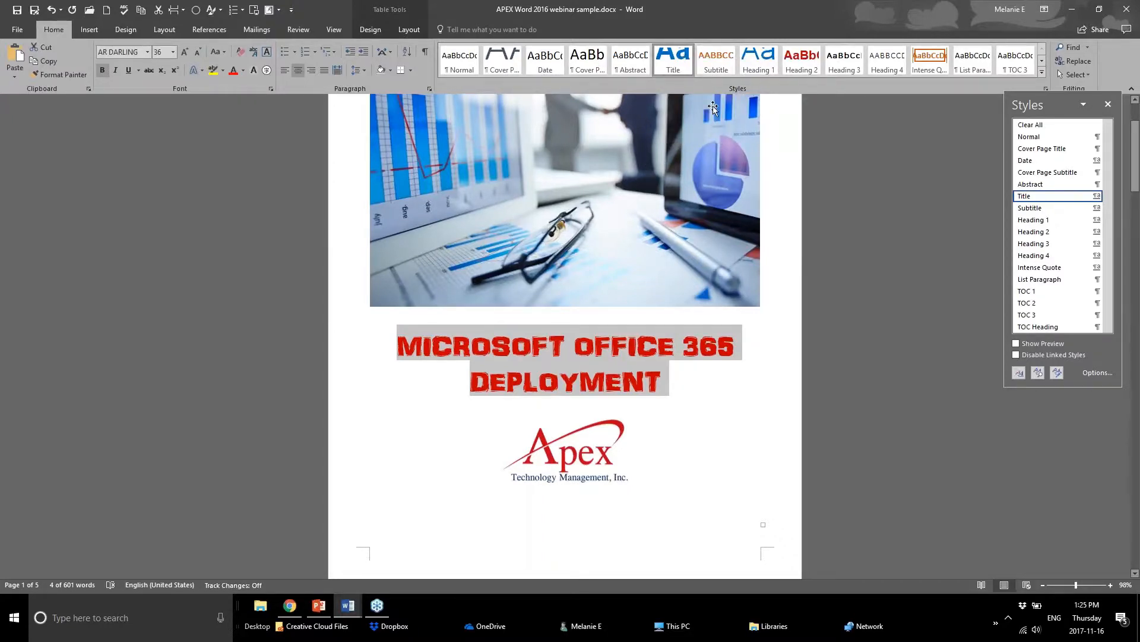
Try the Heading 1 style on the cover title, and apply Heading 2 instead
click(759, 59)
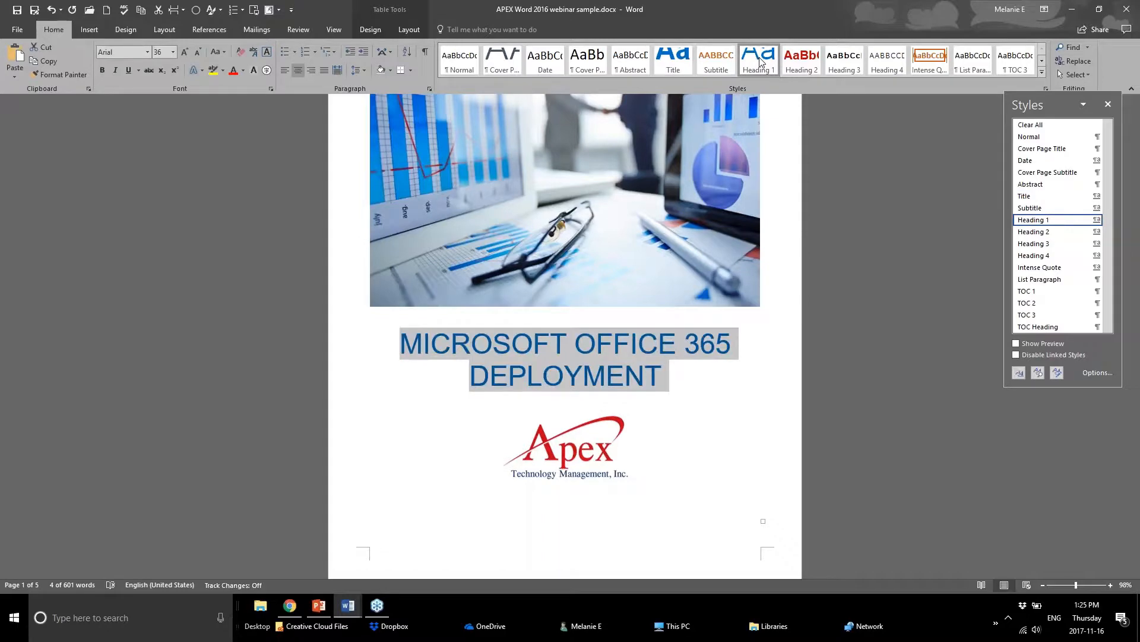
click(802, 59)
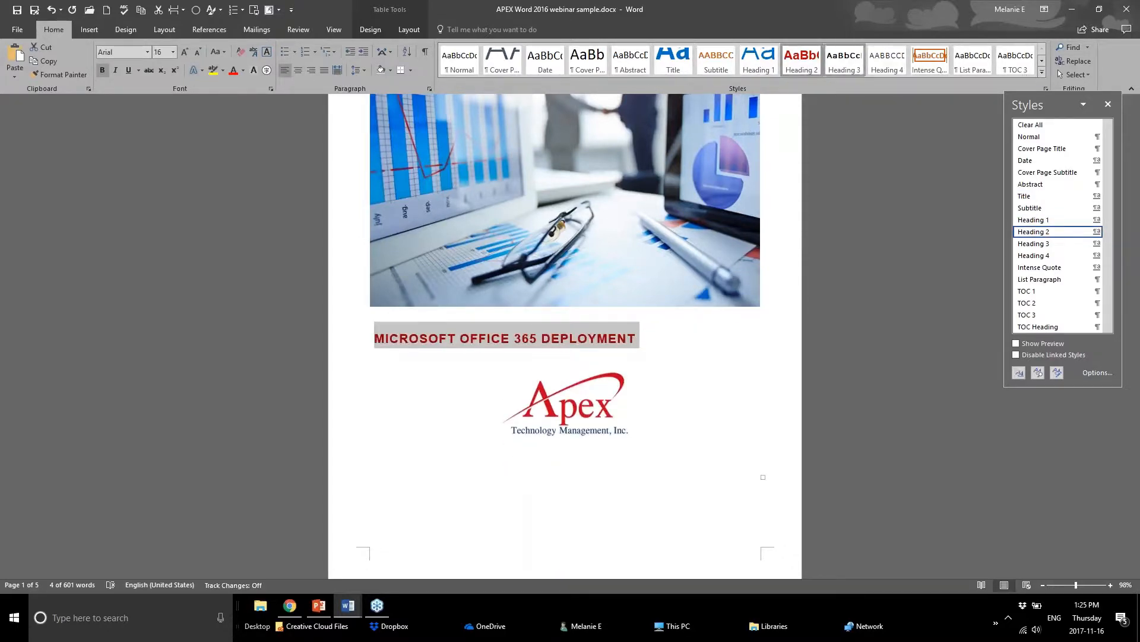
Create a new style from the cover title's formatting and name it Apex Brand header Style
click(1043, 71)
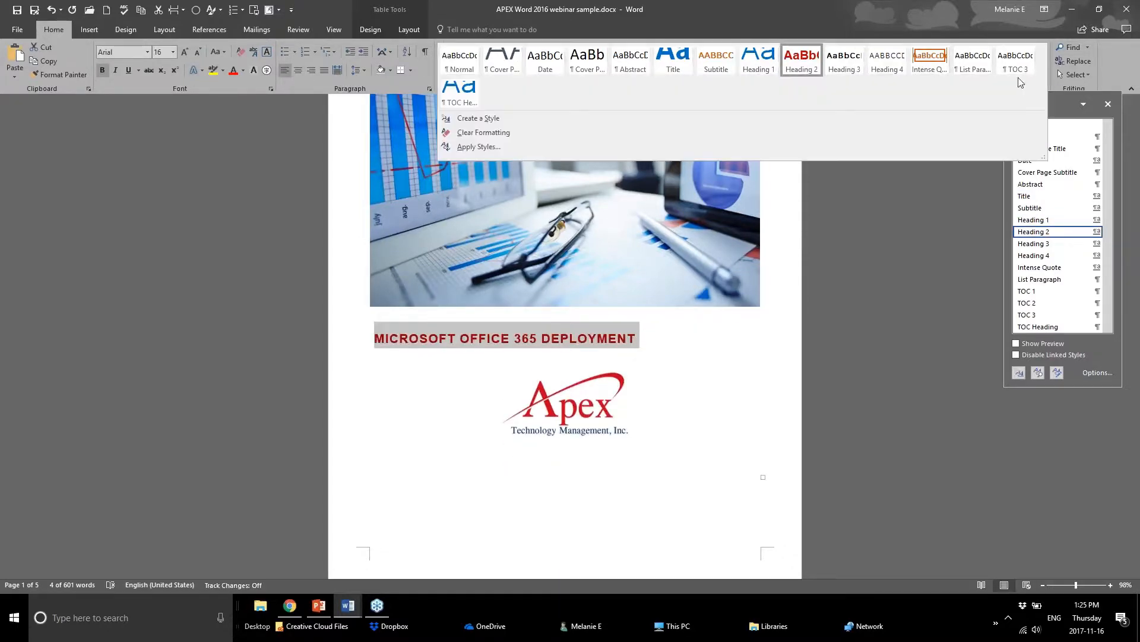
click(477, 118)
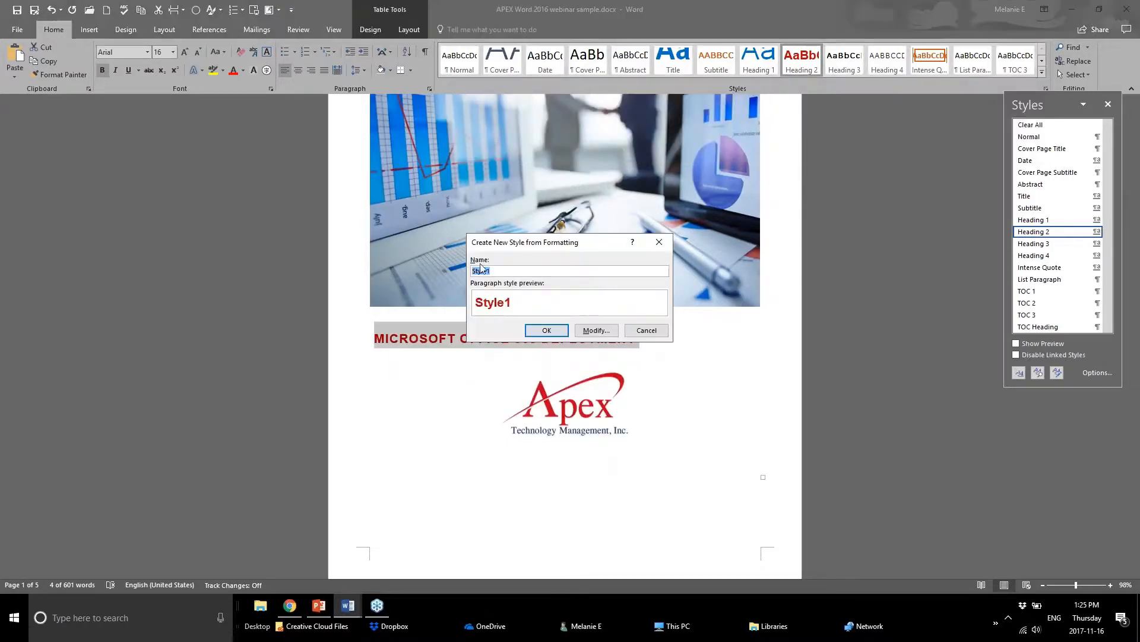
text(A)
text(Pex )
text(ex)
text( Brand )
text(hea)
text(der Style)
click(550, 329)
click(550, 328)
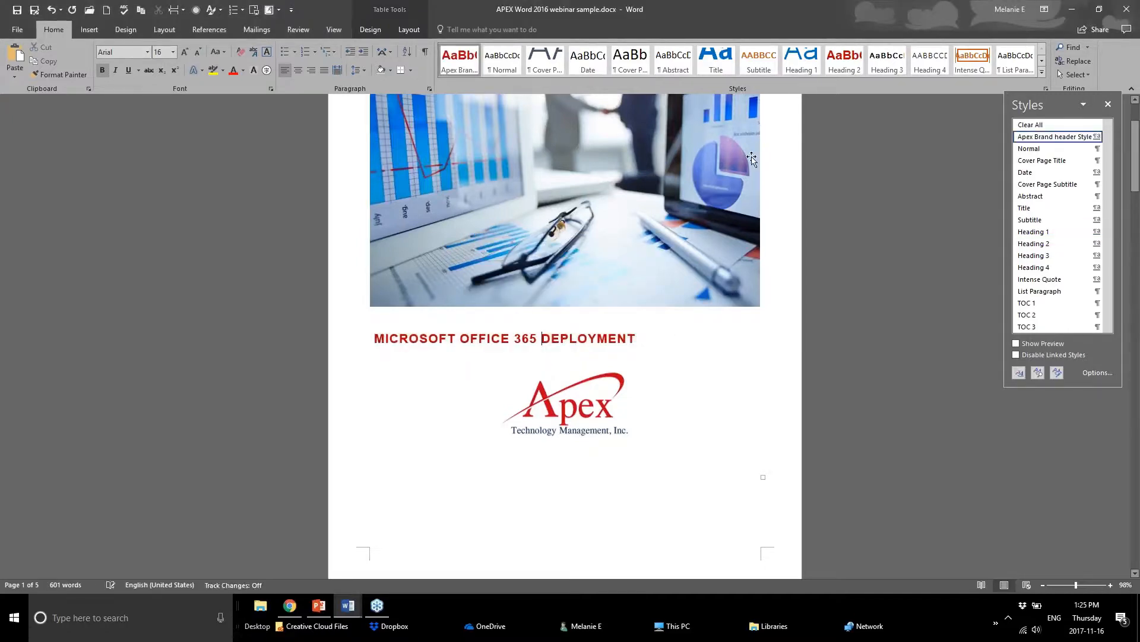
Try the List Paragraph style on the cover title, and undo the style changes back to the red AR DARLING title
click(1015, 59)
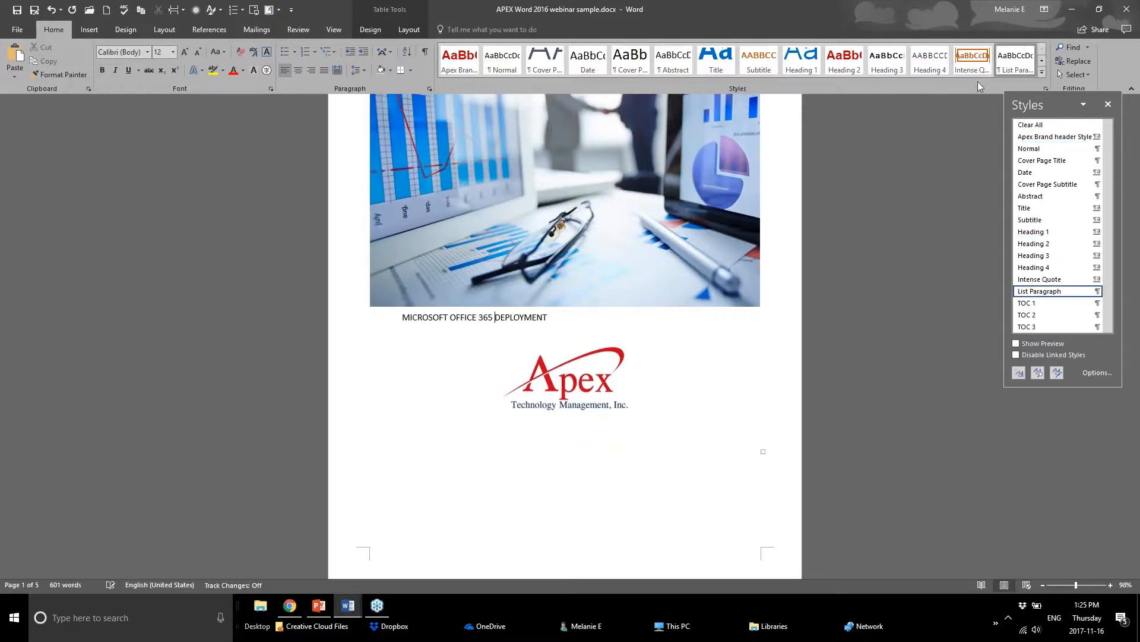
key(ctrl+z)
key(ctrl+z)
key(ctrl+z)
key(ctrl+z)
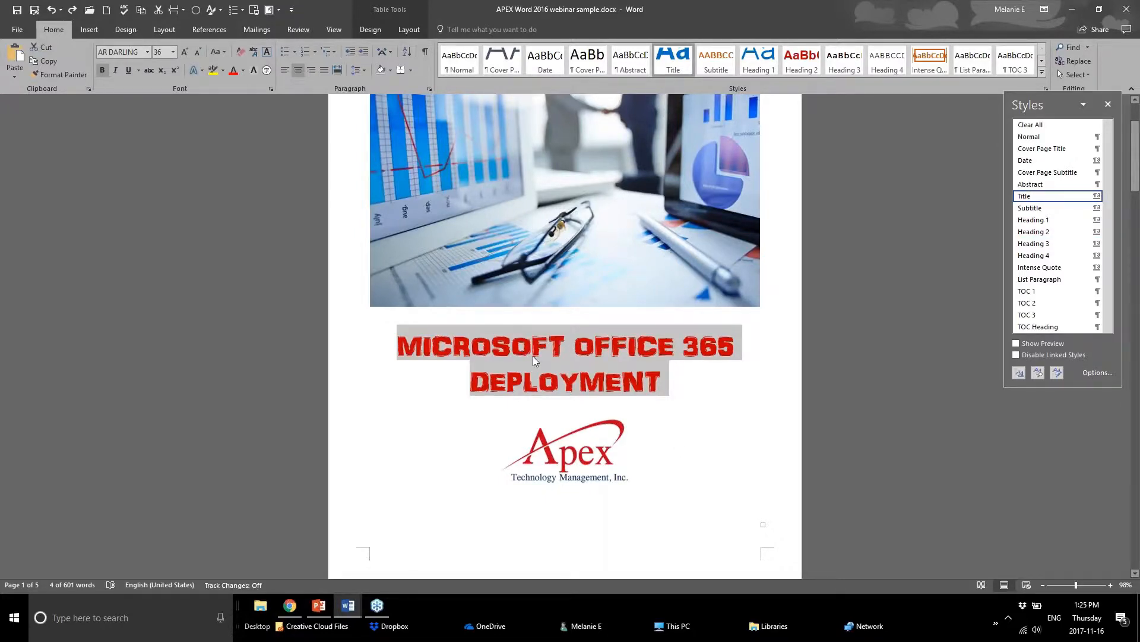
Look through the full style gallery and the modification options for the Heading 1 style
click(1043, 73)
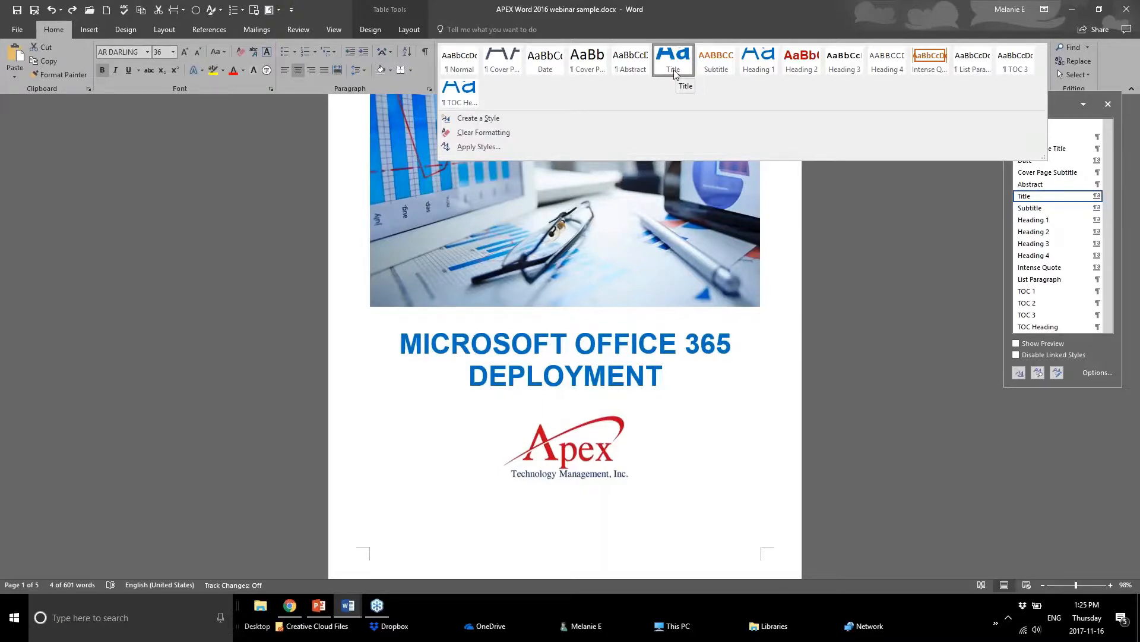
right_click(746, 66)
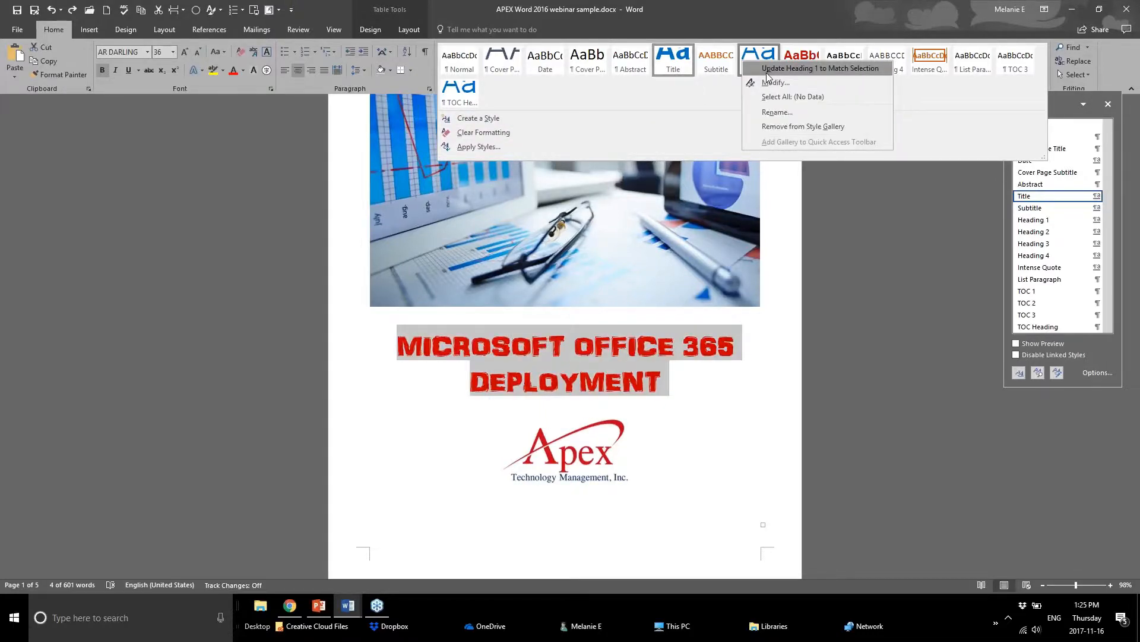
click(772, 82)
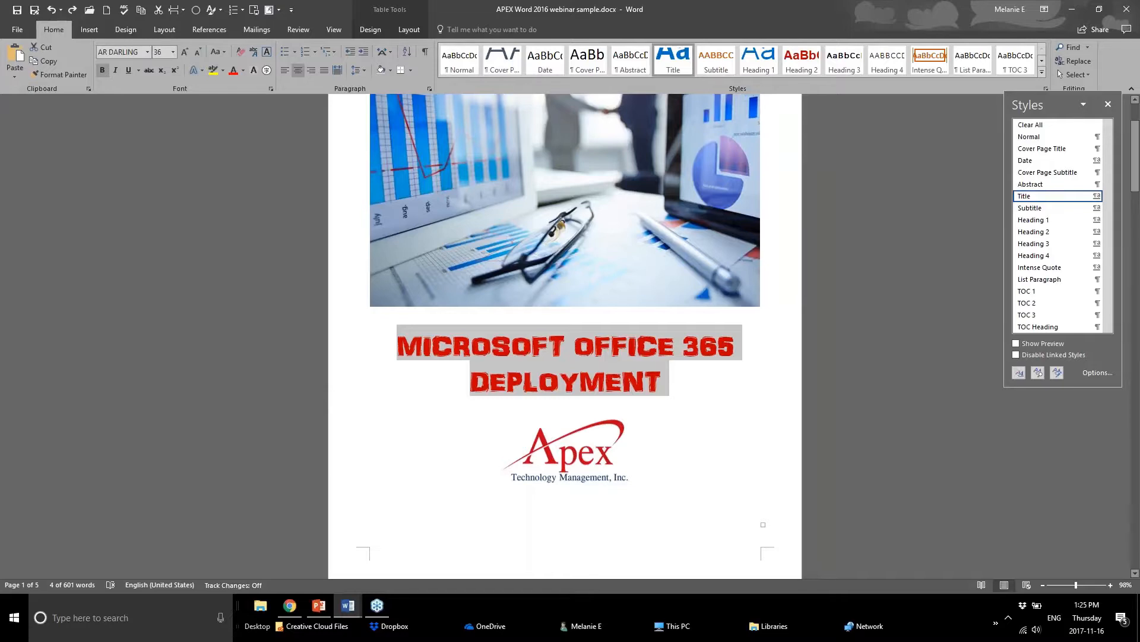
Switch to the webinar presentation in PowerPoint and view the "Creating your own theme" slide enlarged to 154%
click(319, 605)
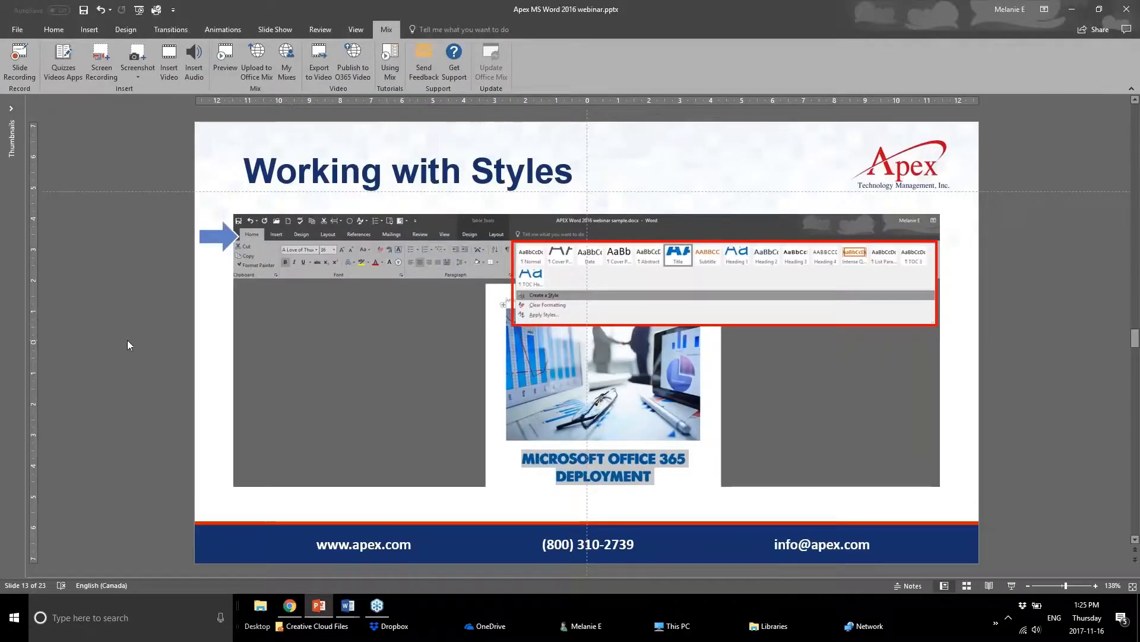
scroll(128, 341, down, 1)
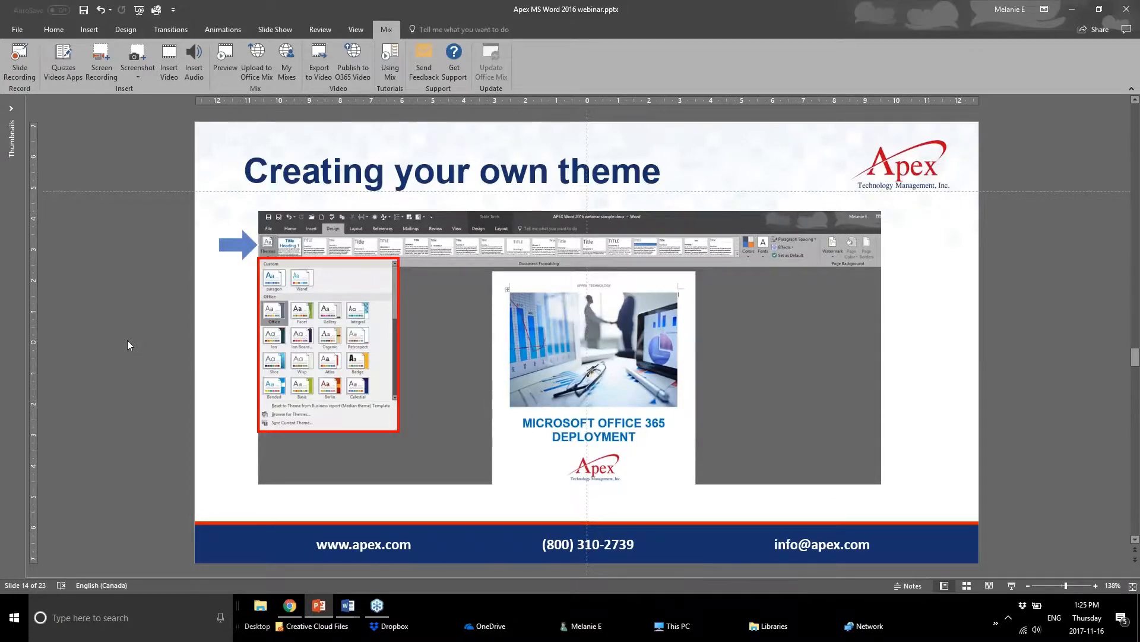
click(351, 613)
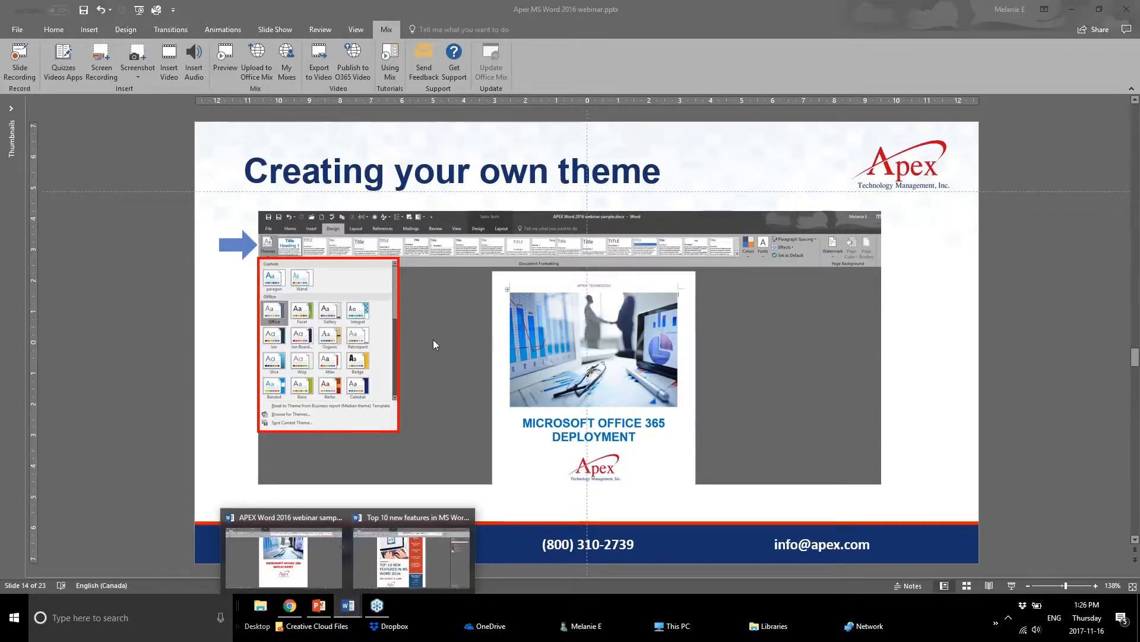
click(1076, 586)
click(1063, 587)
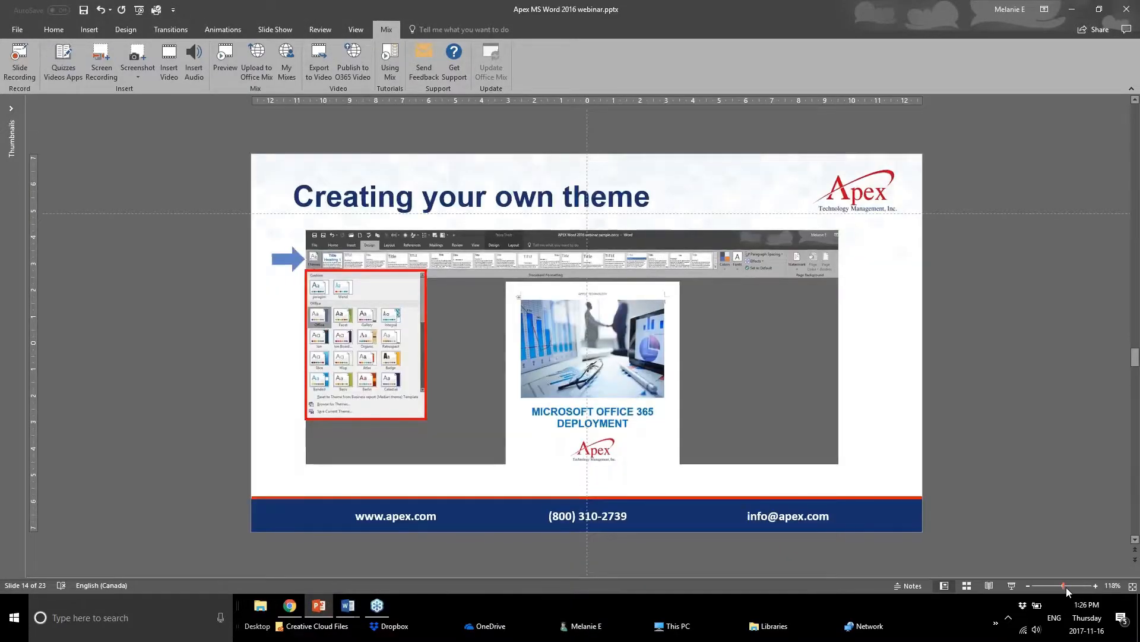
click(1067, 588)
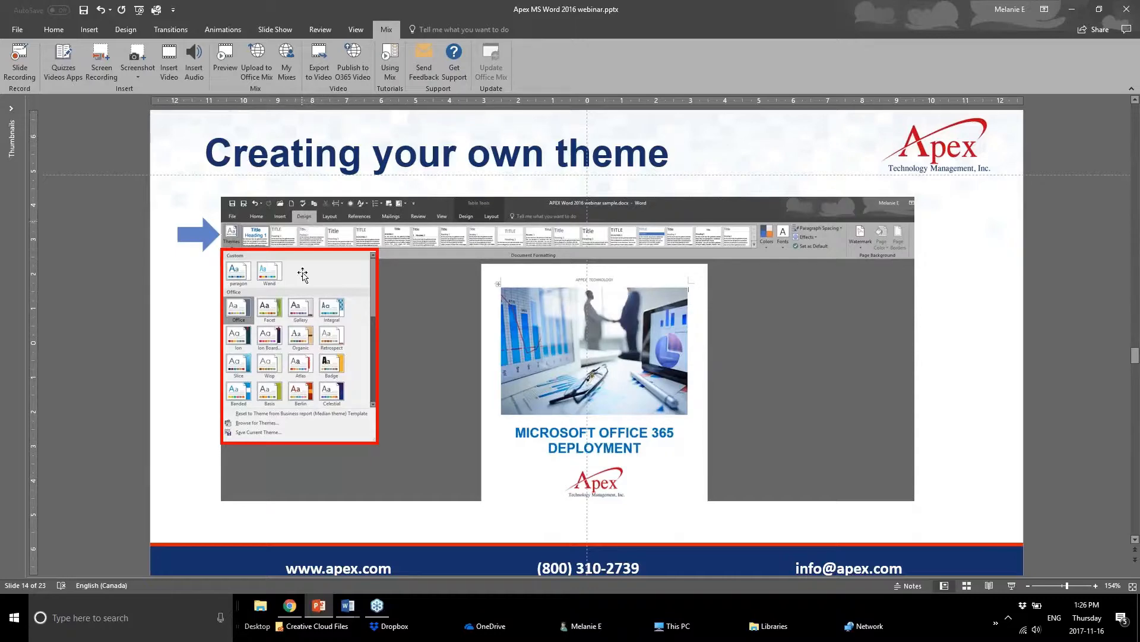
Switch back to the APEX Word 2016 webinar sample document in Word, show the document design commands, and close the Styles pane
mouse_move(351, 606)
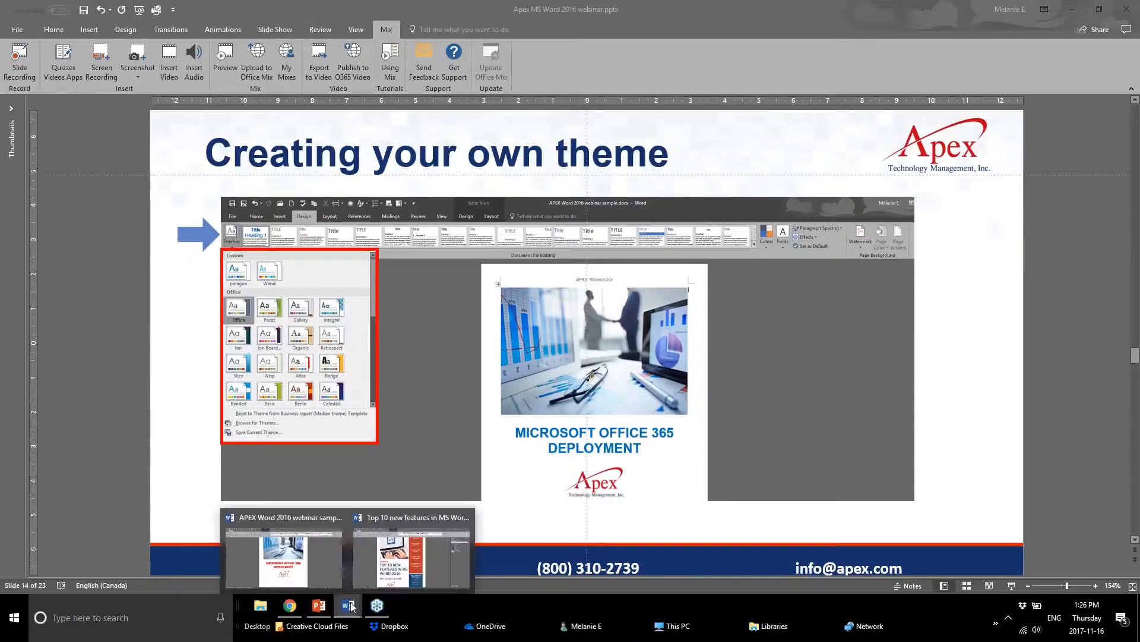
click(285, 550)
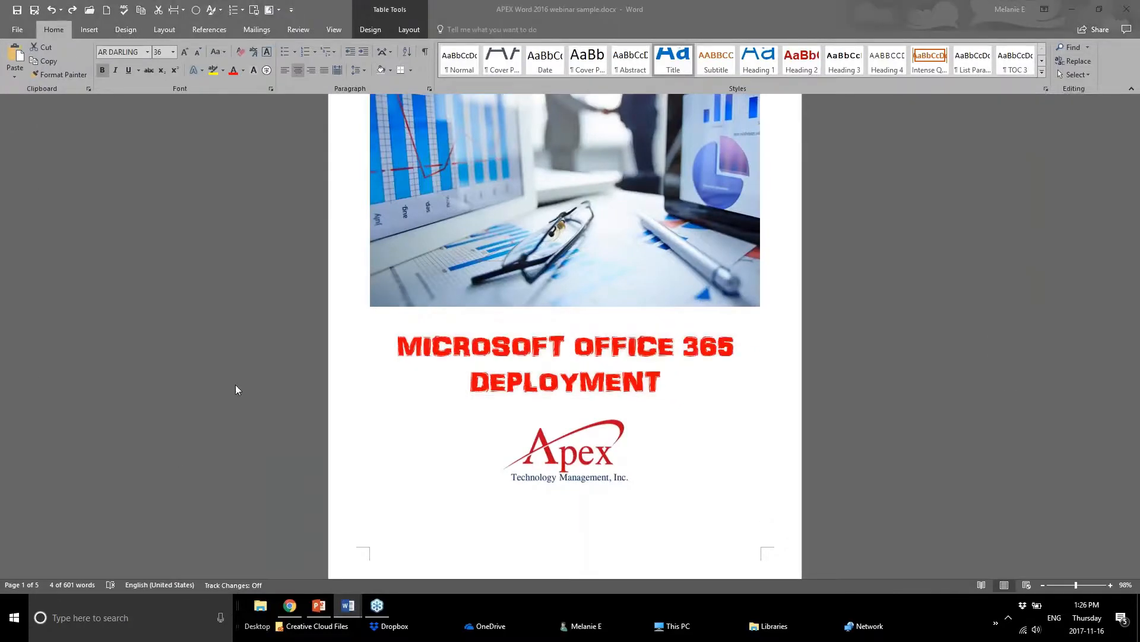
scroll(152, 275, up, 3)
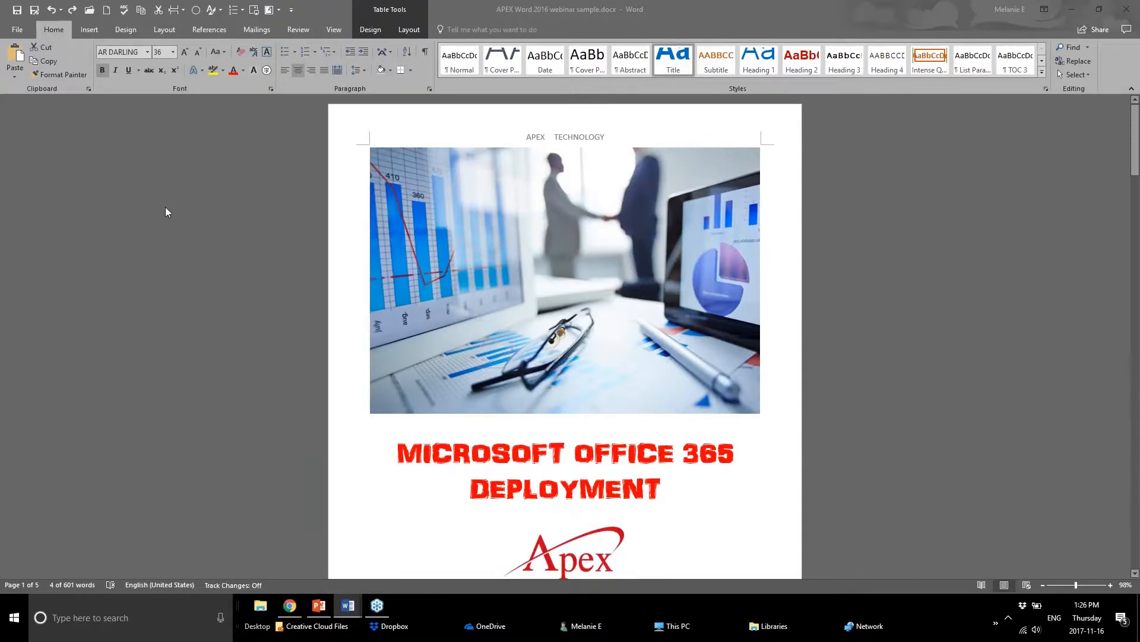
click(365, 31)
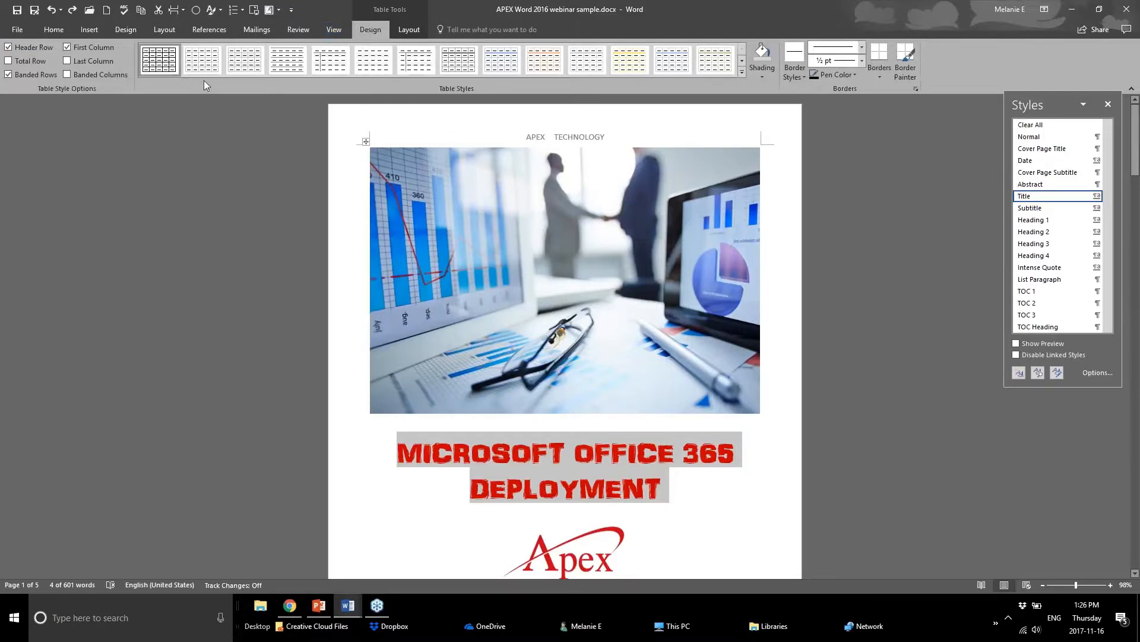
click(124, 30)
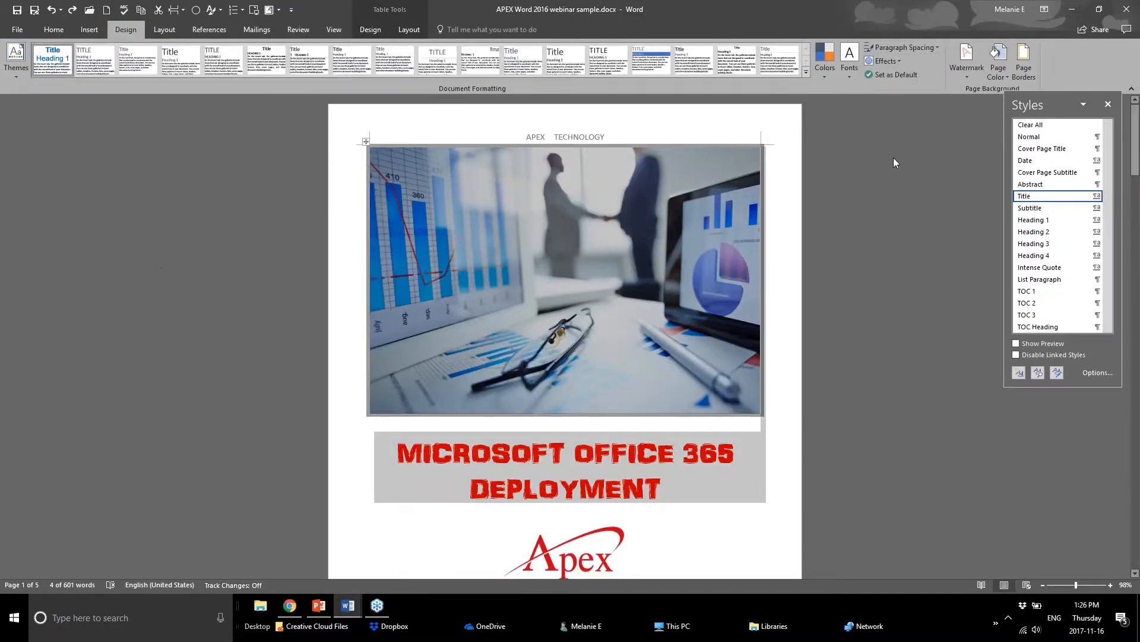
click(1107, 104)
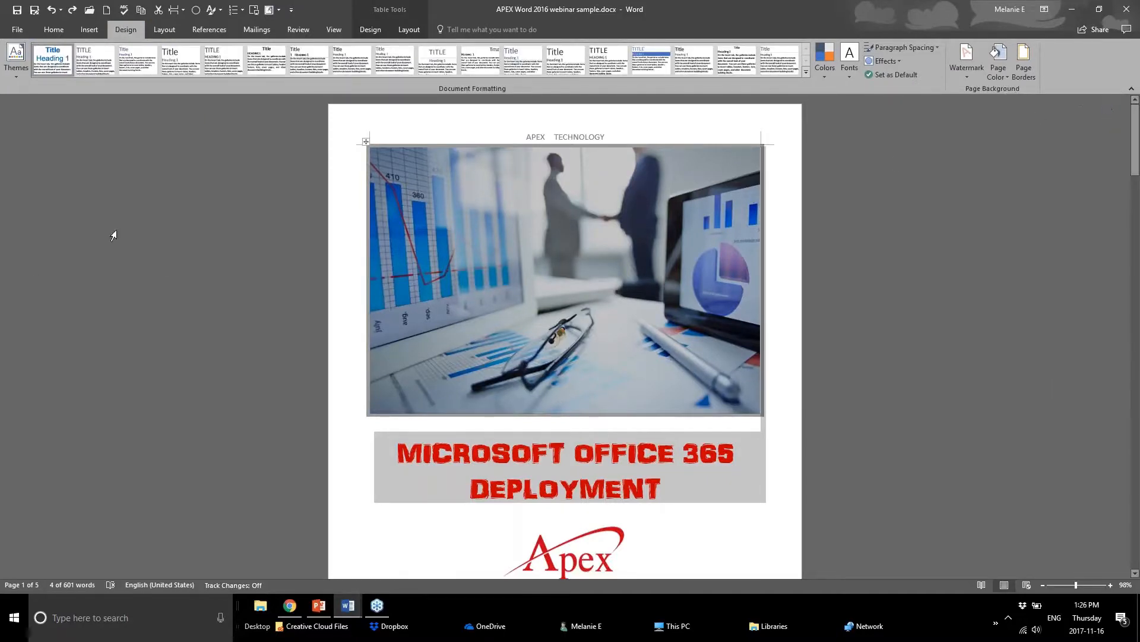
Browse the built-in document themes and try the Quotable theme on the document
click(15, 71)
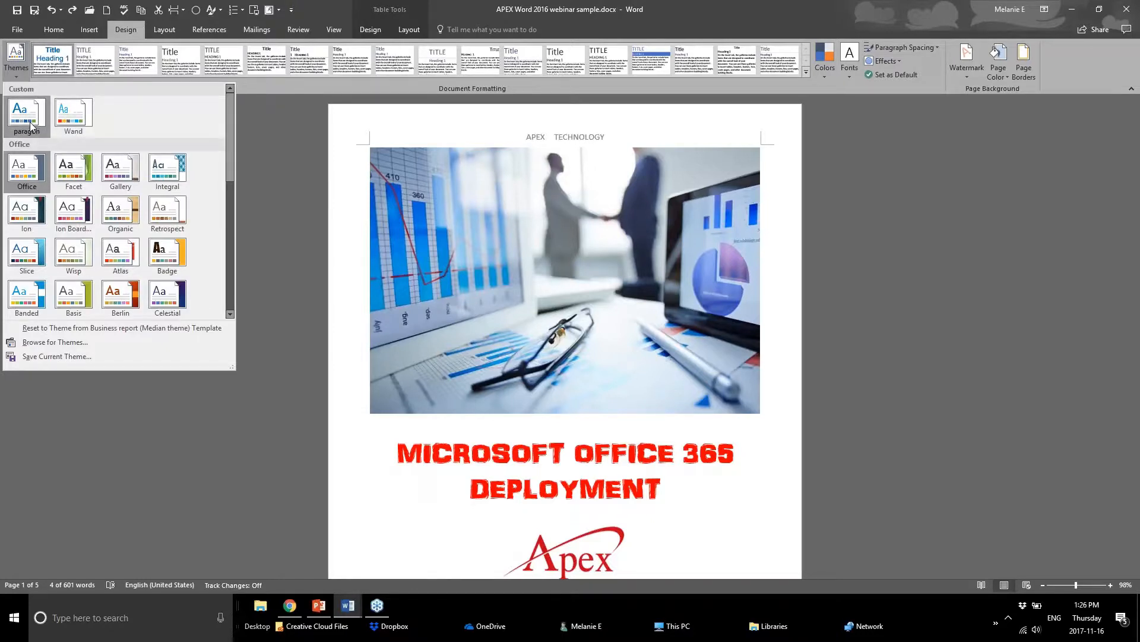
scroll(219, 193, down, 1)
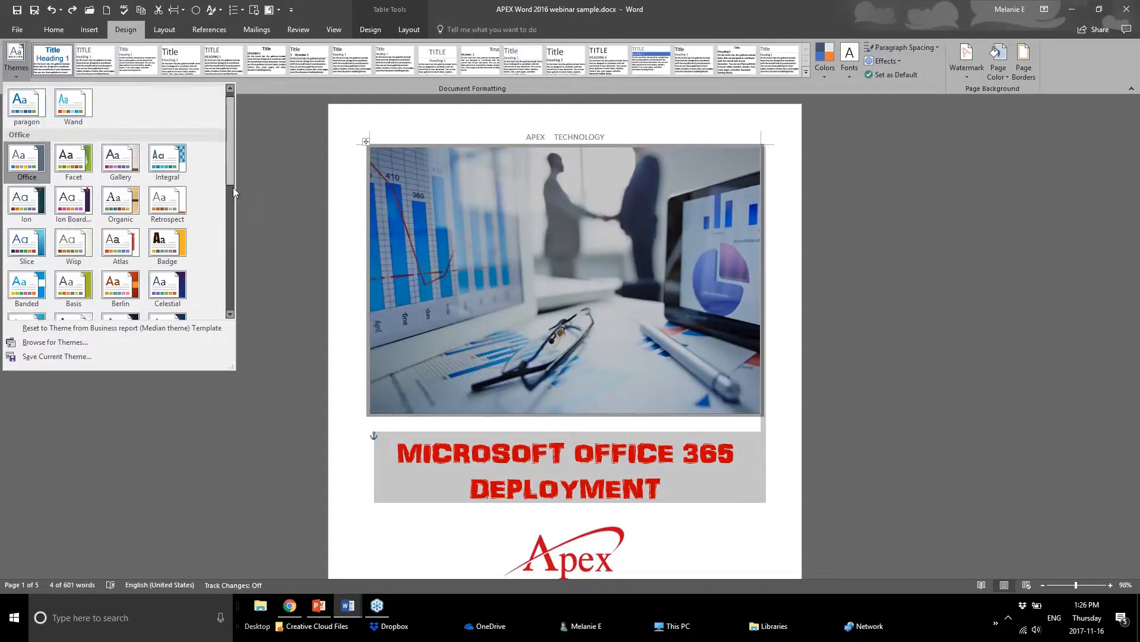
drag(233, 188, 229, 228)
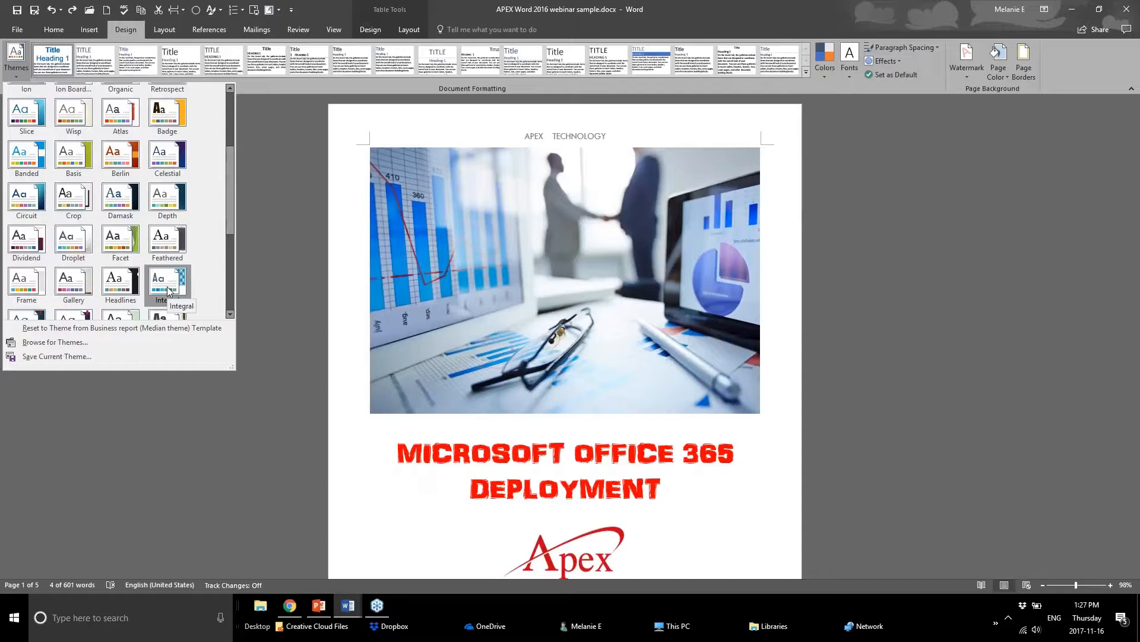
scroll(167, 286, down, 5)
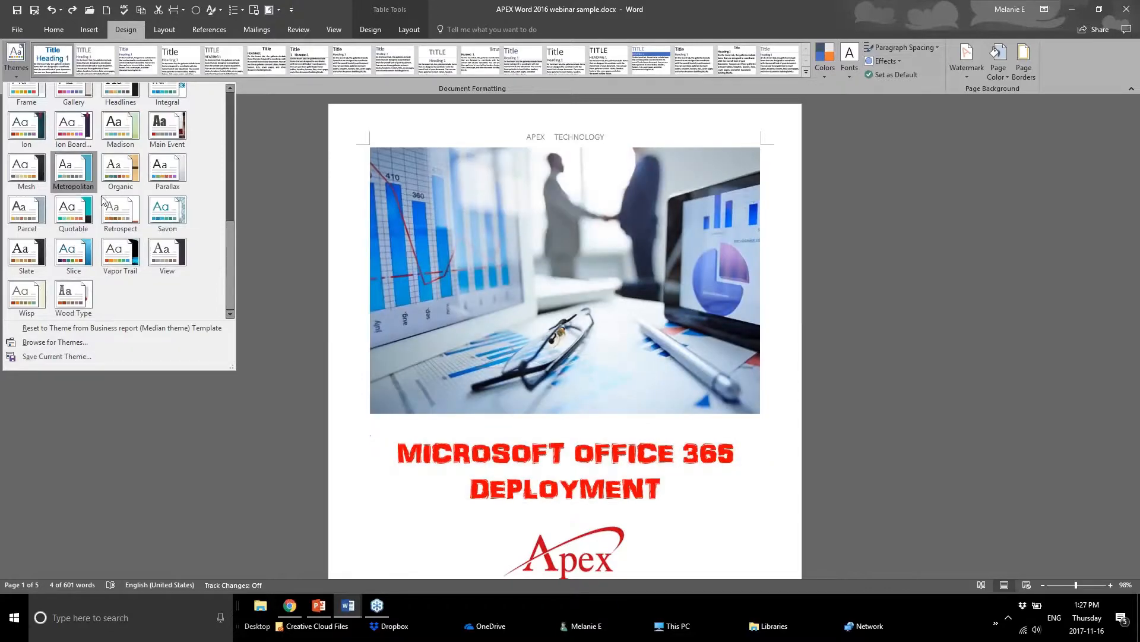
click(73, 211)
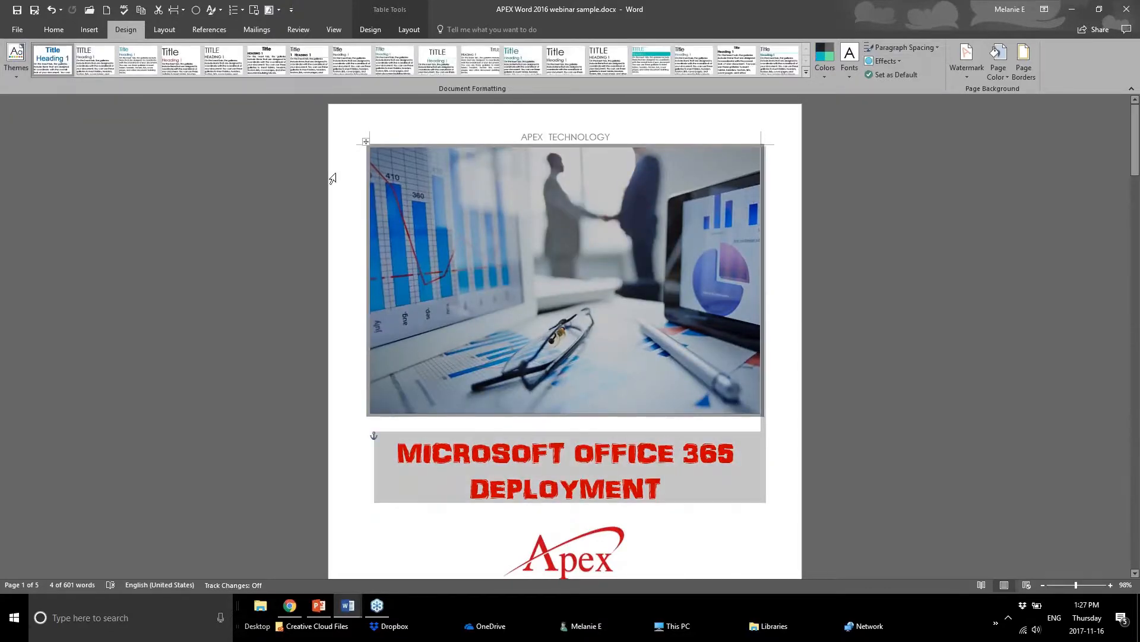
click(822, 238)
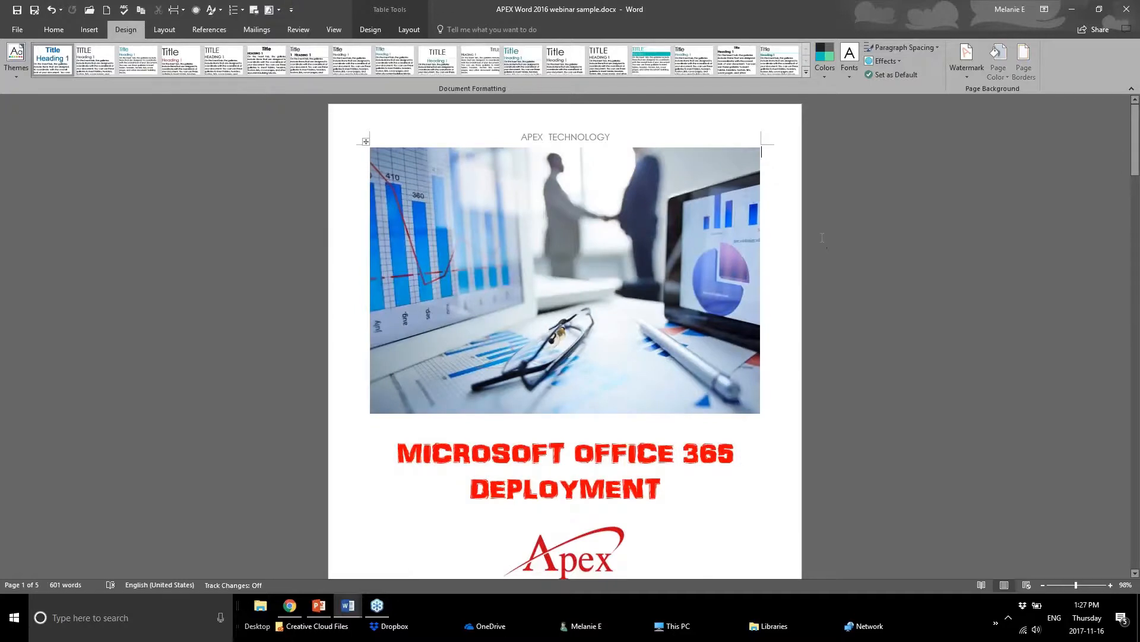
Select the Our Approach heading on the second page and apply the Mesh theme to the document
scroll(765, 359, down, 2)
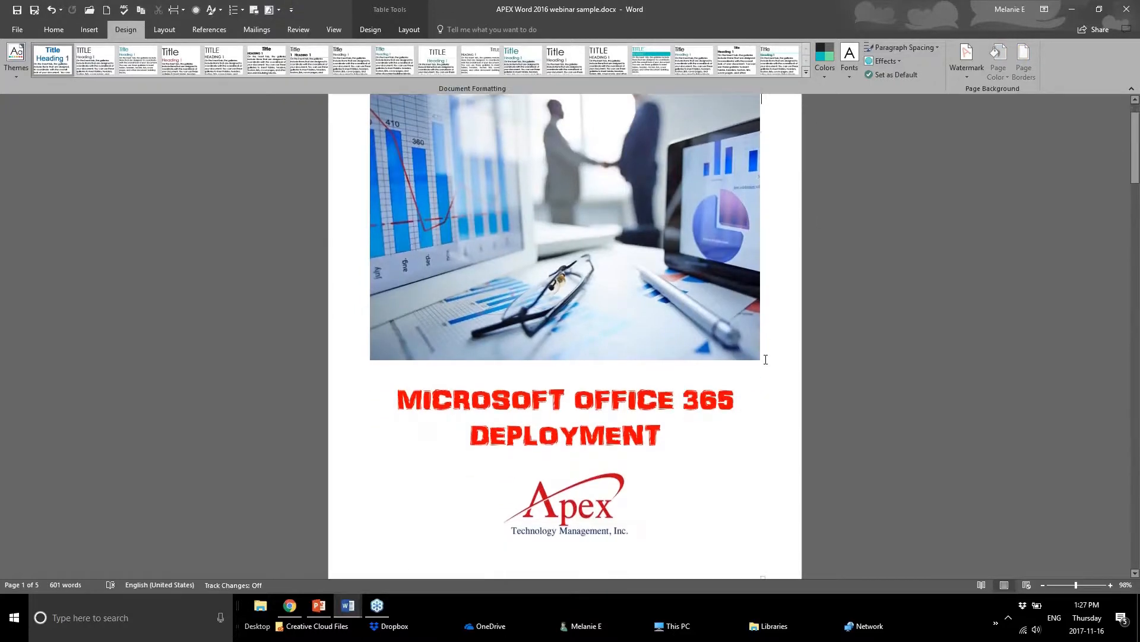
scroll(765, 359, down, 10)
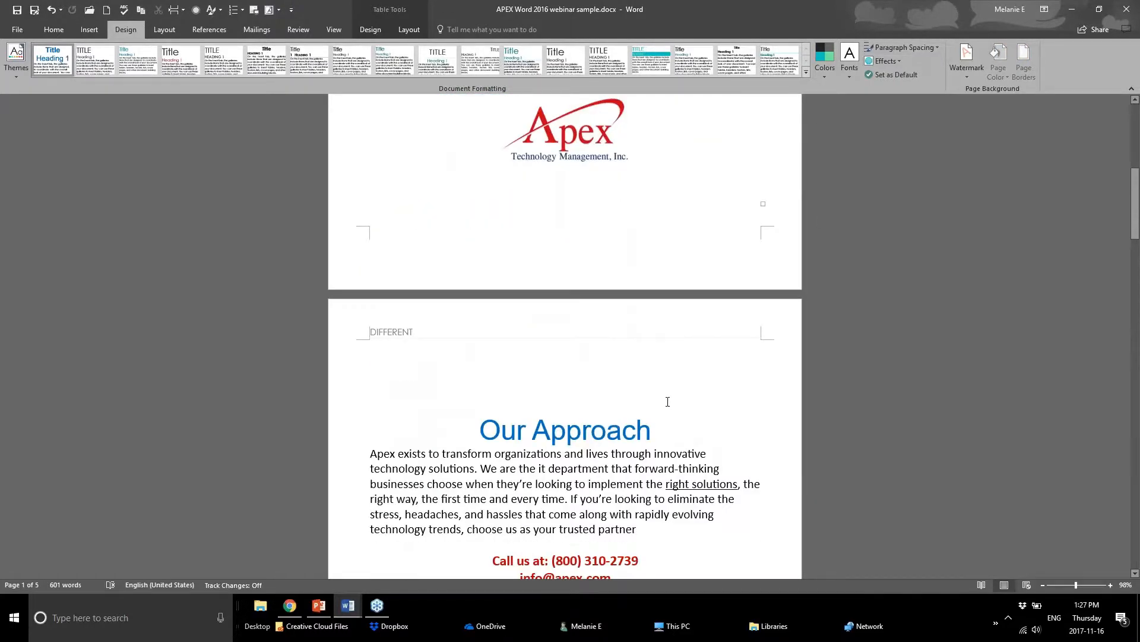
triple_click(416, 428)
click(16, 60)
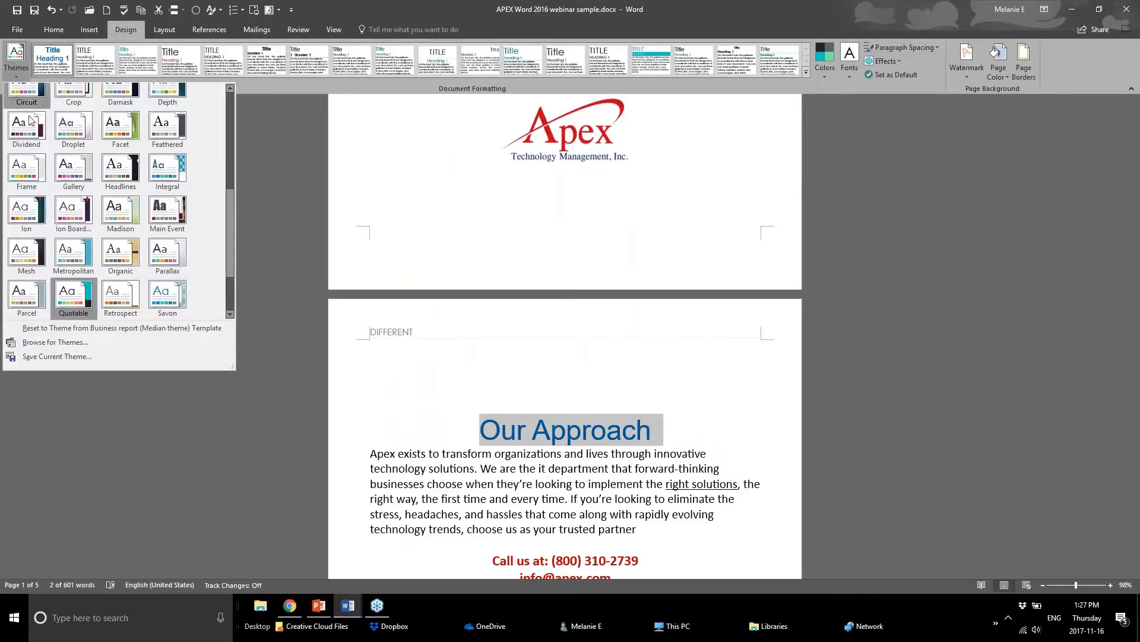
click(28, 306)
click(350, 397)
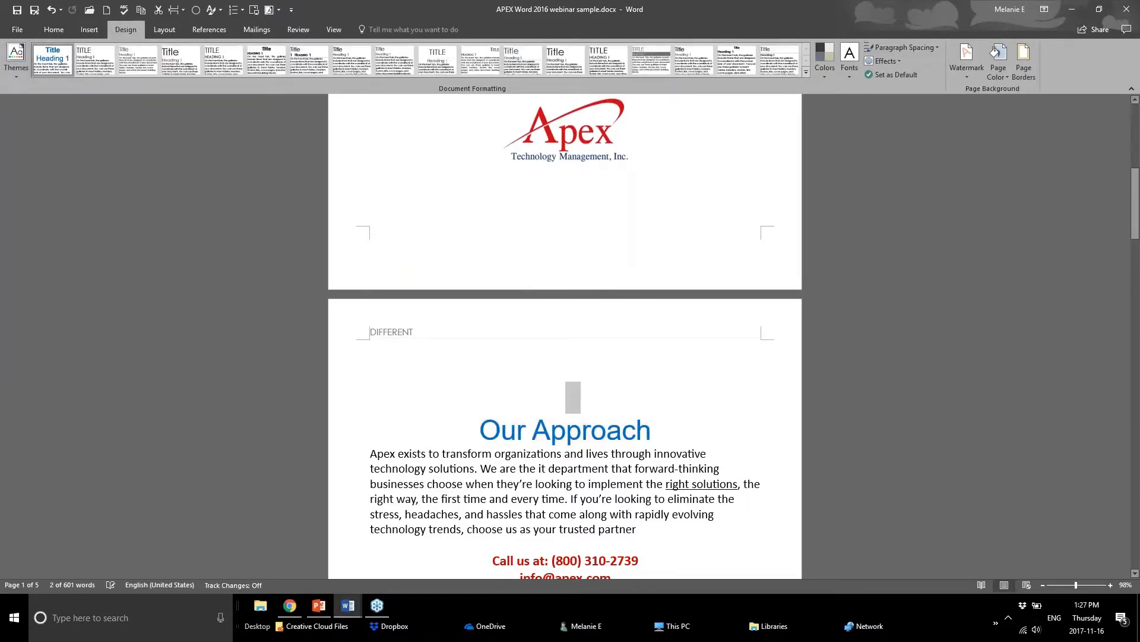
click(690, 425)
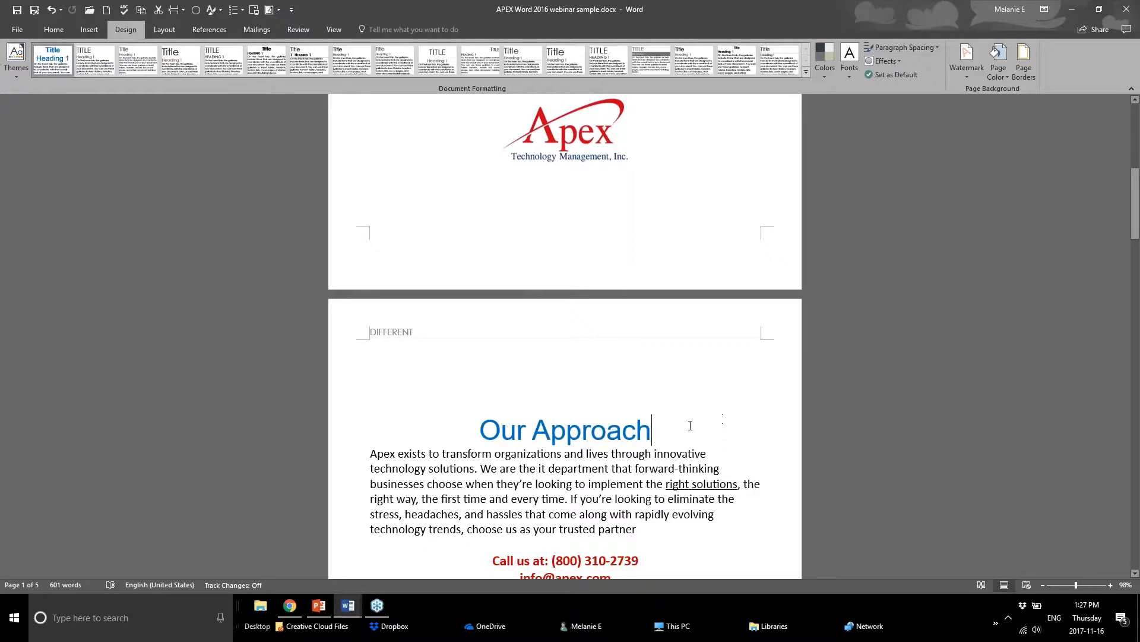
Start a custom theme color set and set Accent 1 to light blue, Accent 2 to blue and Accent 3 to orange
click(826, 74)
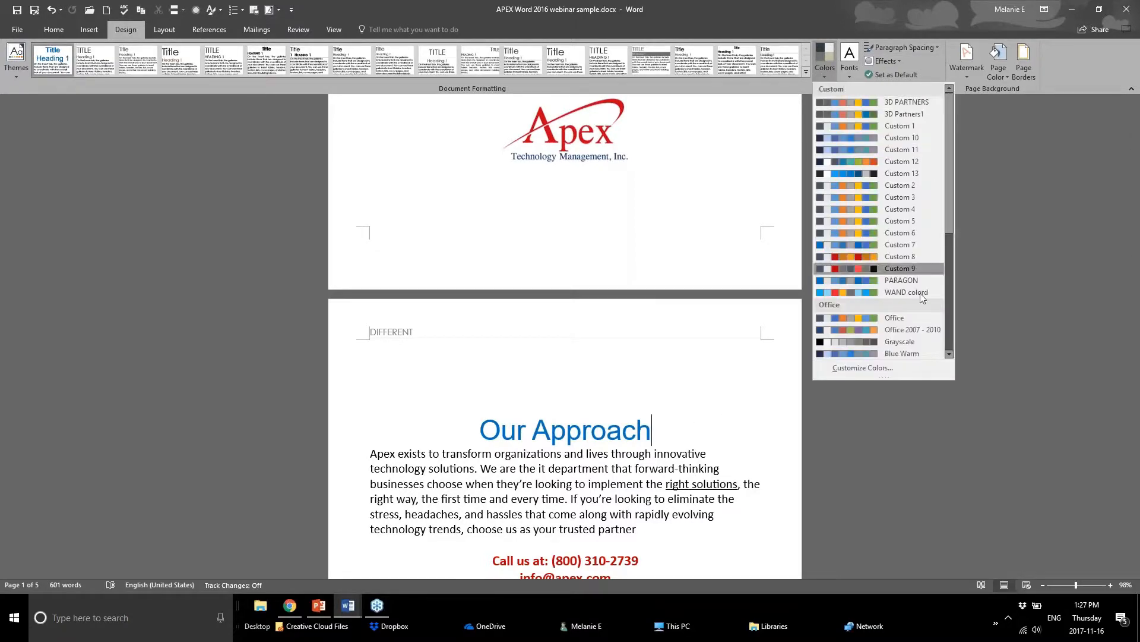
click(847, 366)
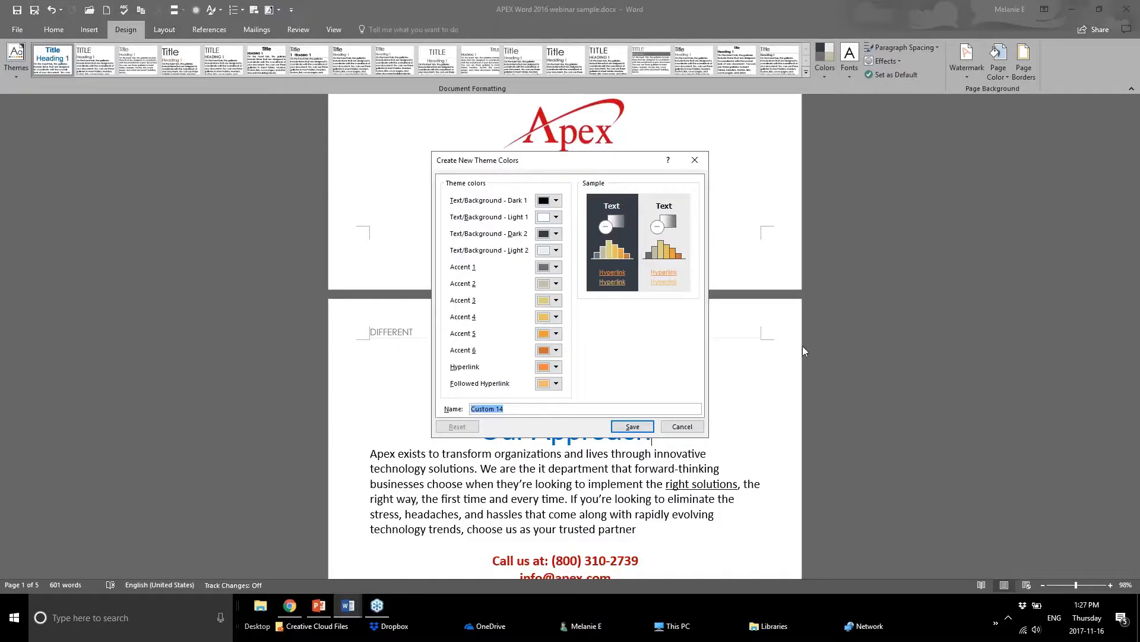
drag(570, 166, 549, 153)
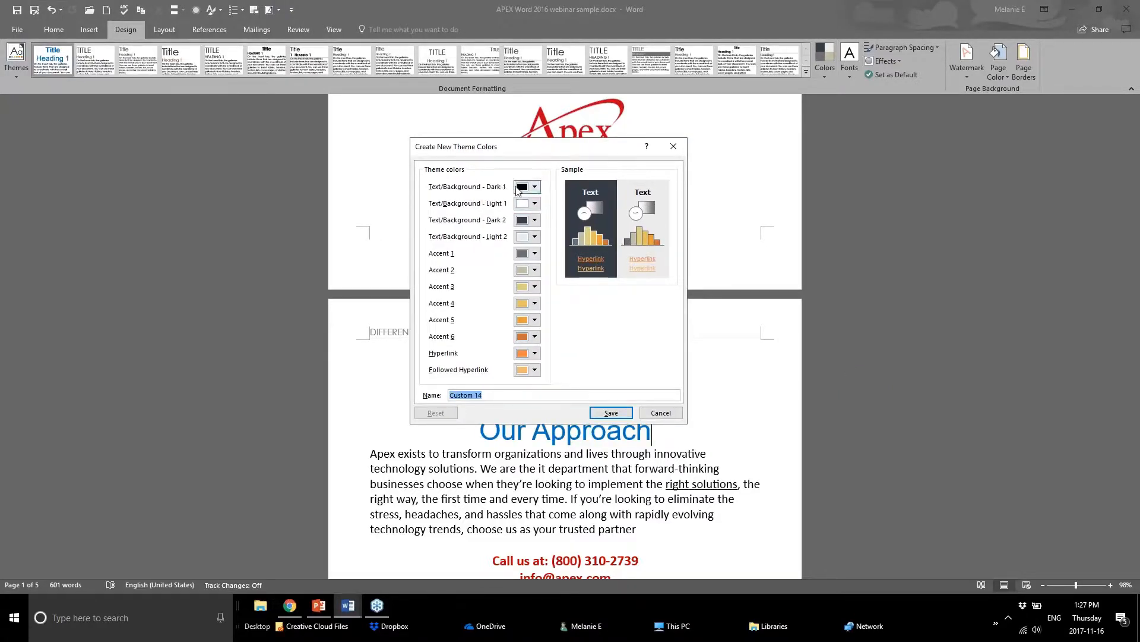
click(532, 255)
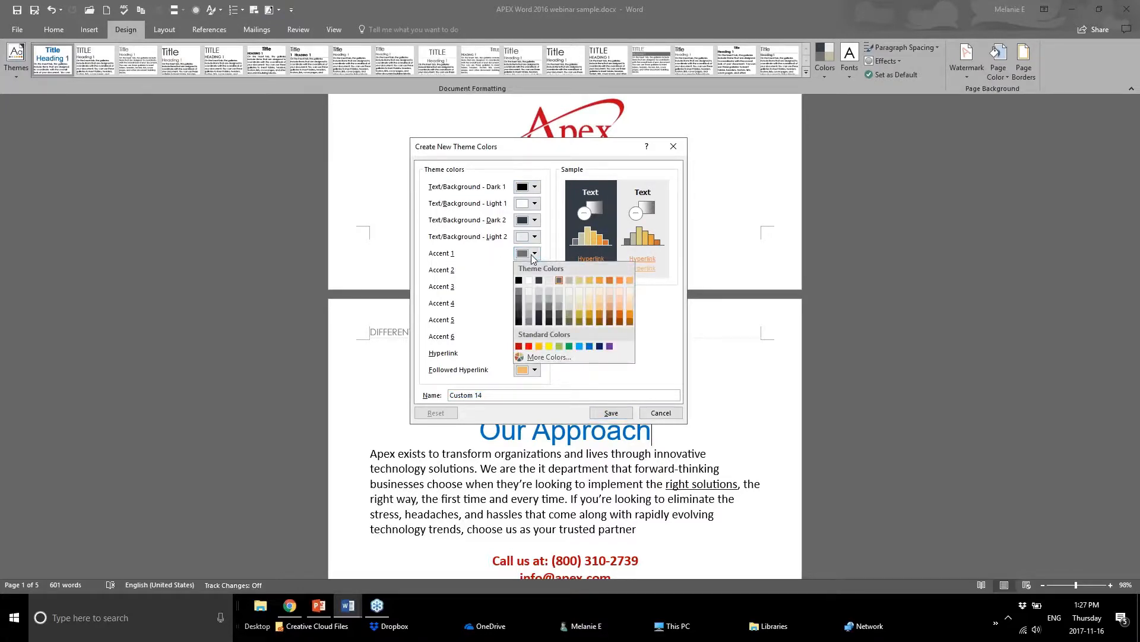
click(579, 345)
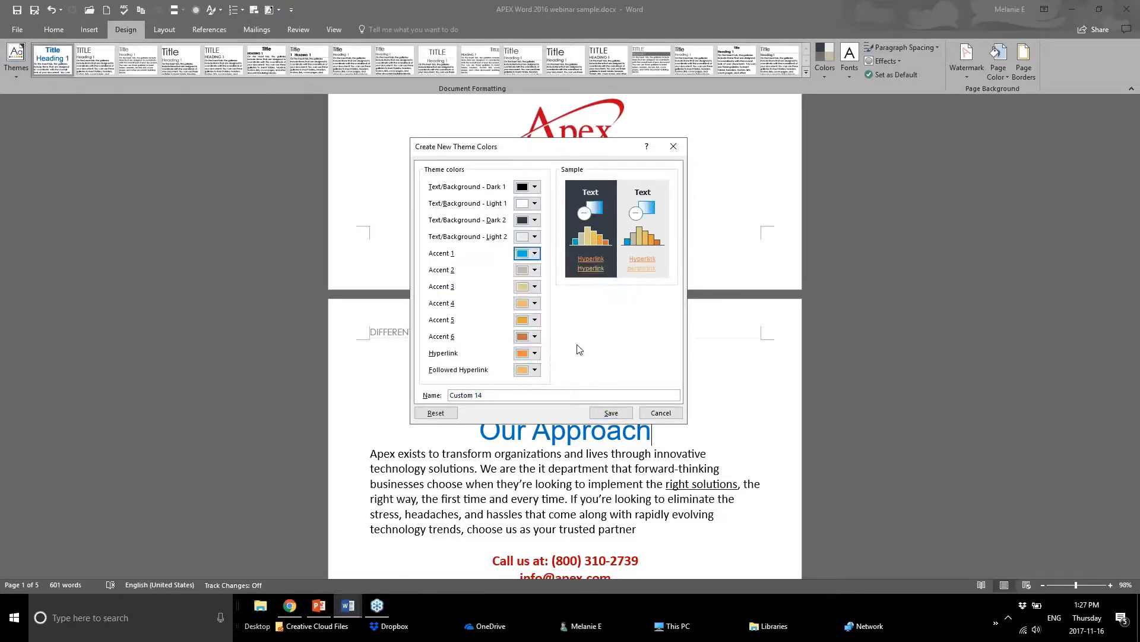
click(531, 271)
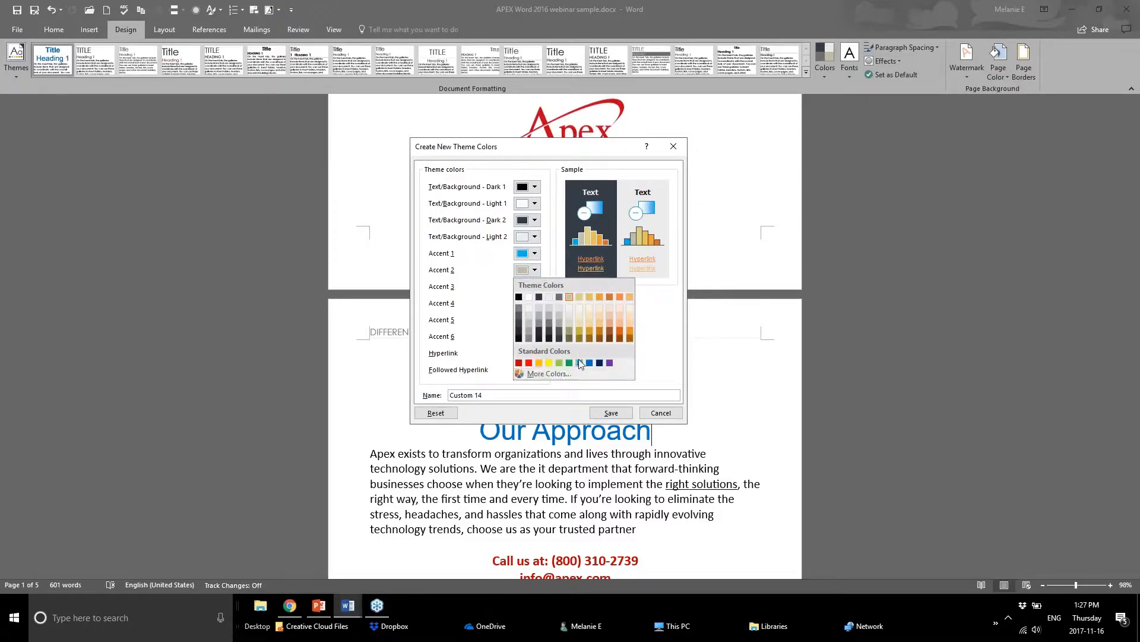
click(590, 362)
click(534, 287)
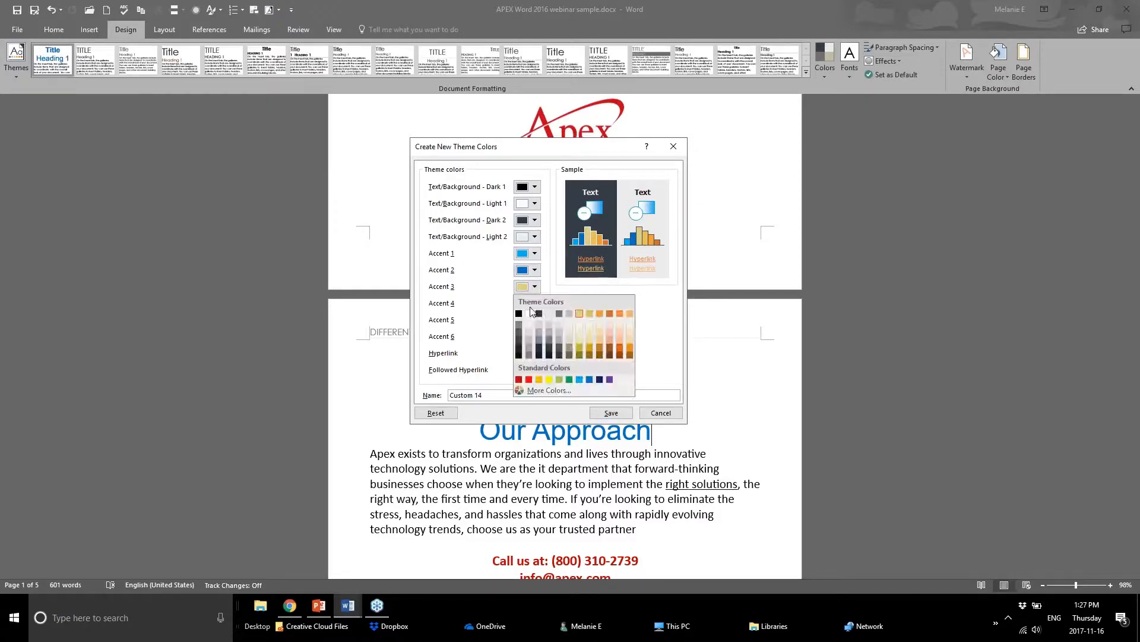
click(618, 345)
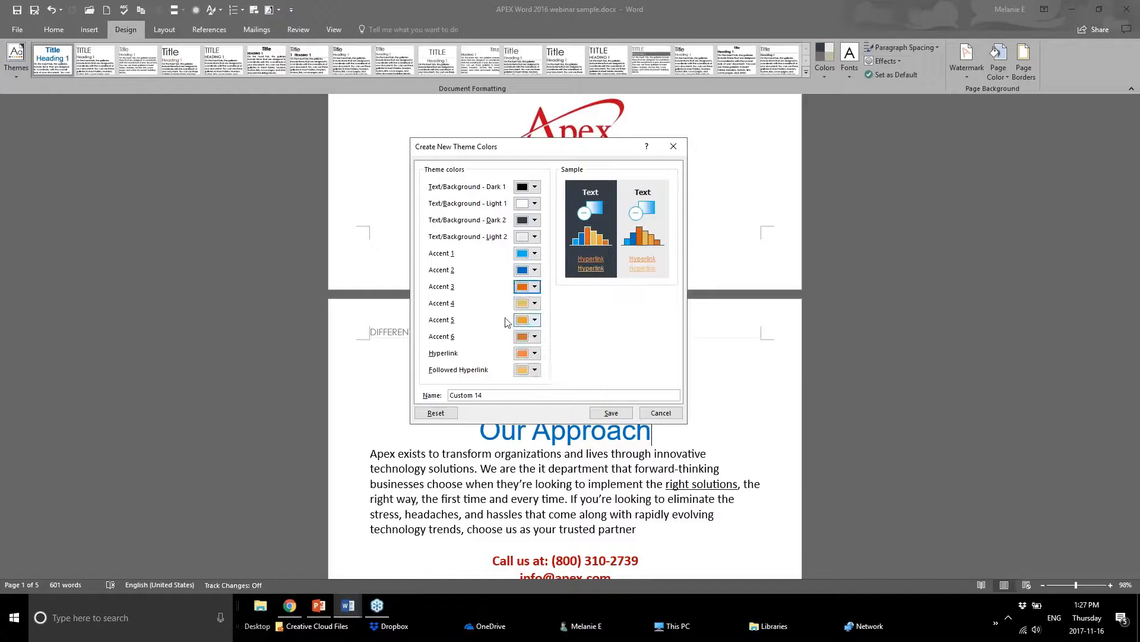
Set the theme's Hyperlink color to dark gray, save the custom color set as Custom 14, and review the recolored document
click(526, 356)
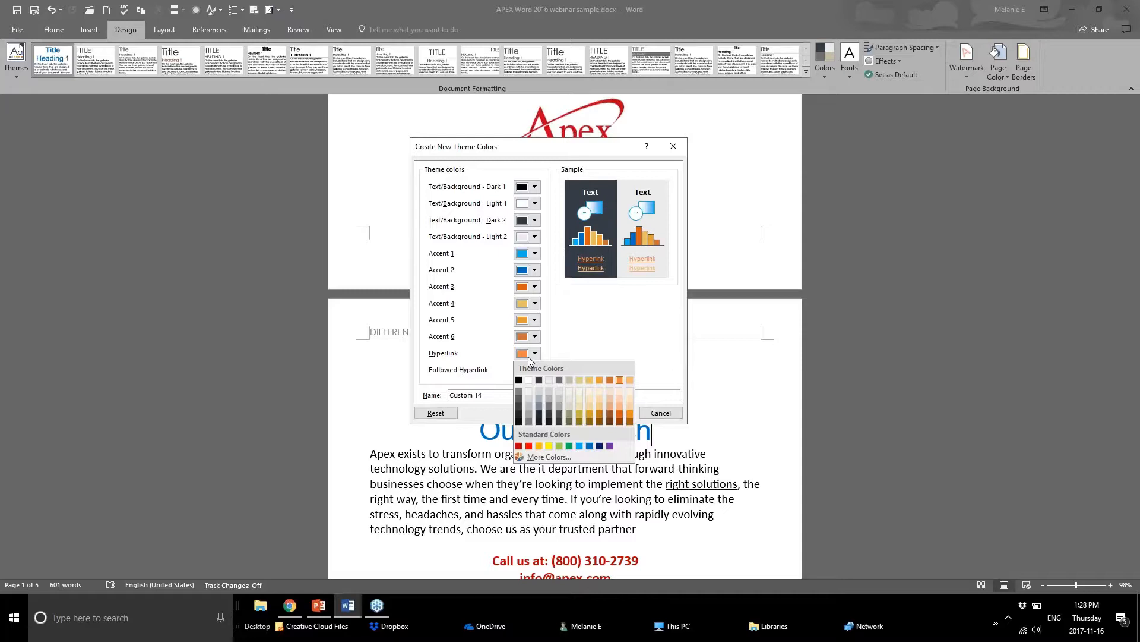
click(530, 358)
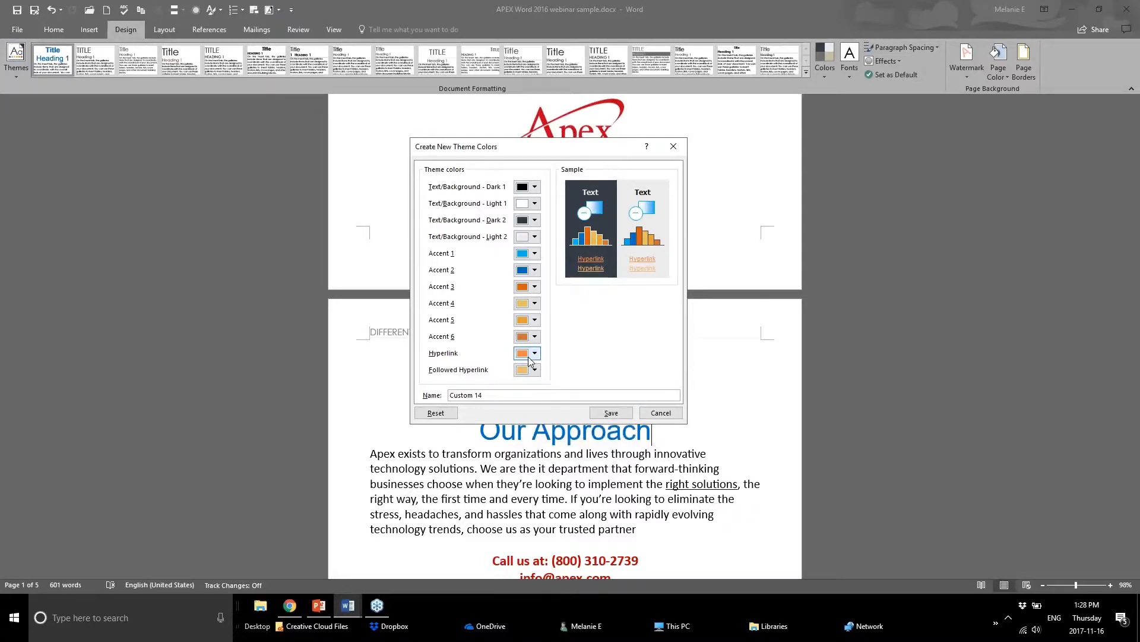
click(530, 358)
click(538, 380)
click(533, 372)
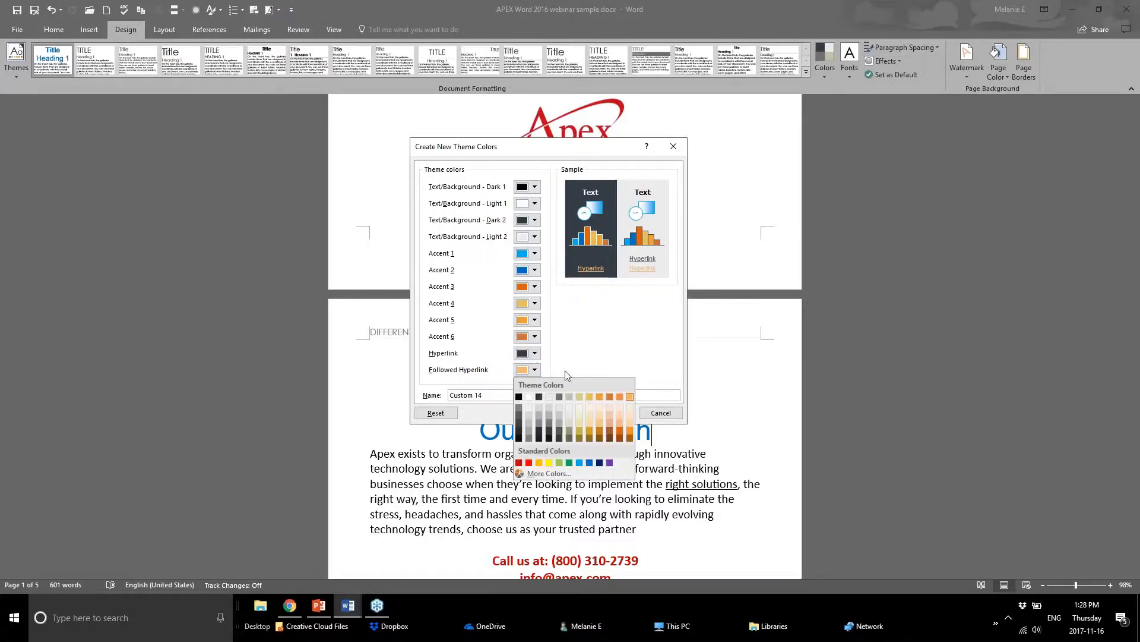
click(597, 357)
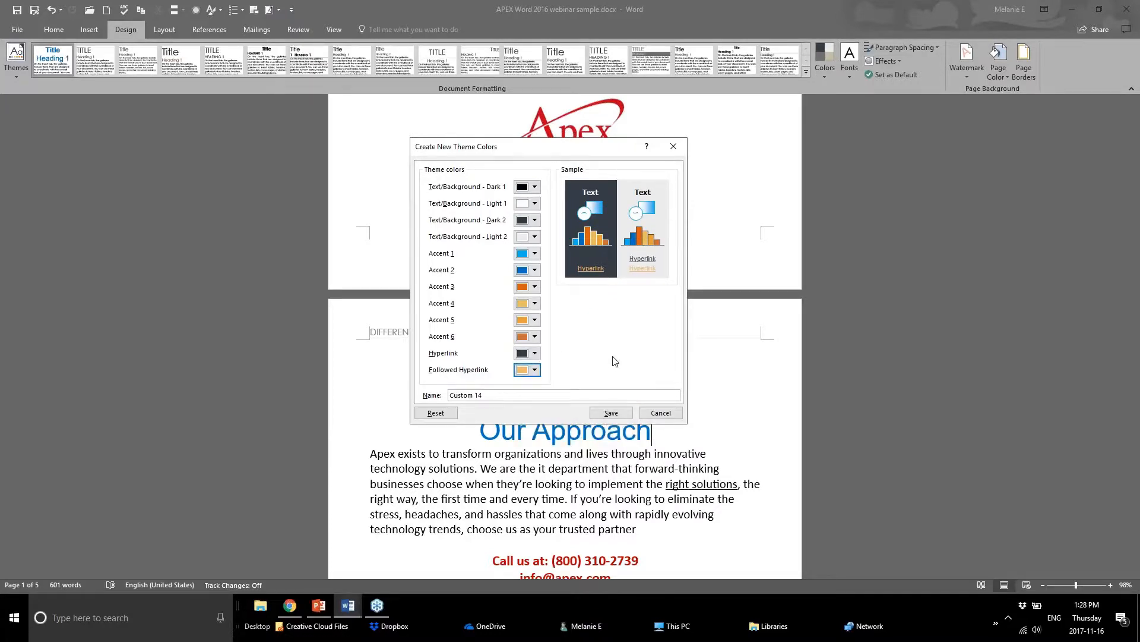
click(610, 413)
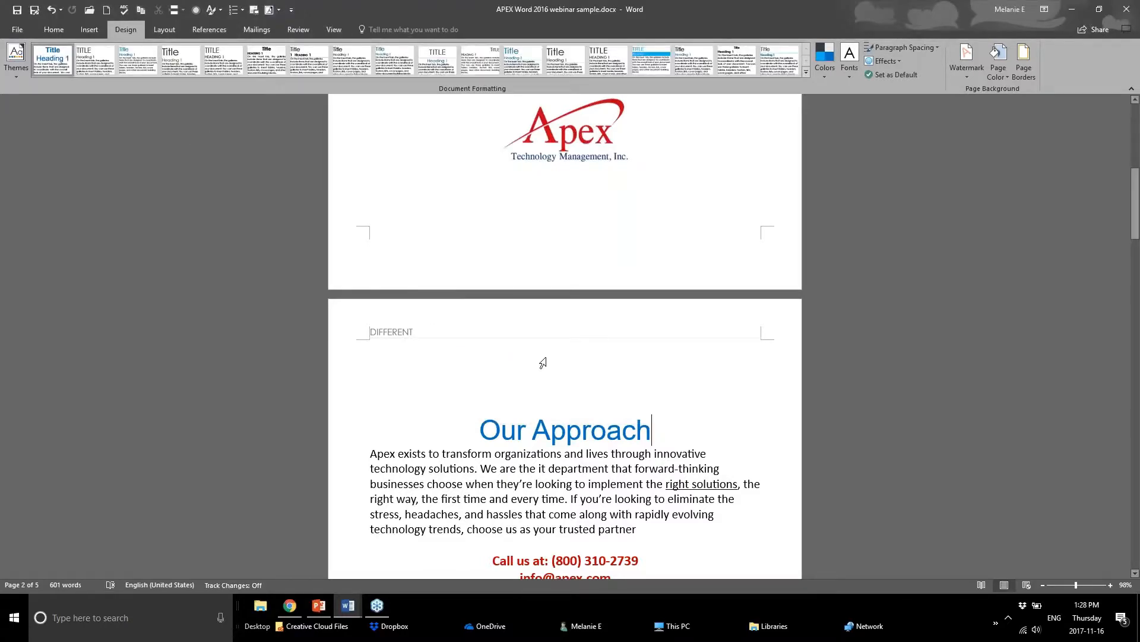
scroll(569, 295, down, 3)
scroll(569, 296, down, 9)
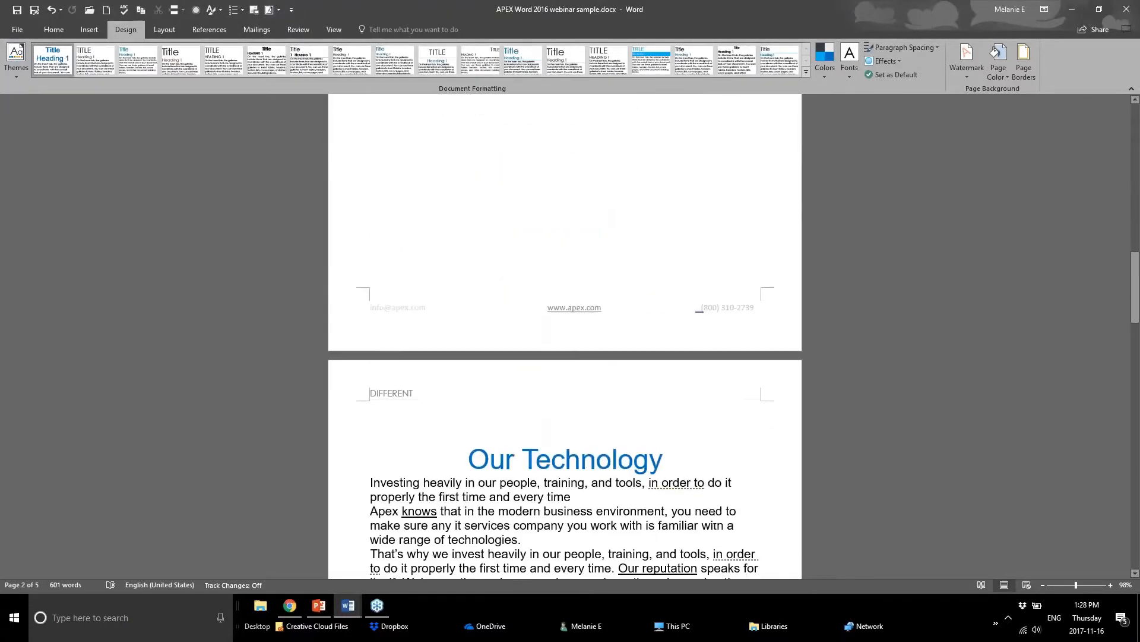
scroll(569, 297, up, 5)
scroll(569, 297, up, 2)
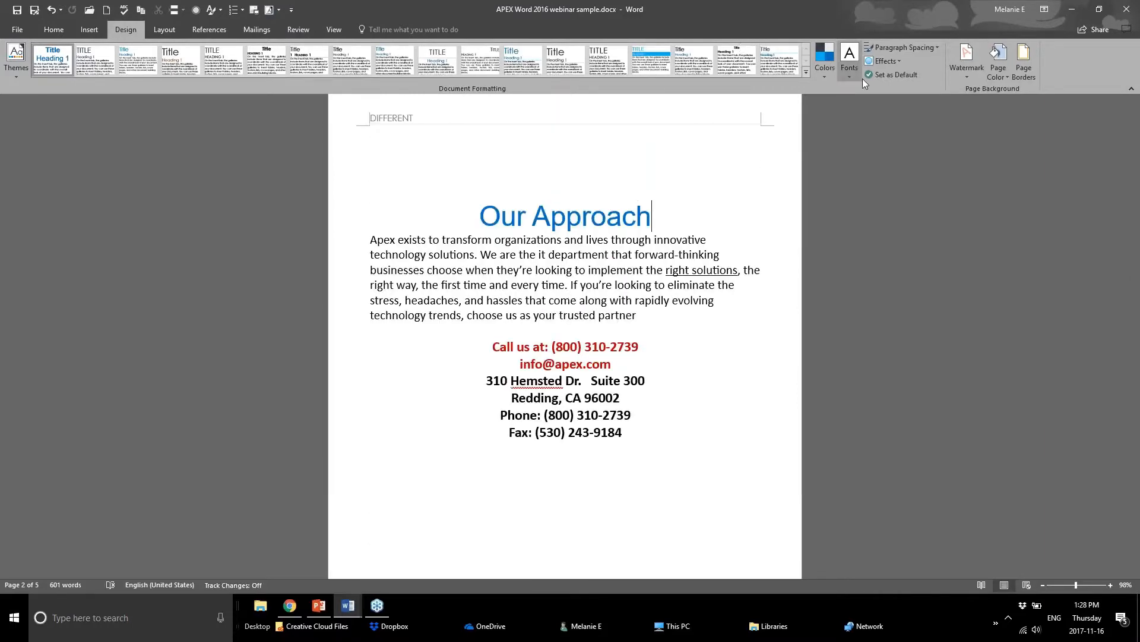
Start a custom theme font set and choose A Love of Thunder as the Latin heading font
click(850, 59)
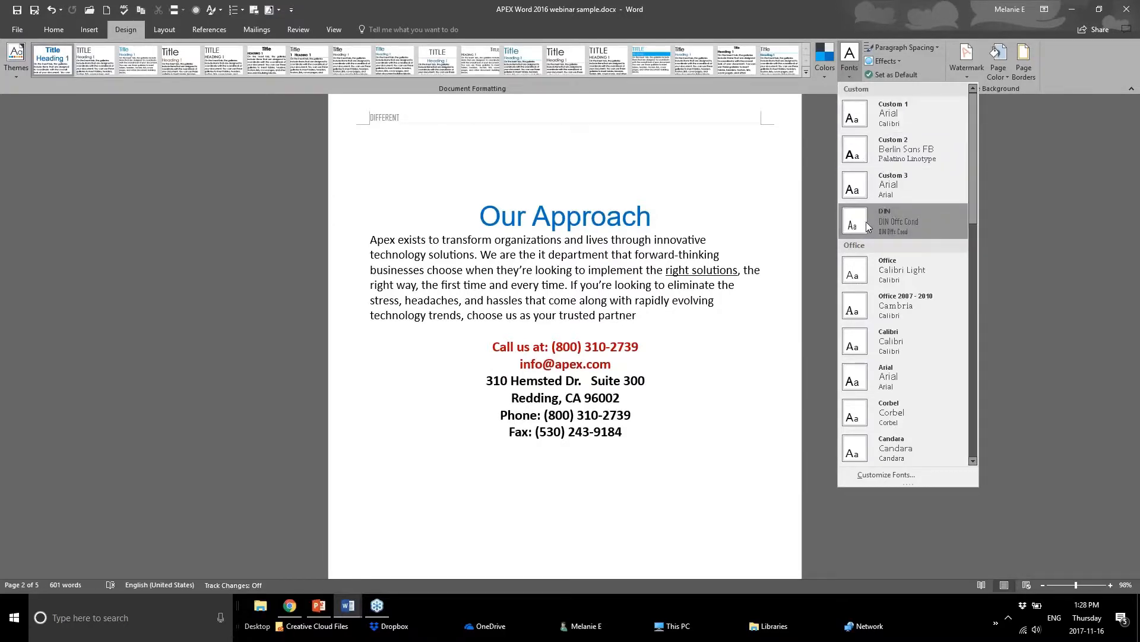
click(893, 477)
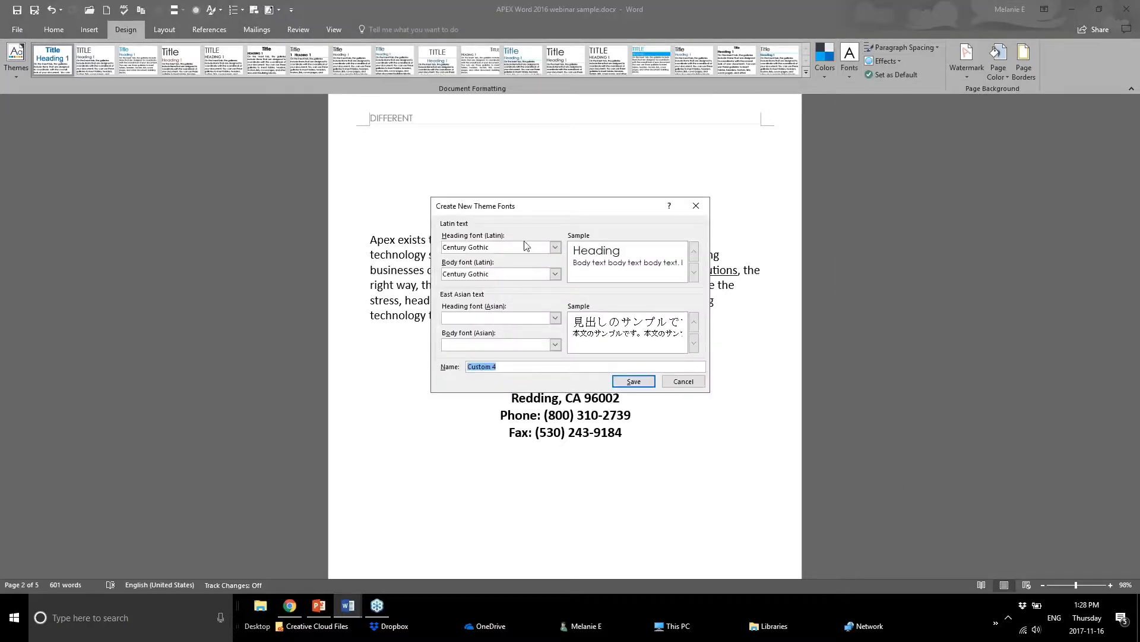
click(555, 247)
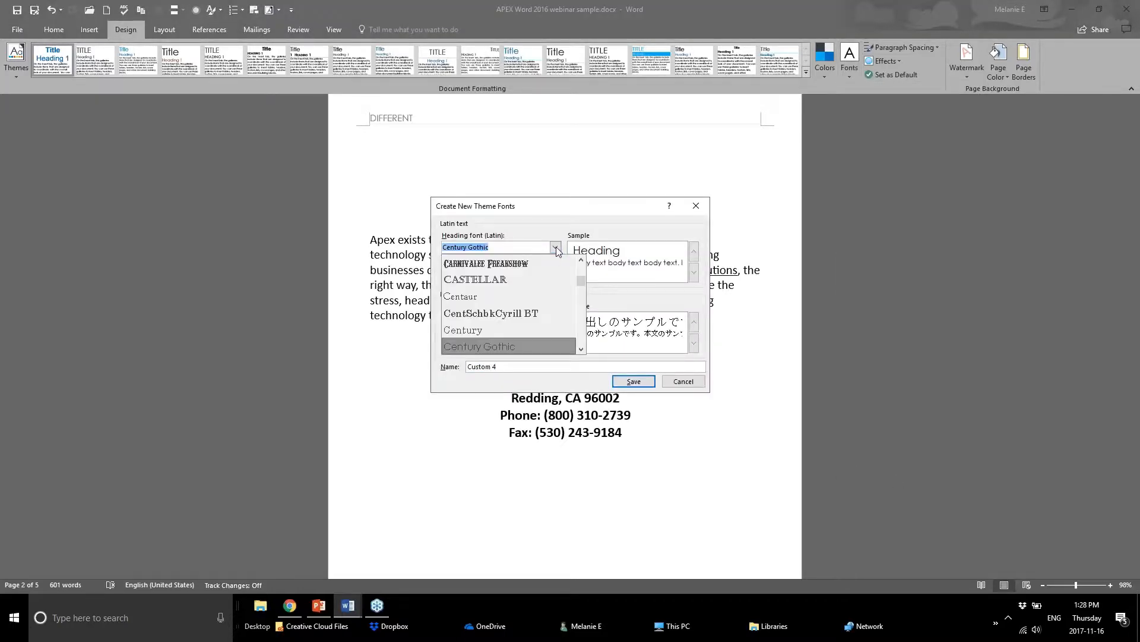
drag(582, 283, 581, 269)
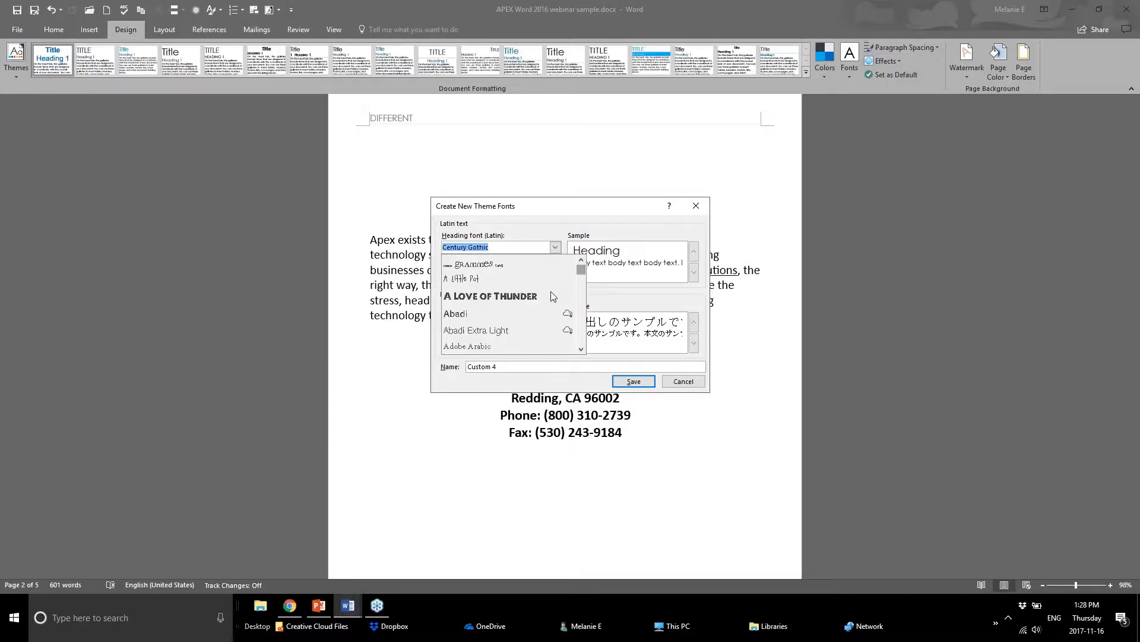
click(528, 305)
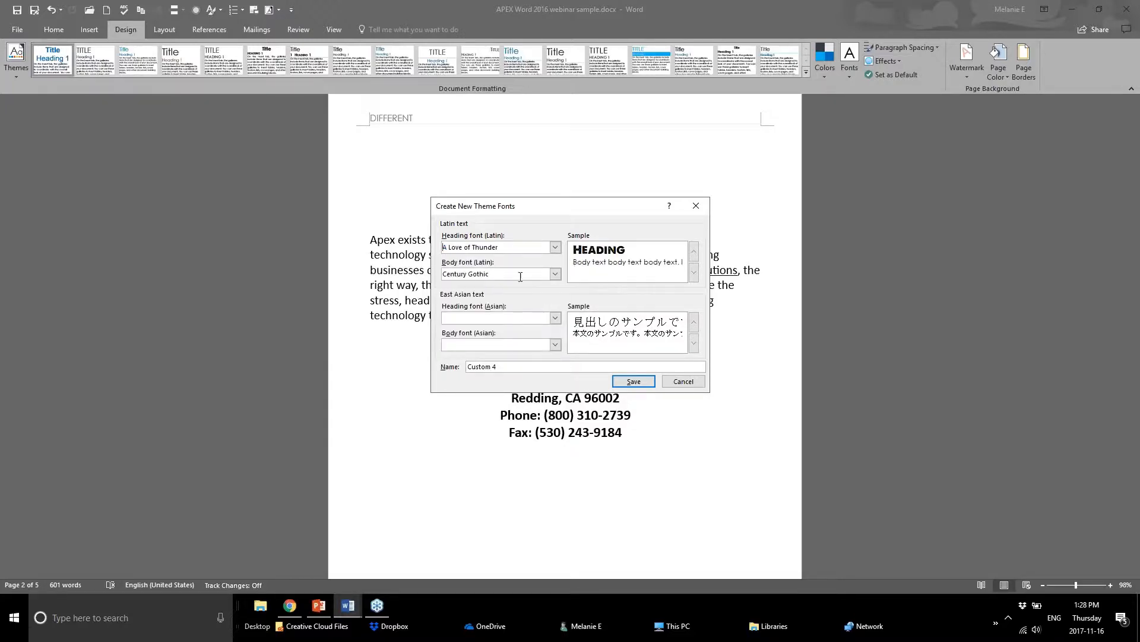
Set the Latin body font to Arial and save the theme font set as Apex Branding Fonts
click(559, 275)
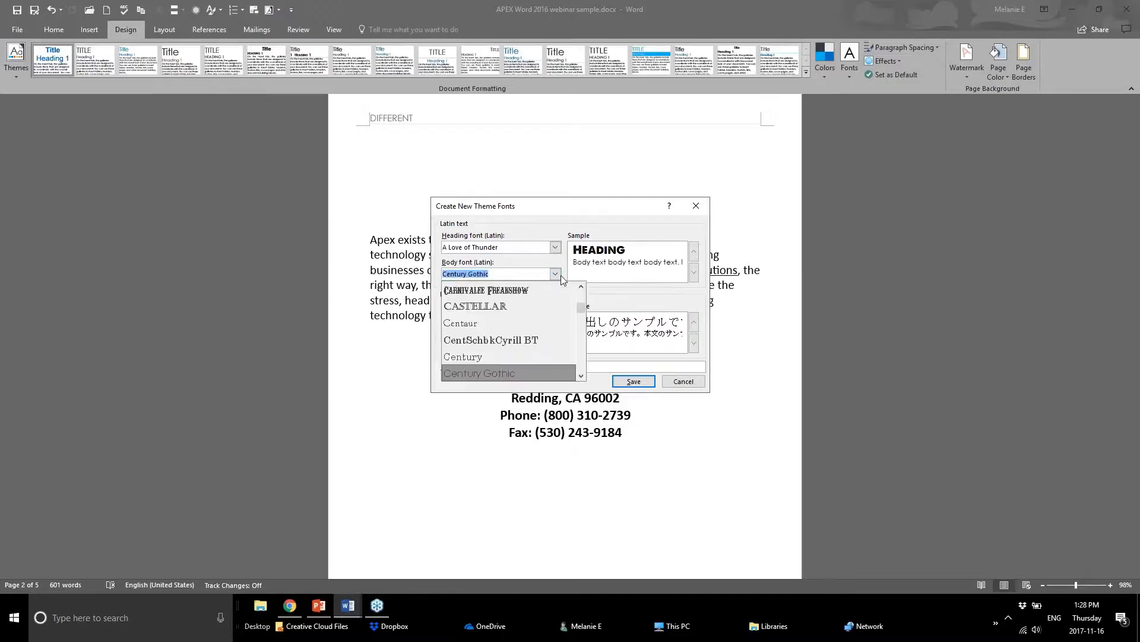
scroll(518, 324, down, 2)
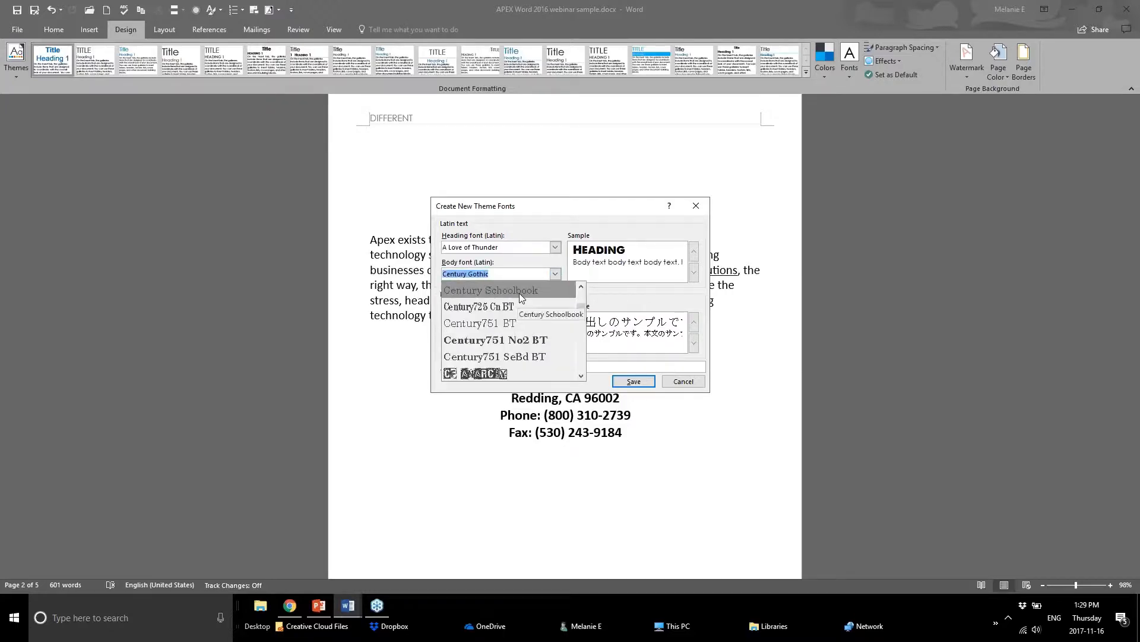
scroll(550, 350, down, 1)
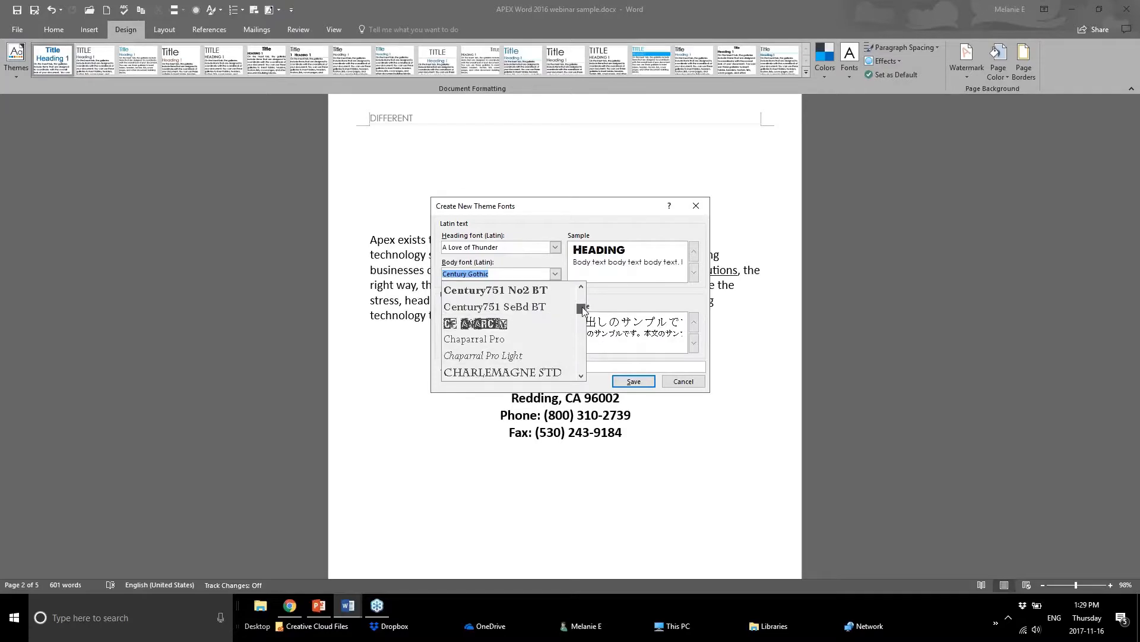
drag(581, 307, 579, 300)
click(563, 311)
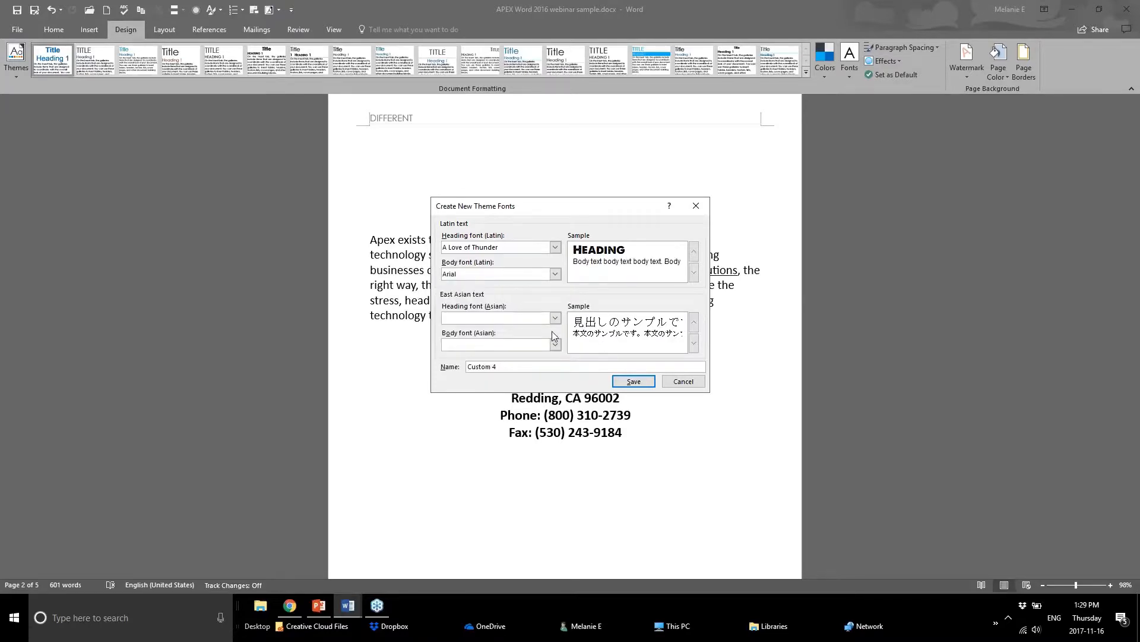
key(alt+n)
text(Apex Branding Fonts)
click(650, 380)
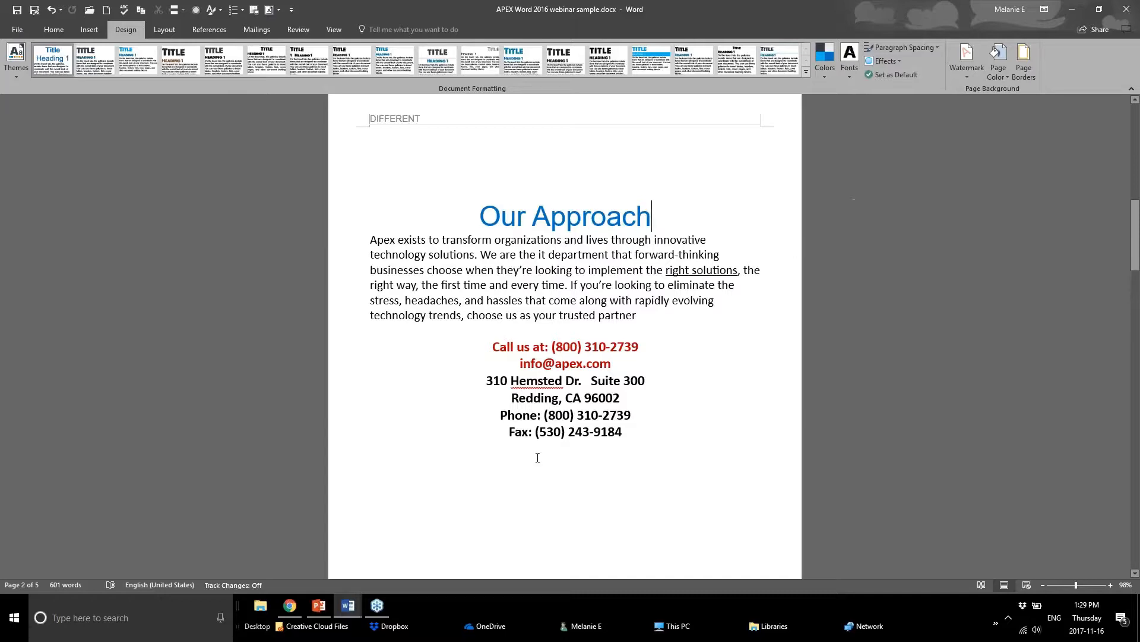
Save the current theme as Apex Branding theme and check for it among the custom themes
click(17, 72)
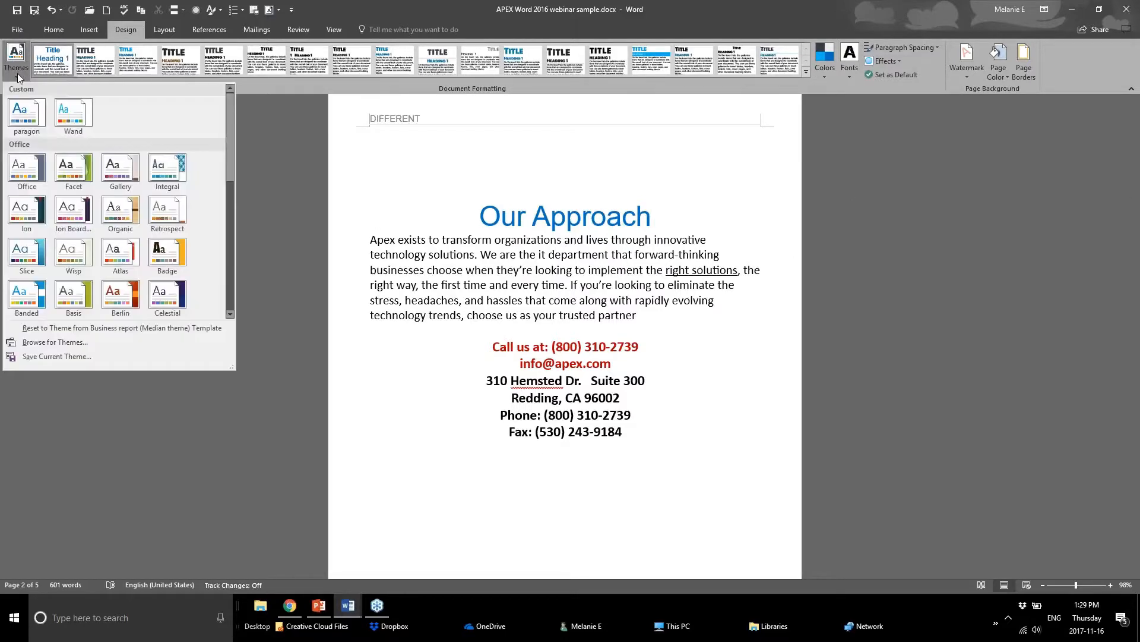
click(11, 362)
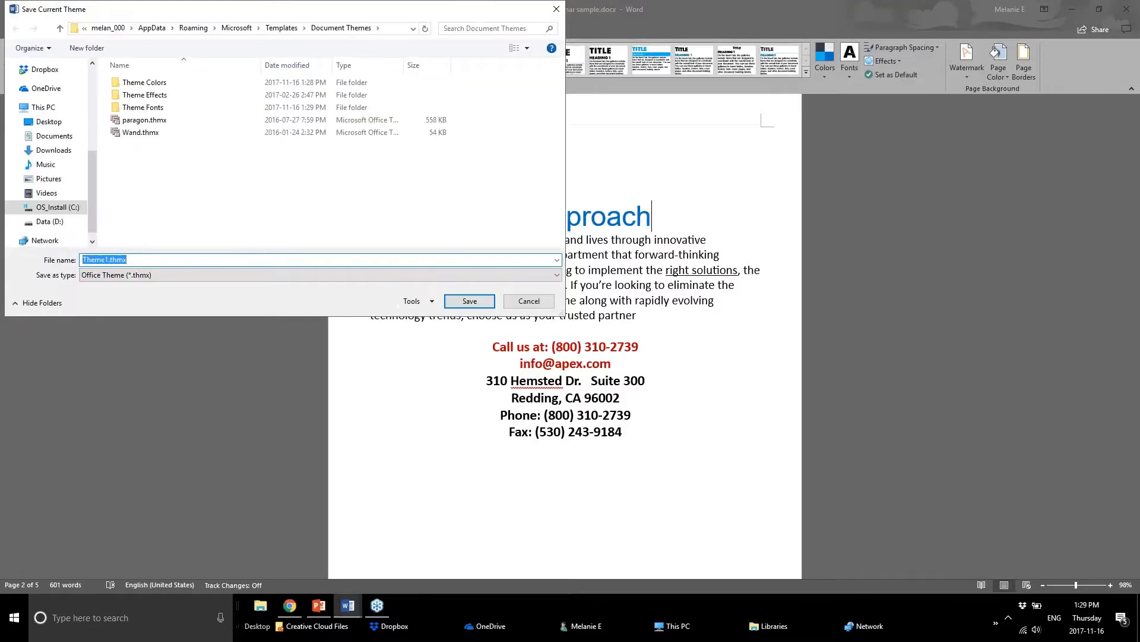
text(Apex)
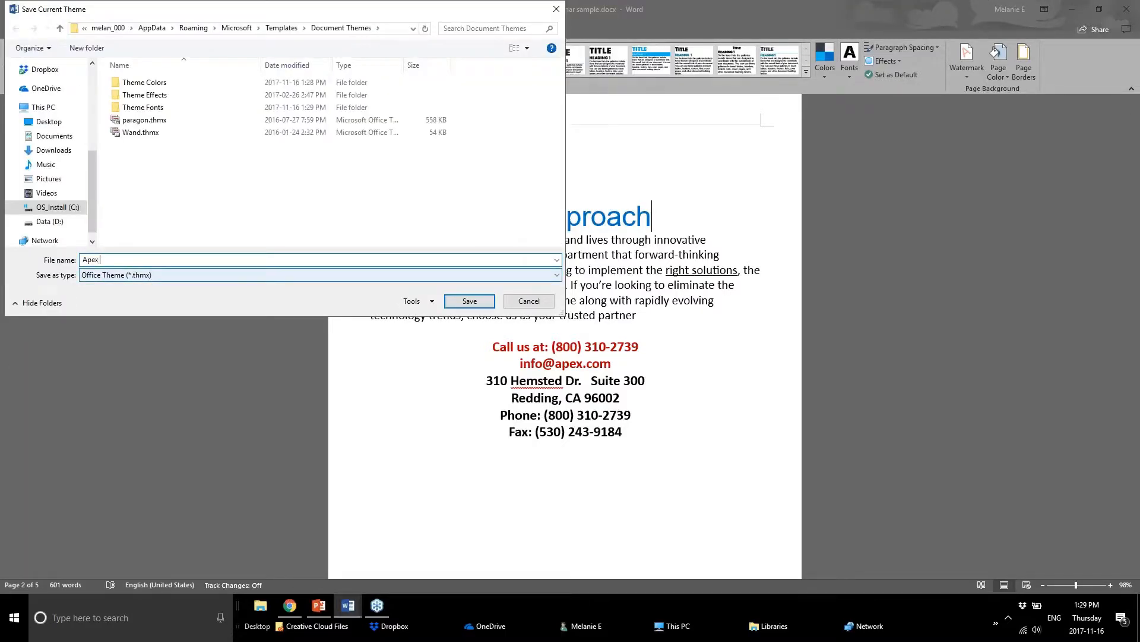
text( Branding theme)
key(Return)
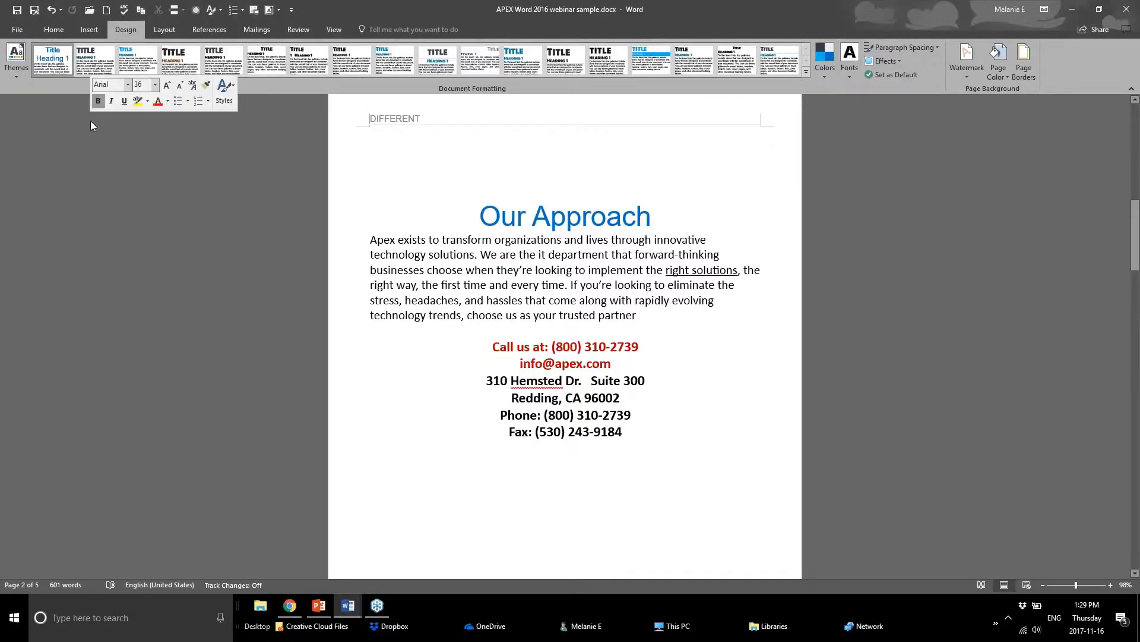
click(10, 79)
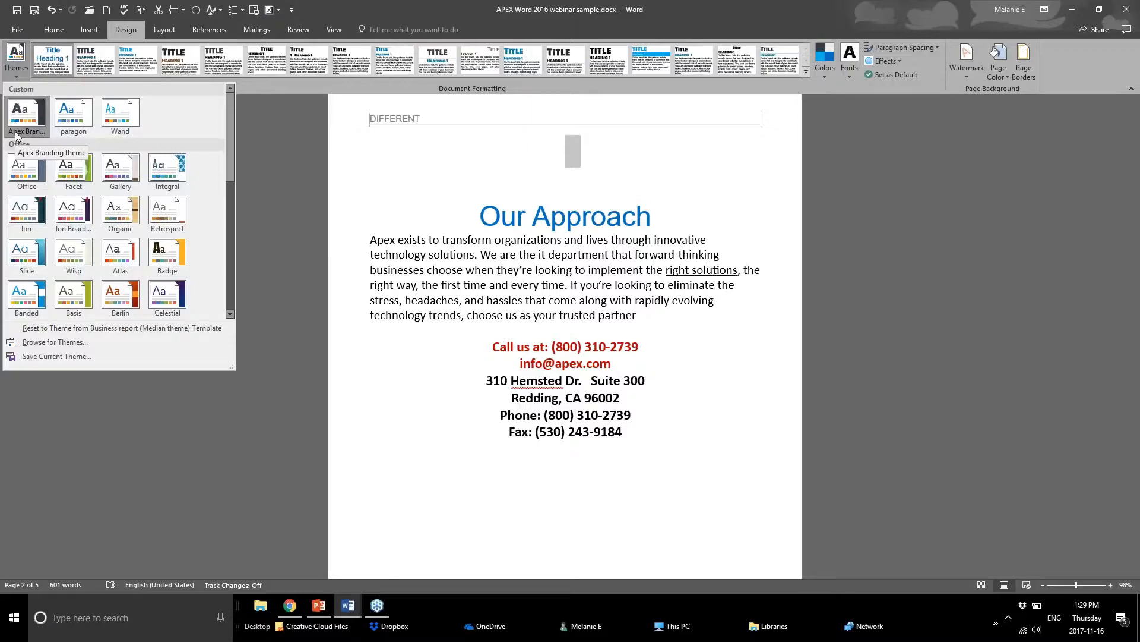
click(253, 414)
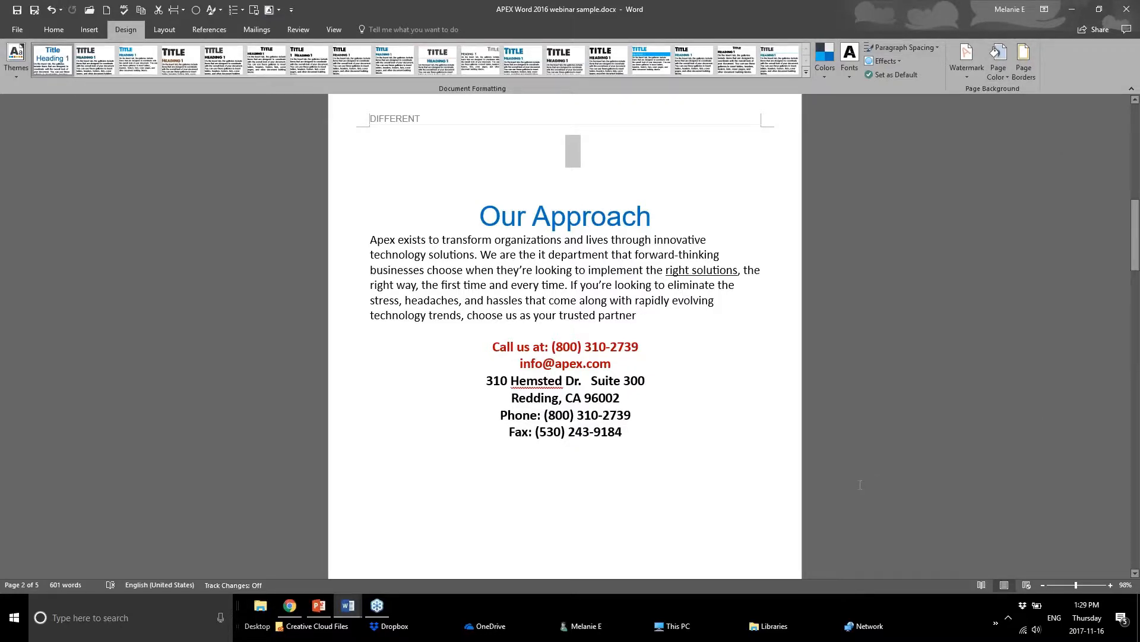
Switch to the PowerPoint webinar deck, advance to the Format Painter slide, and return to Word with the basic formatting commands shown
click(319, 605)
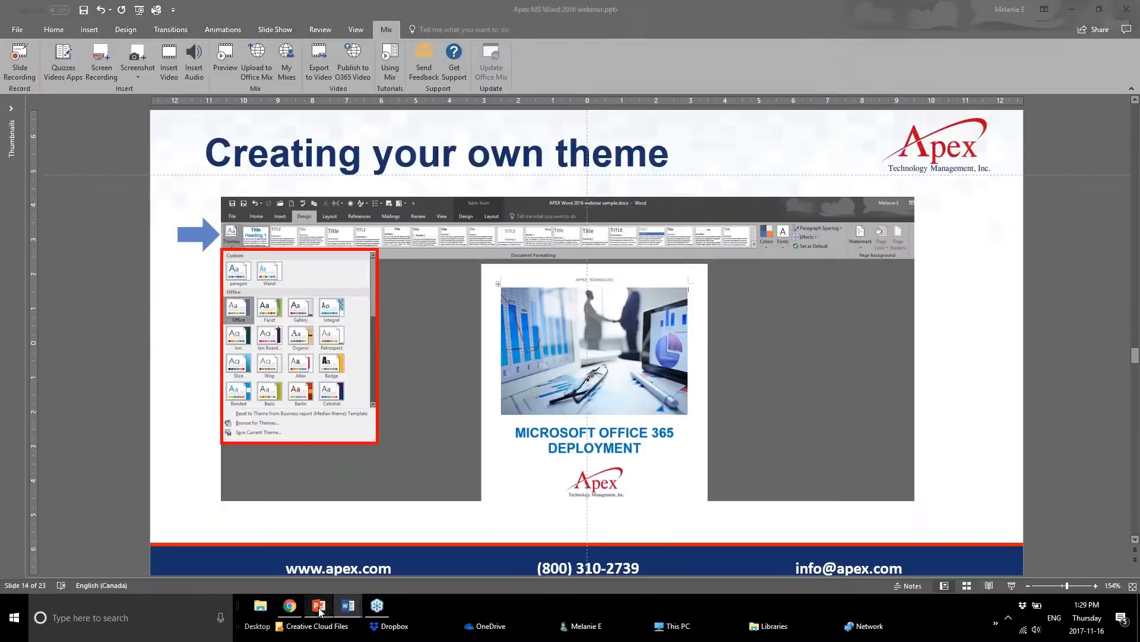
scroll(116, 330, down, 3)
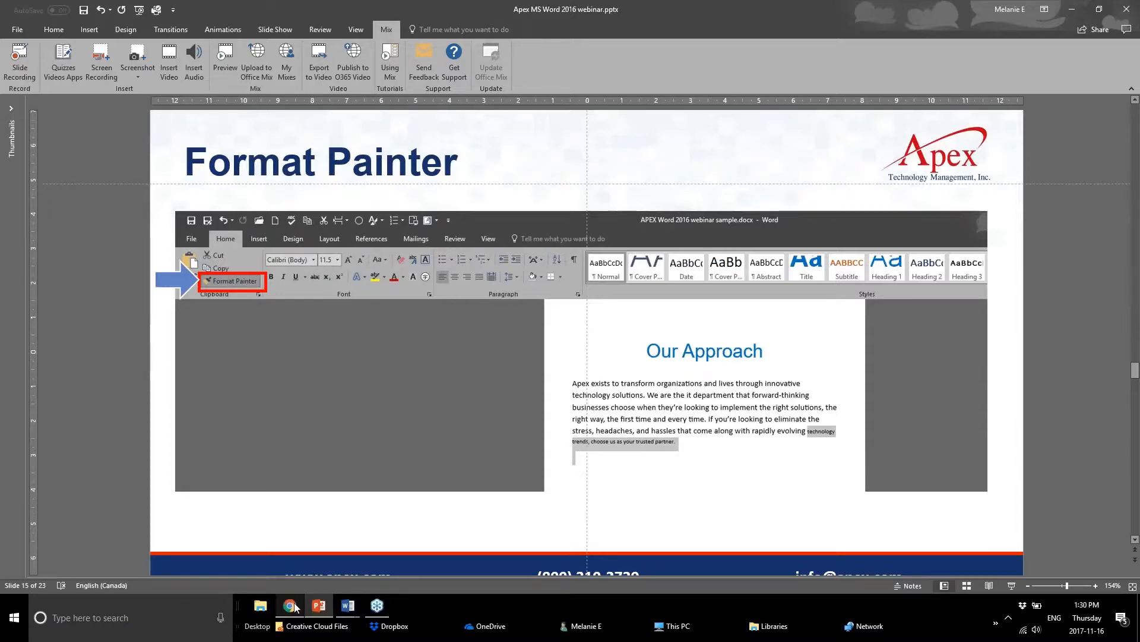
mouse_move(349, 615)
click(291, 571)
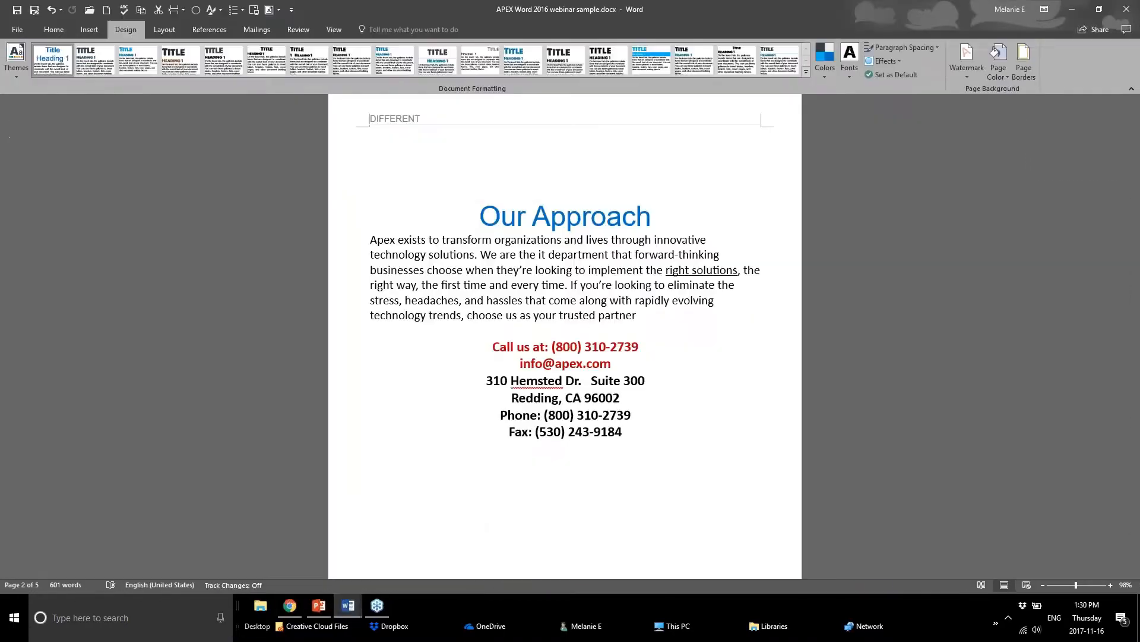
click(55, 28)
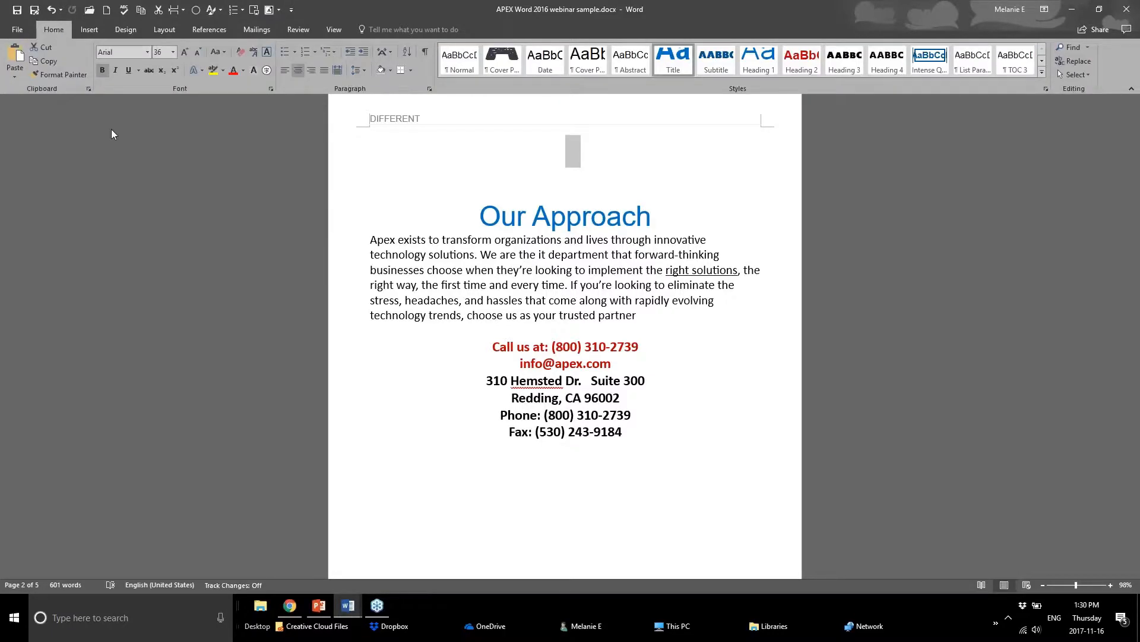
Copy the formatting of the contact block under Our Approach with Format Painter and apply it below the Services list on page three
click(350, 254)
click(509, 448)
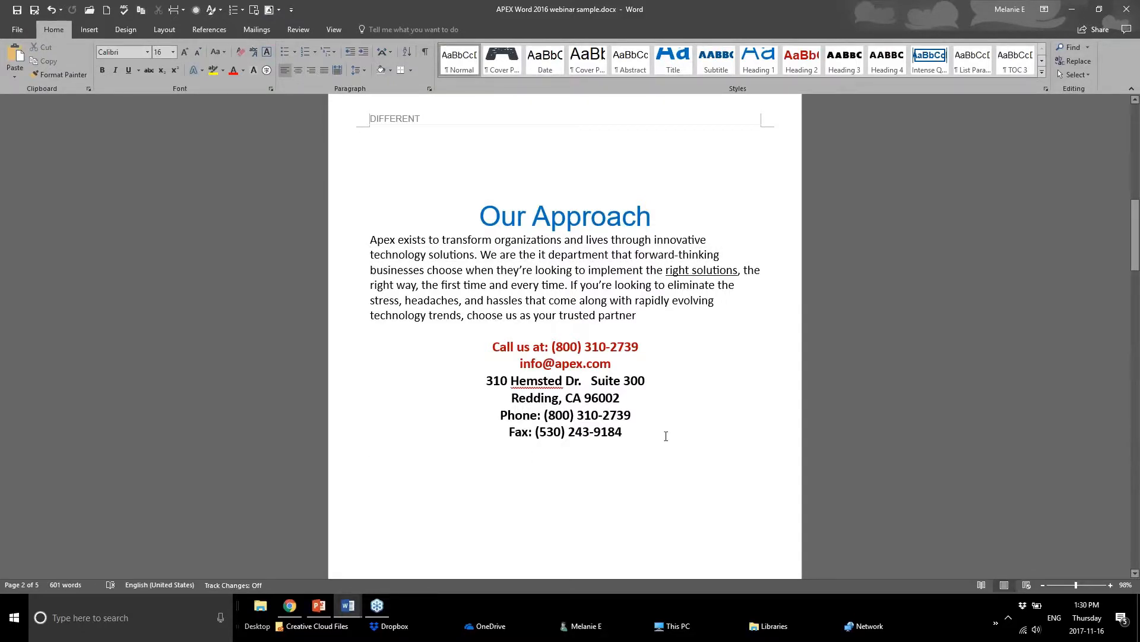
drag(666, 434, 498, 333)
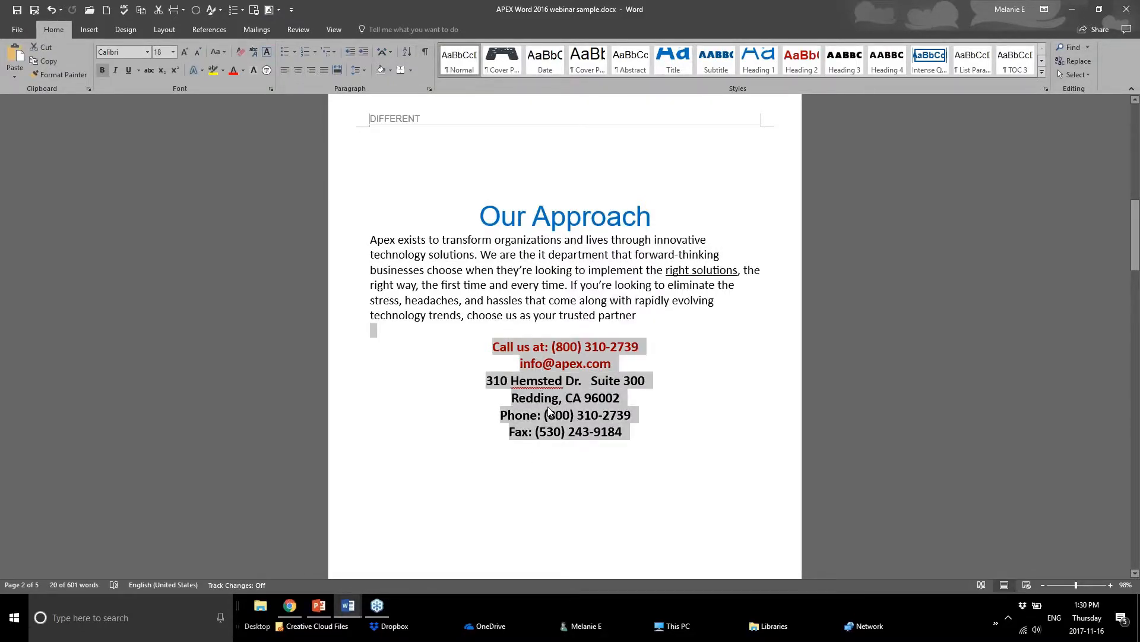
click(50, 76)
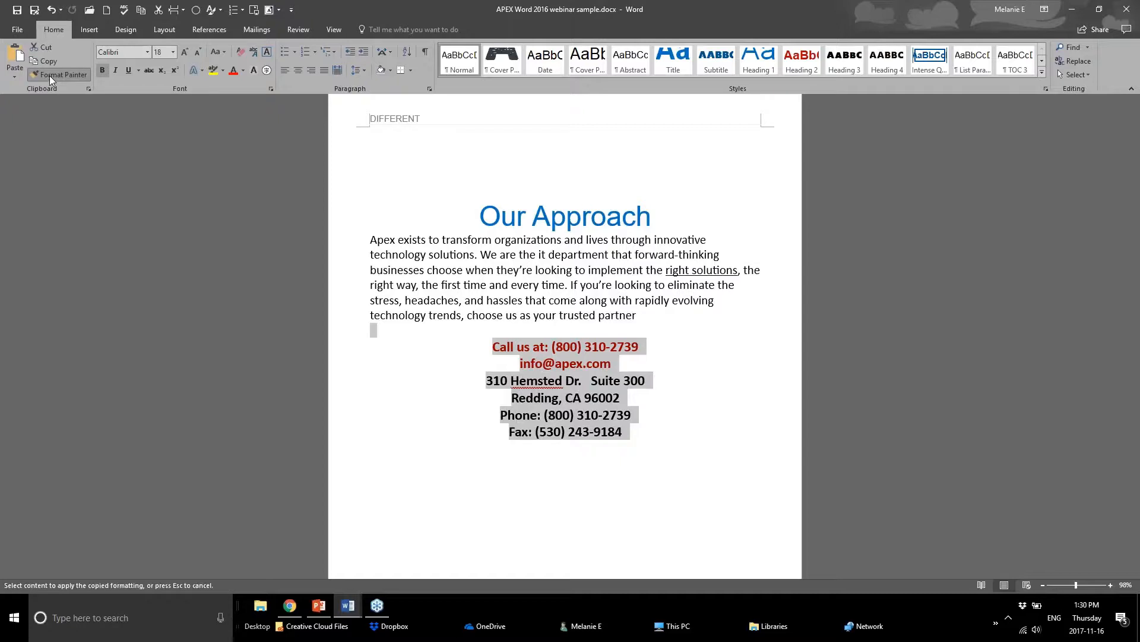
scroll(380, 323, down, 10)
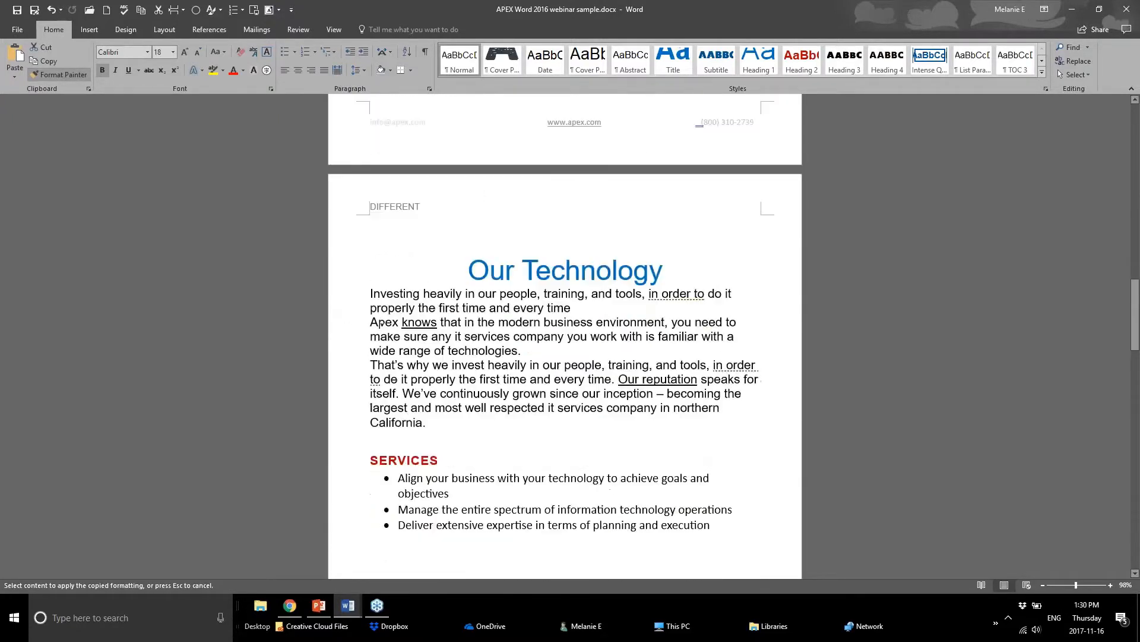
scroll(380, 324, down, 5)
click(447, 246)
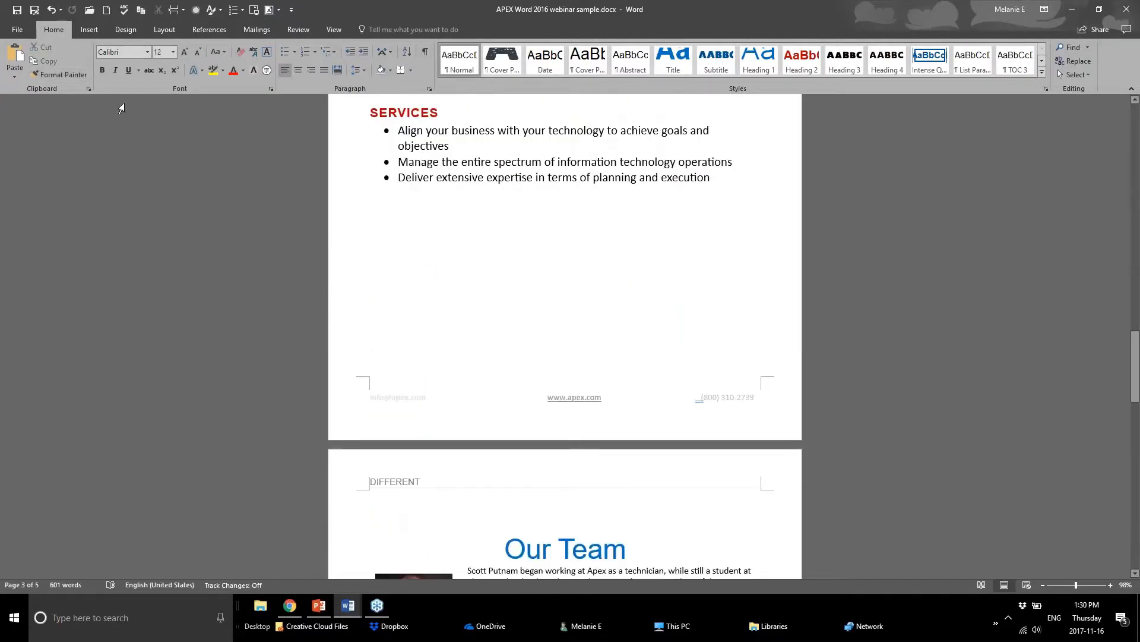
Try picking up formatting below the Services list with Format Painter and pasting the clipboard content there, and undo the paste
click(62, 72)
right_click(486, 218)
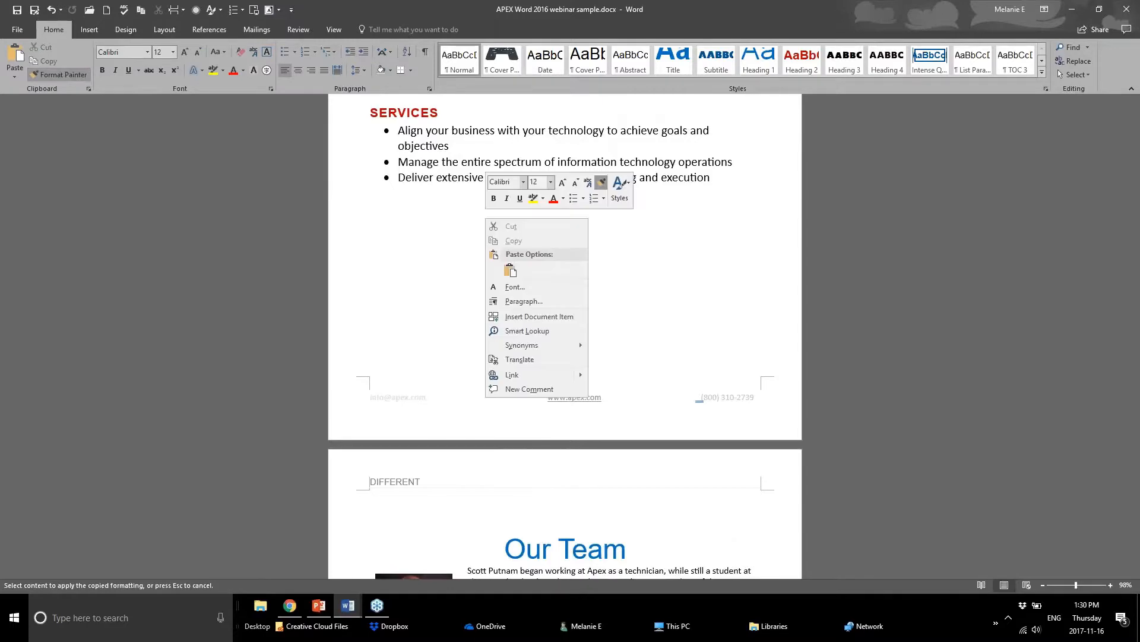
click(510, 276)
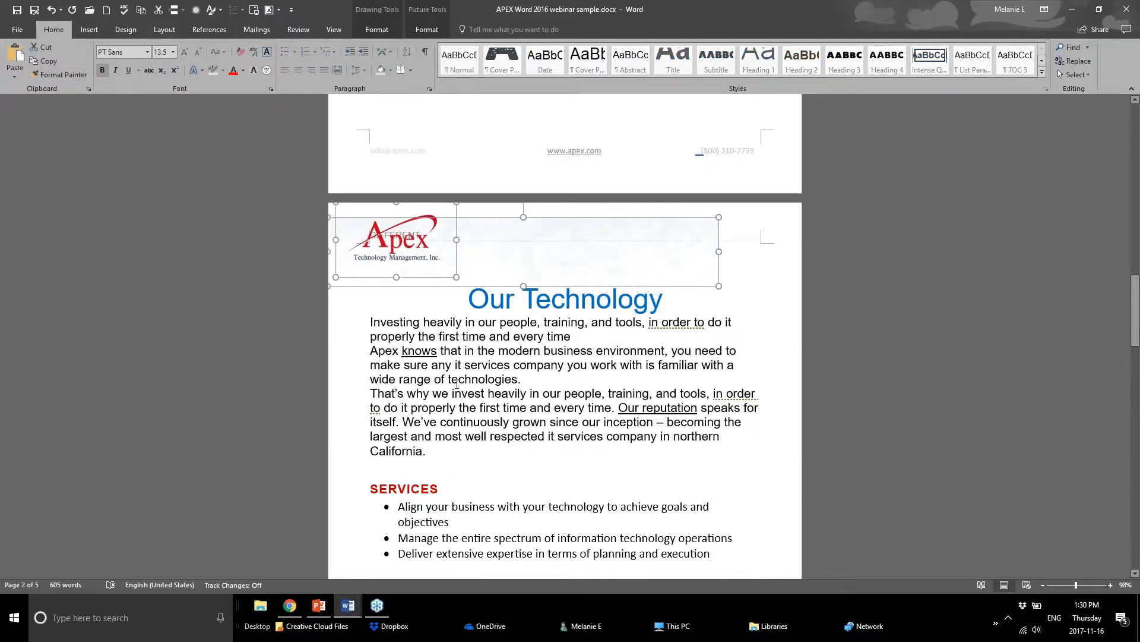
key(ctrl+z)
scroll(127, 196, up, 6)
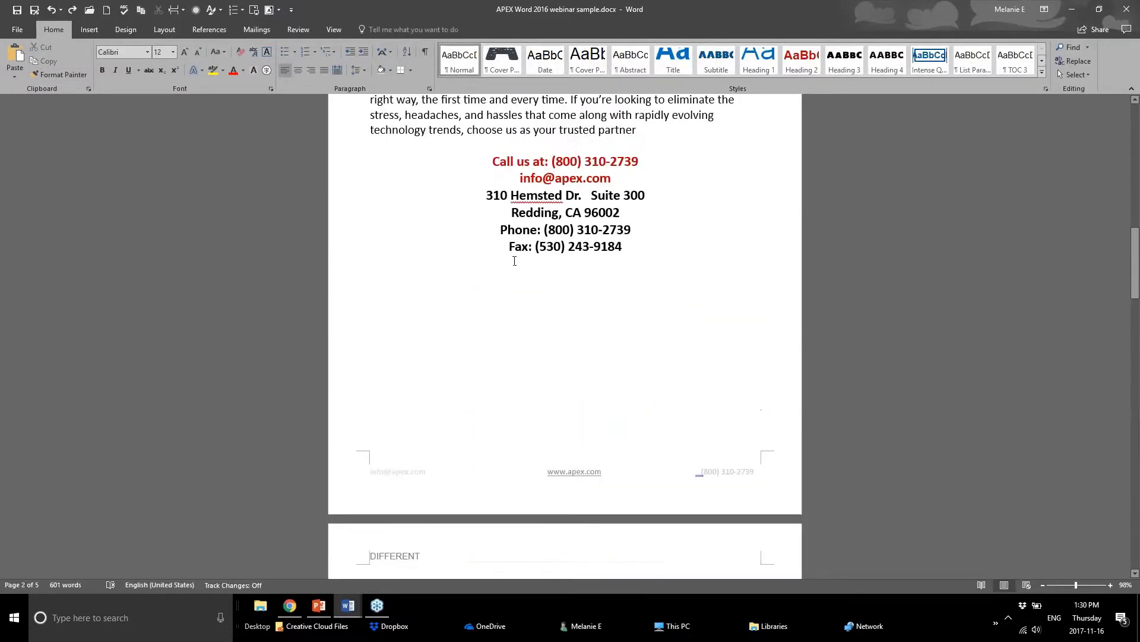
Try copying the contact block's formatting with Format Painter to the blank area below it on page two, and paste the clipboard content there
mouse_move(640, 261)
mouse_down()
mouse_move(493, 161)
mouse_move(373, 145)
mouse_up()
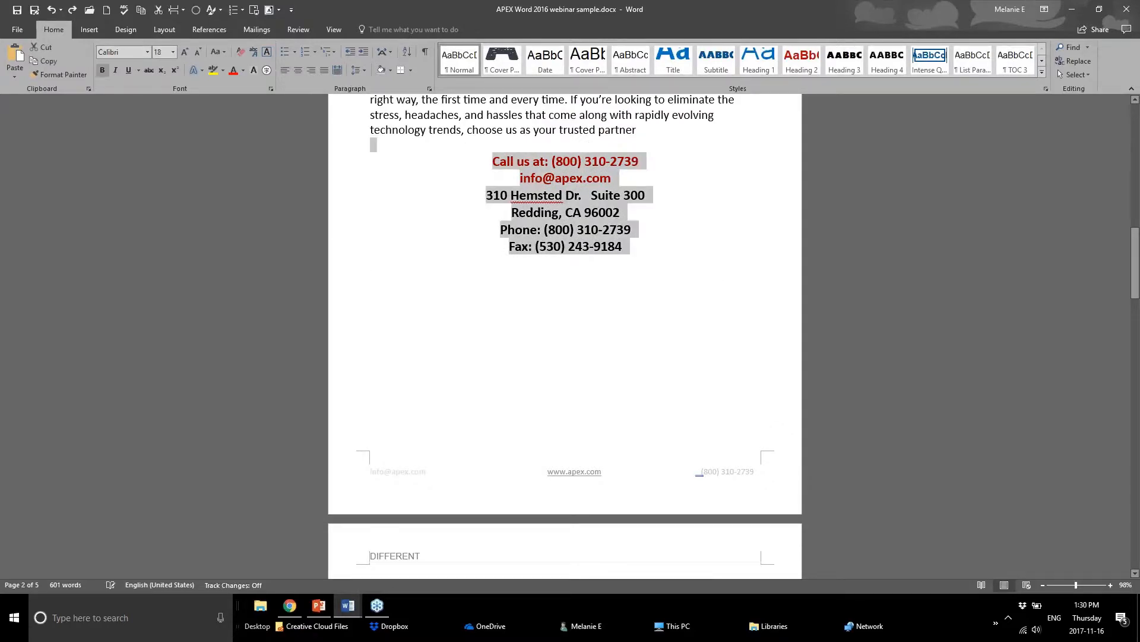
click(63, 74)
click(588, 310)
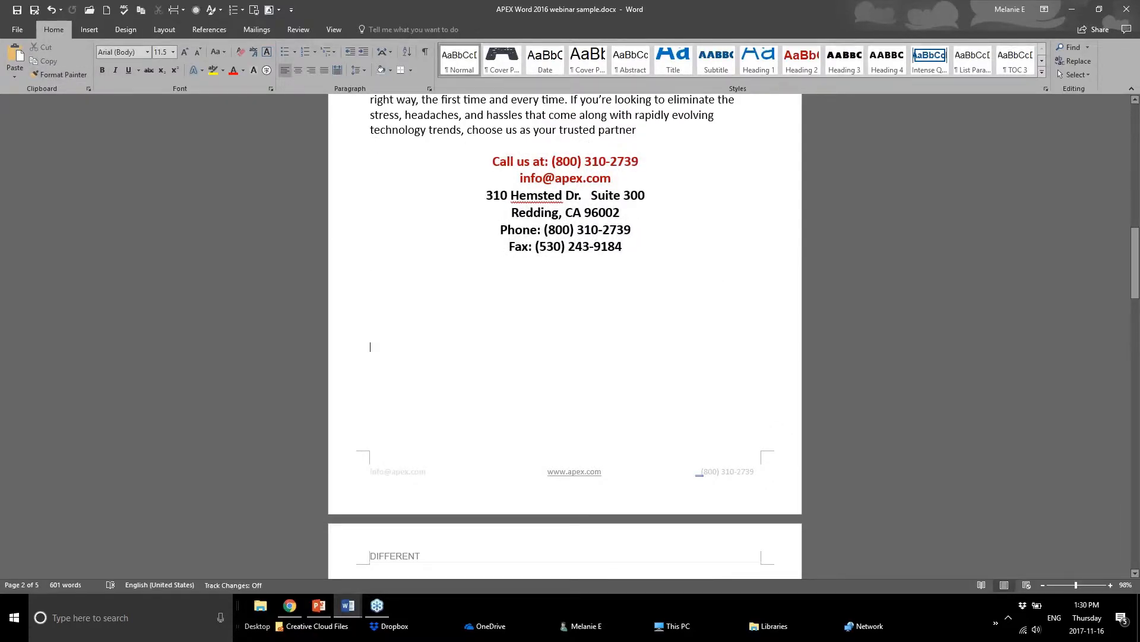
key(ctrl+y)
scroll(583, 420, up, 3)
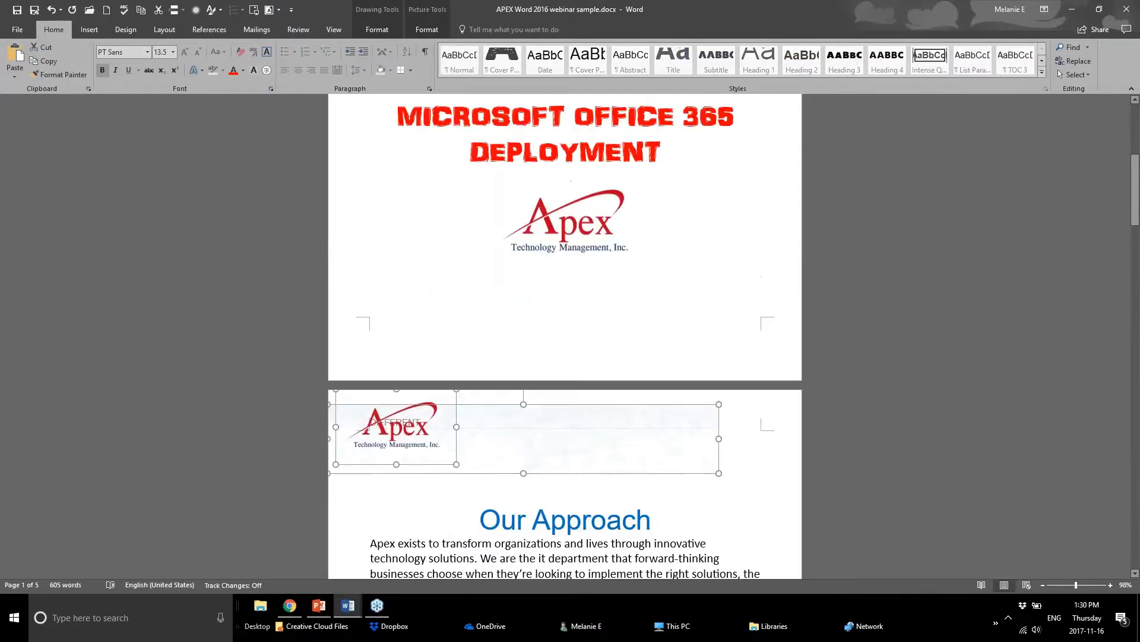
Select the pasted Apex logo separately from the banner at the head of page two and delete the logo
click(679, 497)
click(359, 431)
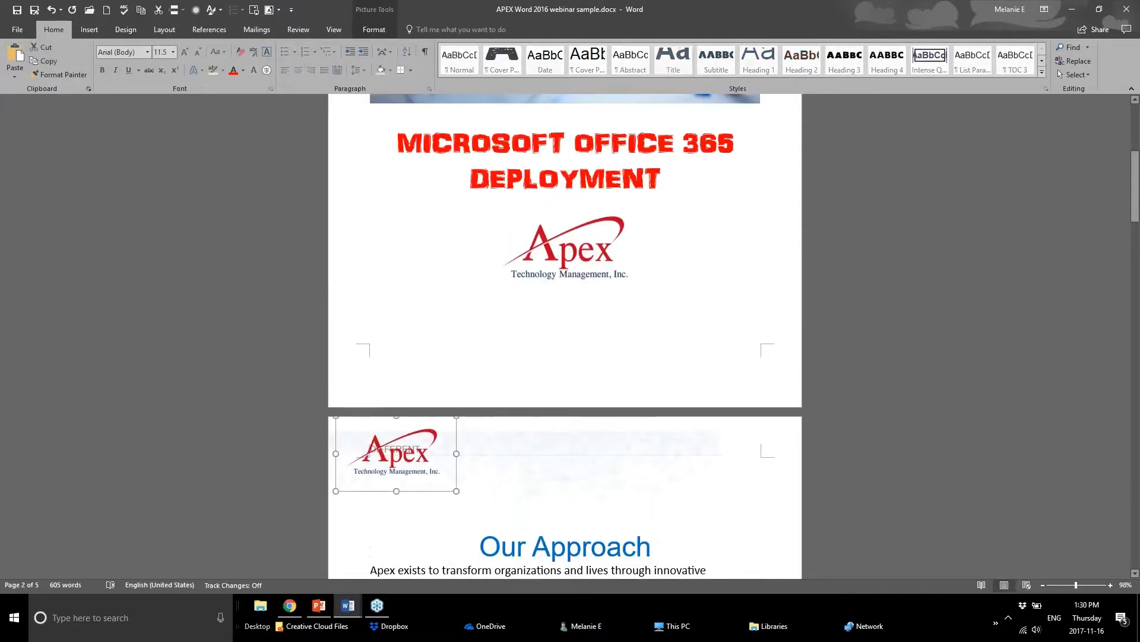
scroll(359, 432, up, 3)
scroll(358, 431, down, 2)
scroll(424, 471, down, 3)
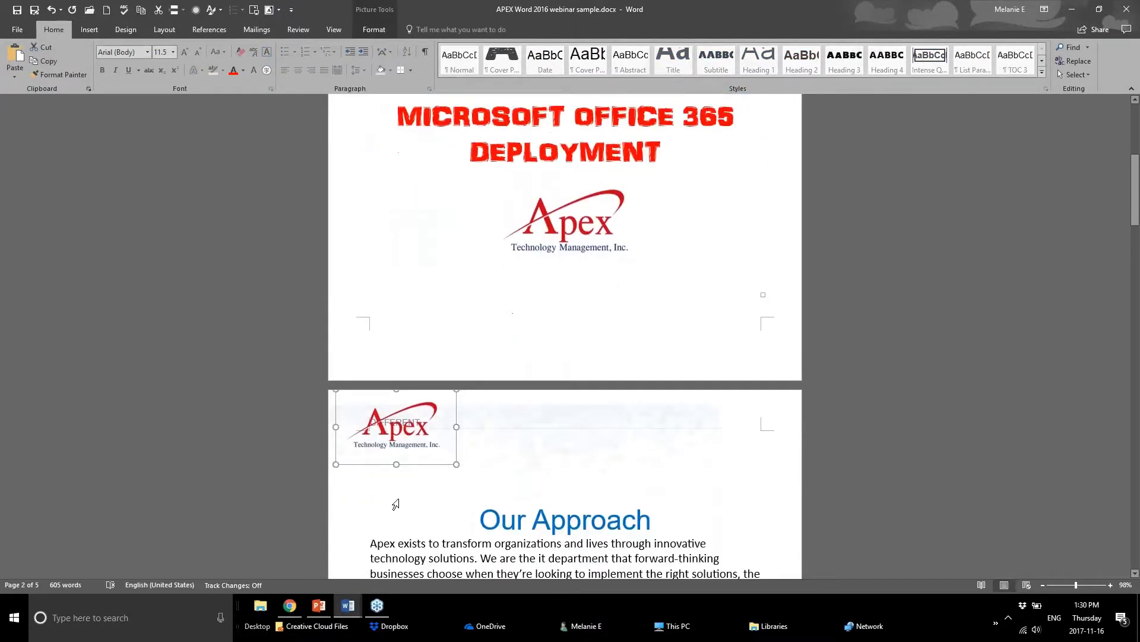
key(ctrl+z)
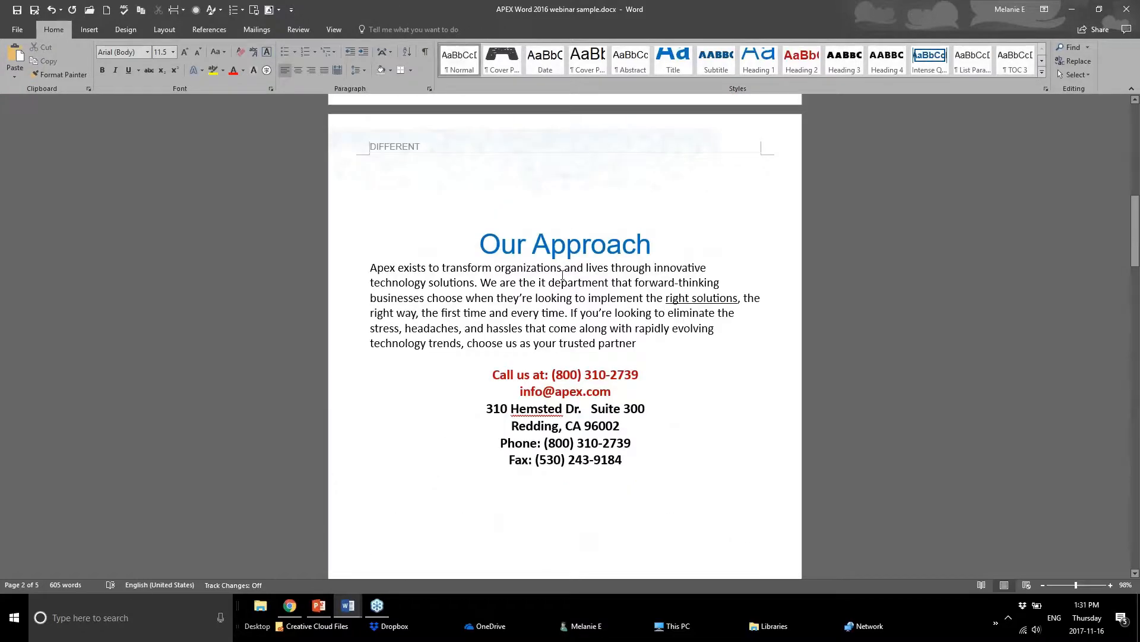
Move the banner picture to the upper edge of page two and enlarge it to span the page width above Our Approach
click(616, 143)
mouse_move(616, 142)
mouse_down()
mouse_move(665, 127)
mouse_move(611, 127)
mouse_up()
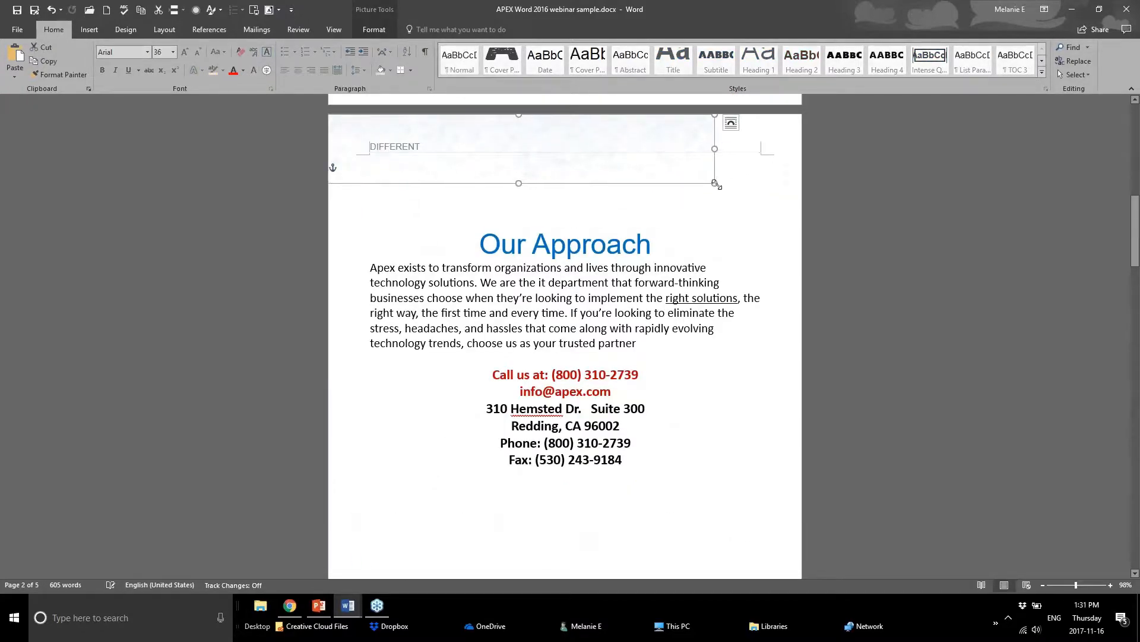
drag(714, 184, 794, 221)
click(763, 262)
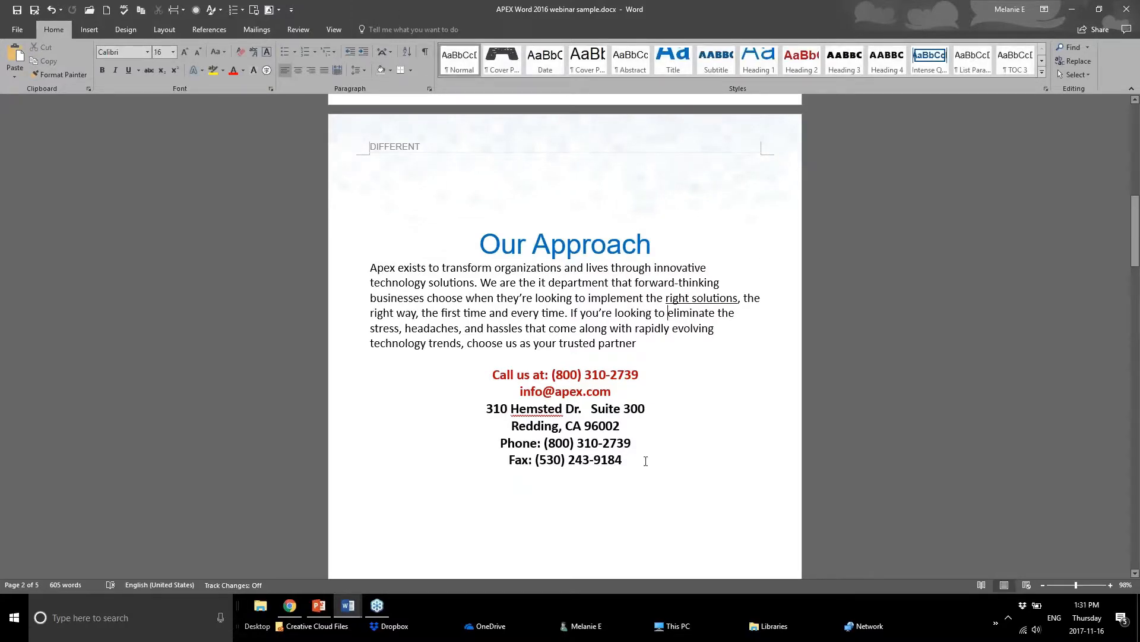
drag(646, 461, 520, 389)
click(437, 123)
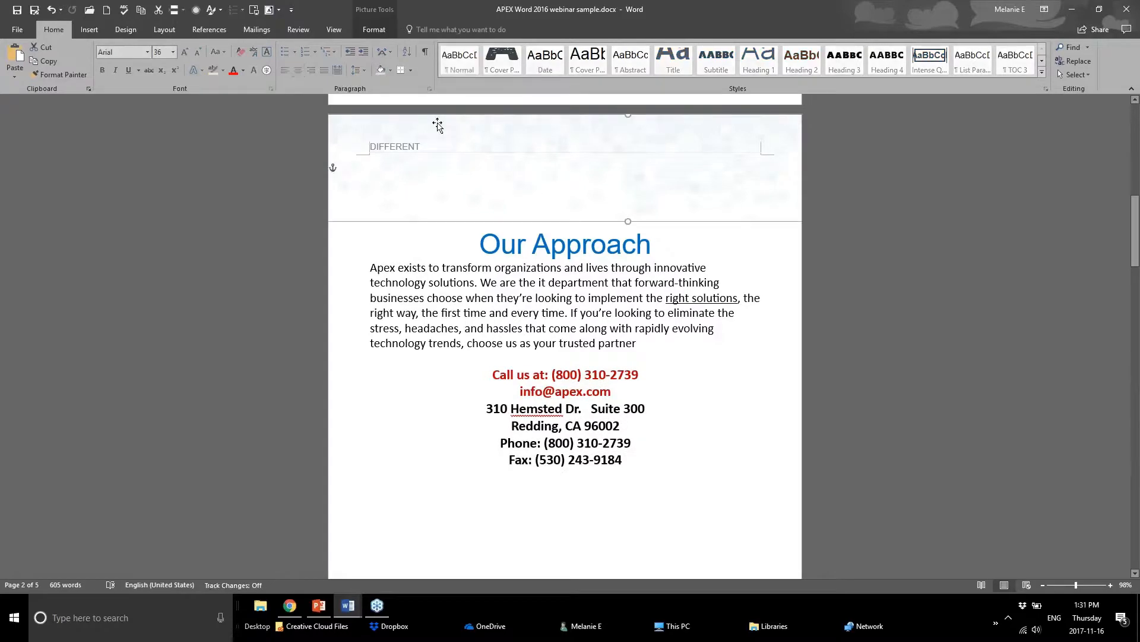
mouse_move(588, 169)
mouse_down()
mouse_move(611, 191)
mouse_move(588, 183)
mouse_up()
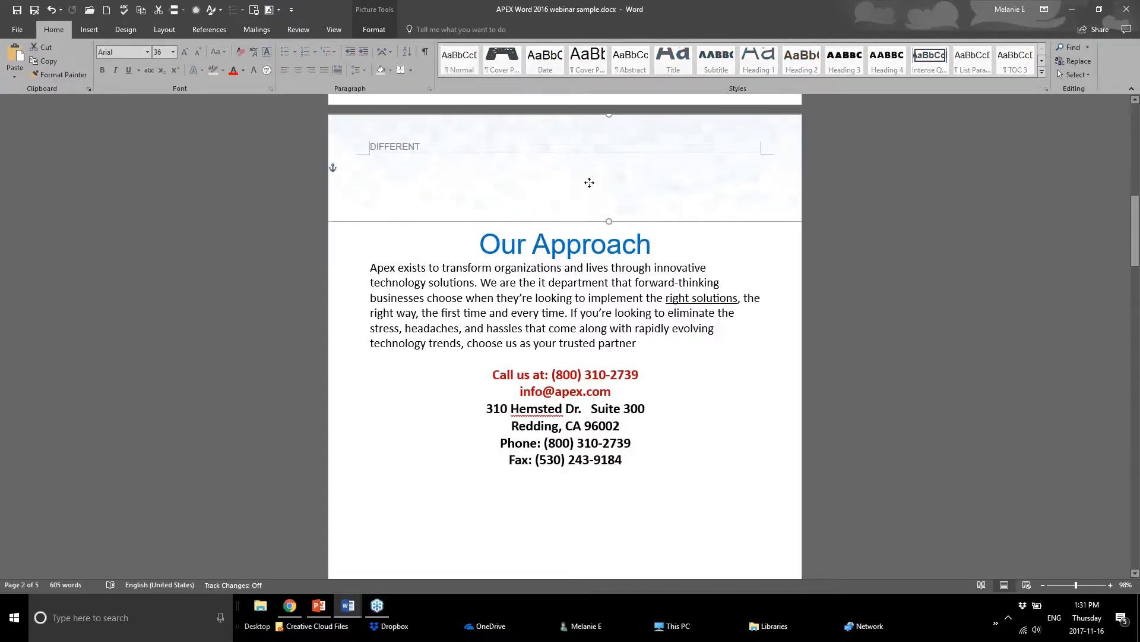
click(645, 449)
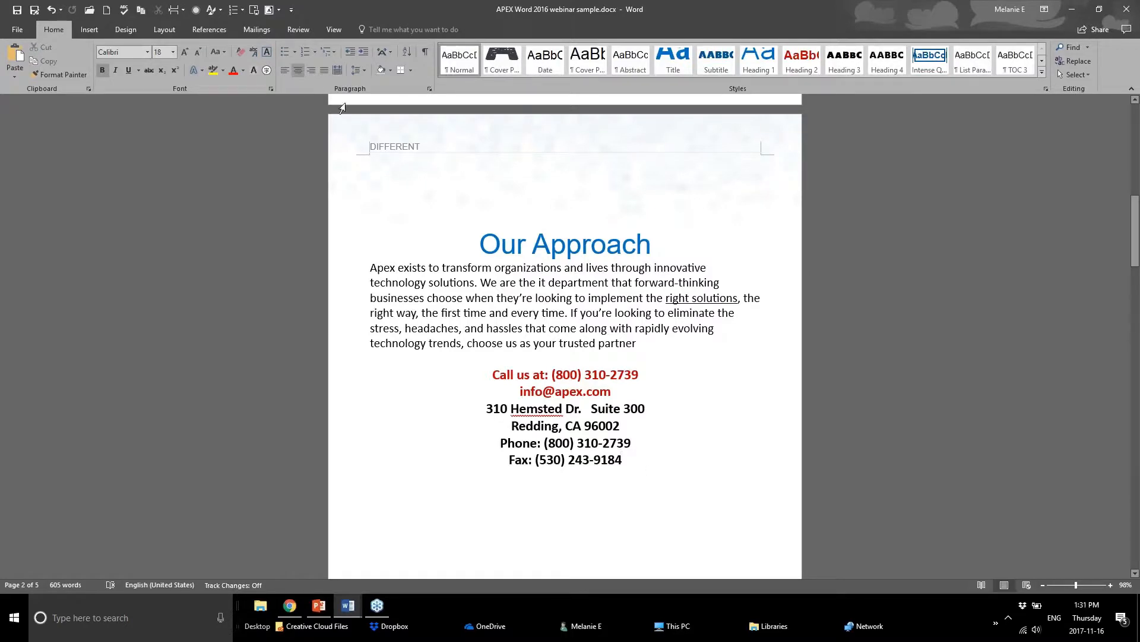
click(410, 162)
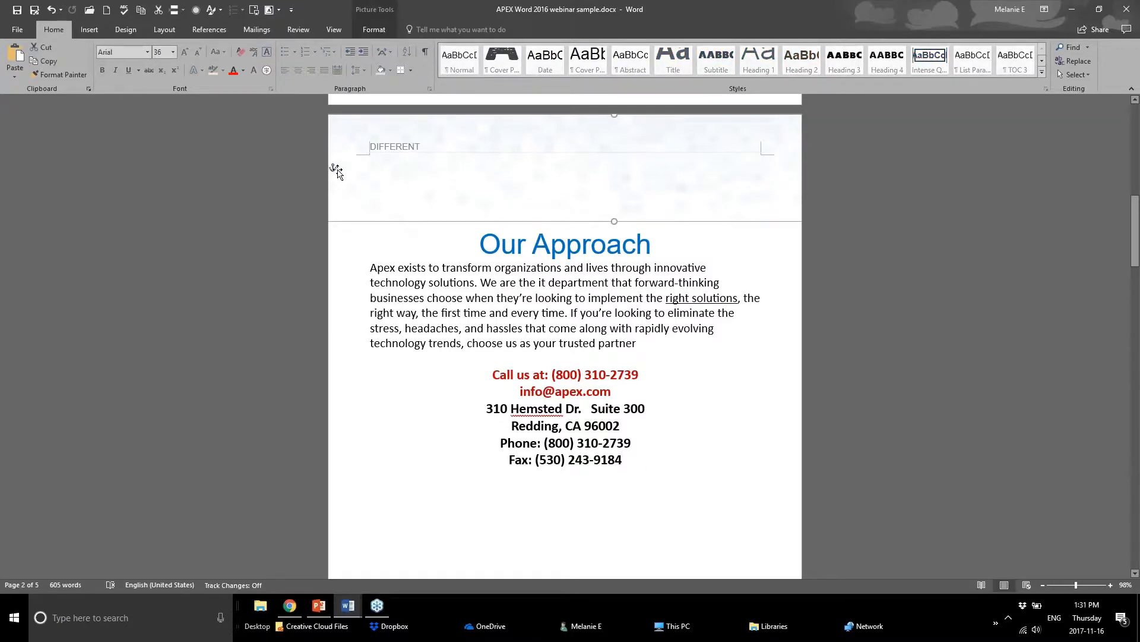
click(314, 164)
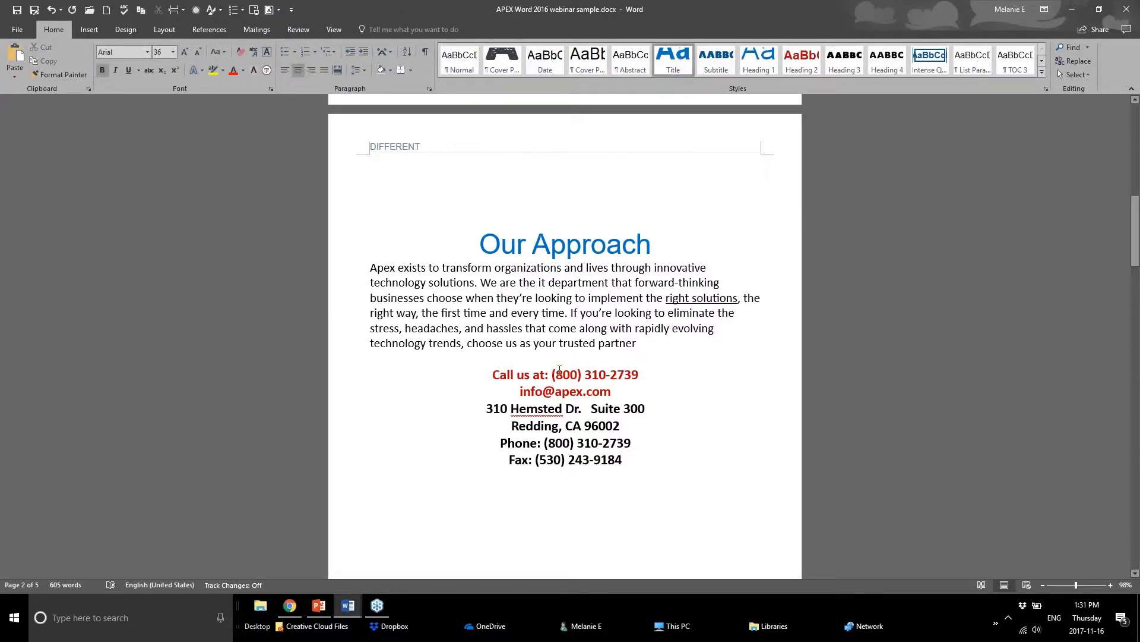
Copy the contact details block under Our Approach and review the paste options for the blank area below it
click(61, 74)
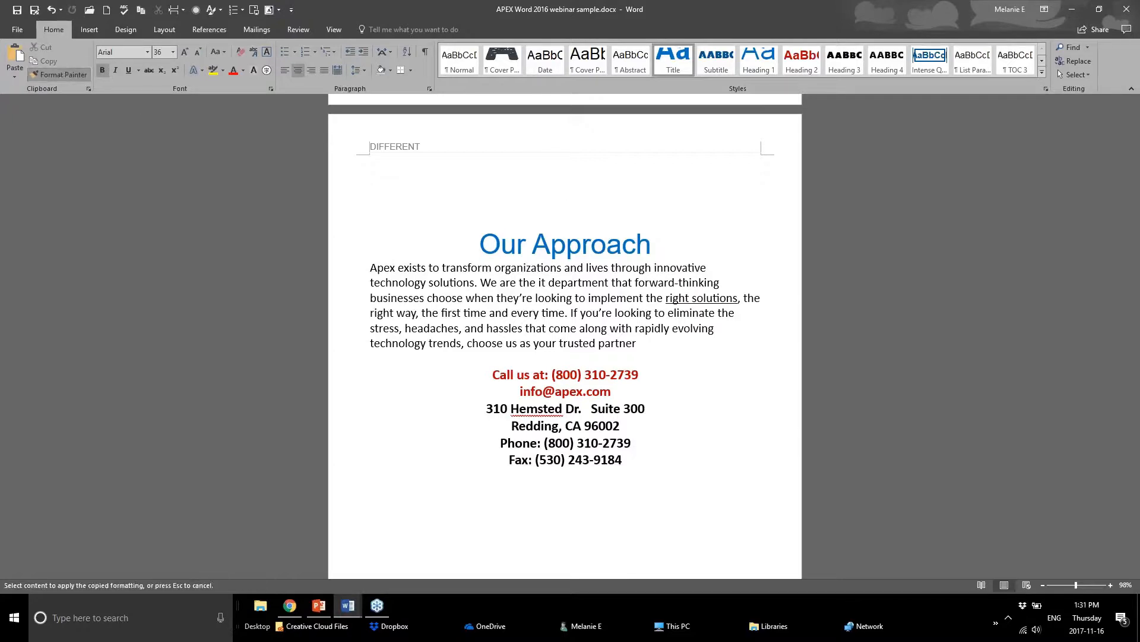
mouse_move(622, 459)
mouse_down()
mouse_move(583, 459)
mouse_move(492, 375)
mouse_up()
key(ctrl+c)
right_click(562, 271)
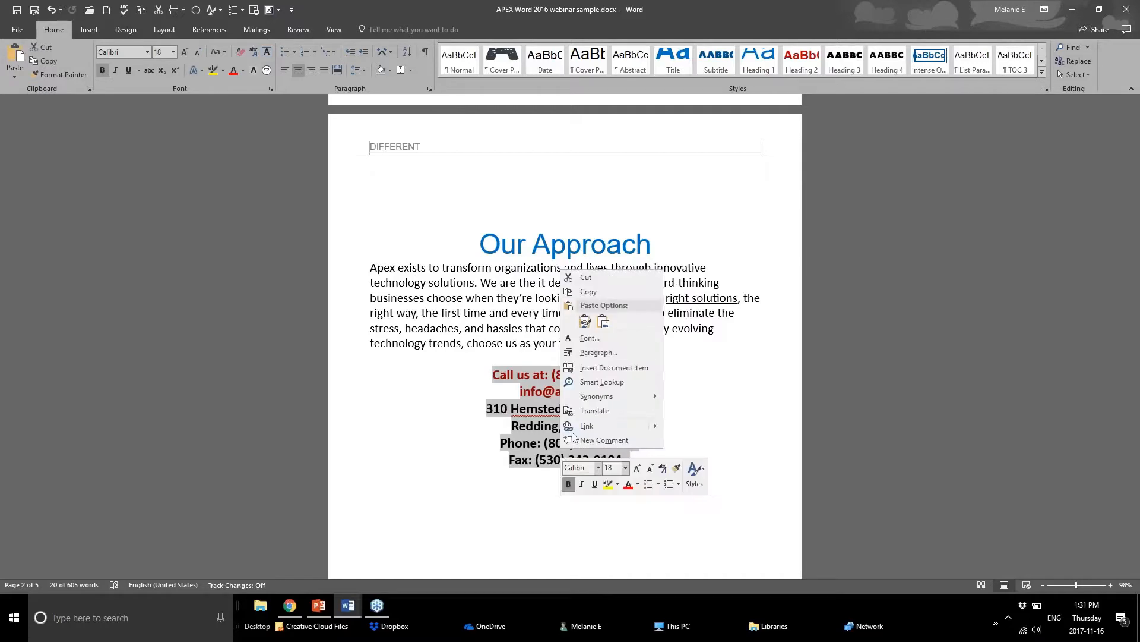
click(589, 292)
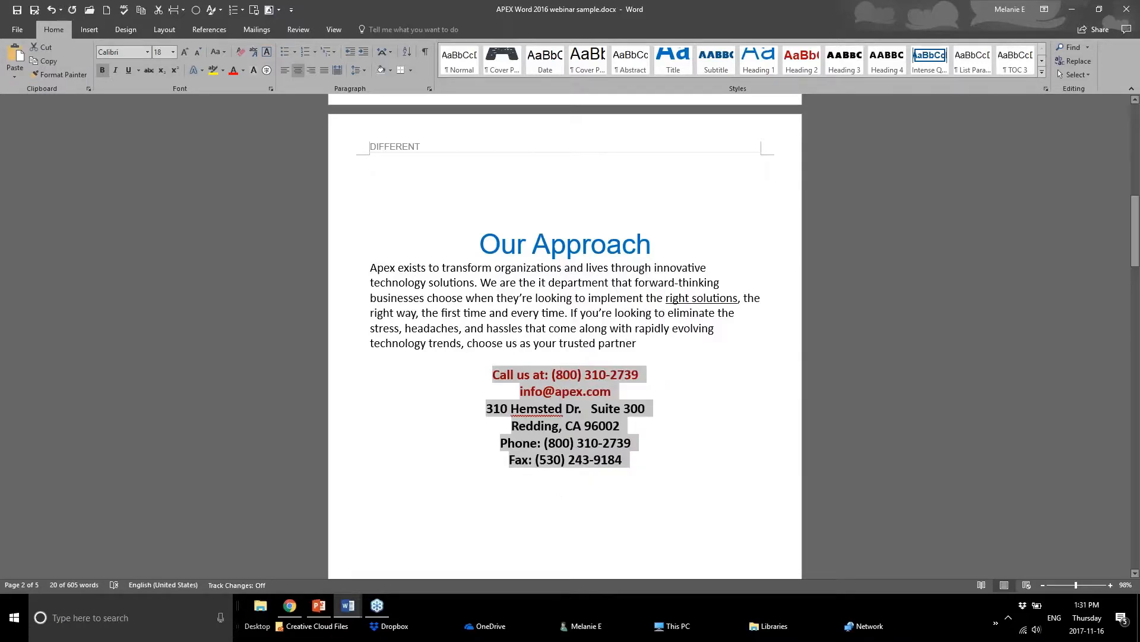
click(576, 522)
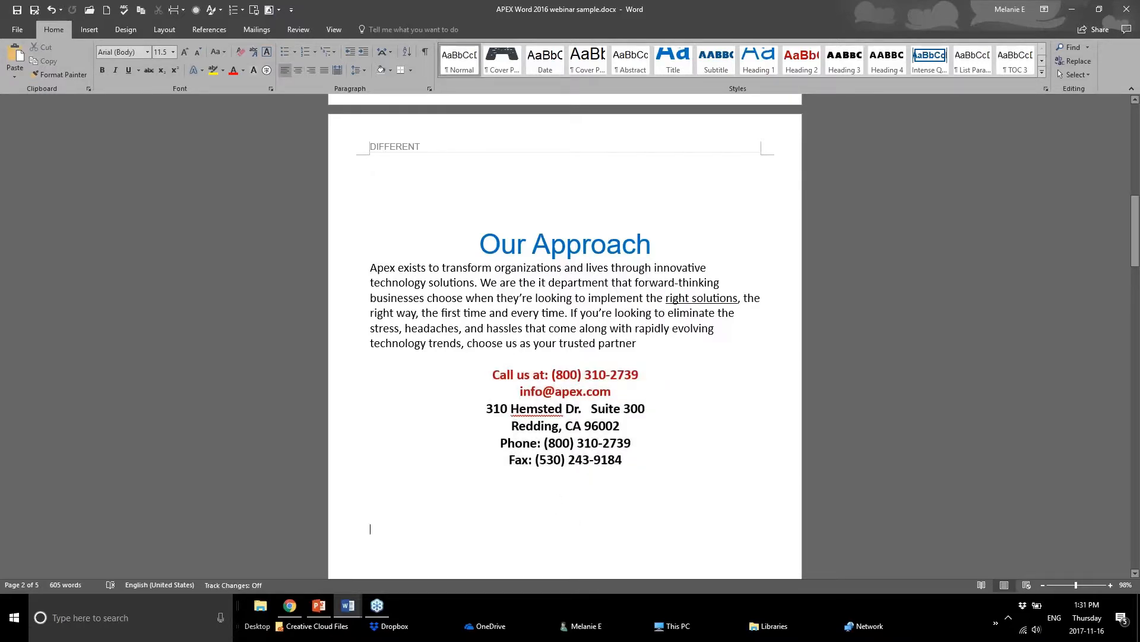
right_click(550, 518)
click(575, 387)
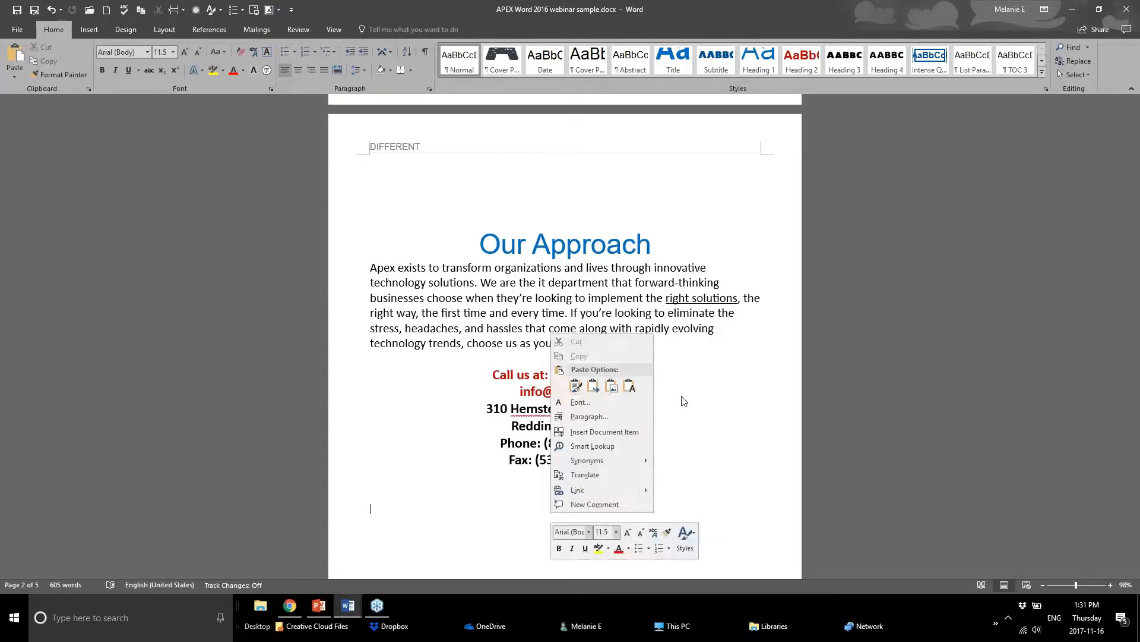
key(Escape)
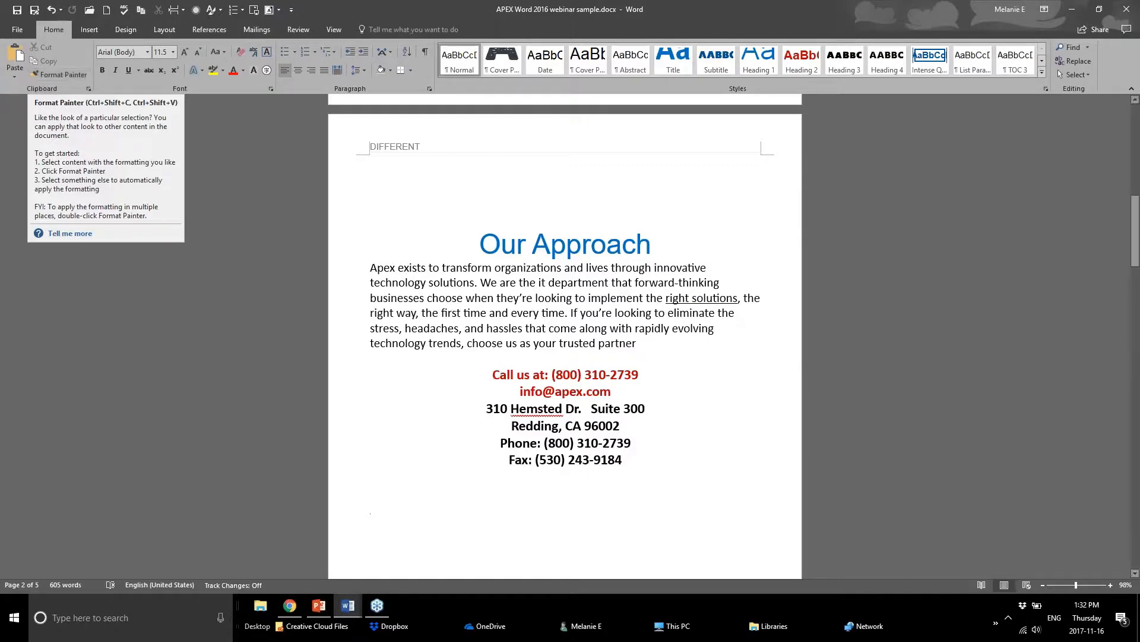
Apply the contact block's formatting with Format Painter to the word "time" in the Our Approach paragraph
click(582, 425)
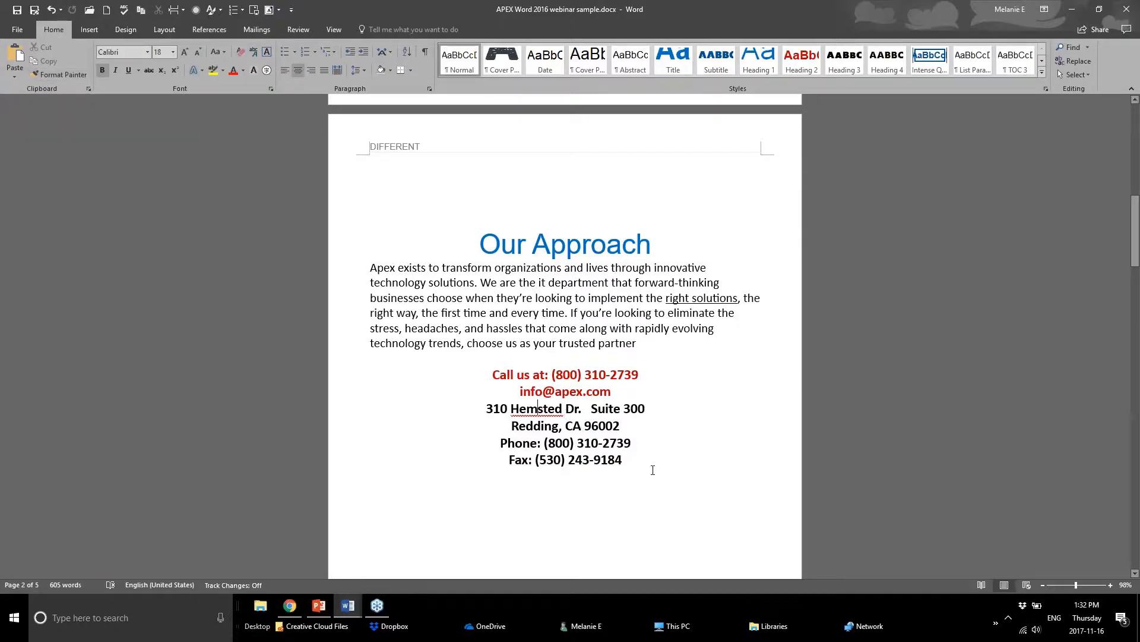
drag(654, 465, 493, 373)
click(61, 74)
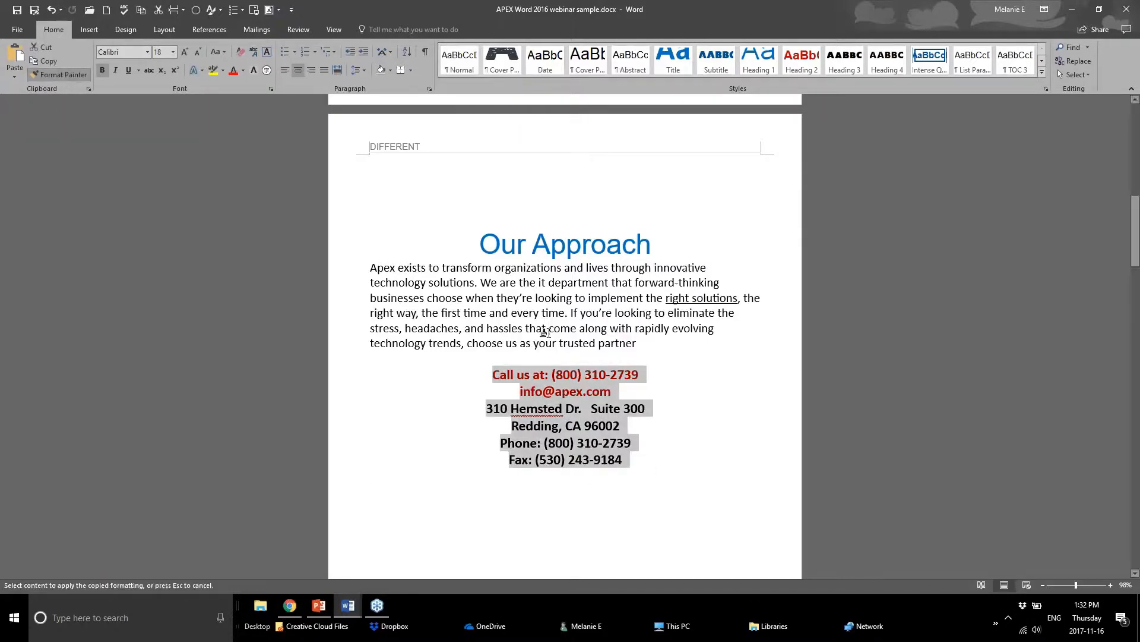
click(561, 313)
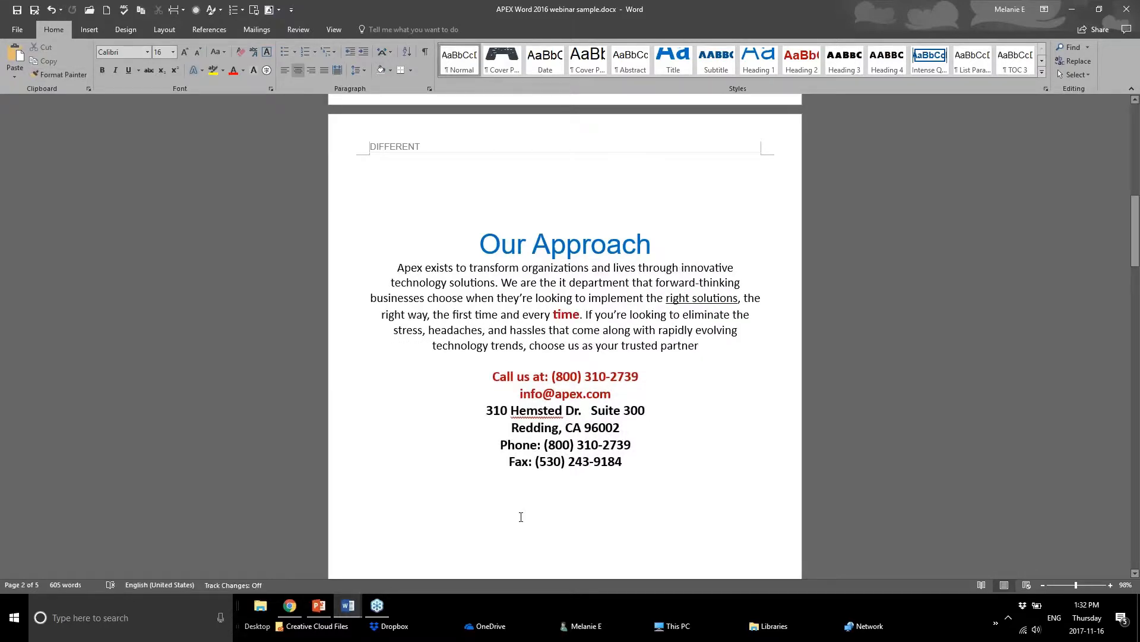
drag(700, 345, 479, 238)
click(558, 427)
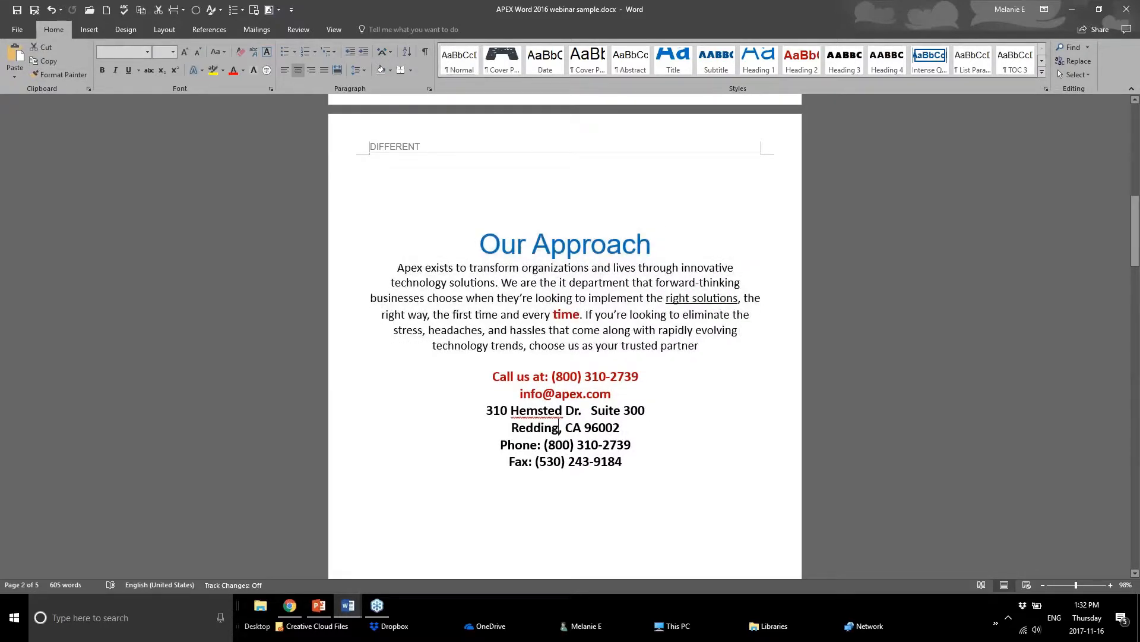
drag(612, 465, 493, 373)
click(578, 519)
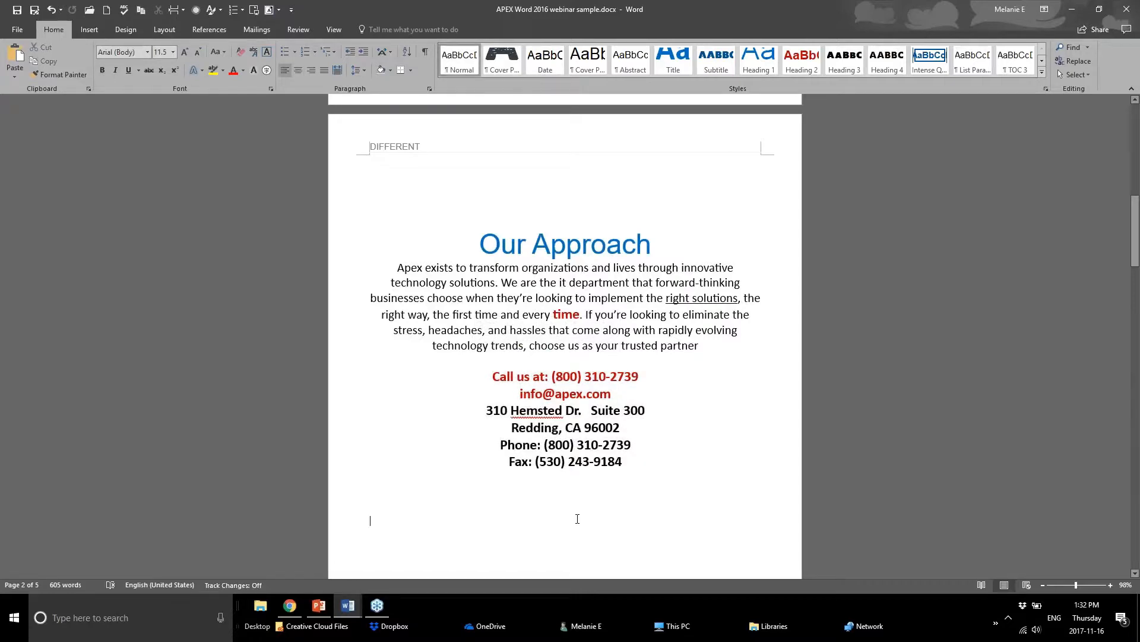
drag(624, 467, 492, 373)
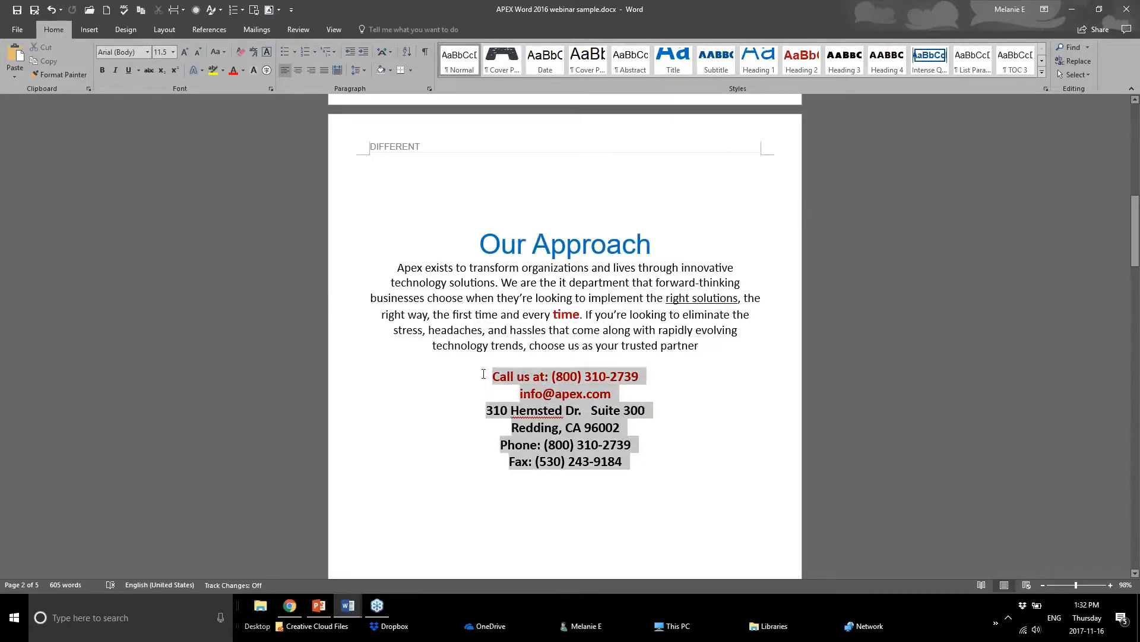
click(577, 444)
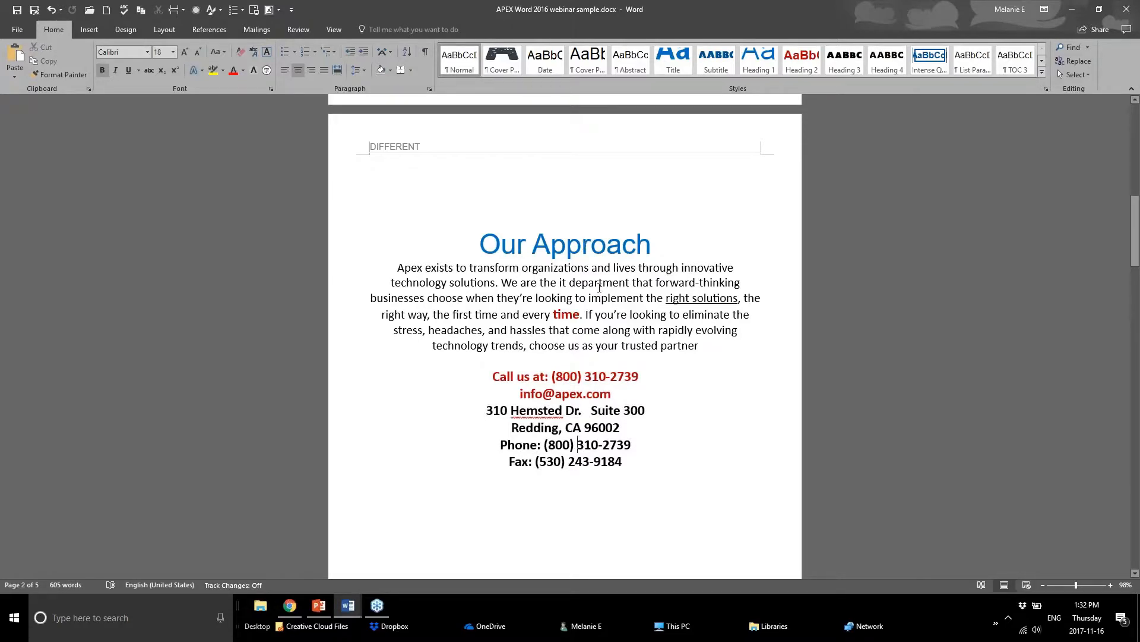
double_click(569, 316)
drag(743, 340, 381, 267)
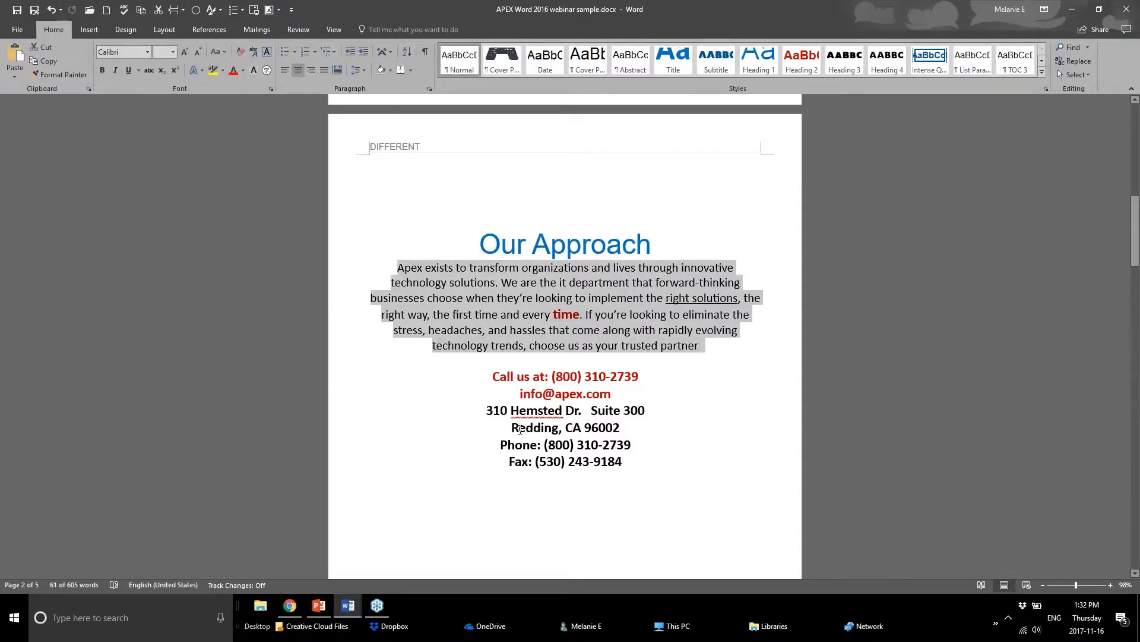
drag(628, 462, 520, 392)
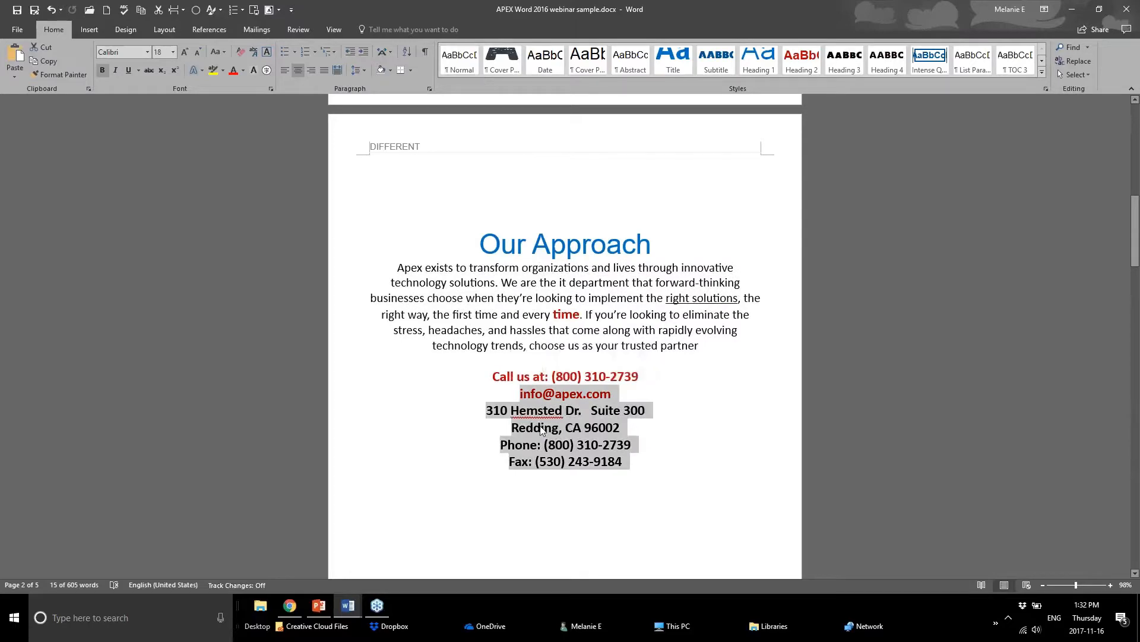
right_click(541, 426)
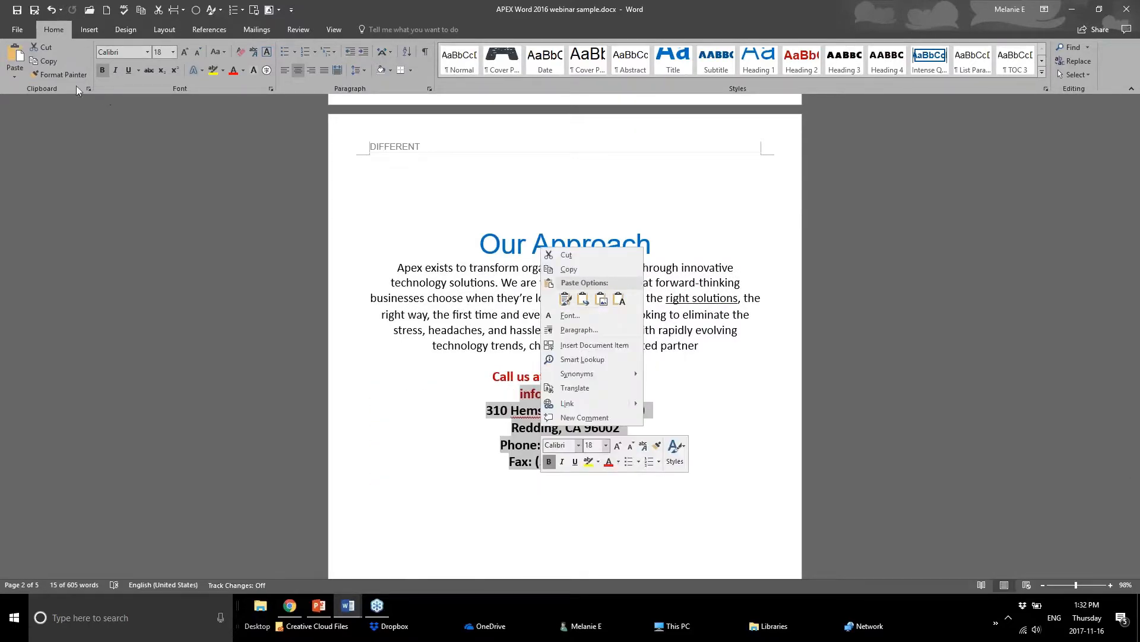
click(14, 76)
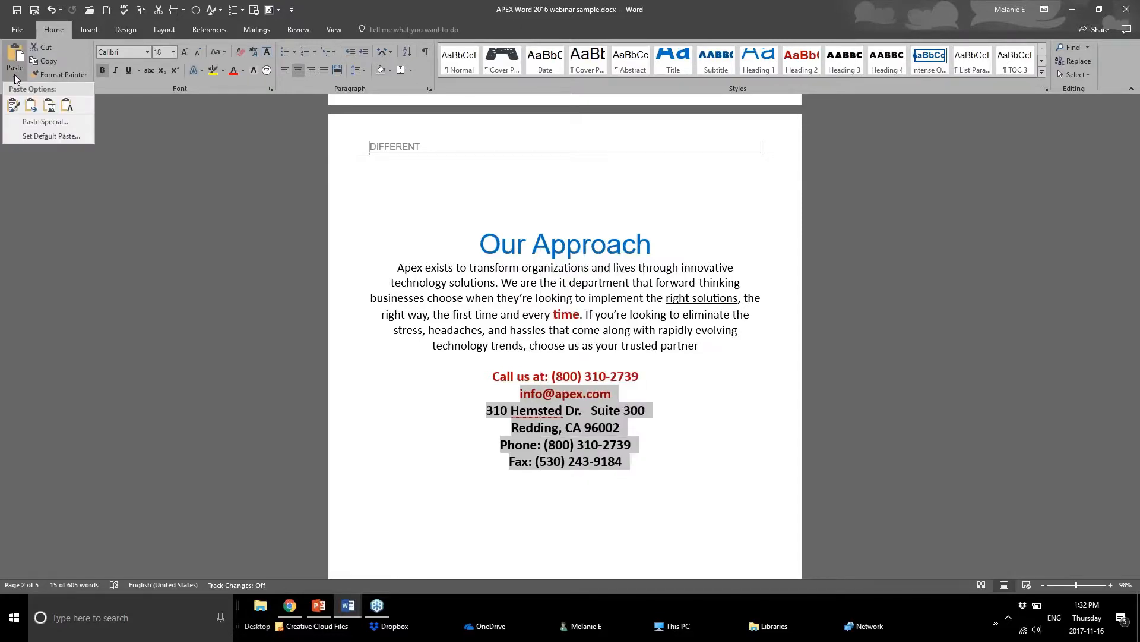
Switch to the PowerPoint presentation and advance to the Search & Replace 2.0 slide
click(311, 605)
scroll(70, 306, down, 2)
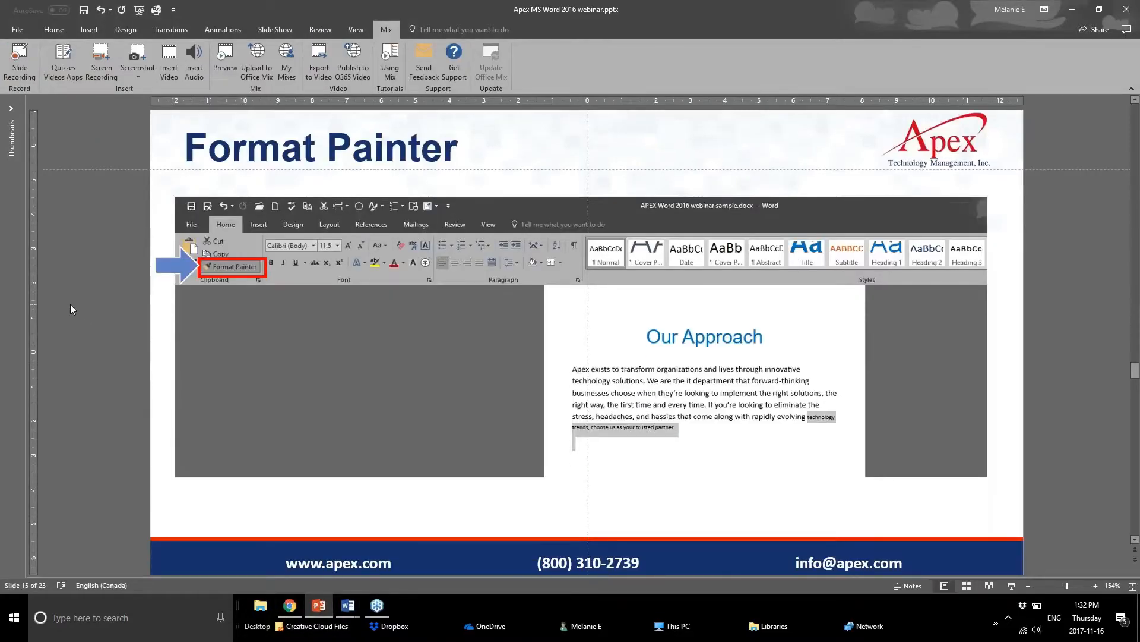
scroll(70, 304, down, 2)
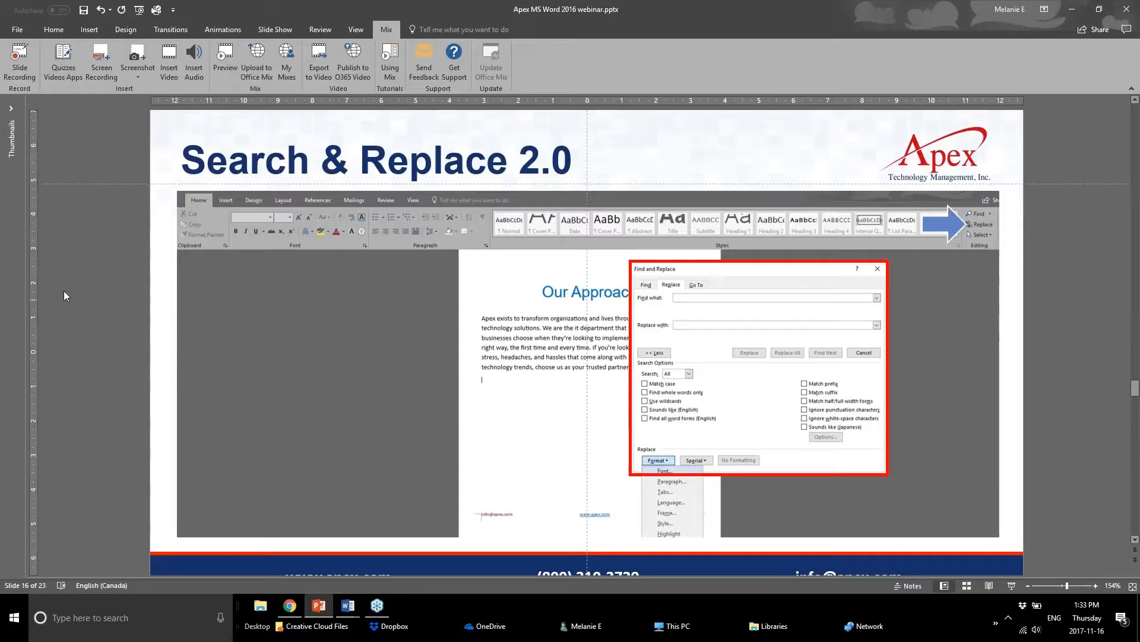
Switch back to the Word document and examine the underlined words "knows" and "Our reputation" on the Our Technology page
mouse_move(357, 603)
click(284, 555)
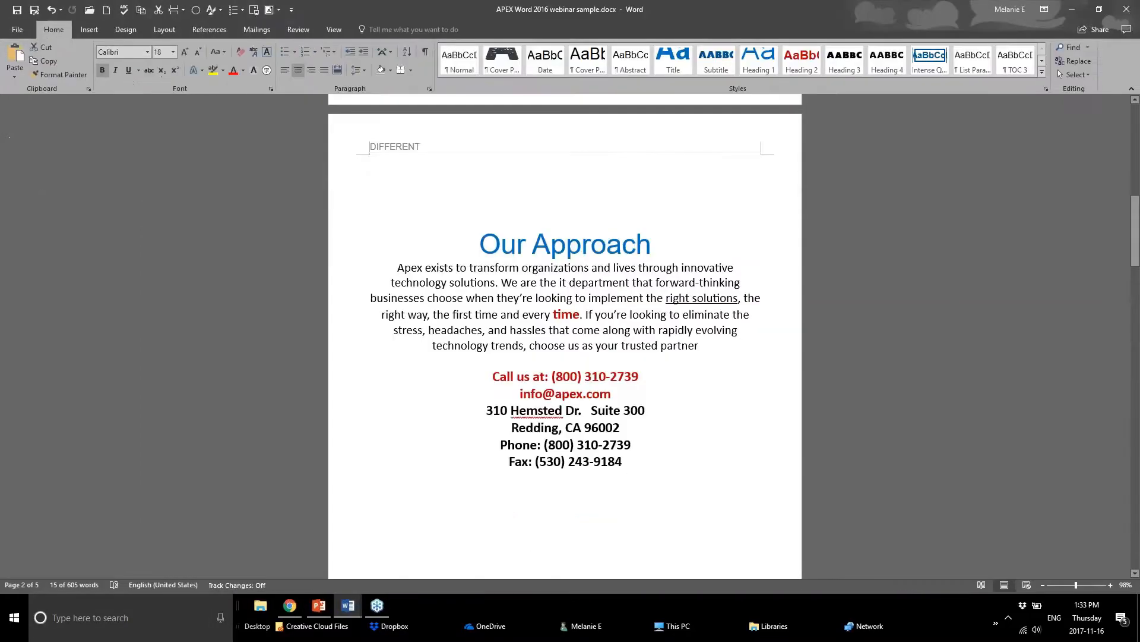
scroll(565, 332, up, 7)
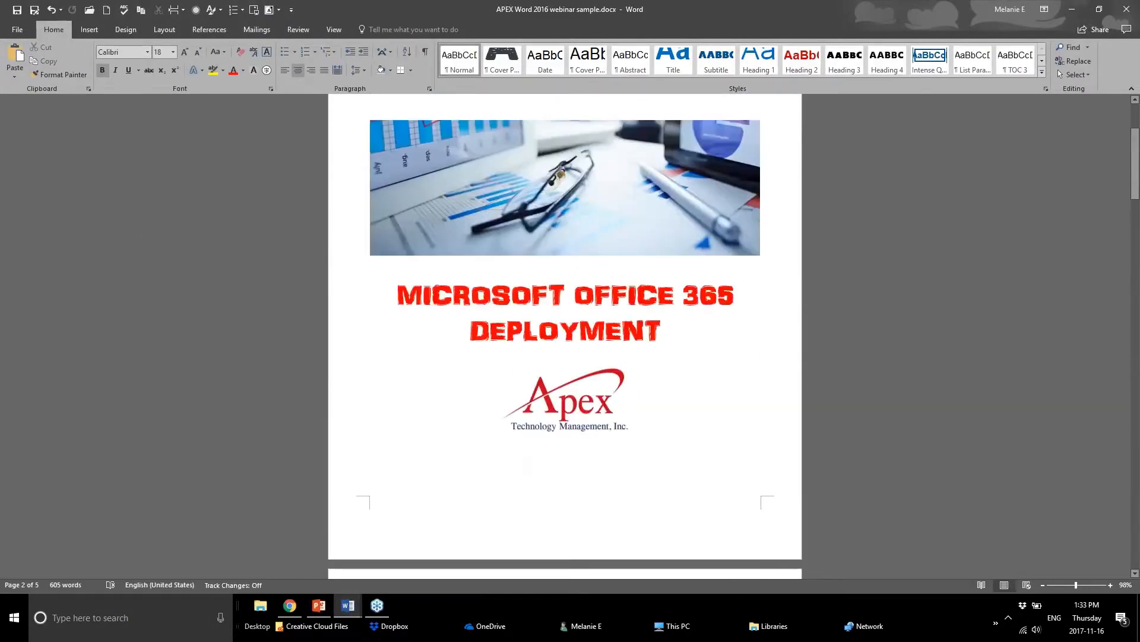
scroll(565, 333, down, 10)
scroll(565, 333, down, 5)
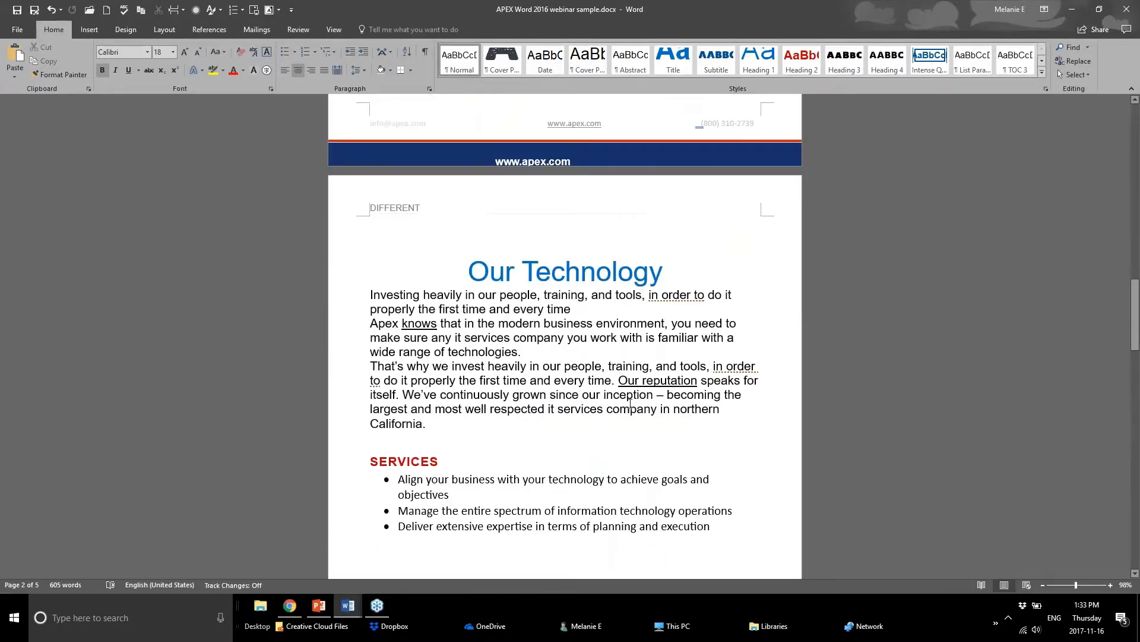
click(620, 394)
click(350, 295)
click(456, 380)
drag(437, 323, 417, 323)
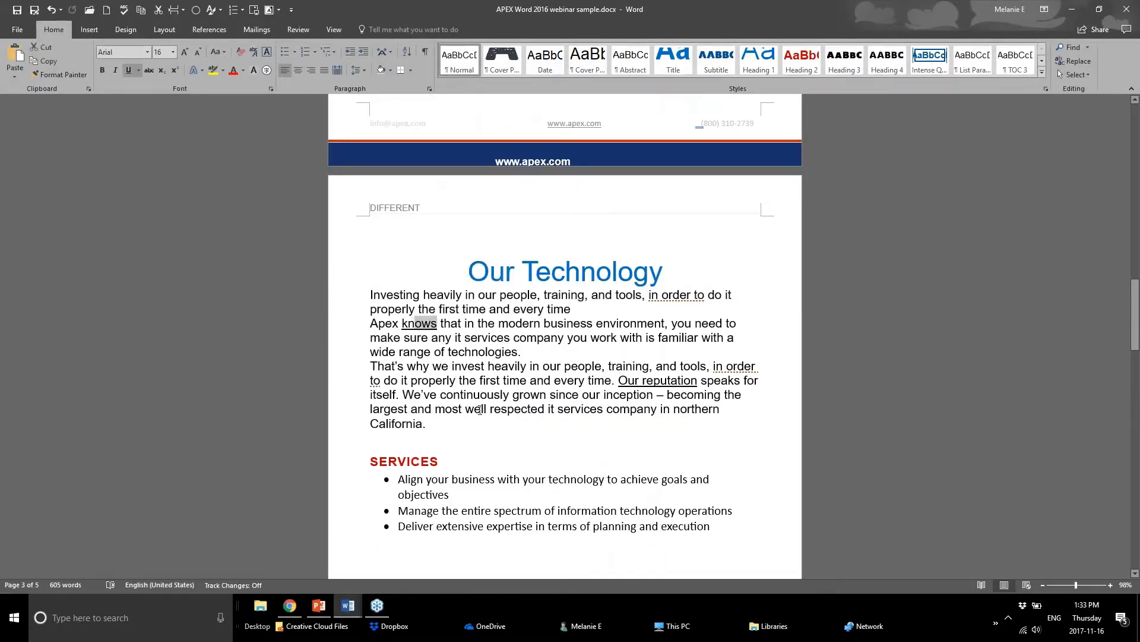
click(481, 409)
double_click(415, 324)
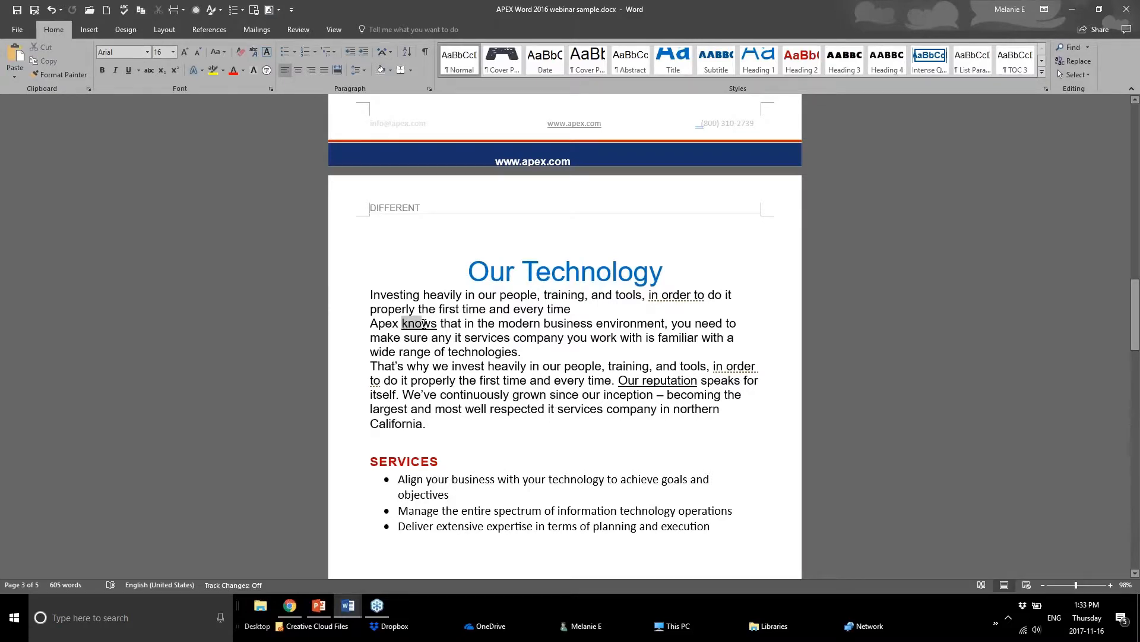
click(453, 366)
double_click(689, 378)
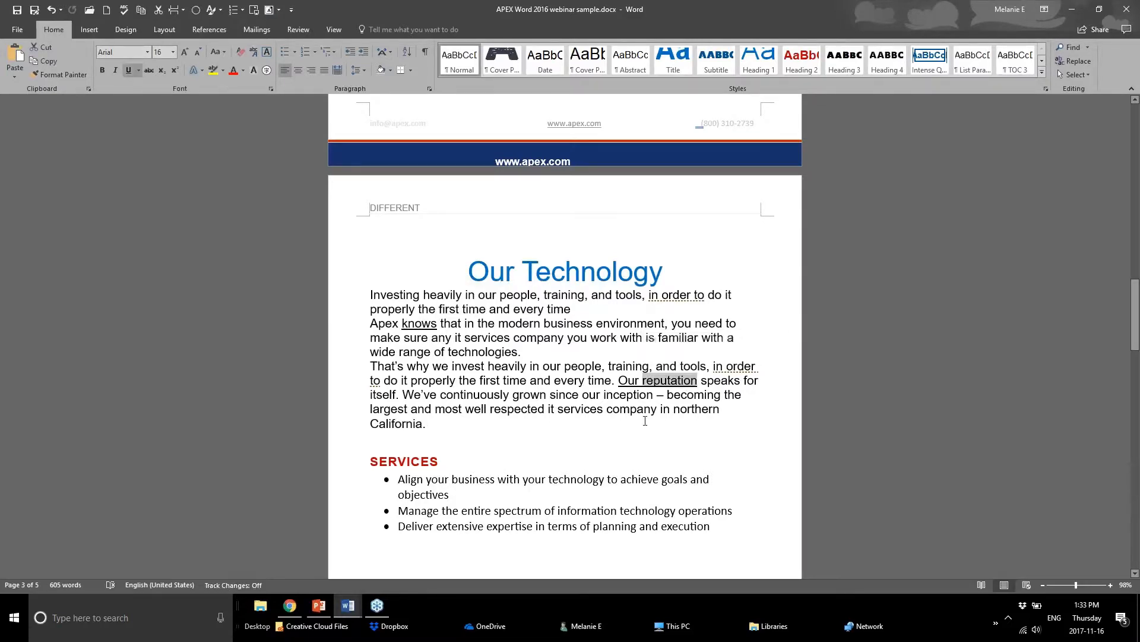
click(689, 378)
Look through the remaining pages for underlined text and examine "right solutions" in the Our Approach paragraph
scroll(689, 379, down, 15)
scroll(658, 454, down, 14)
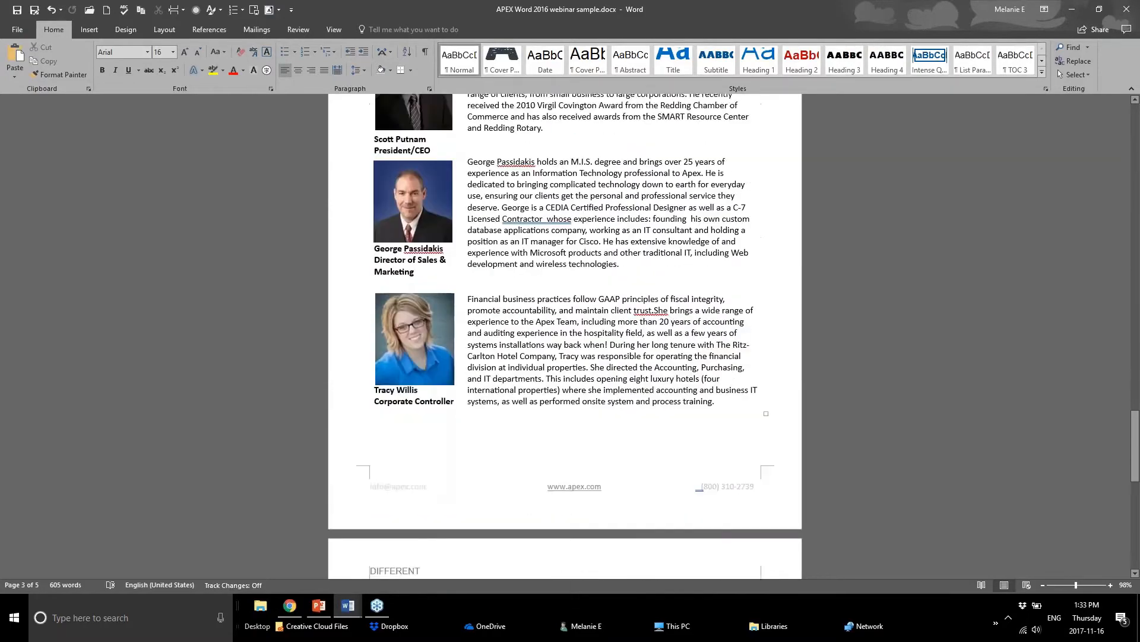
scroll(658, 455, up, 8)
scroll(658, 455, up, 14)
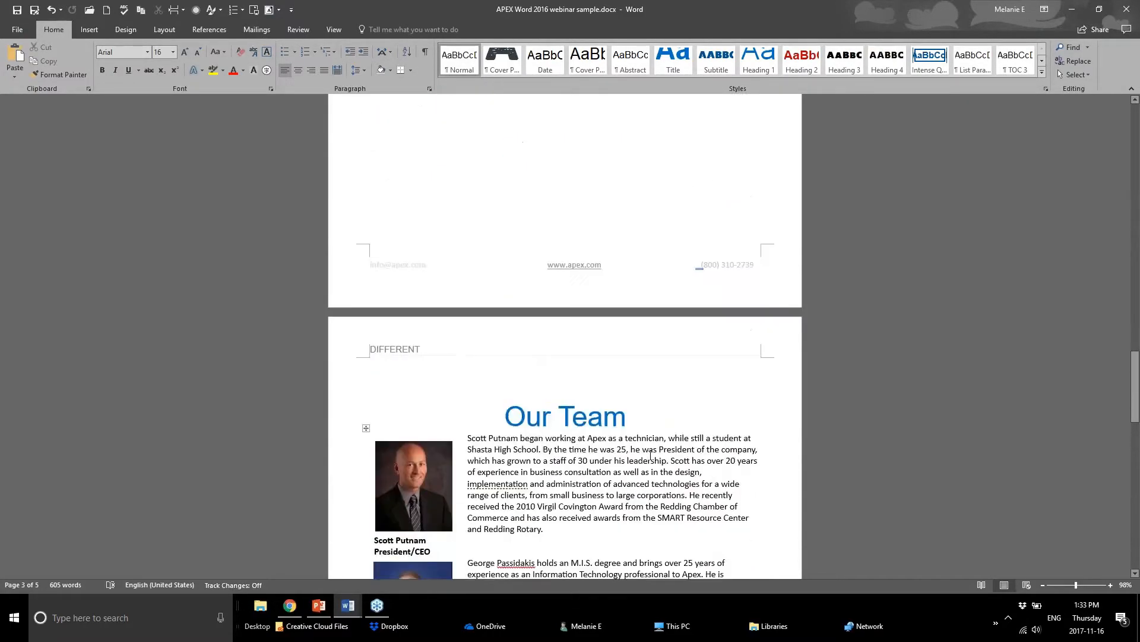
scroll(640, 383, up, 6)
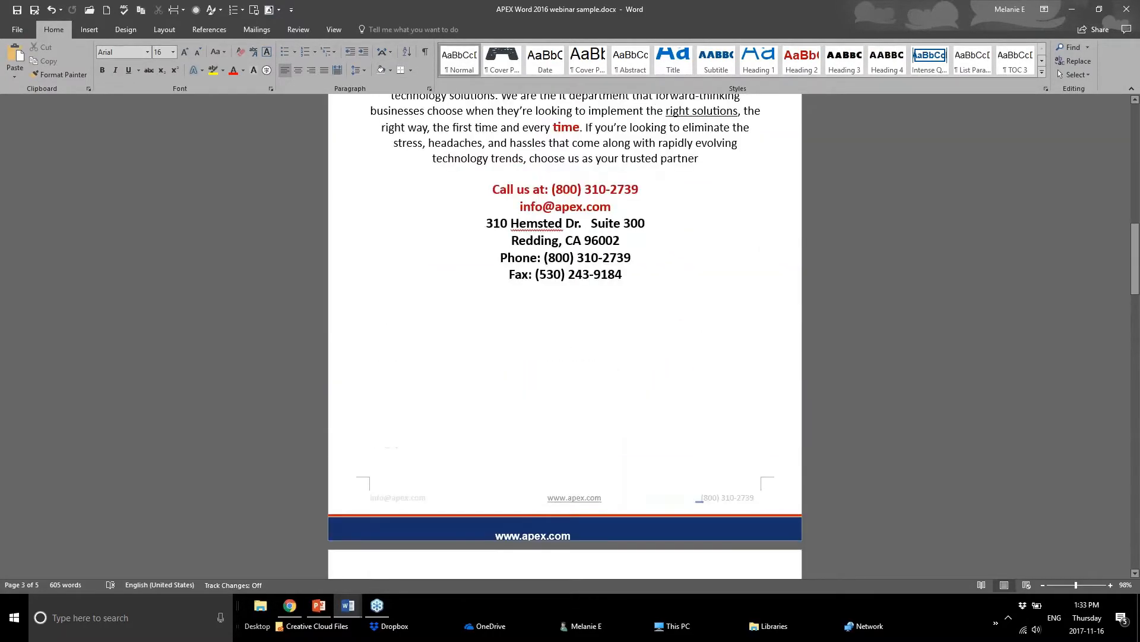
drag(738, 164, 666, 165)
click(603, 397)
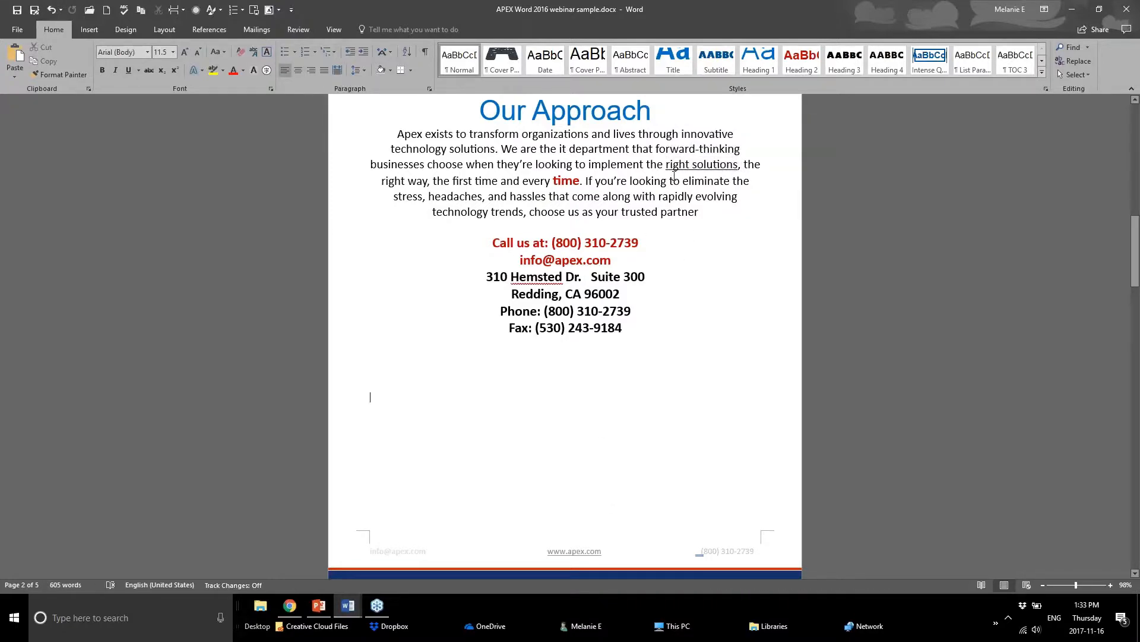
drag(666, 164, 738, 165)
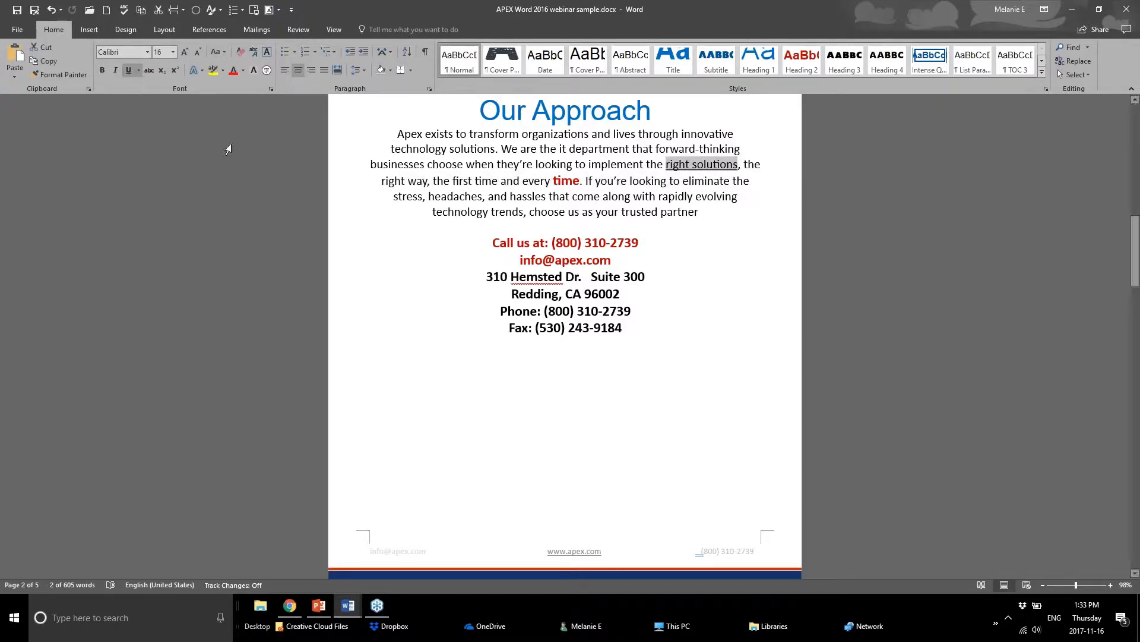
click(227, 349)
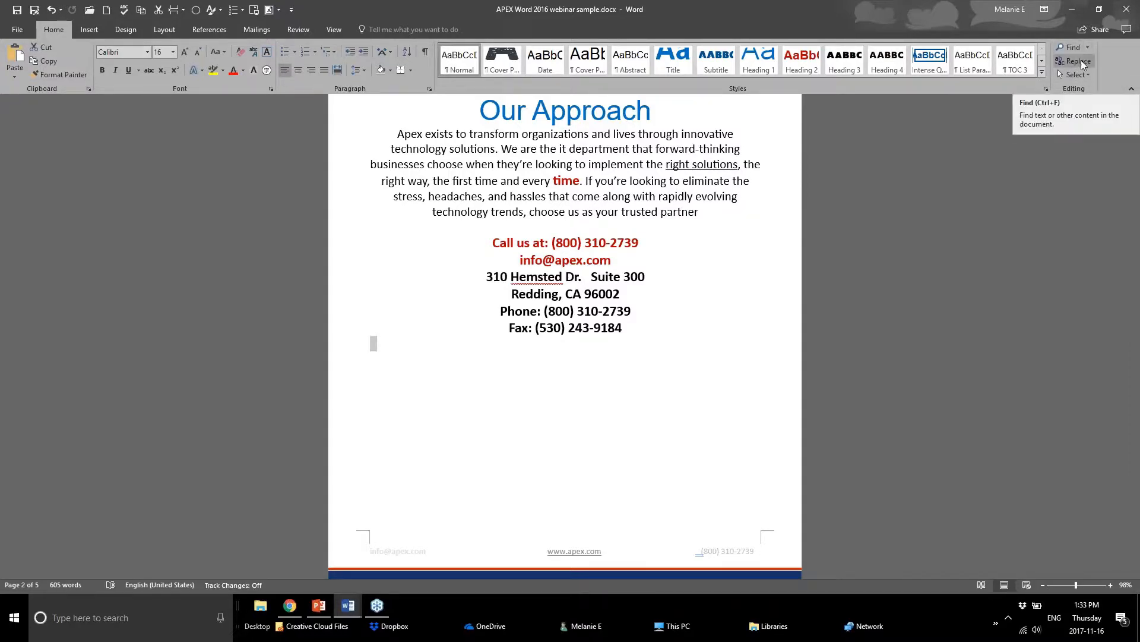
Open Find and Replace for replacing text and set the search format to a single underline
click(1081, 62)
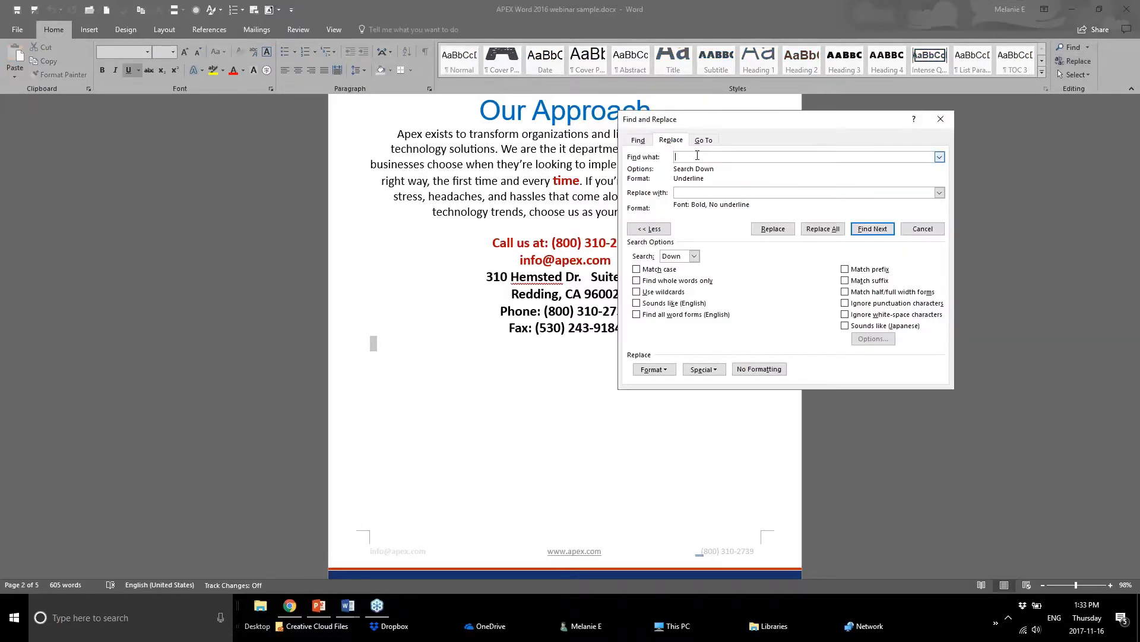
click(708, 193)
click(654, 371)
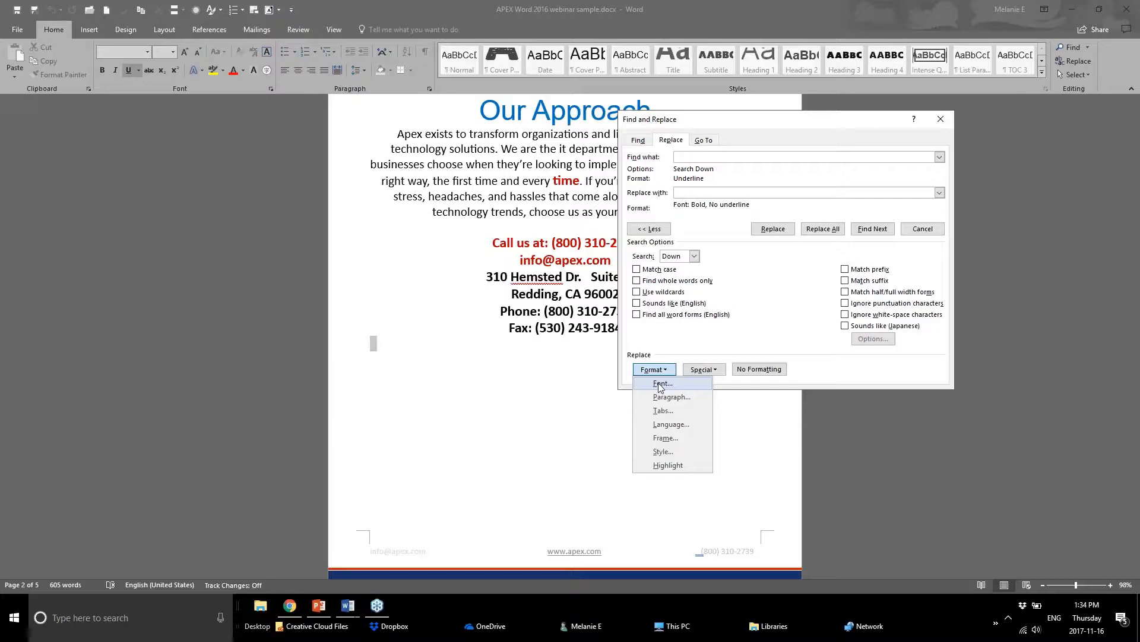
click(705, 330)
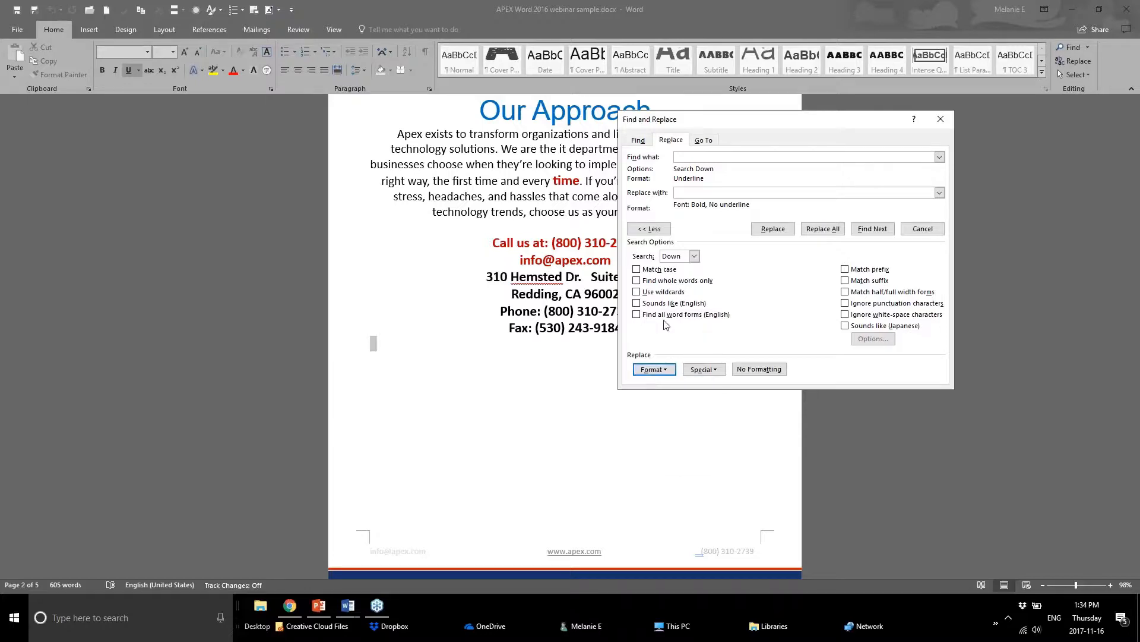
click(681, 156)
click(662, 370)
click(663, 381)
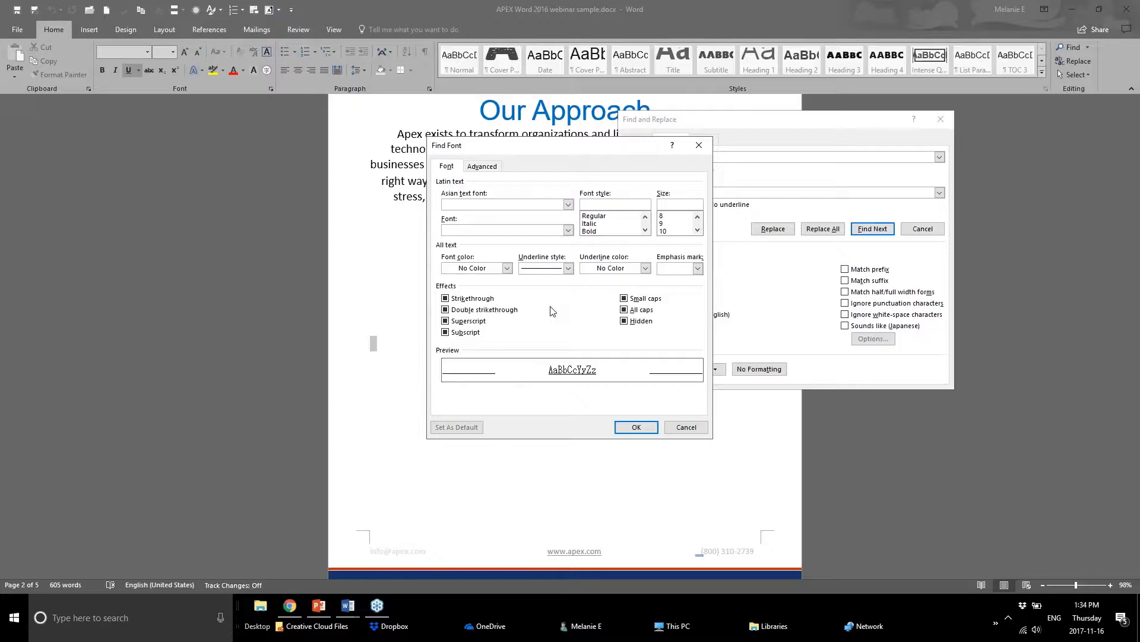
click(567, 269)
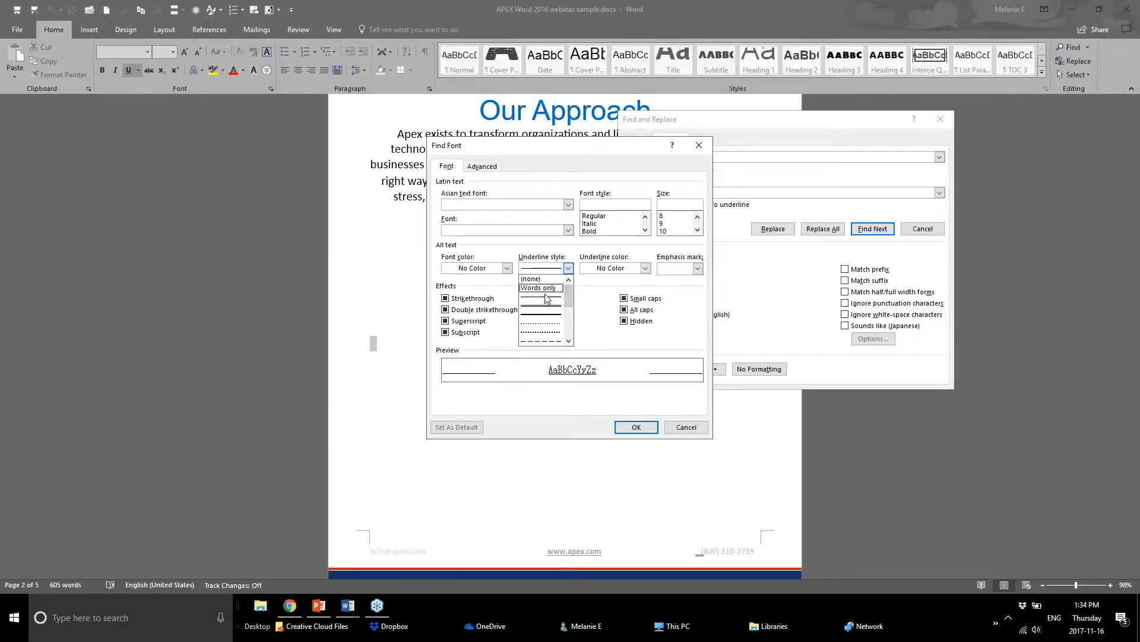
click(546, 298)
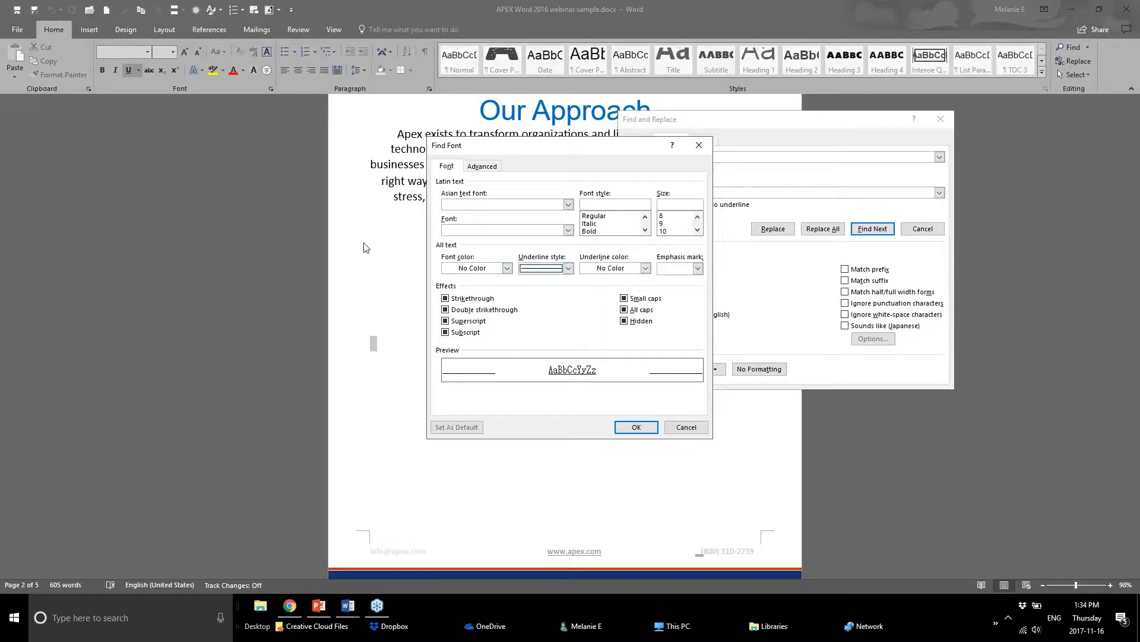
click(636, 428)
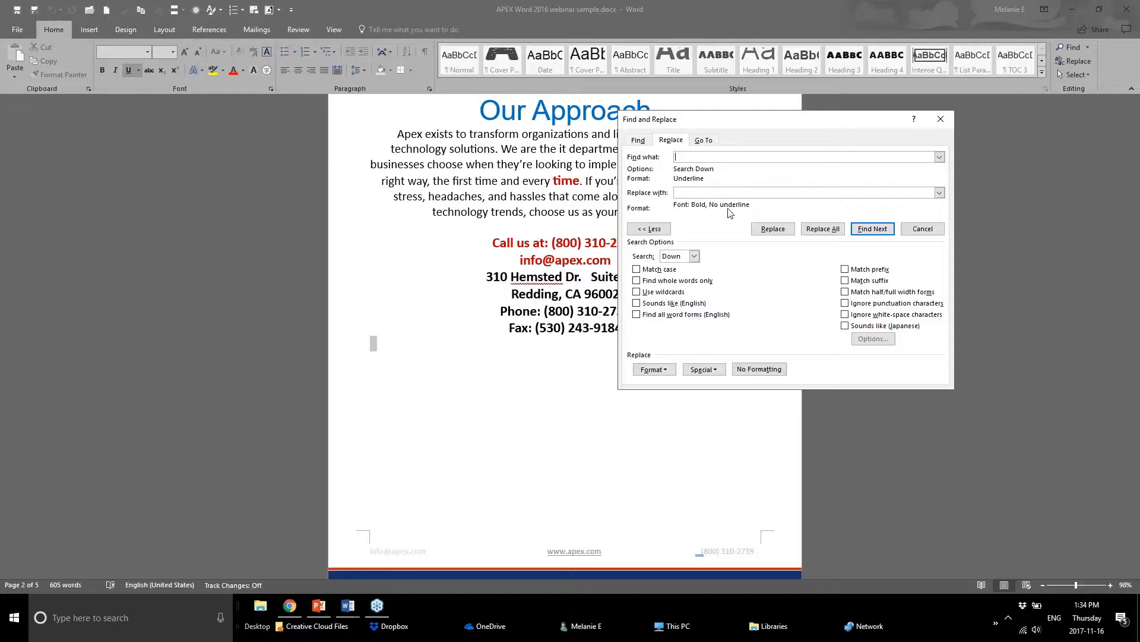
Set the replacement font format to Bold only, leaving the underline style unspecified
click(706, 192)
click(653, 368)
click(659, 383)
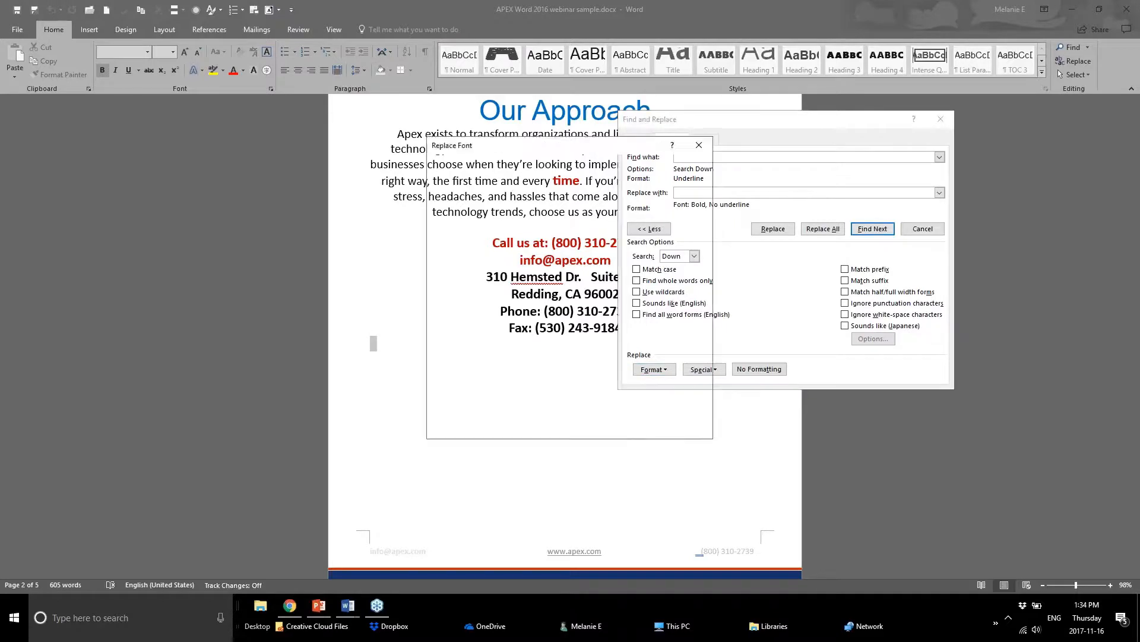
click(568, 268)
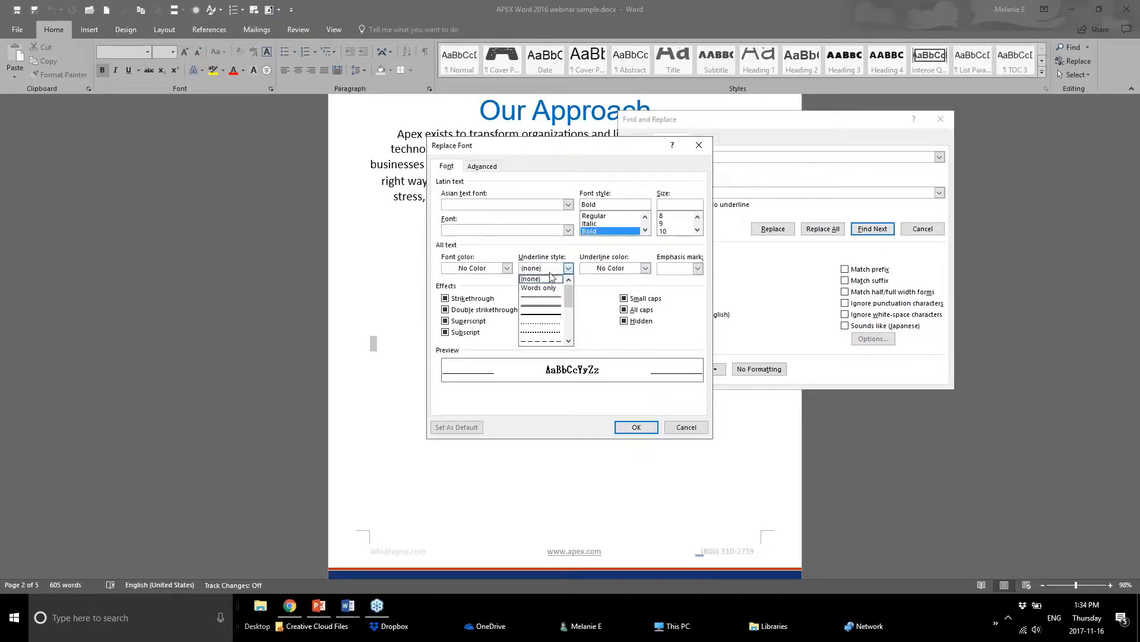
click(552, 286)
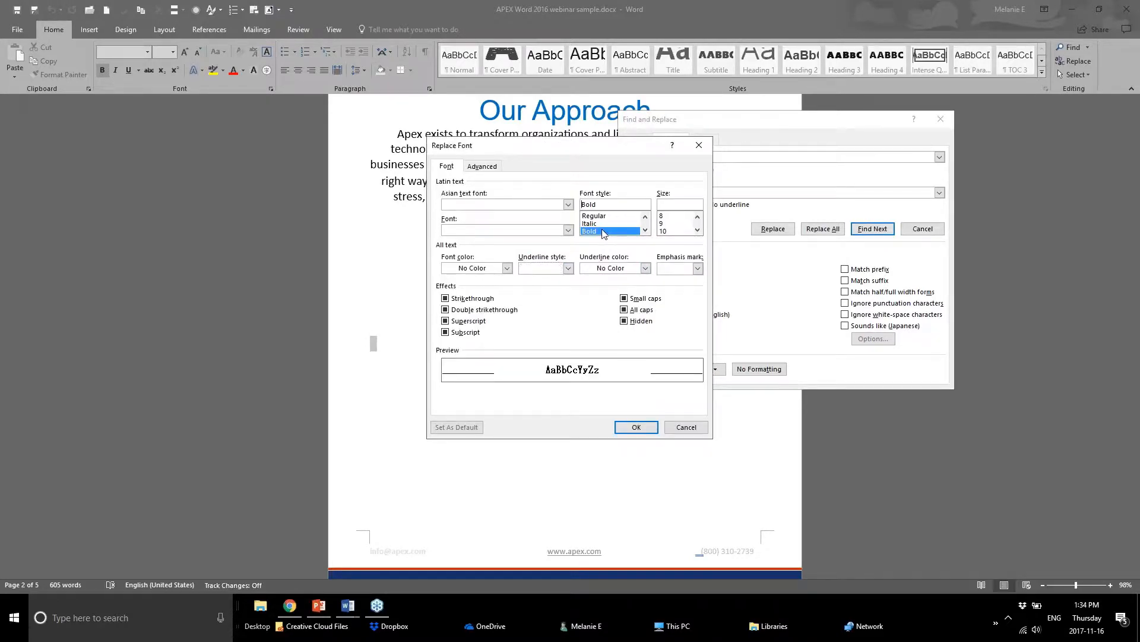
click(637, 427)
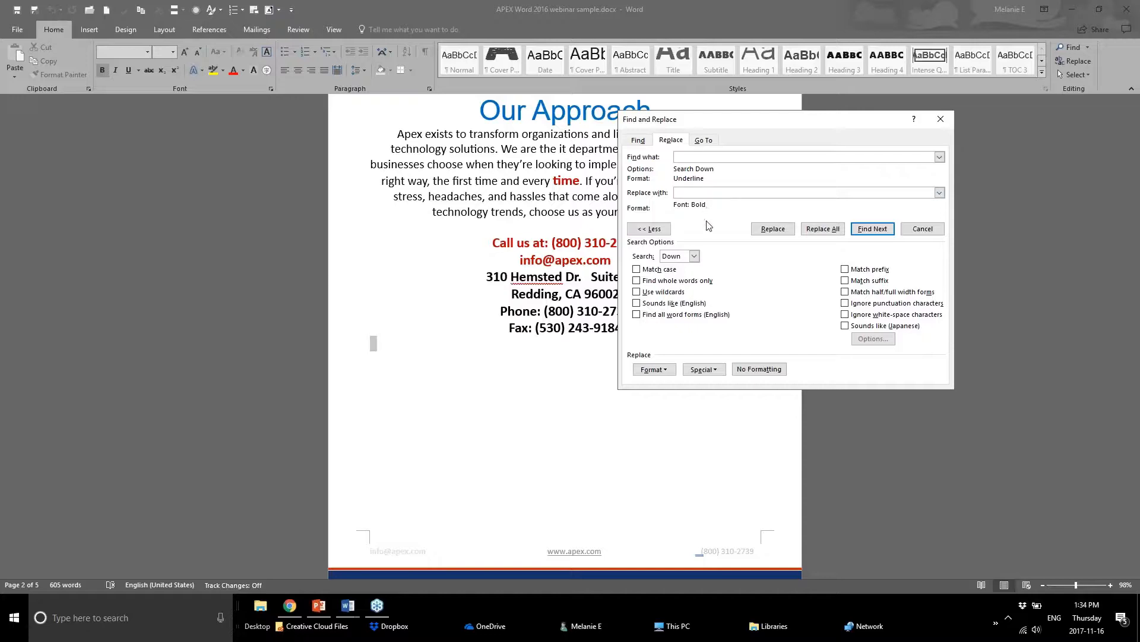
Replace the underlined words one occurrence at a time with the bold format, including "knows", "Our reputation" and "your idea"
drag(780, 126, 946, 112)
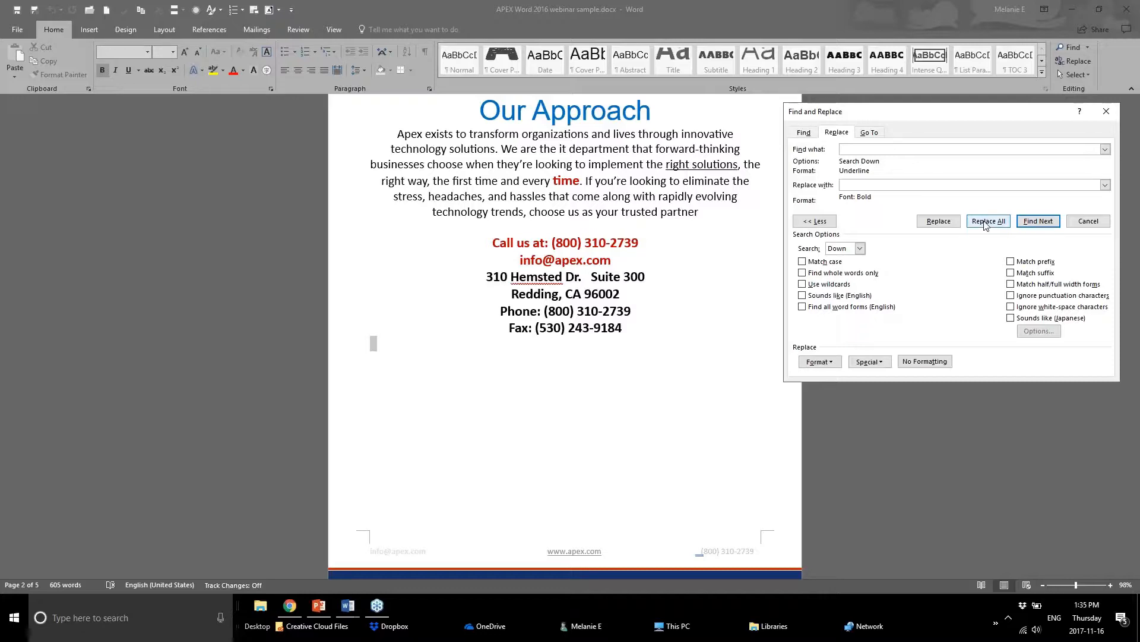
click(939, 221)
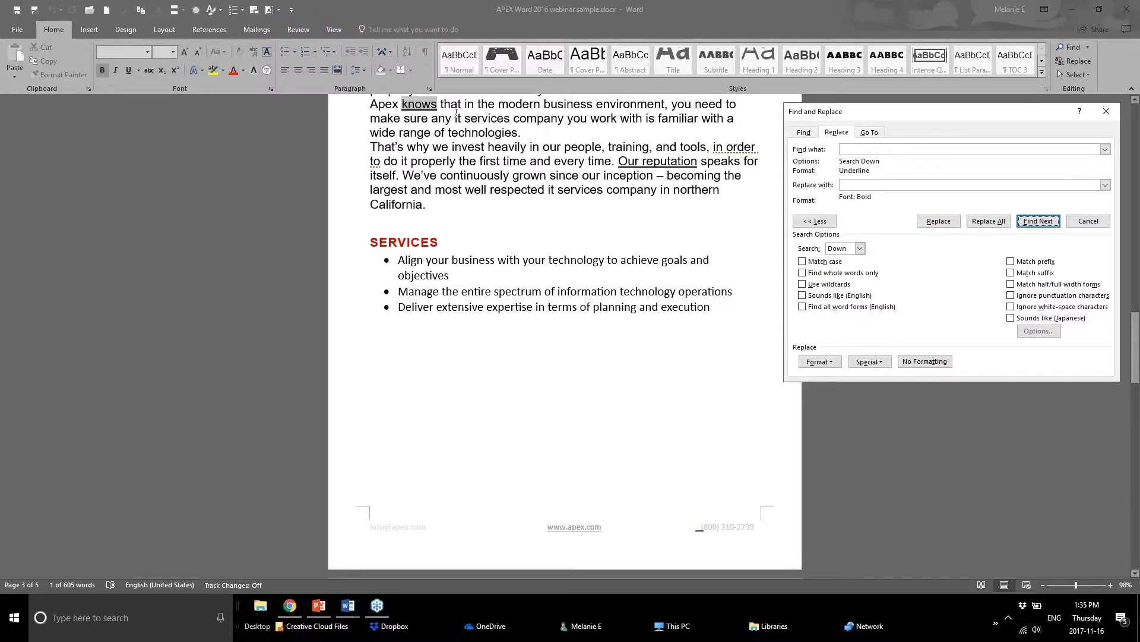
click(932, 225)
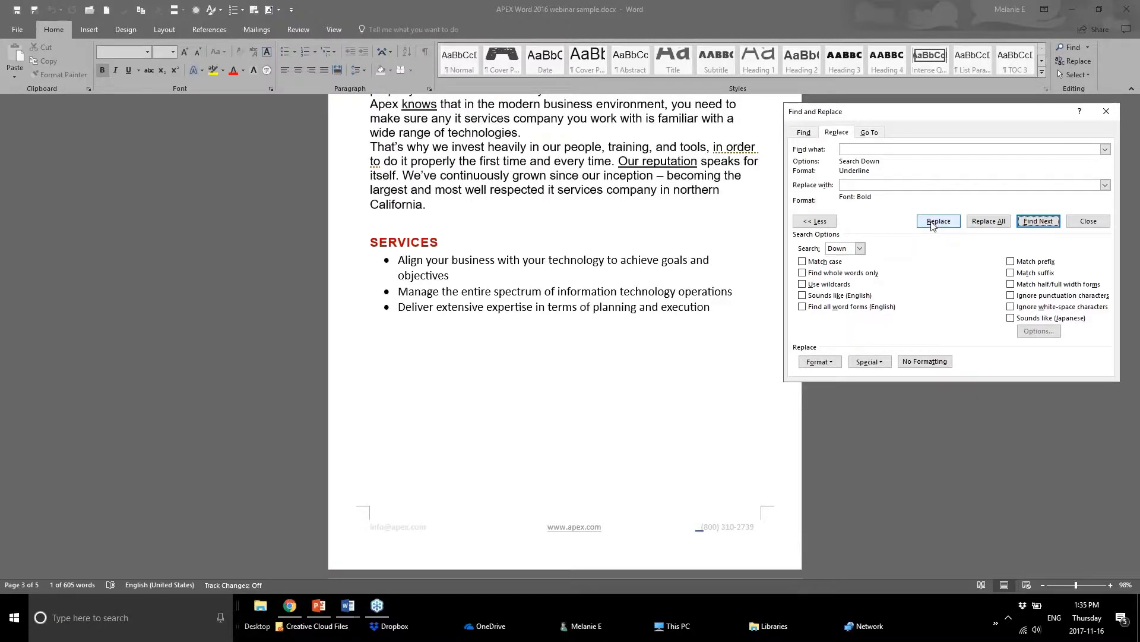
click(933, 225)
click(932, 224)
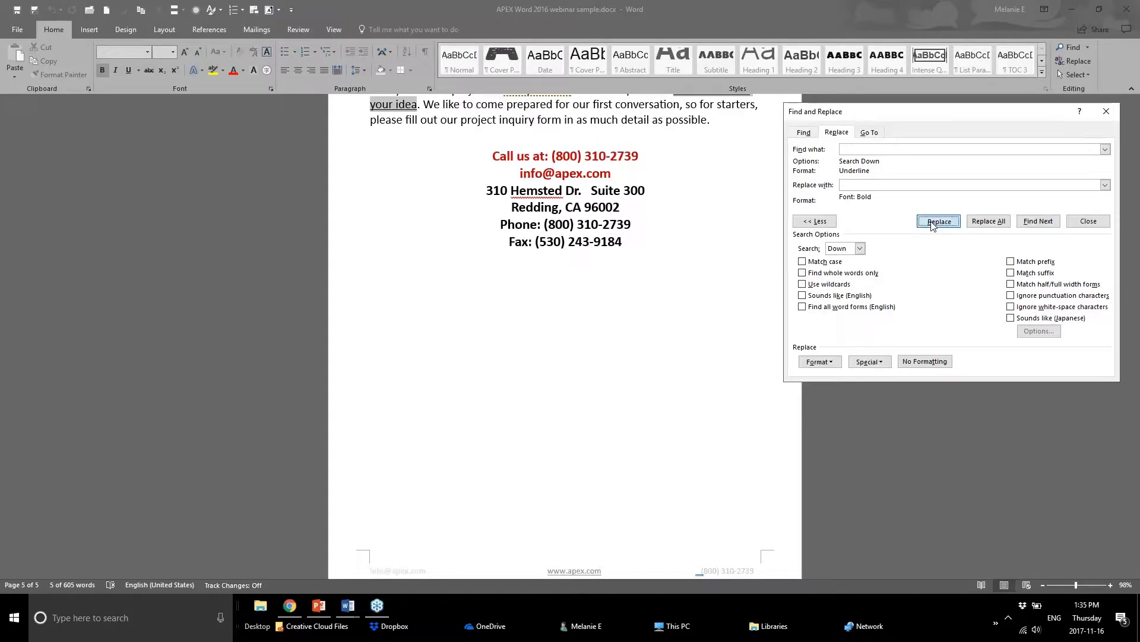
click(614, 339)
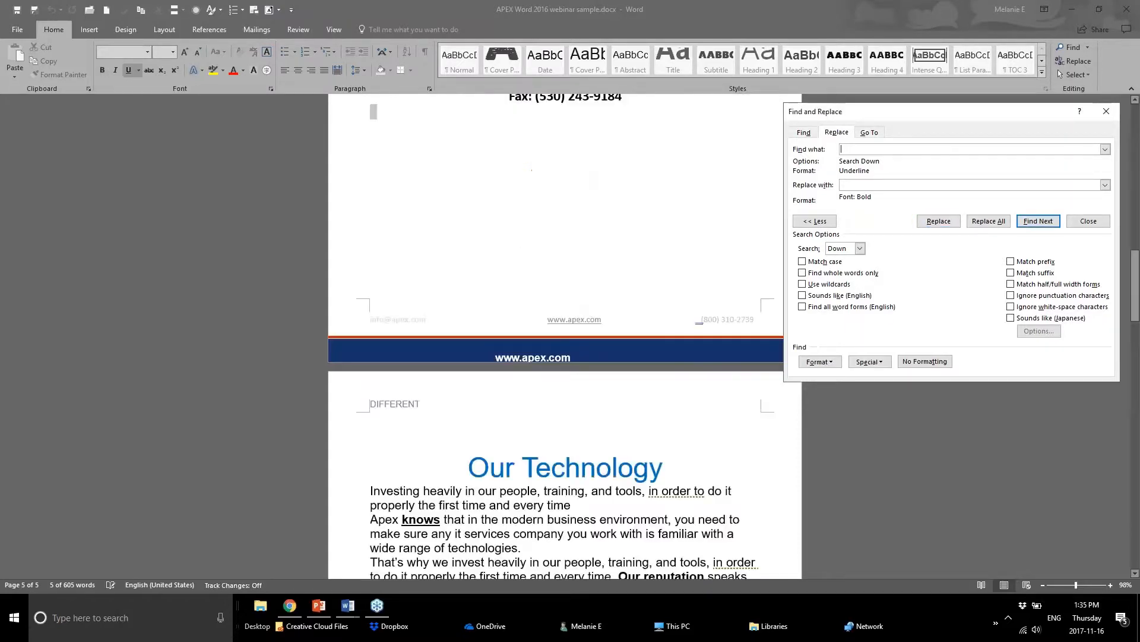
Examine the replaced words "knows" and "Our reputation" on the Our Technology page against the search settings
scroll(560, 444, down, 5)
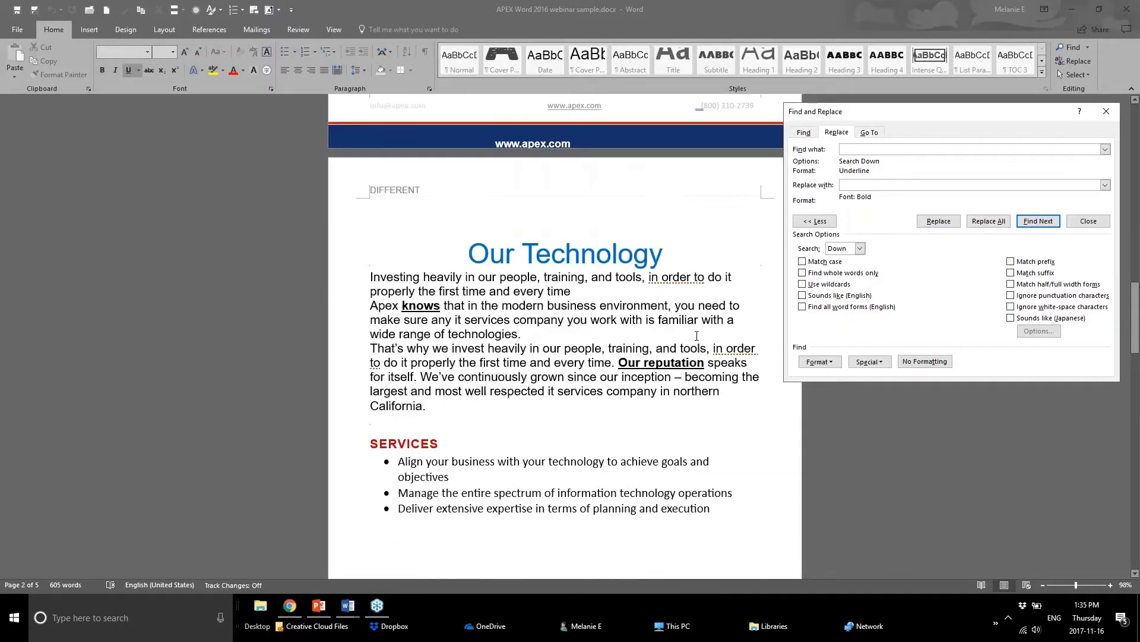
click(708, 363)
drag(706, 362, 619, 363)
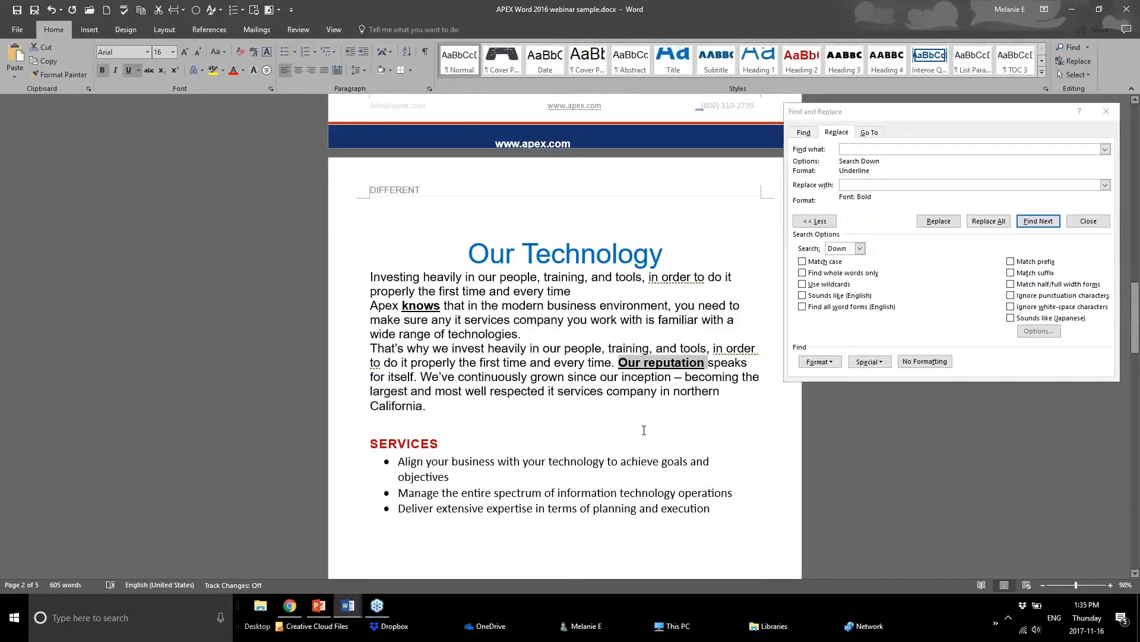
click(421, 309)
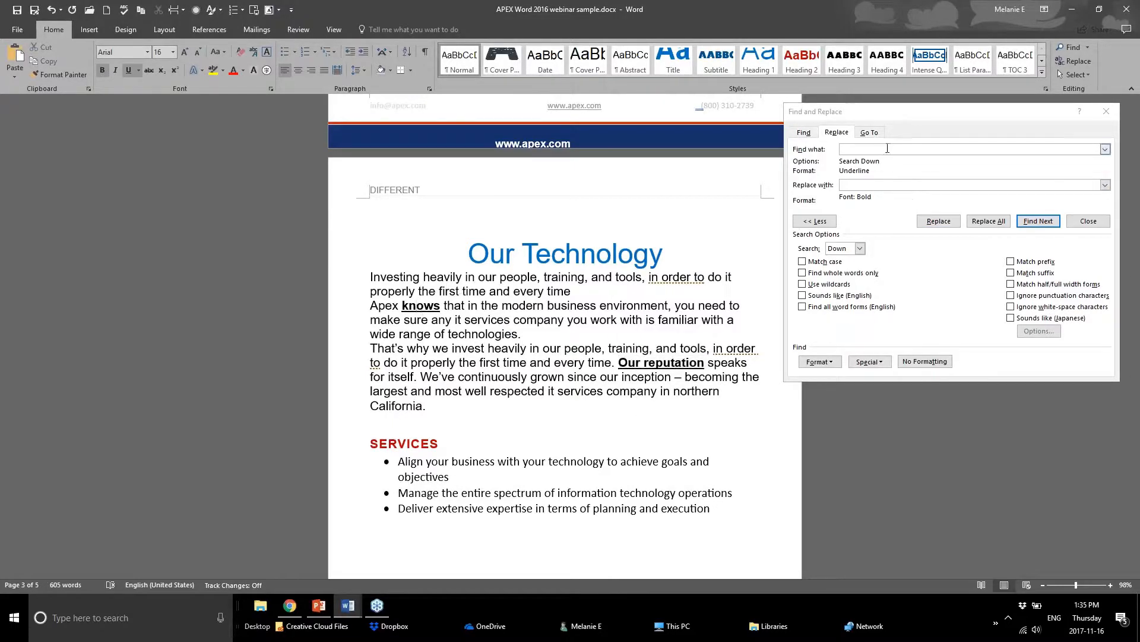
click(879, 172)
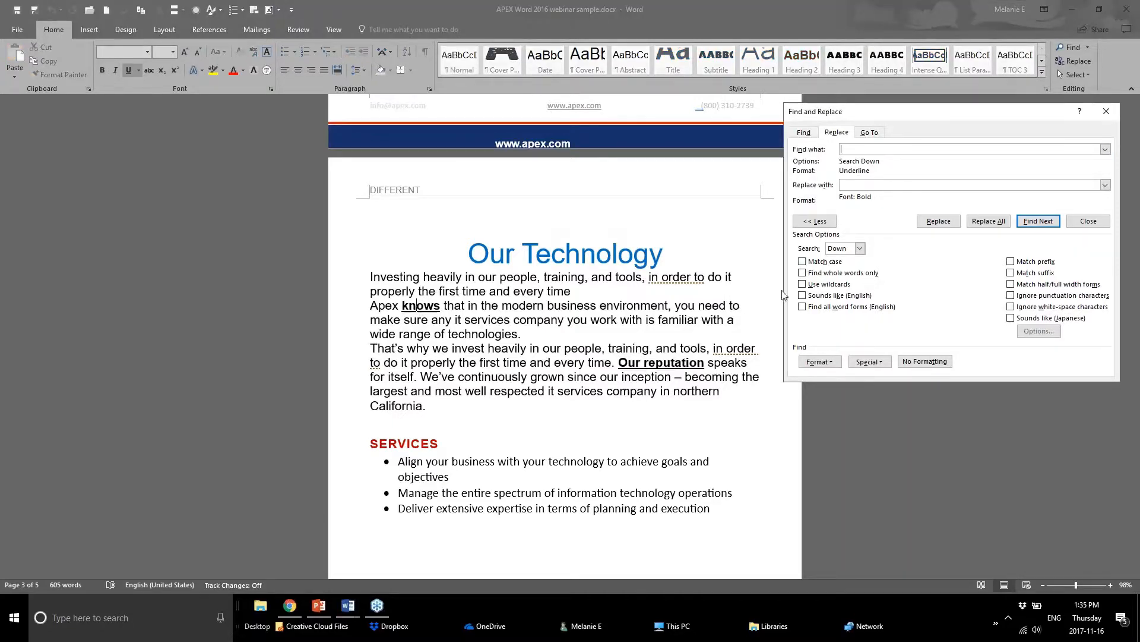
click(696, 300)
scroll(584, 397, down, 3)
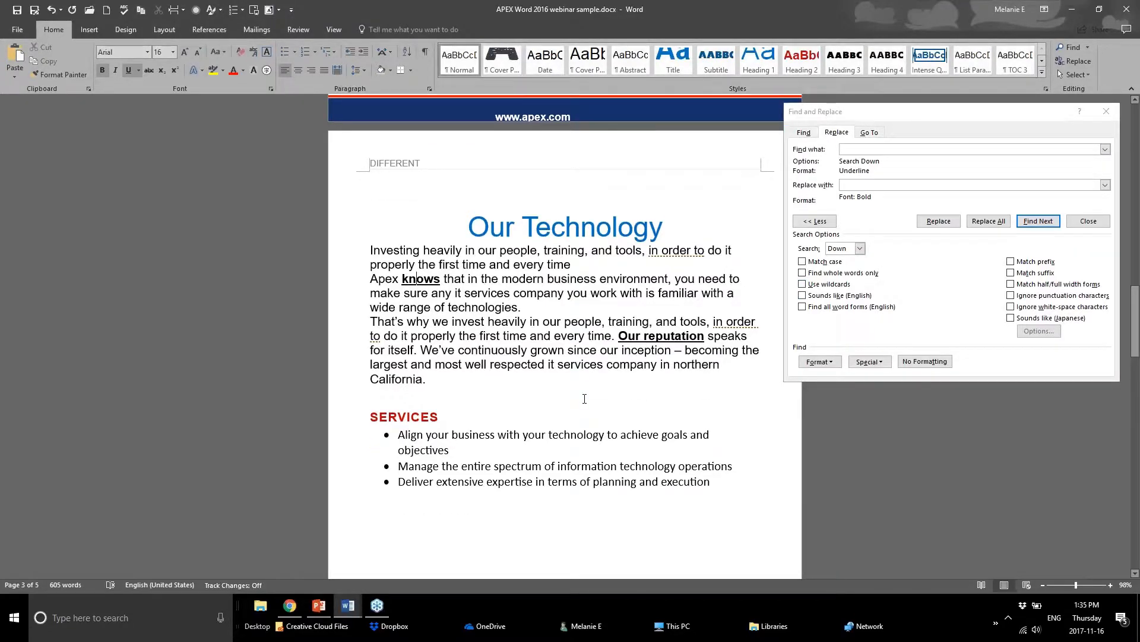
Examine the word "time" and the heading on the Our Approach page as examples of colored text
scroll(584, 397, up, 10)
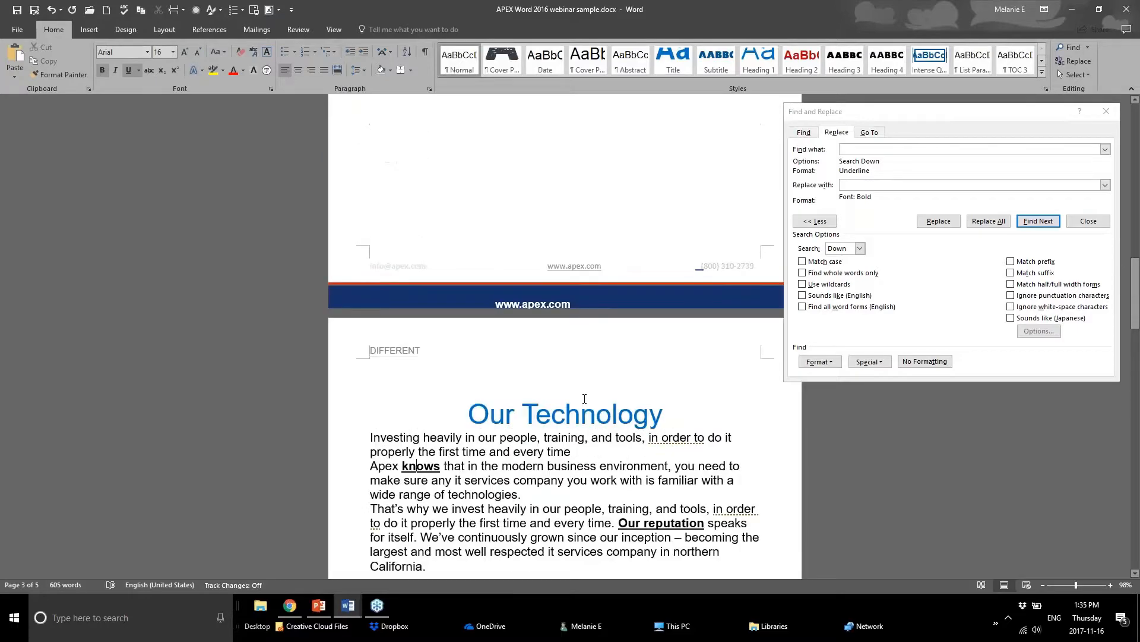
click(580, 296)
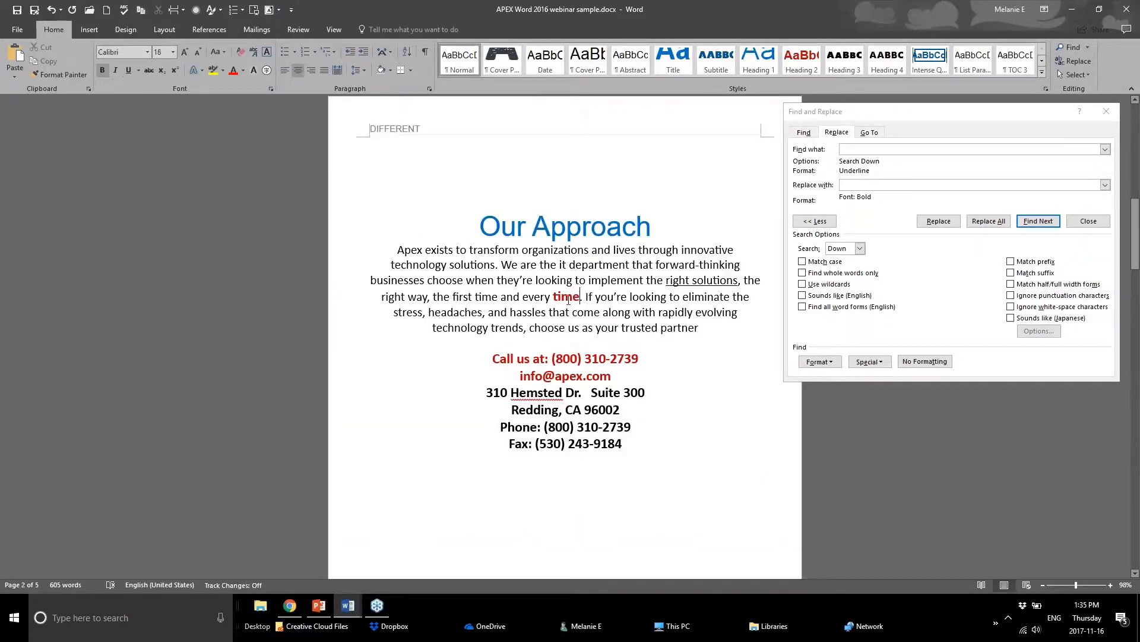
drag(600, 305, 502, 297)
click(820, 362)
click(828, 375)
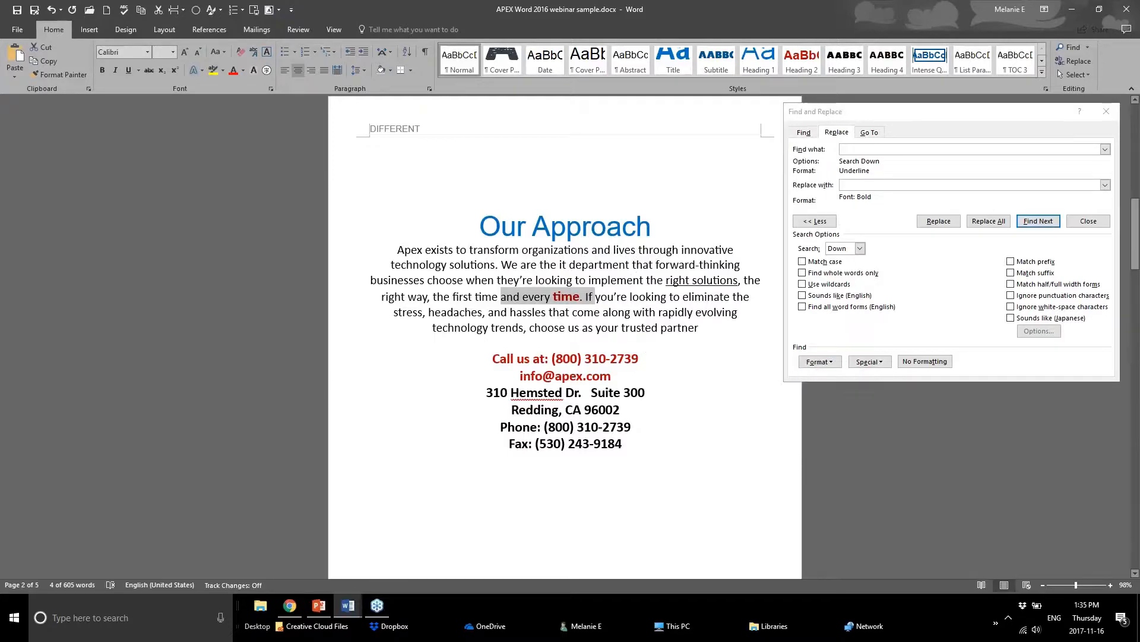
triple_click(641, 228)
click(559, 347)
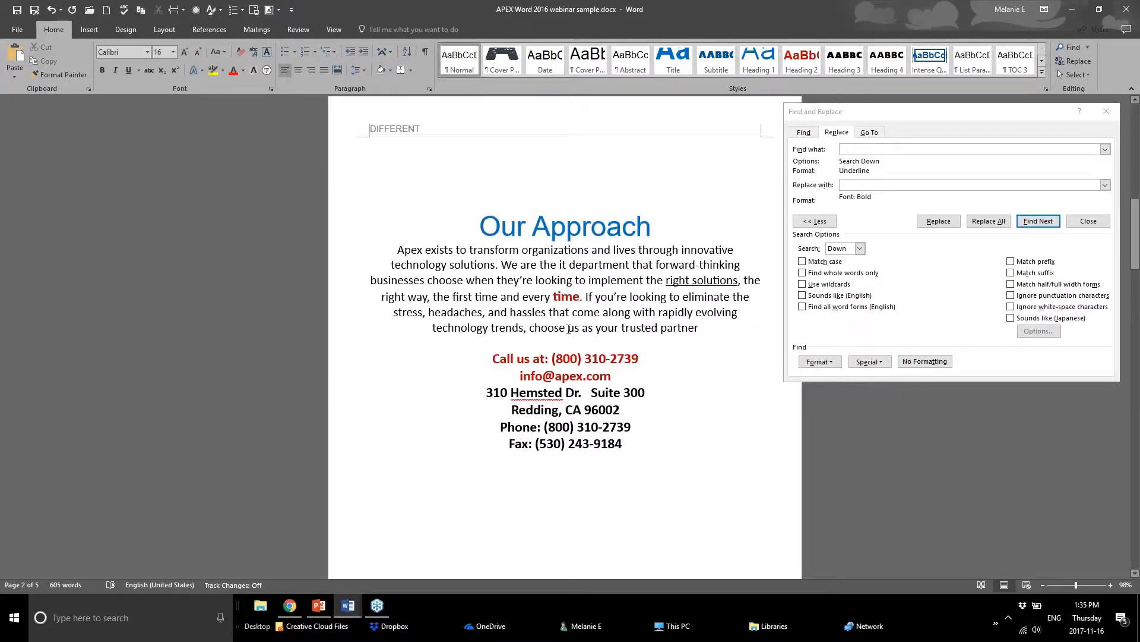
Add the font color Accent 2 to the underline format being searched for
click(818, 361)
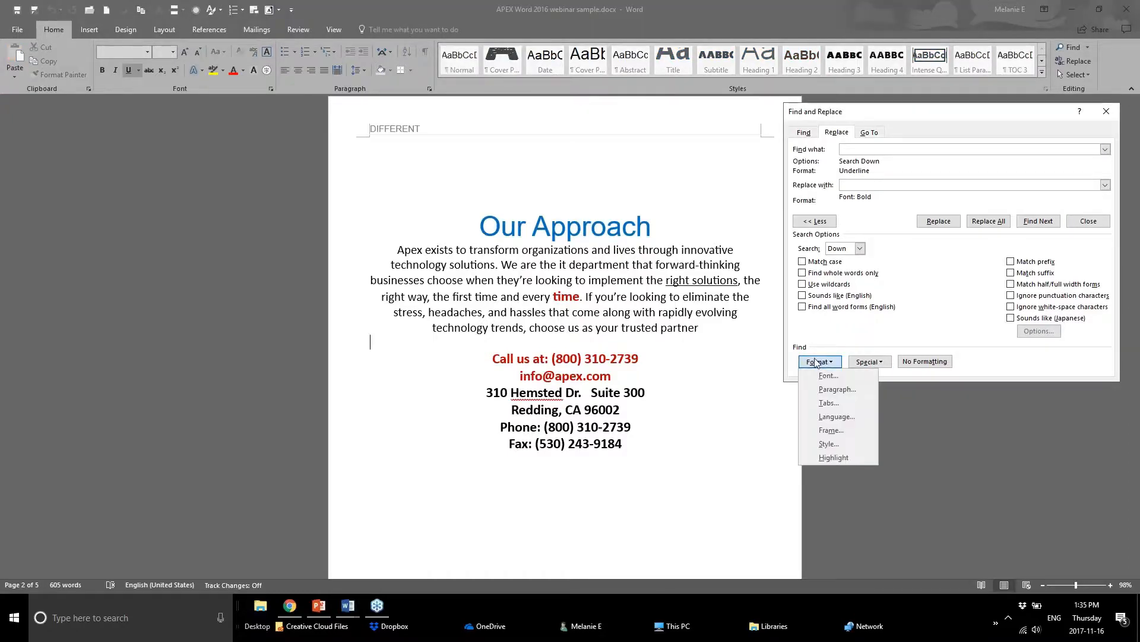
click(828, 375)
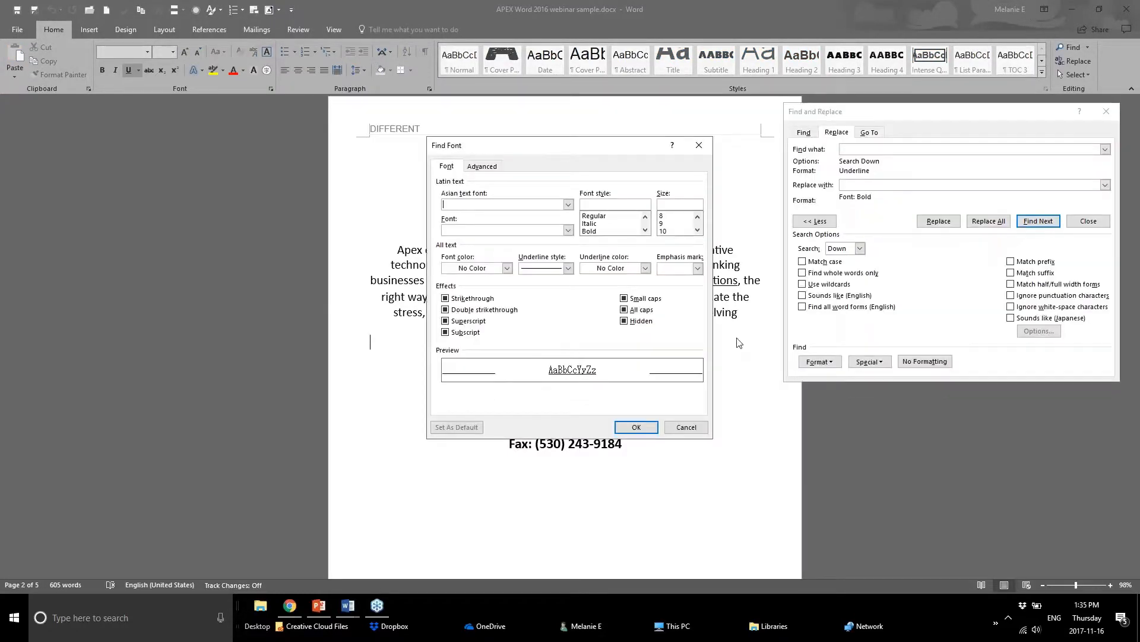
click(644, 268)
click(622, 269)
click(470, 269)
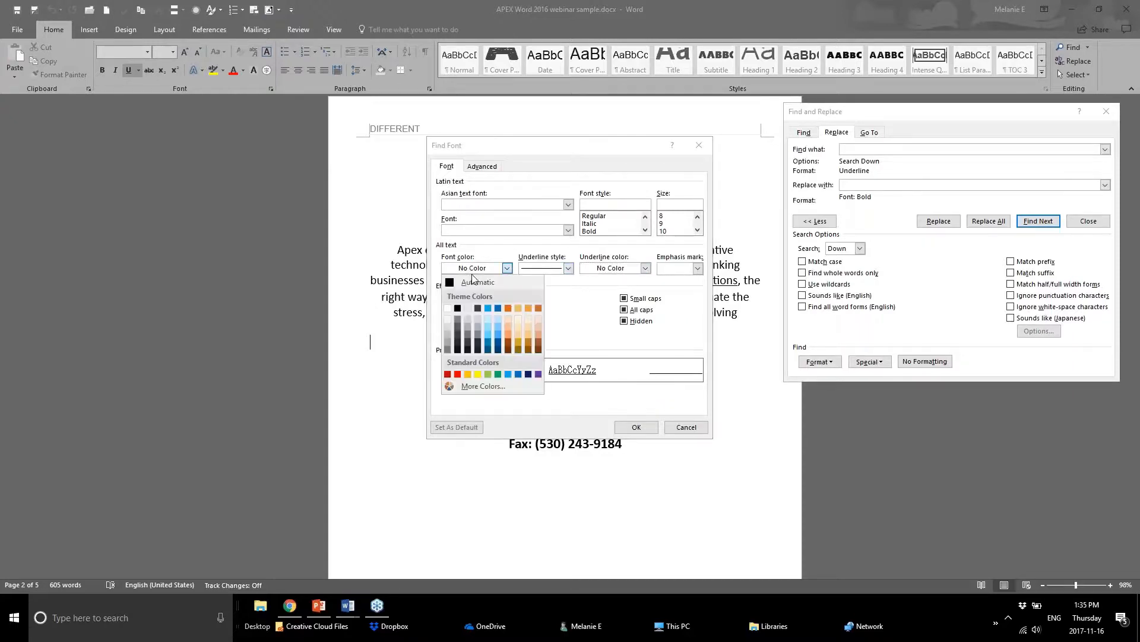
click(499, 309)
key(Return)
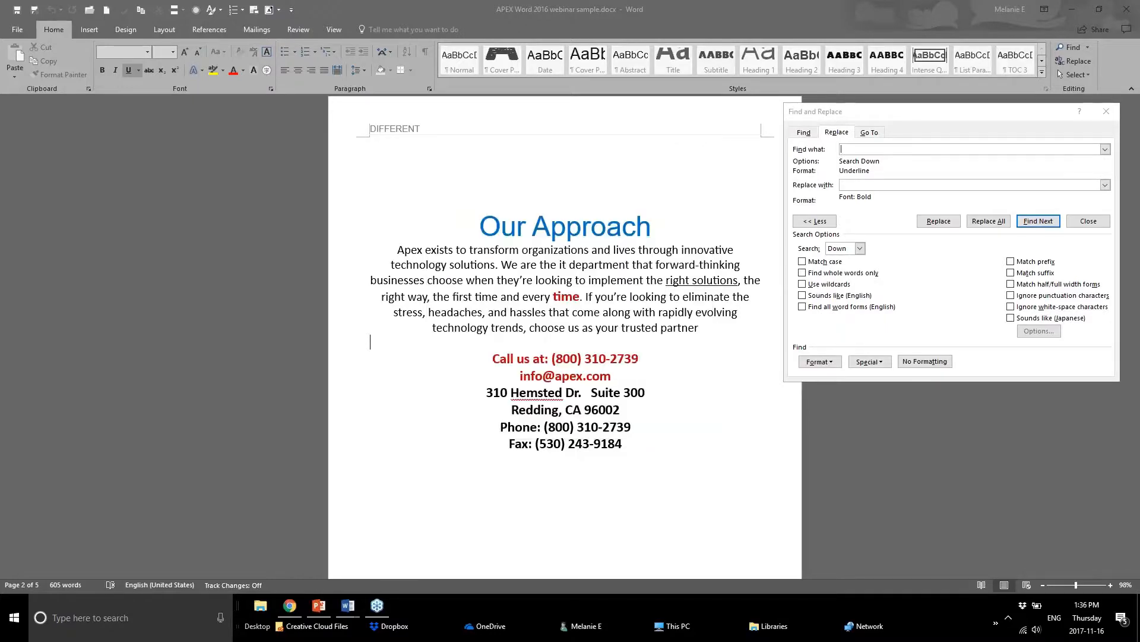
Add the font color Orange, Accent 6 to the bold replacement format
click(877, 186)
click(819, 361)
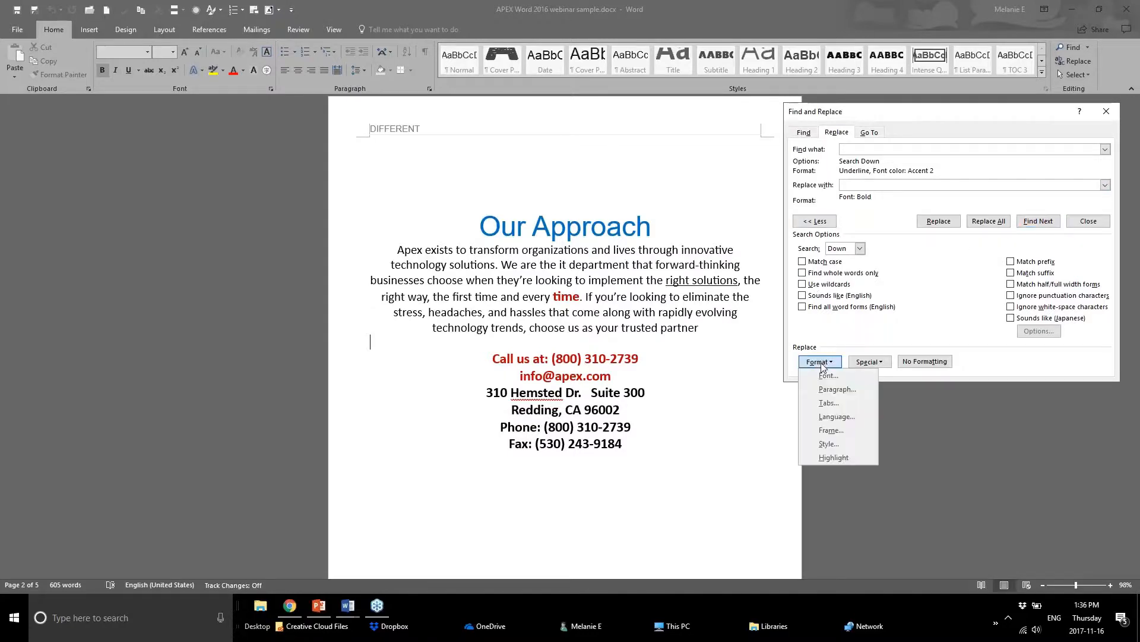
click(825, 378)
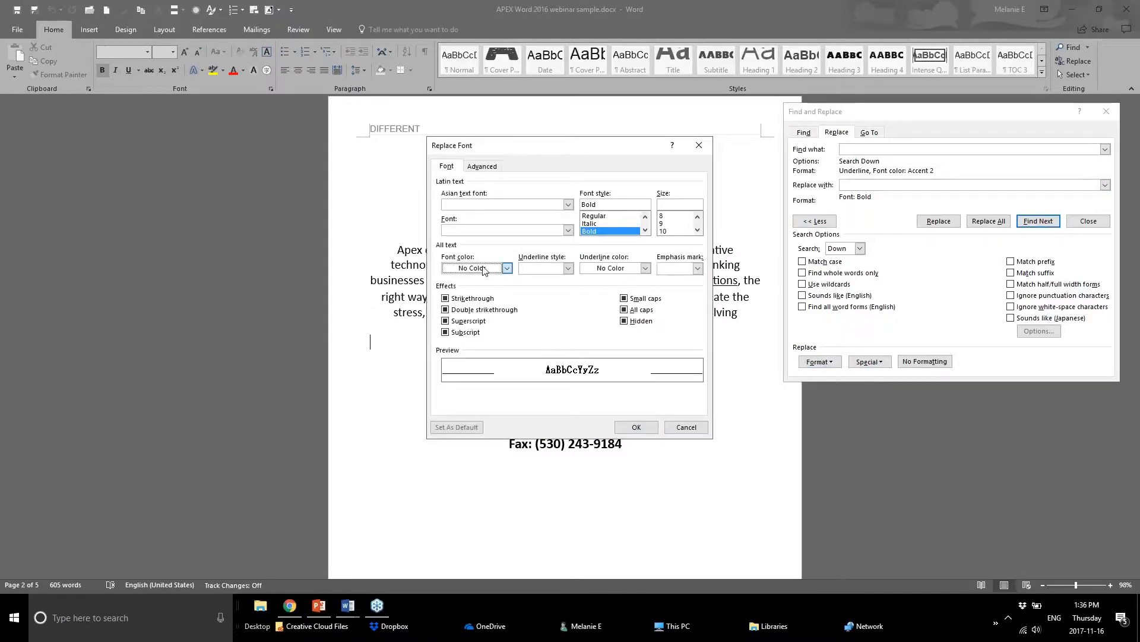
click(507, 268)
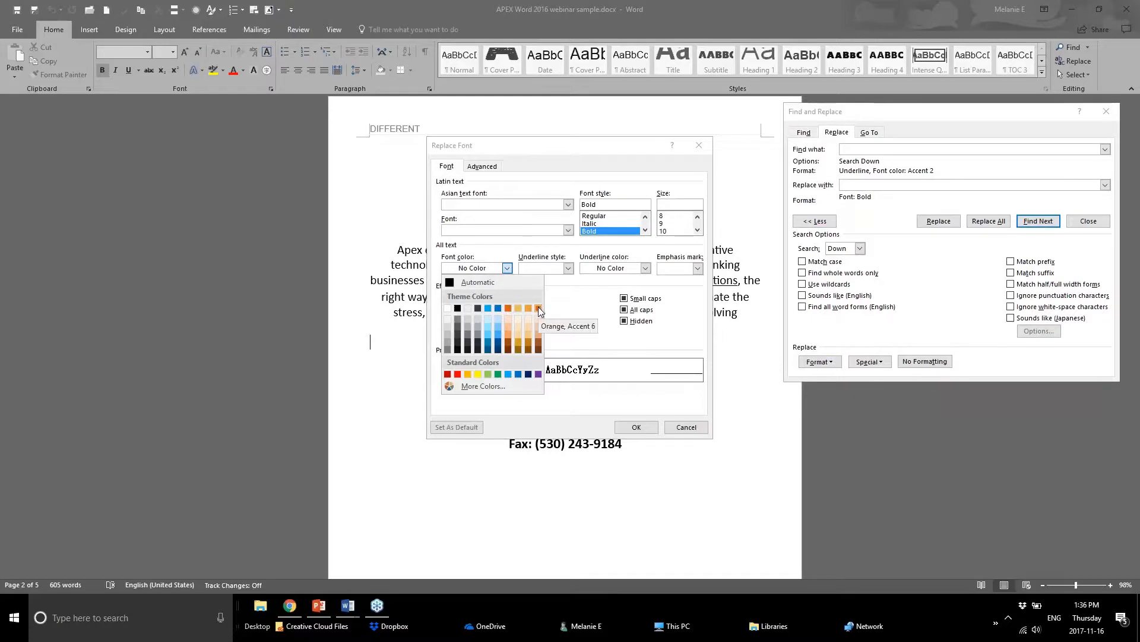
click(538, 307)
click(634, 427)
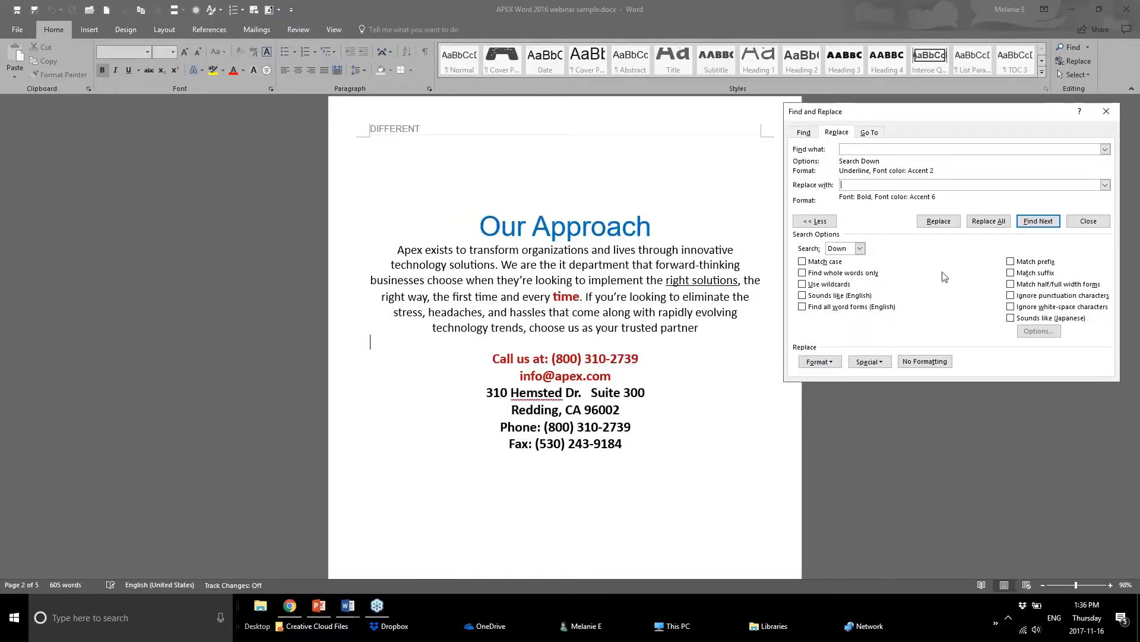
Try to replace underlined Accent 2 text with the bold Accent 6 format and close Find and Replace
click(939, 221)
click(574, 336)
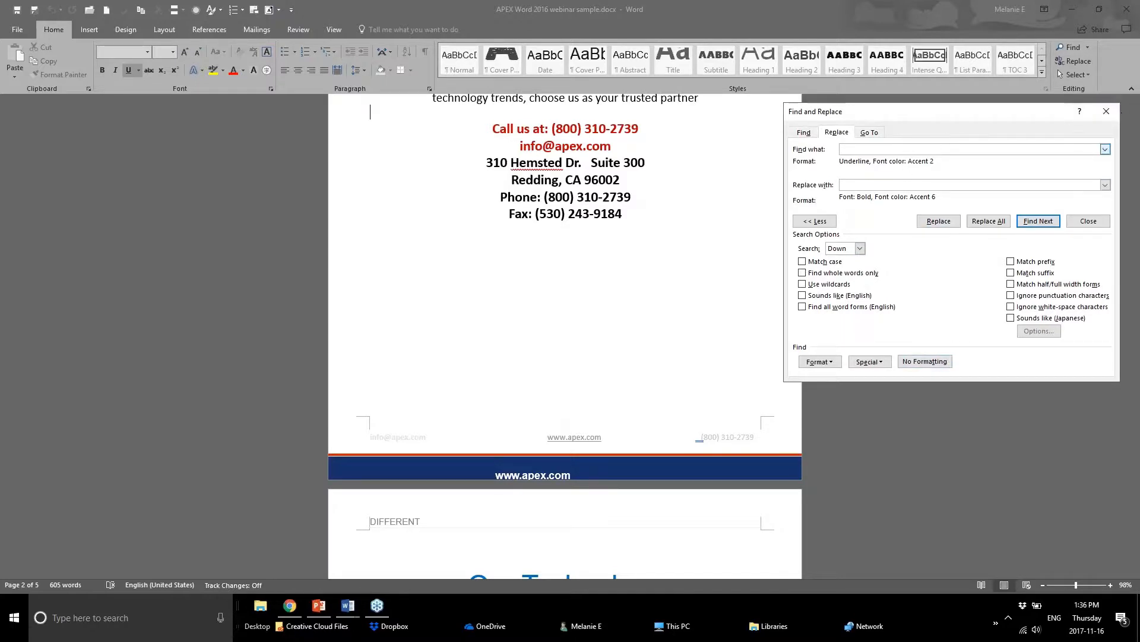
click(1106, 112)
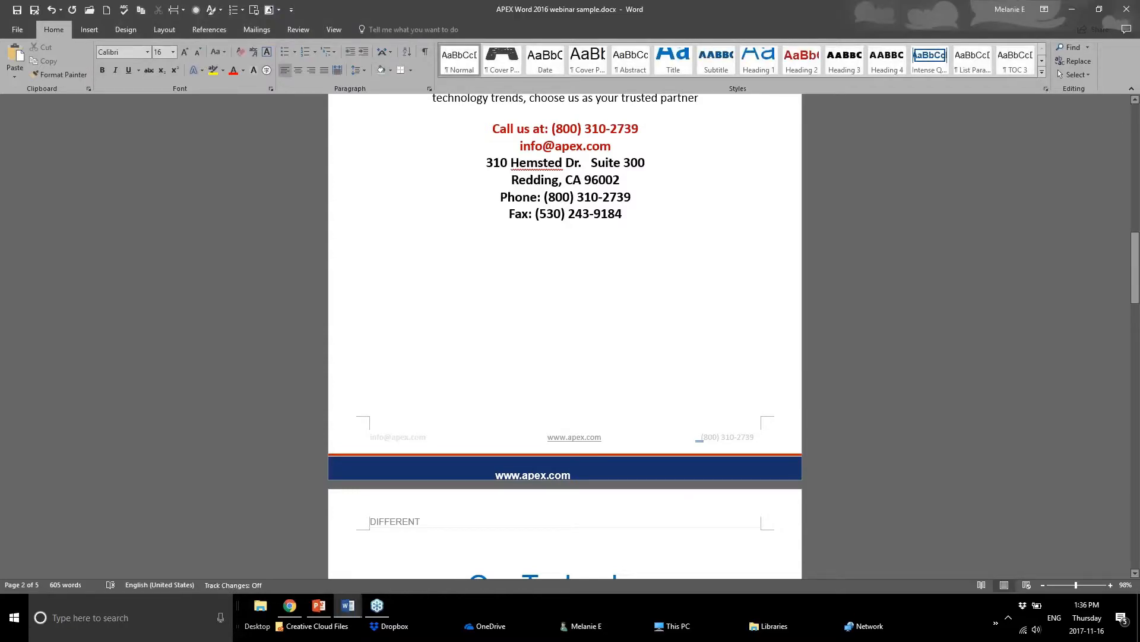
Switch to the PowerPoint webinar presentation and show the Auto Correct Options slide
click(313, 606)
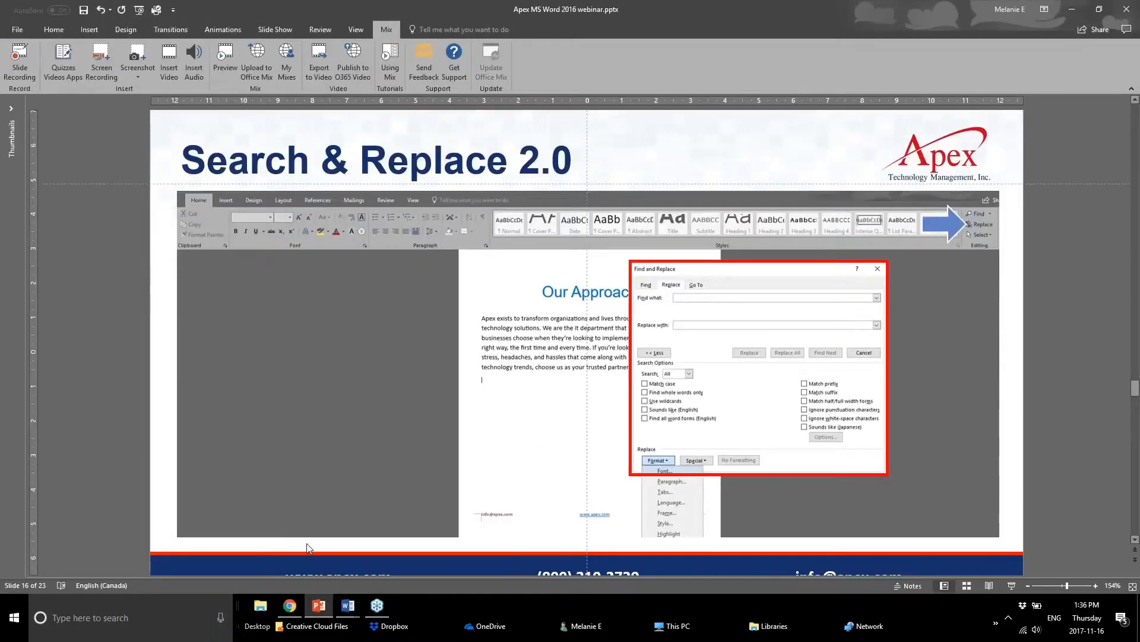
scroll(303, 391, down, 1)
scroll(304, 391, down, 3)
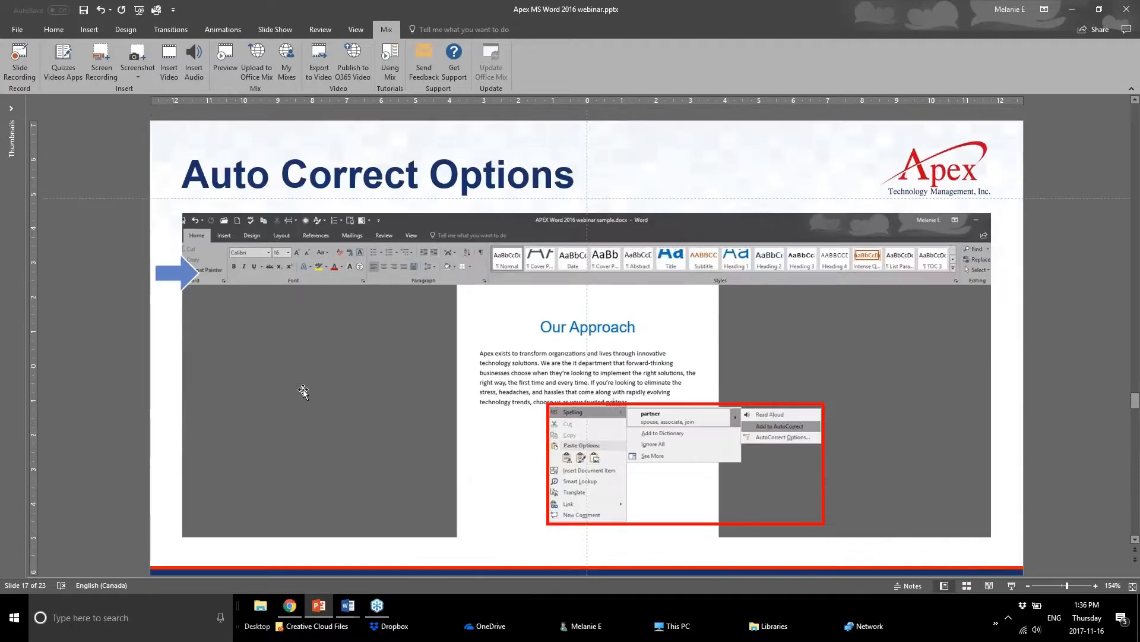
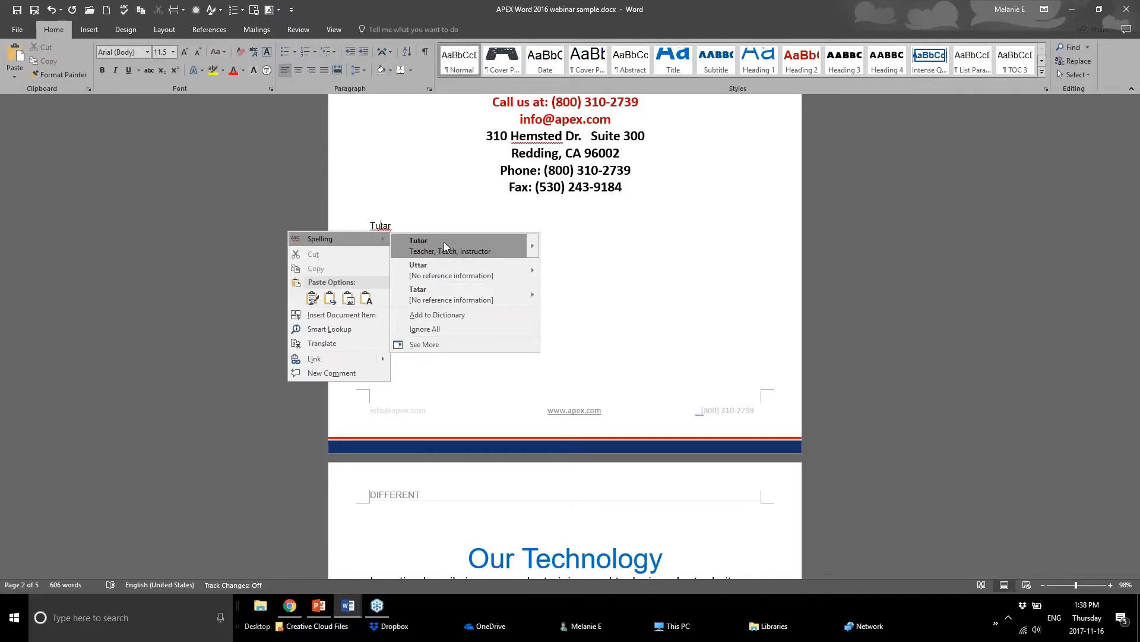
Examine the spelling suggestions for "Tutar" and their AutoCorrect choices, leaving the word as it is
mouse_move(537, 254)
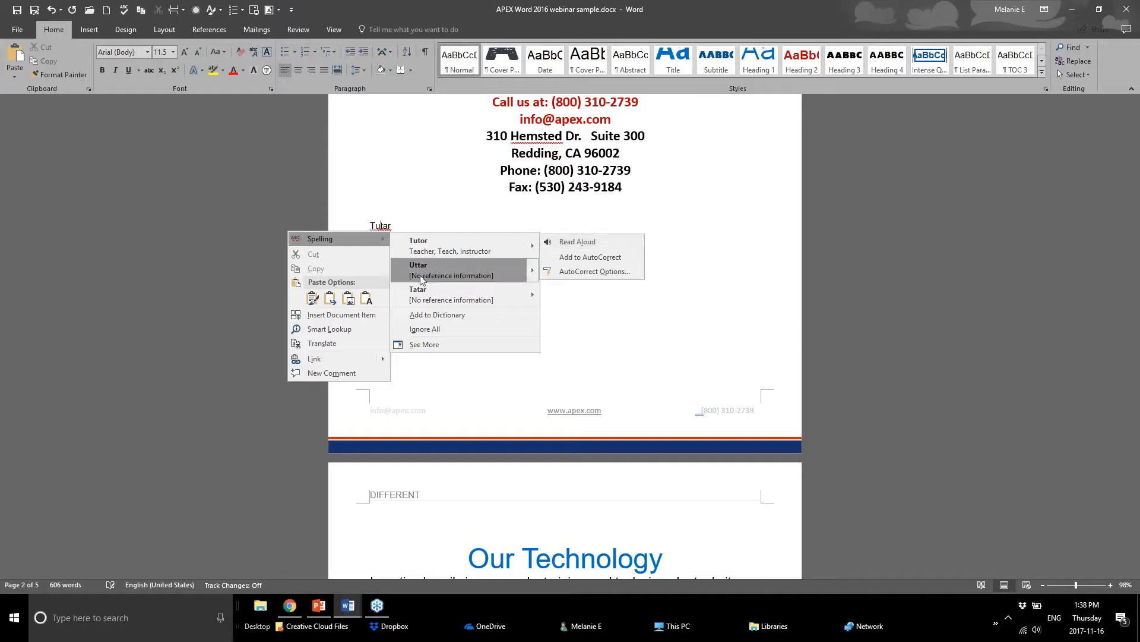
mouse_move(530, 303)
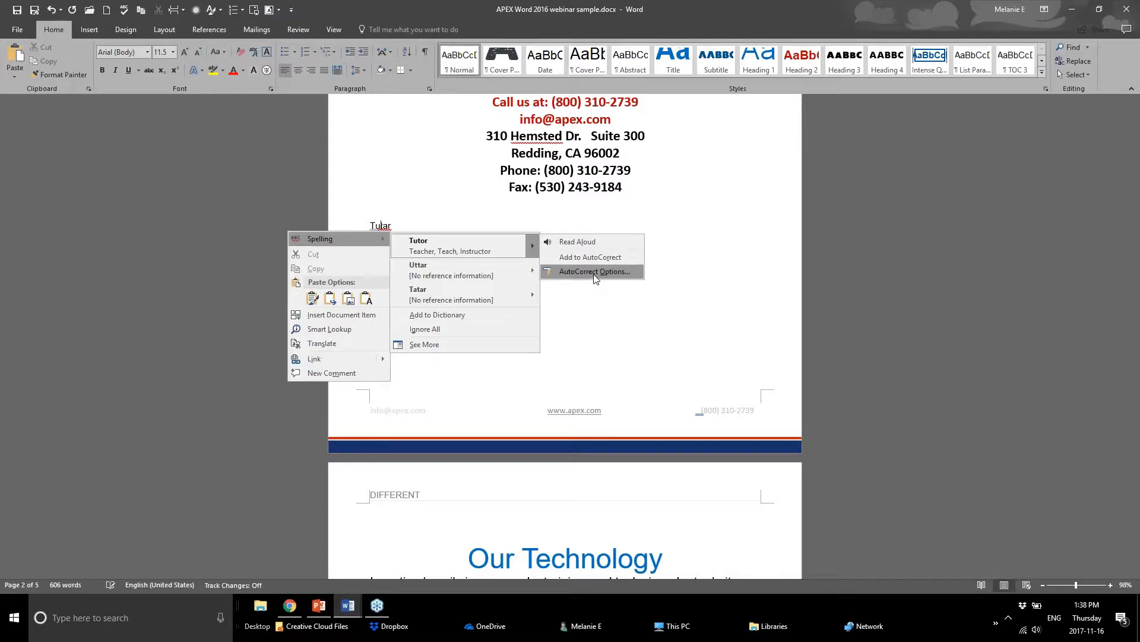
click(598, 321)
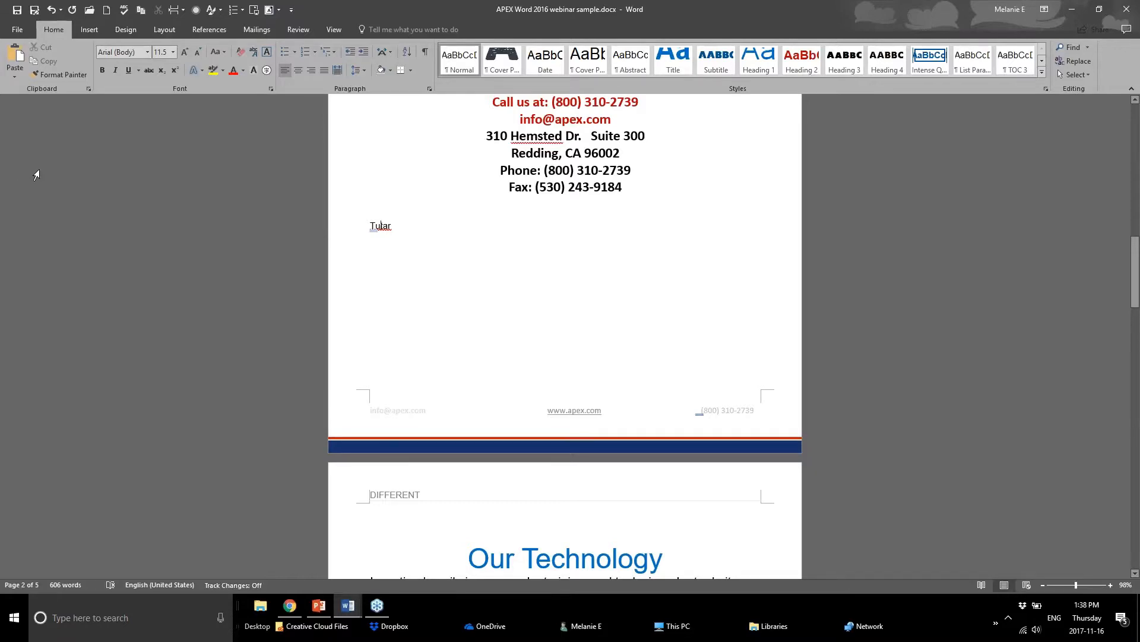
Open the AutoCorrect settings from the proofing section of Word's options
click(17, 29)
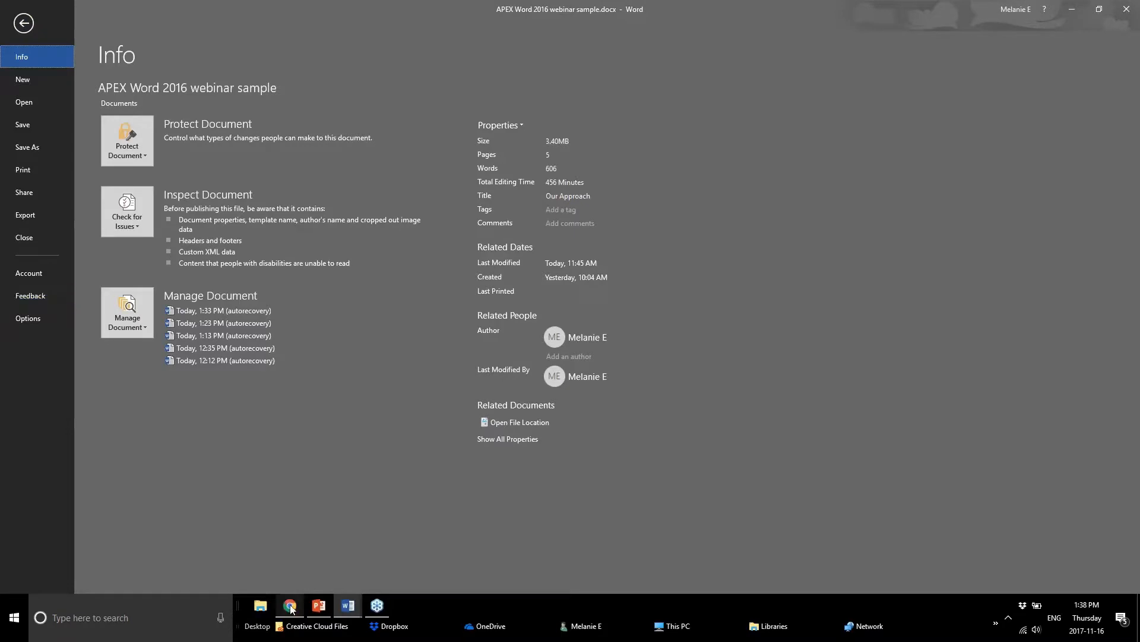
mouse_move(382, 619)
click(33, 321)
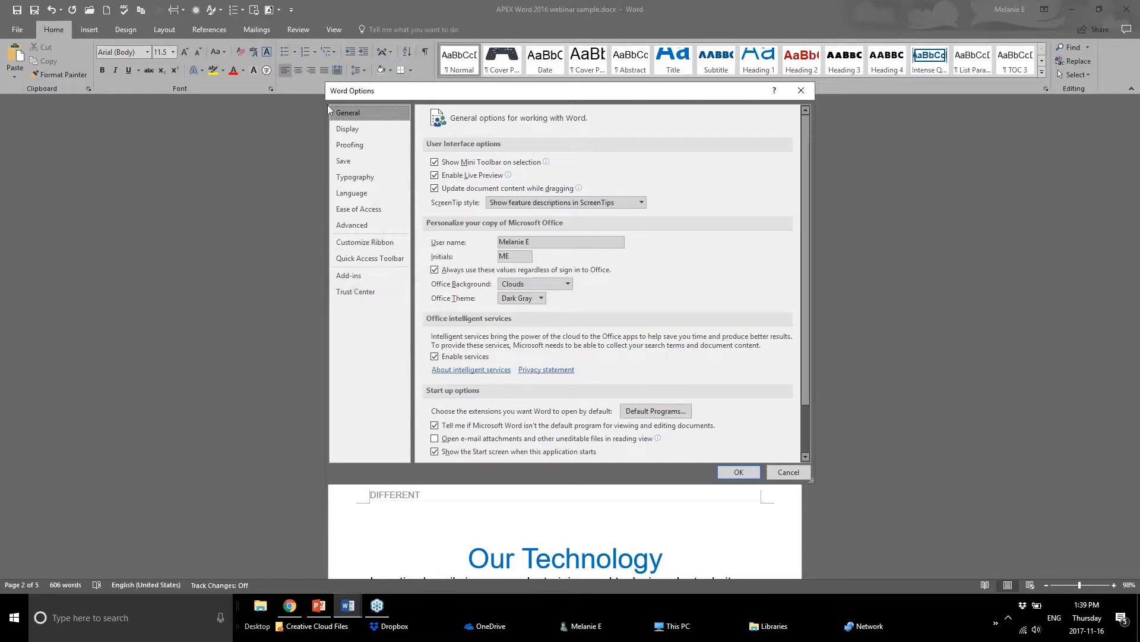
click(360, 146)
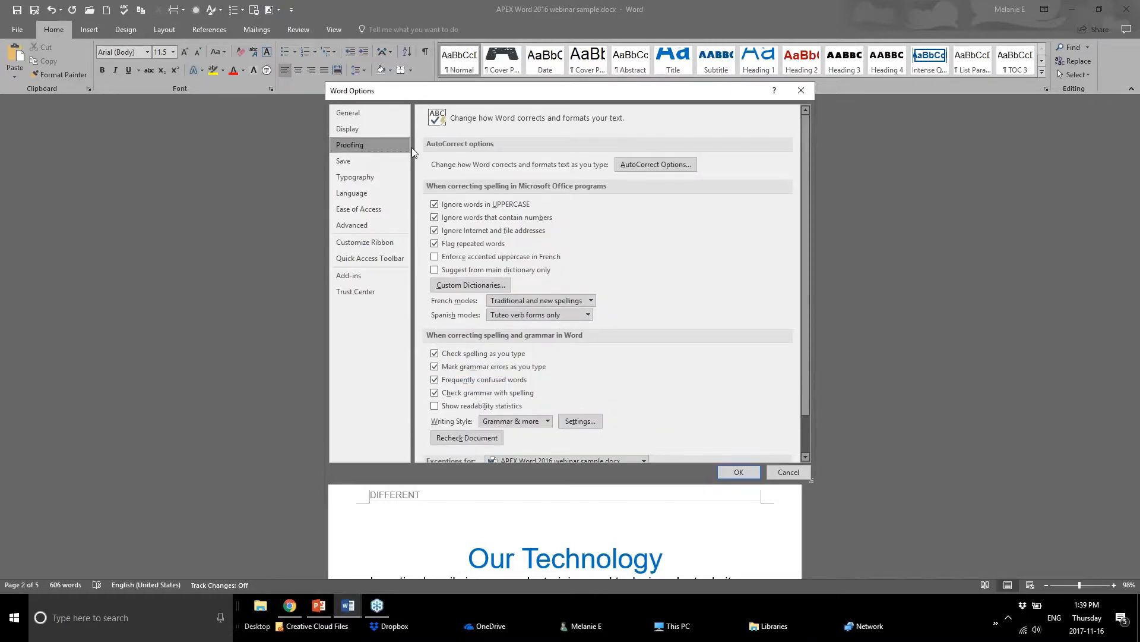
click(649, 166)
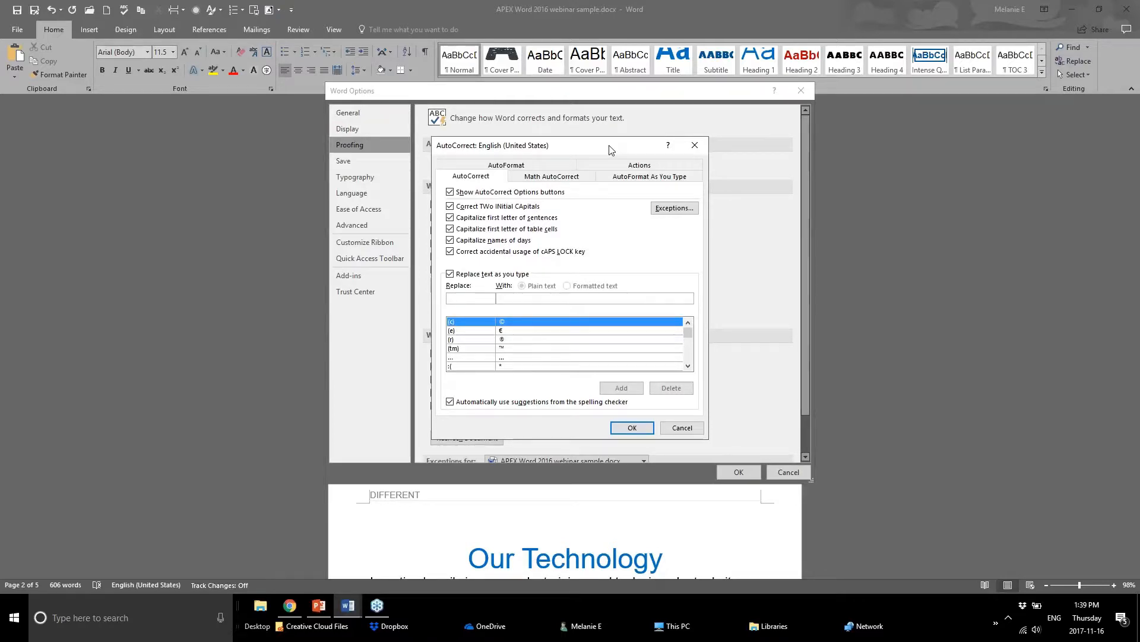
drag(610, 150, 691, 150)
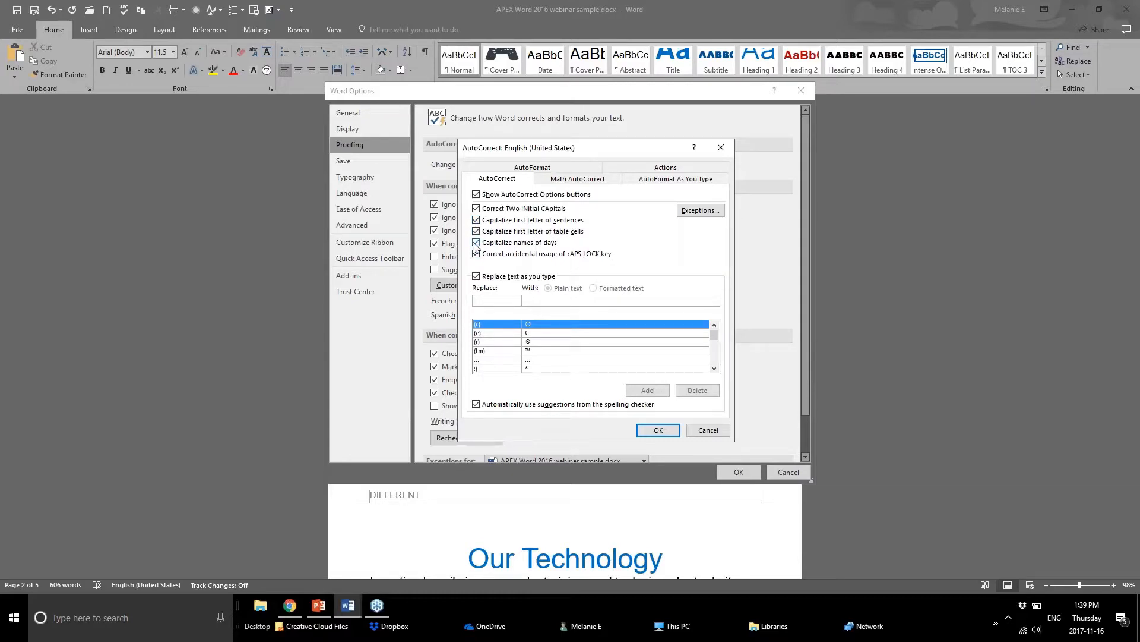
Examine the capitalization settings and the list of automatic replacements, leaving them as they were, and close both options dialogs
click(478, 209)
click(476, 220)
click(476, 220)
click(476, 208)
mouse_move(714, 335)
mouse_down()
mouse_move(723, 363)
mouse_move(717, 338)
mouse_up()
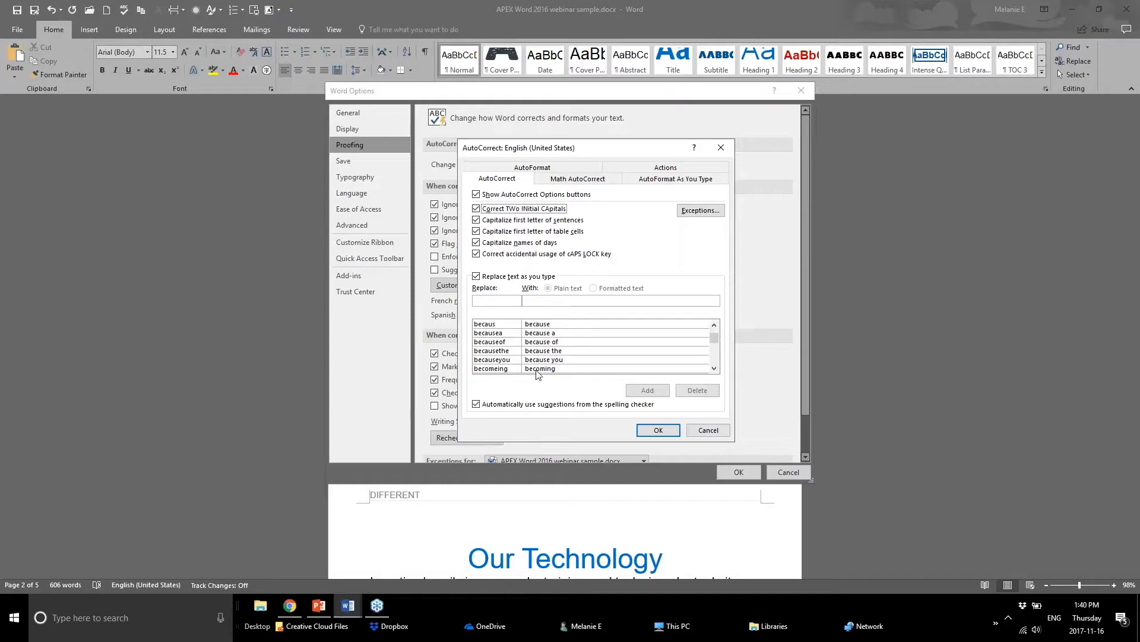
click(496, 302)
click(658, 429)
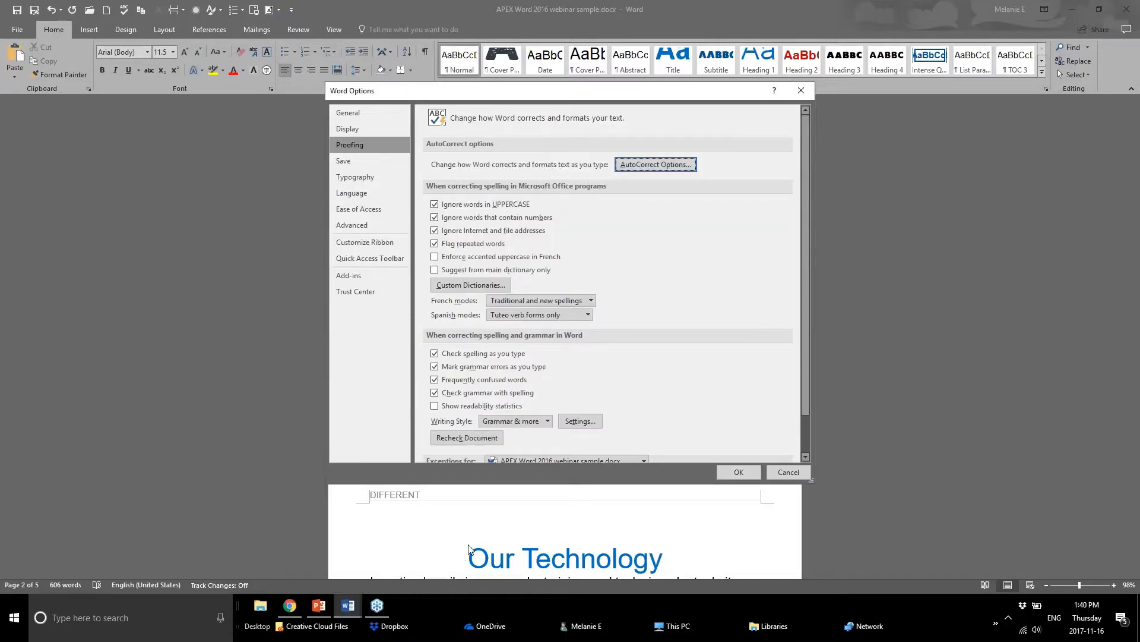
click(740, 471)
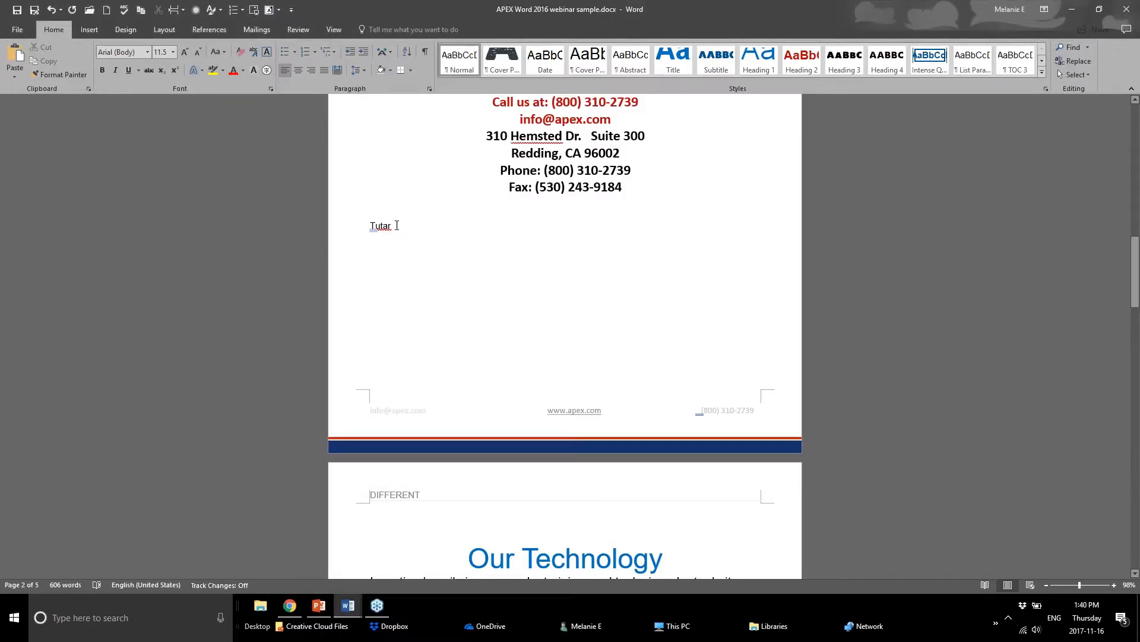
Replace the word "Tutar" below the contact details with "Because" and start a new line
double_click(395, 225)
key(Delete)
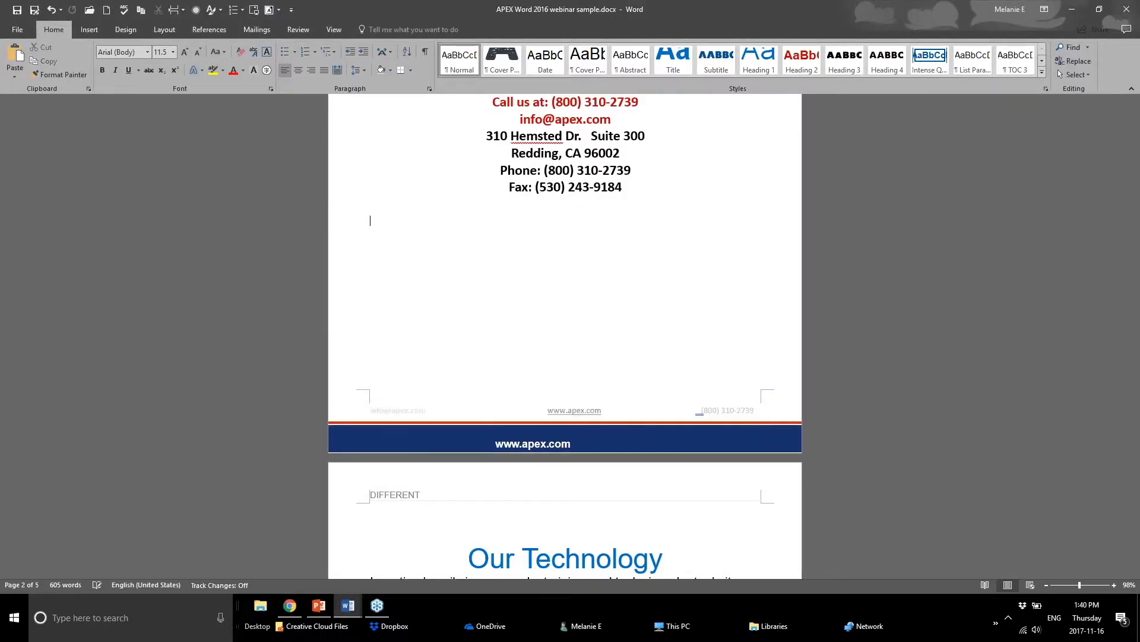
text(becai)
text(use)
key(BackSpace)
key(Return)
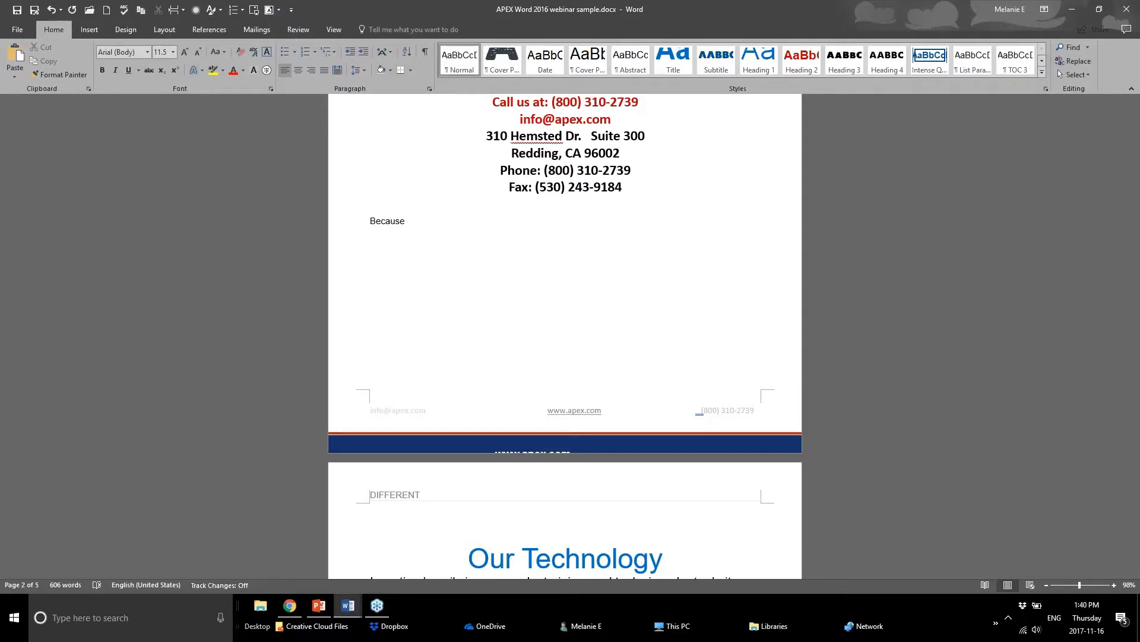
key(Return)
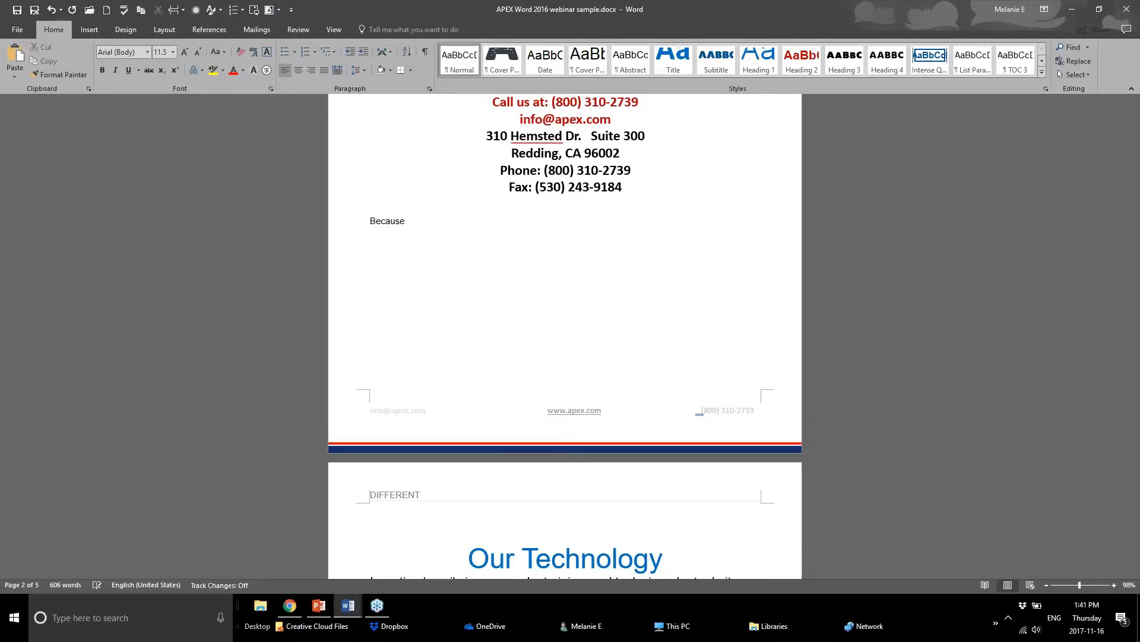
Try entering 1/2 on the line below "Because" and remove it again
text(1/2)
key(ctrl+z)
key(BackSpace)
key(BackSpace)
key(BackSpace)
key(BackSpace)
text(1st)
key(Return)
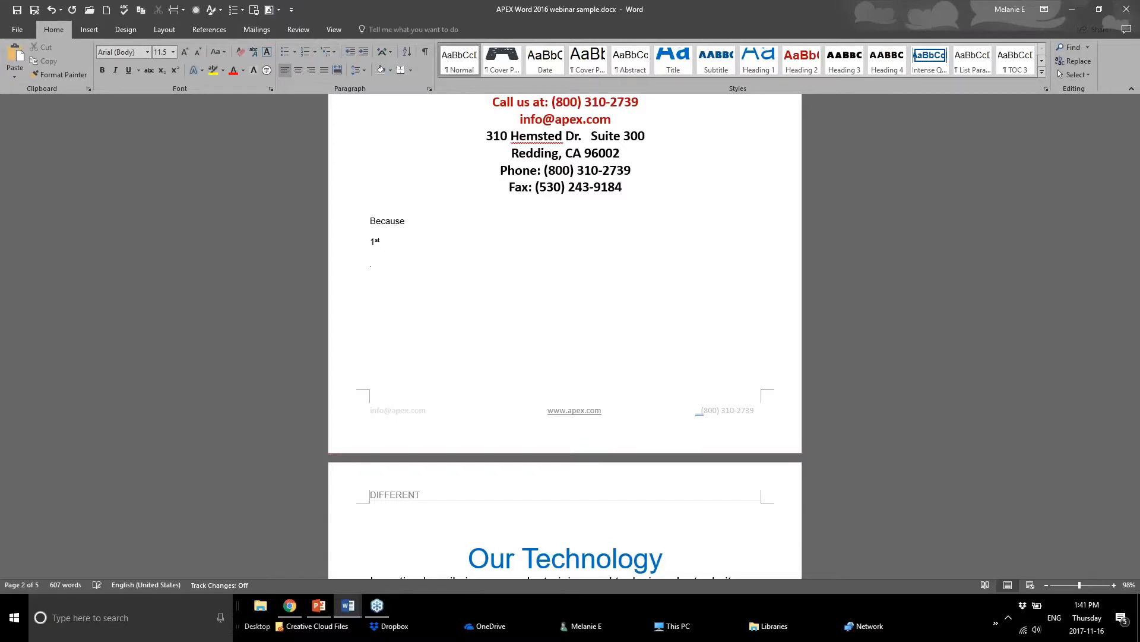
text(w)
text(.apex.com	(800))
Switch to the PowerPoint presentation and show the Auto Generate Table of Contents slide
click(319, 606)
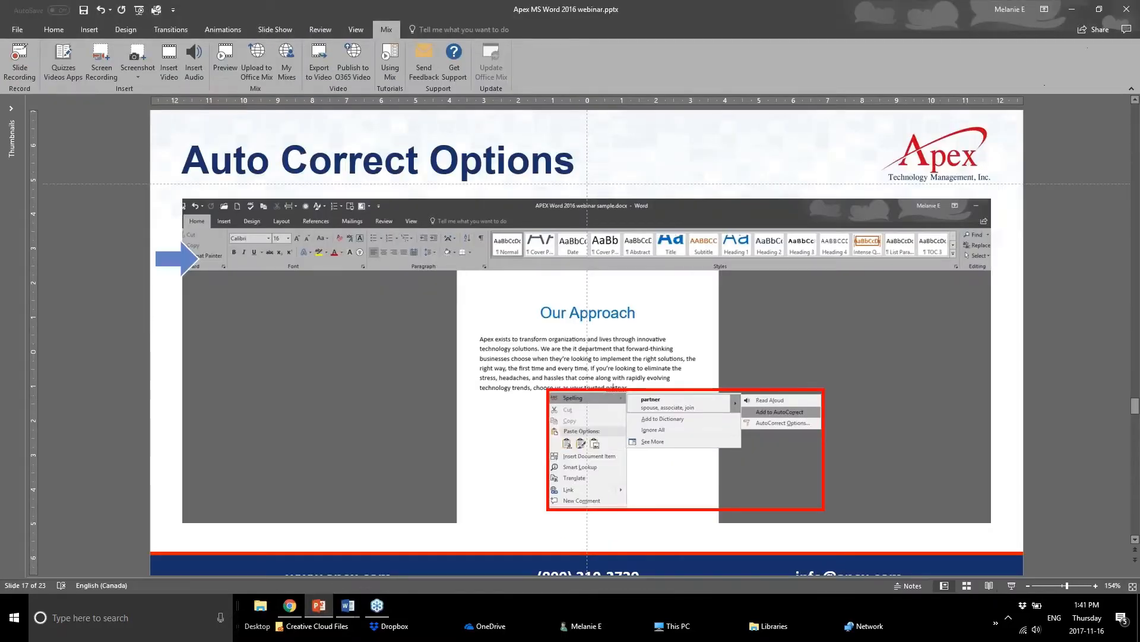
scroll(111, 272, down, 3)
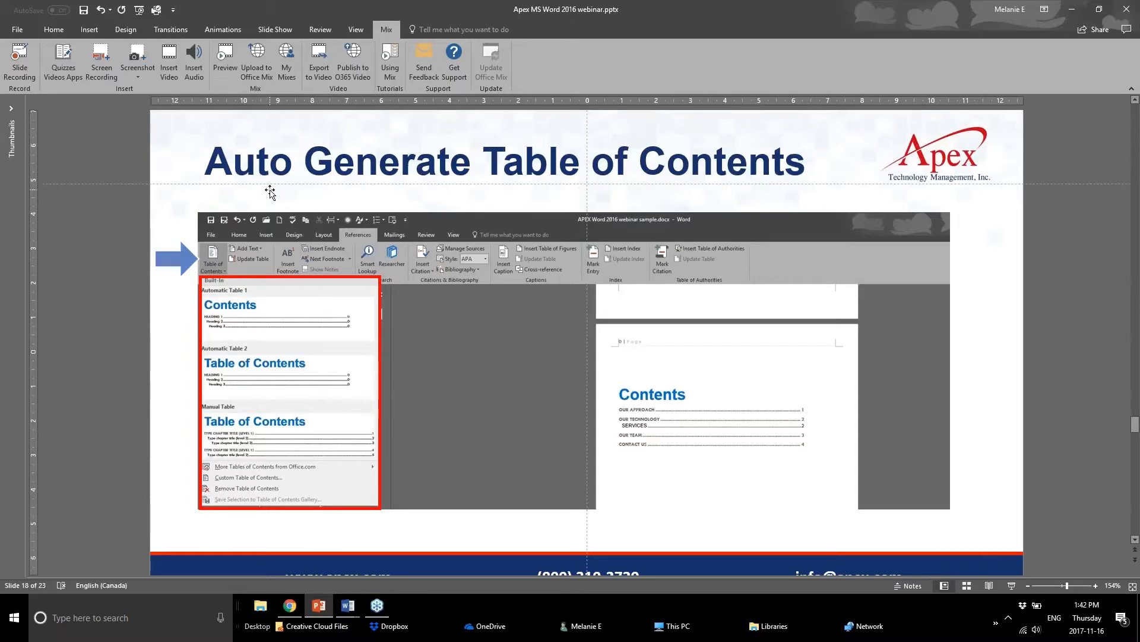
click(300, 188)
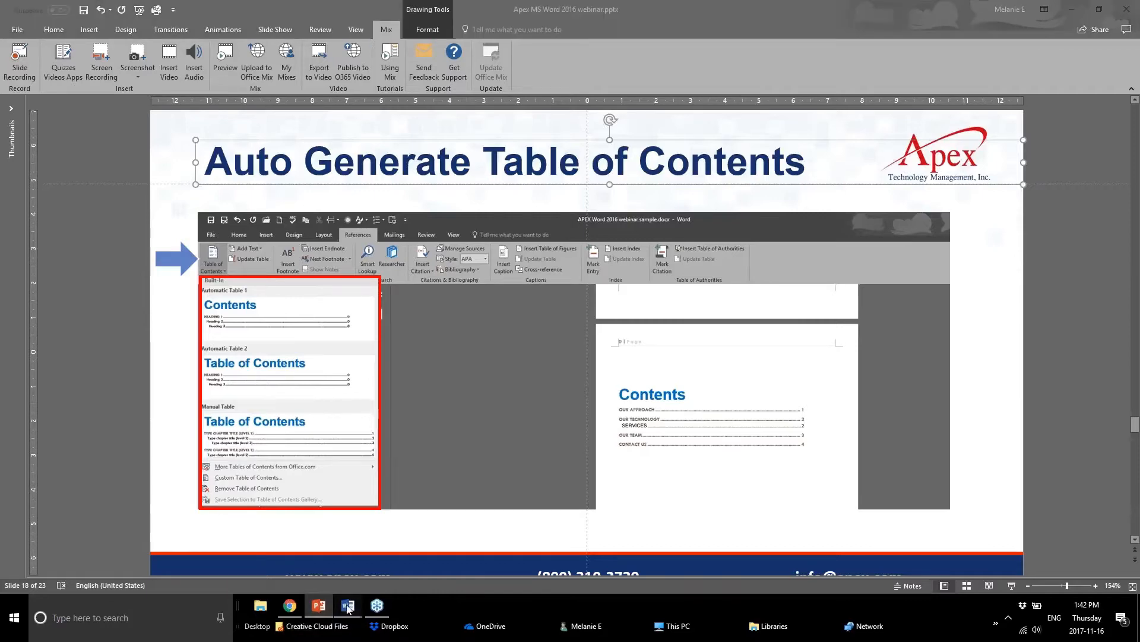
Switch back to Word and delete the contact details and sample lines below the Our Approach paragraph
mouse_move(348, 604)
click(283, 568)
scroll(517, 308, up, 5)
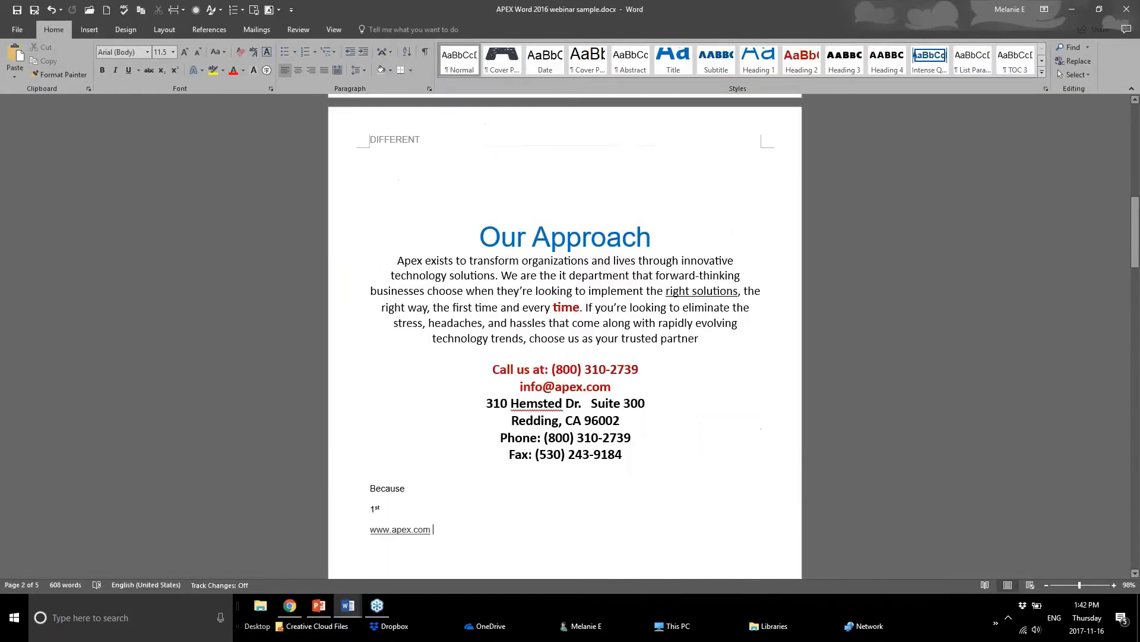
drag(492, 368, 677, 532)
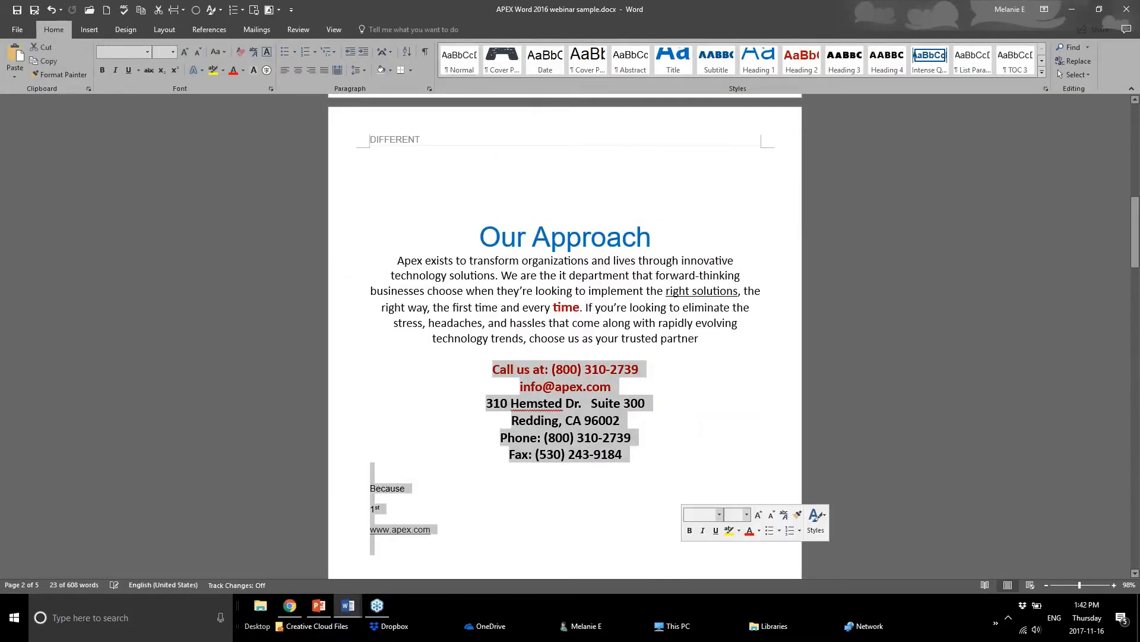
key(Delete)
Return to the cover page and examine the built-in automatic and manual table of contents designs without inserting one
scroll(565, 336, up, 5)
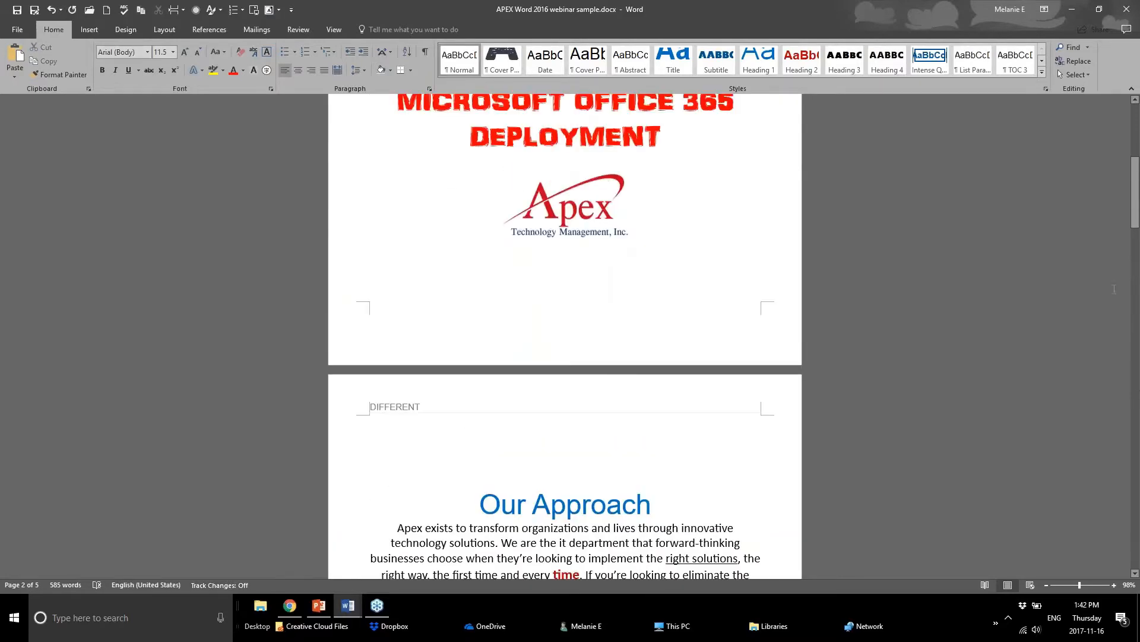
drag(1135, 193, 1135, 140)
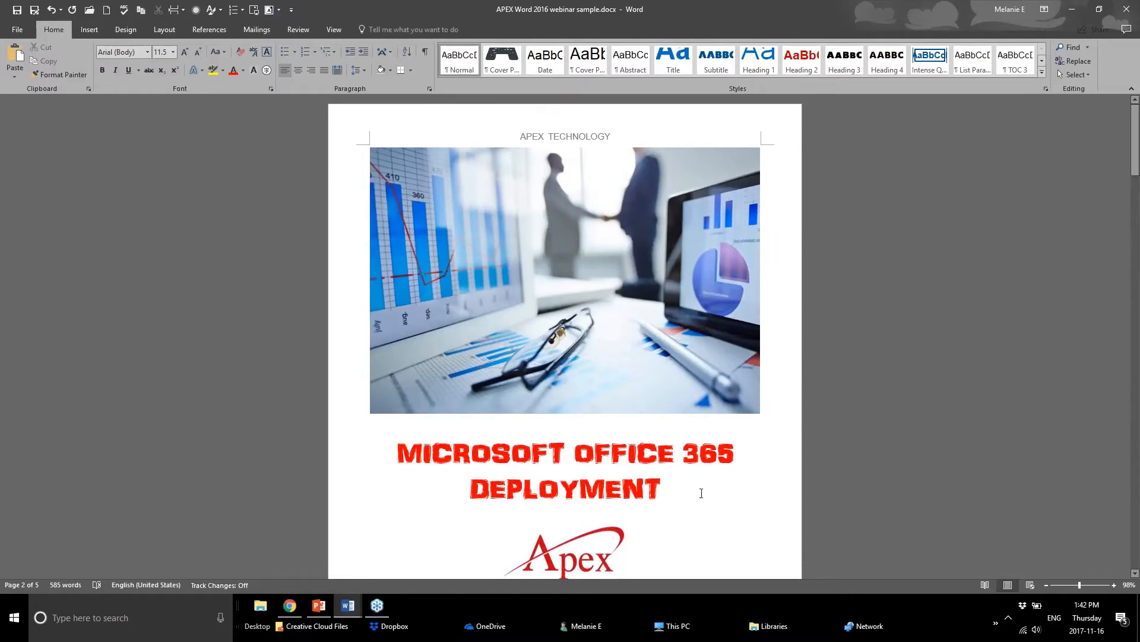
click(197, 31)
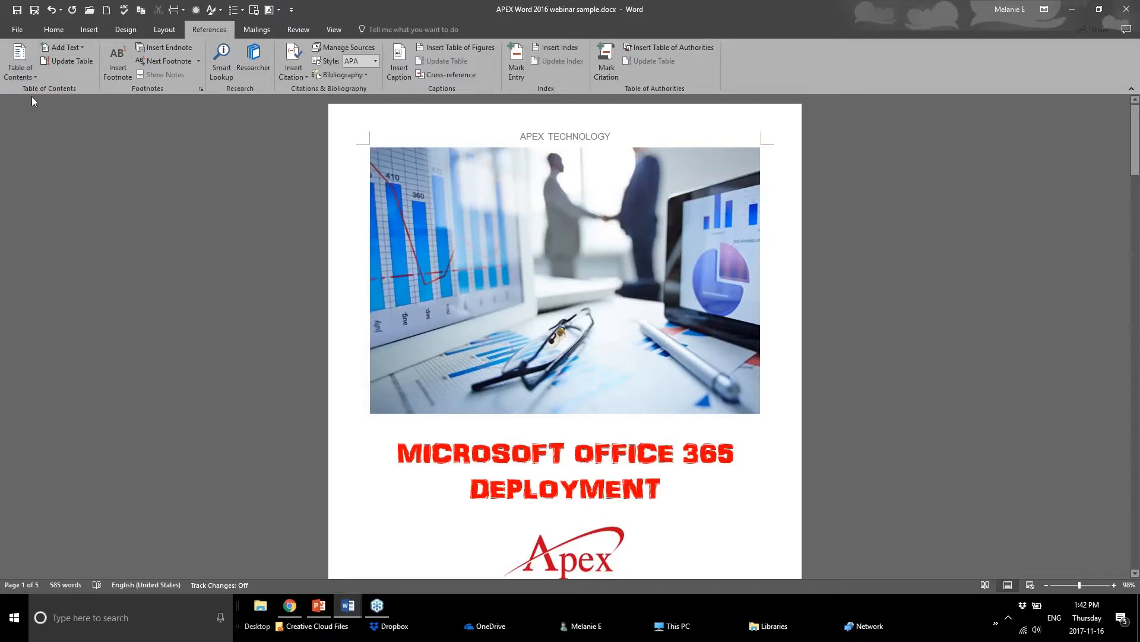
click(20, 66)
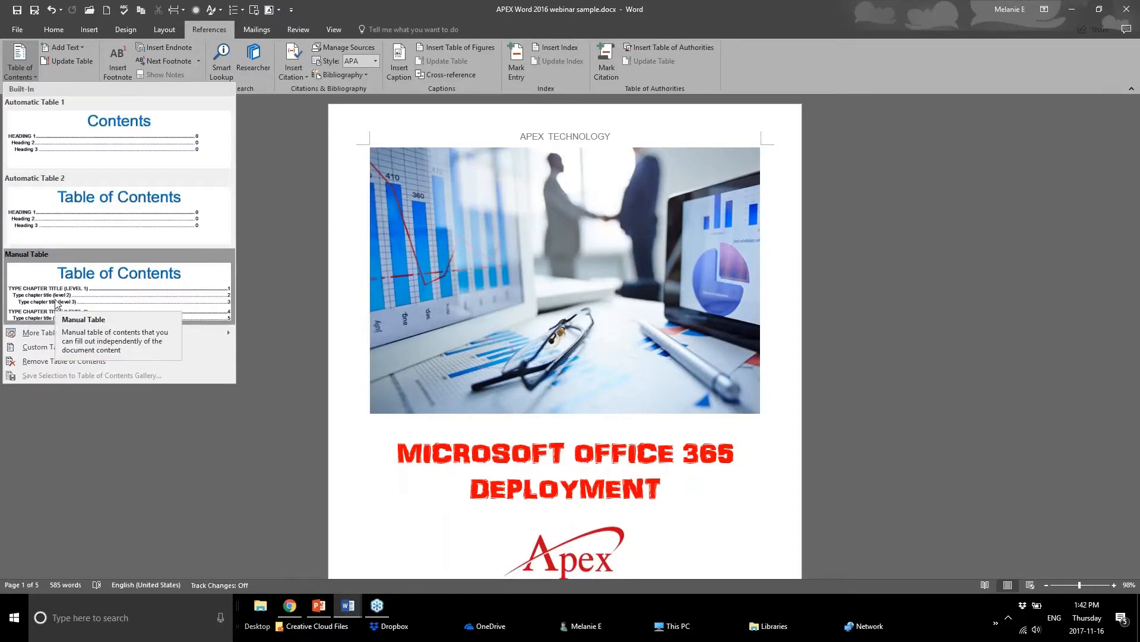
mouse_move(81, 334)
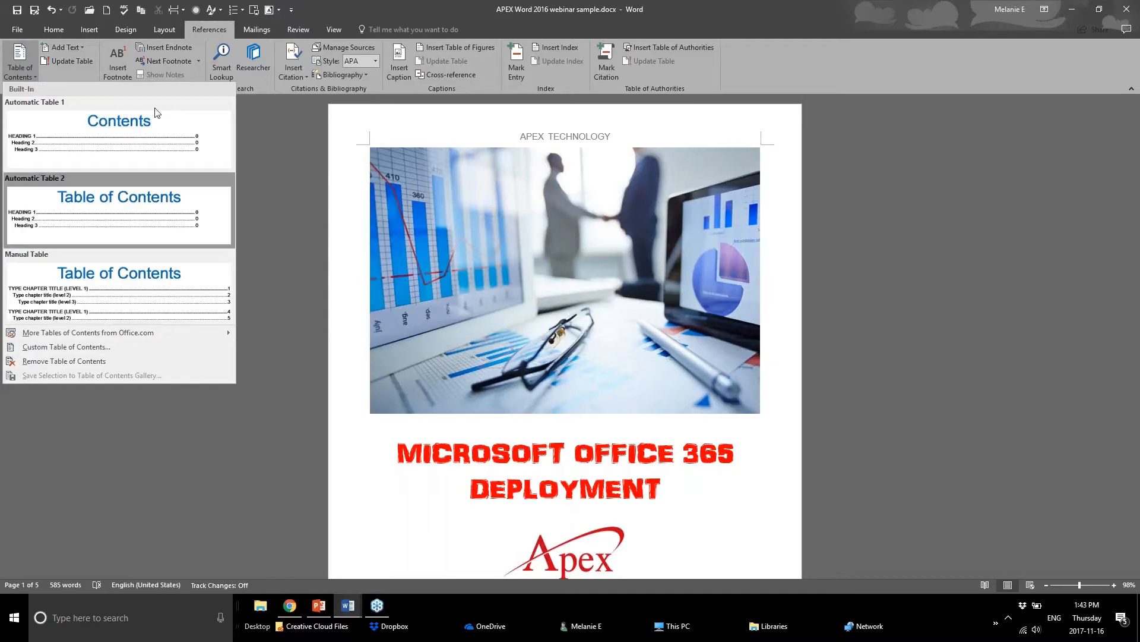
click(922, 256)
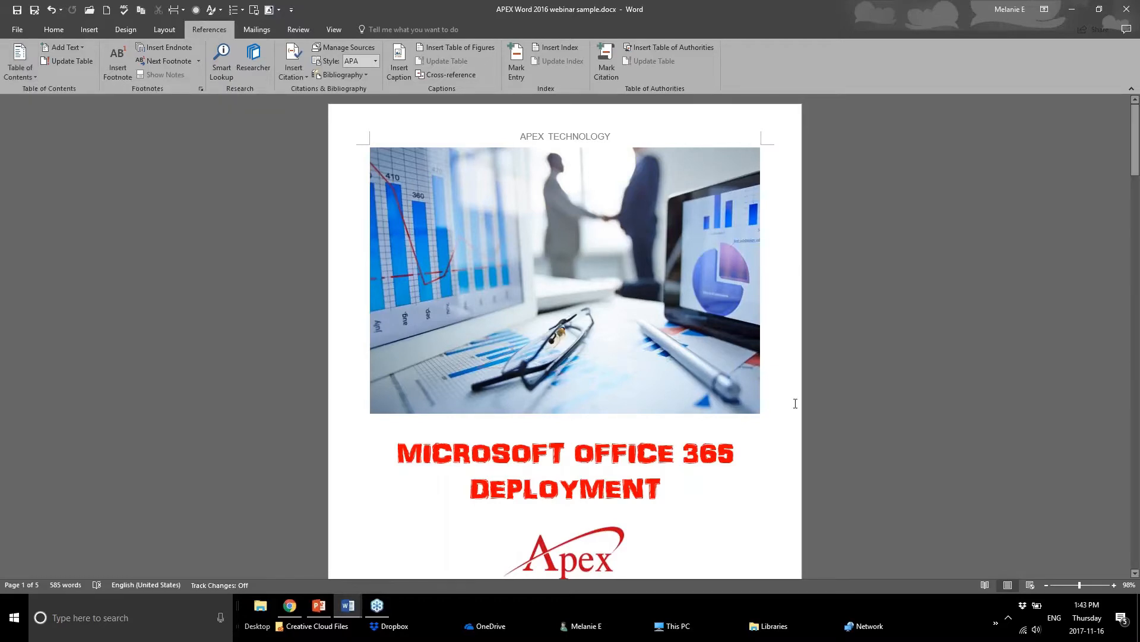
Go to the empty line above Our Approach on page 2 and view the built-in table of contents designs without inserting one
scroll(795, 403, down, 10)
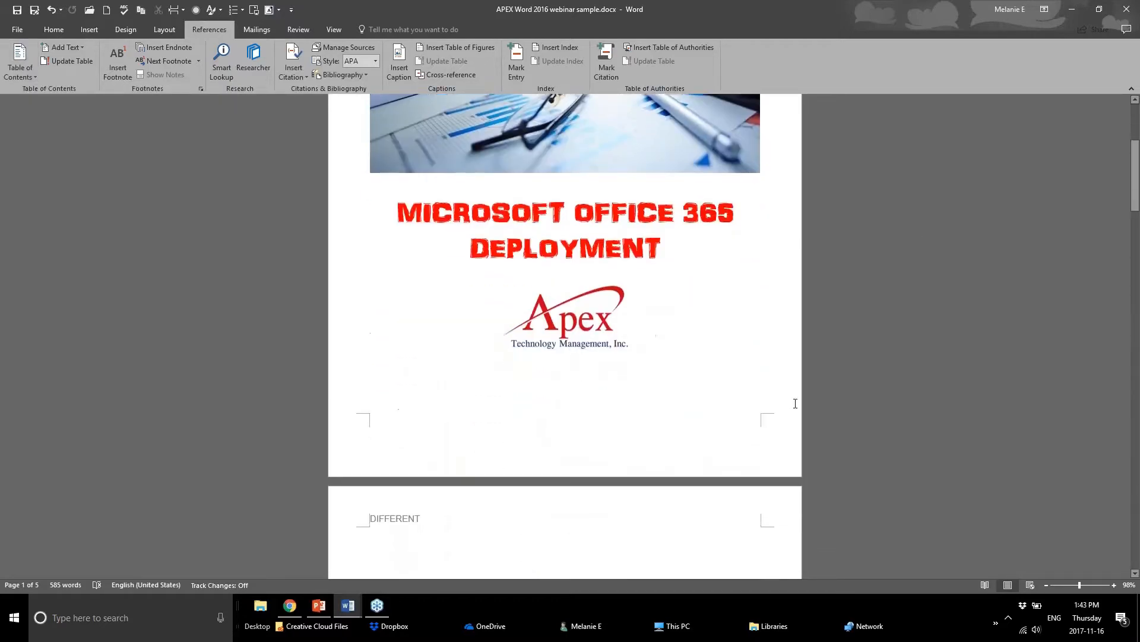
scroll(795, 403, down, 5)
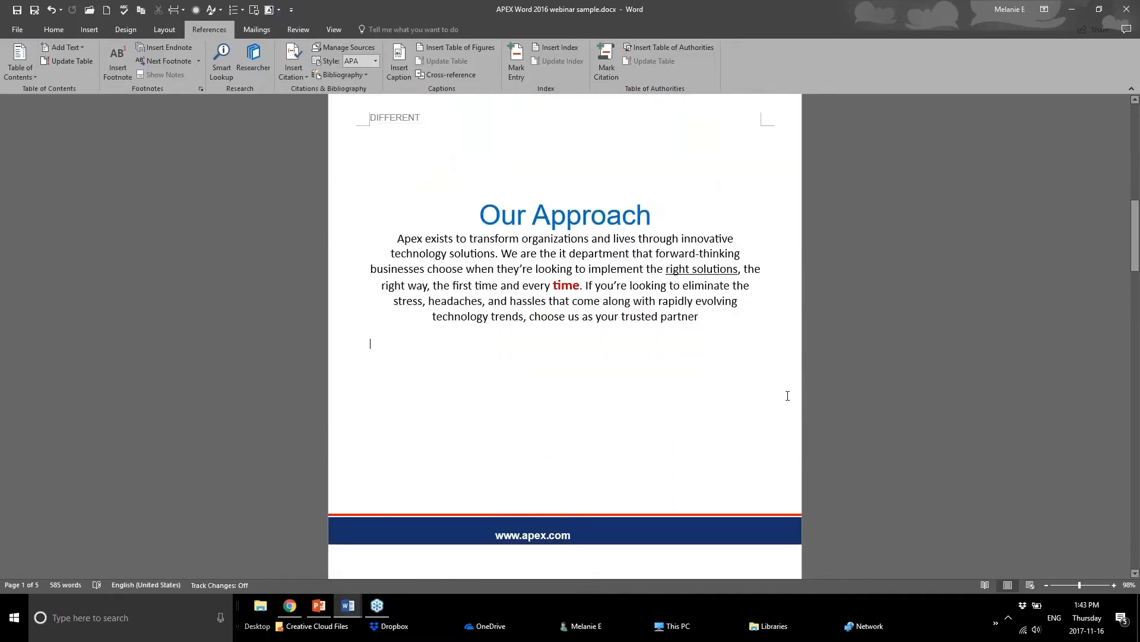
double_click(528, 153)
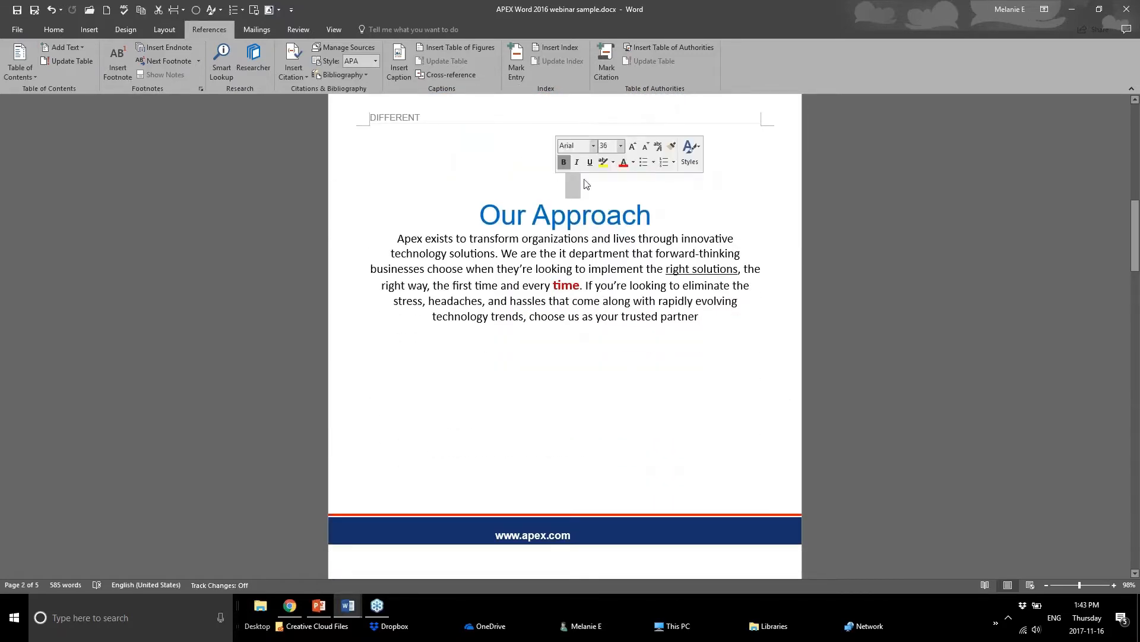
click(564, 162)
double_click(567, 177)
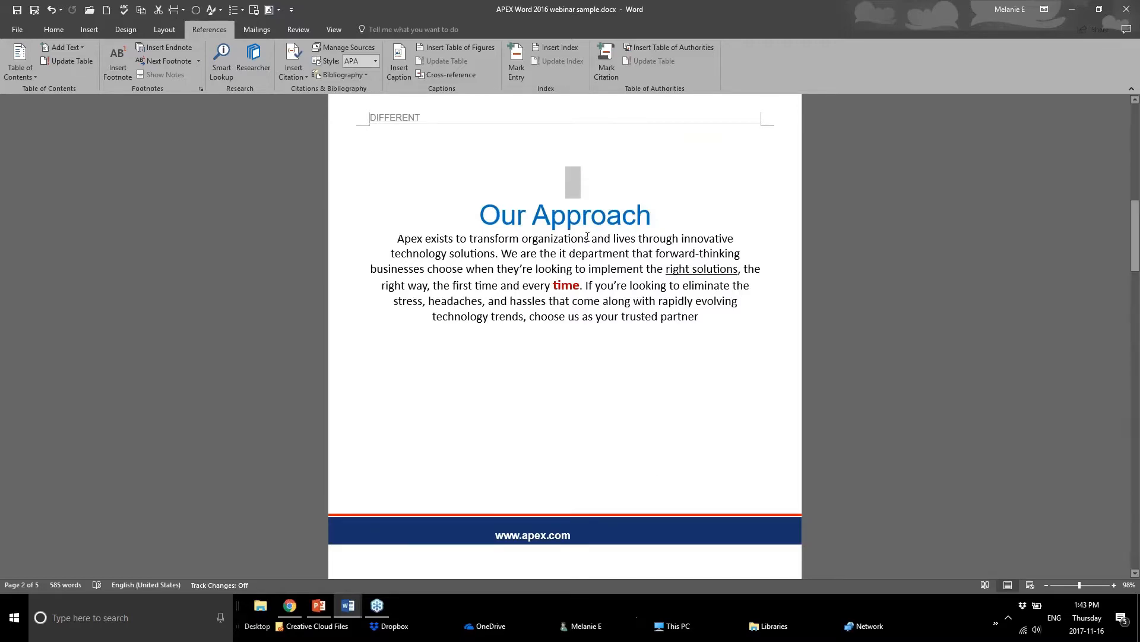
scroll(512, 446, up, 2)
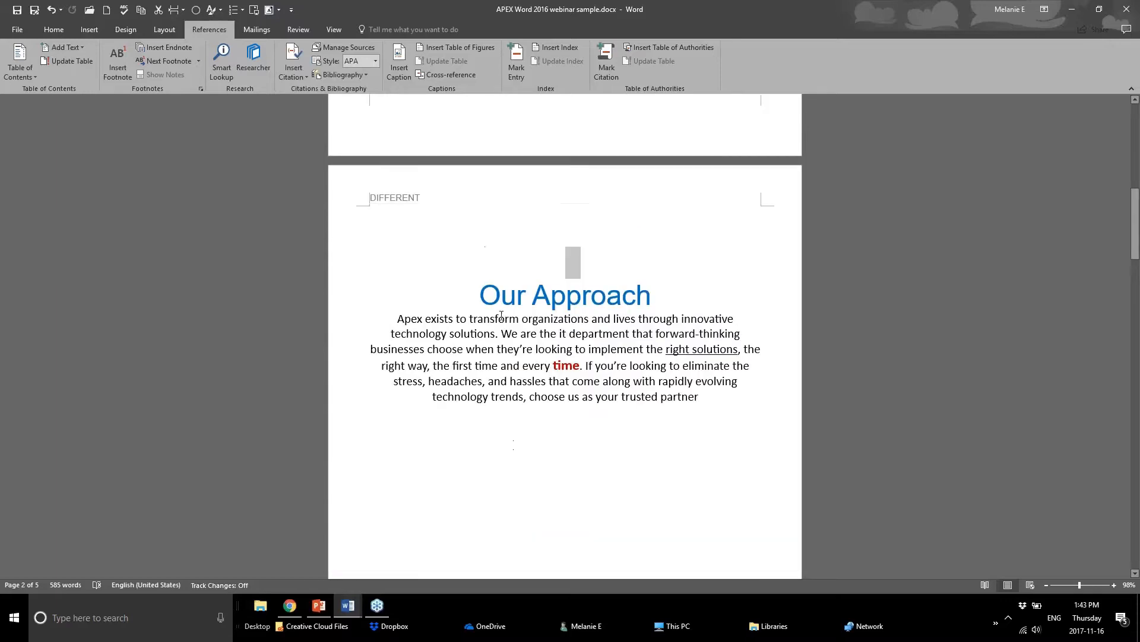
click(21, 79)
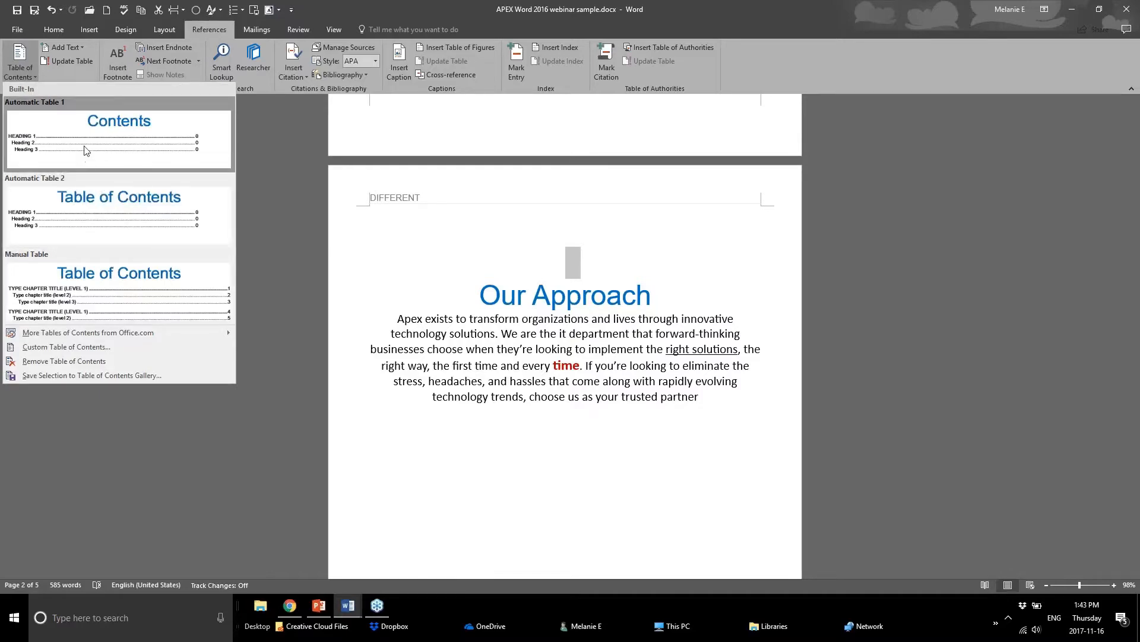
click(620, 367)
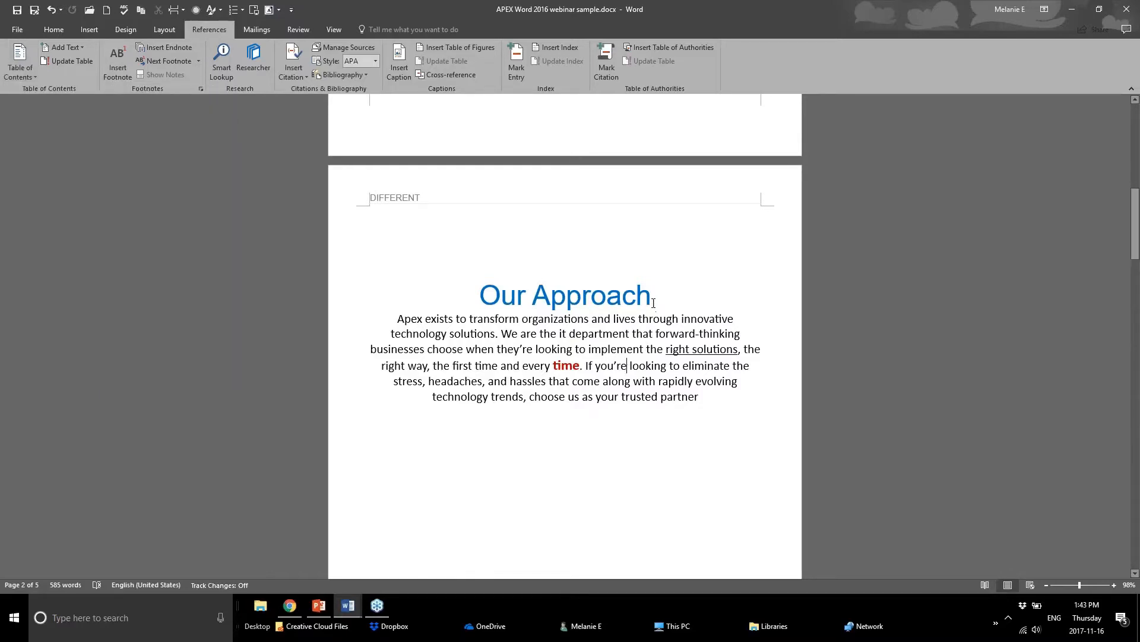
Review the document's headings from Our Approach through Our Technology and Services to Our Team
drag(654, 303, 489, 279)
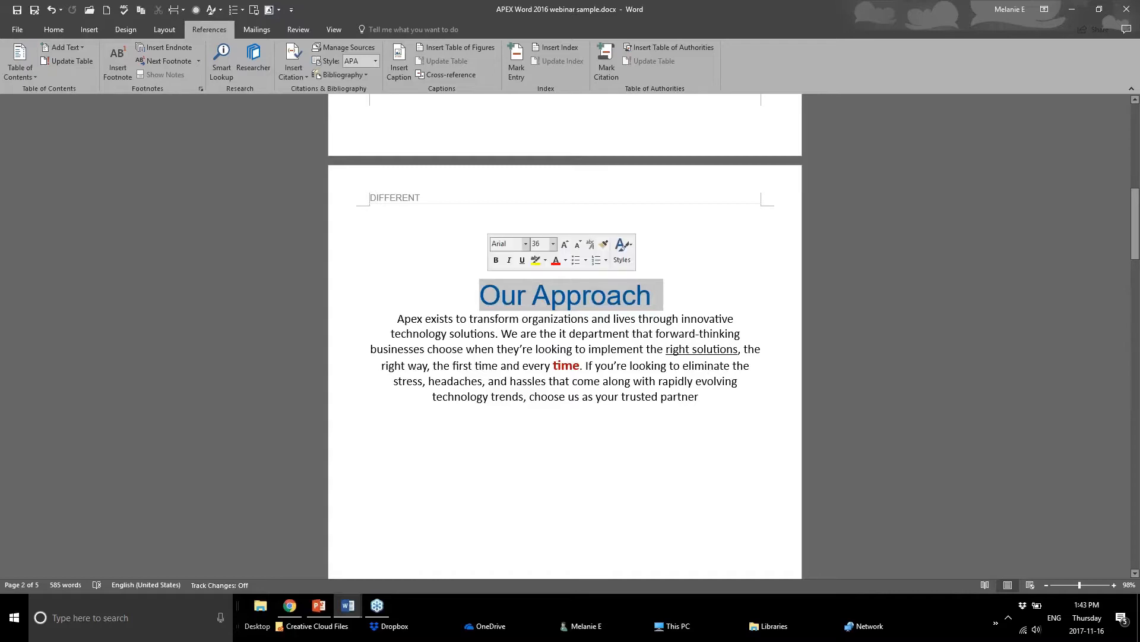
scroll(565, 484, down, 6)
scroll(565, 491, down, 2)
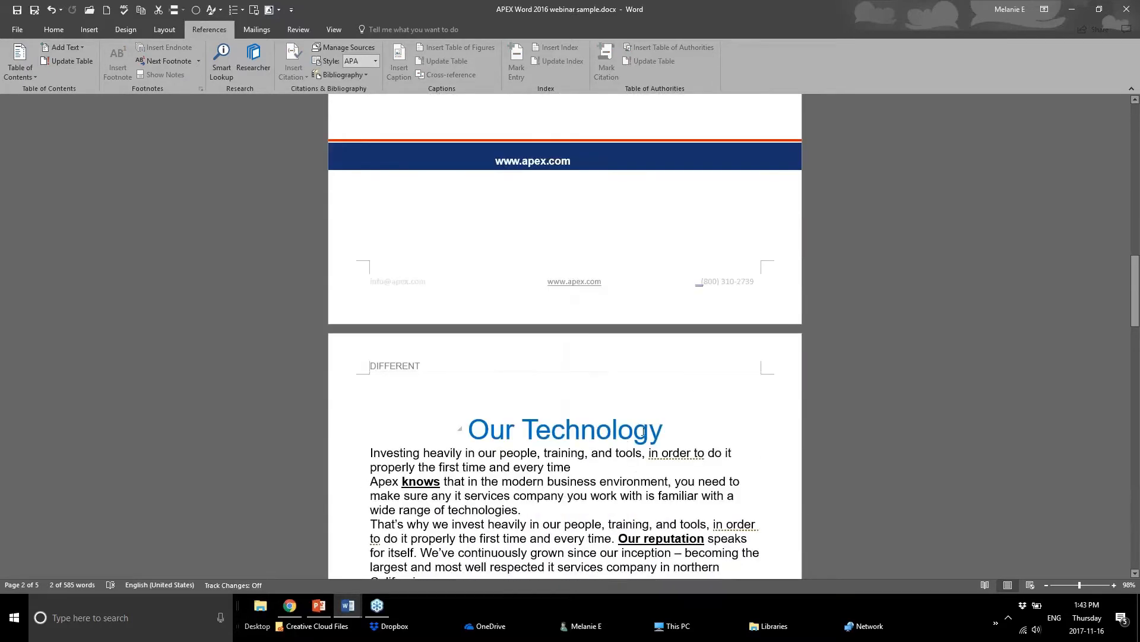
drag(667, 433, 440, 403)
click(616, 539)
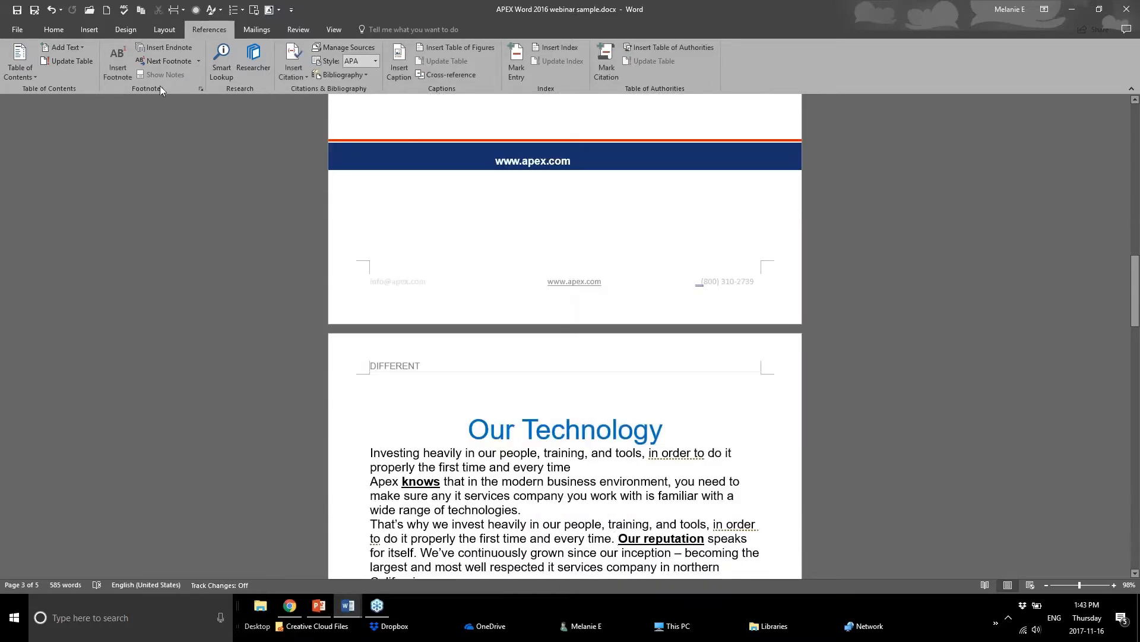
scroll(481, 453, down, 4)
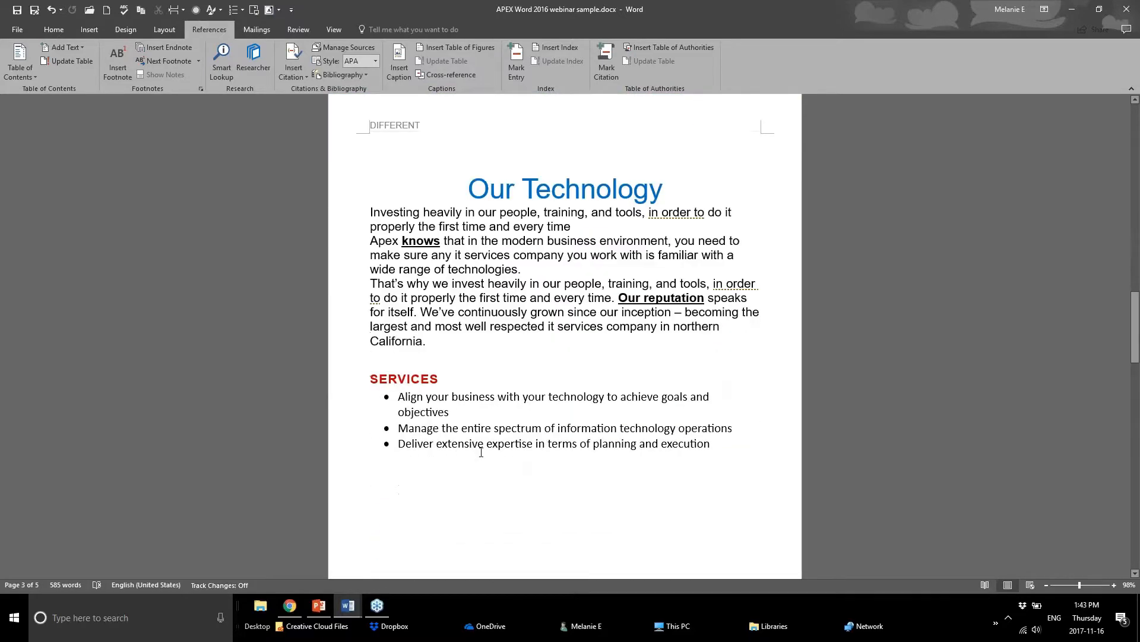
scroll(481, 453, down, 7)
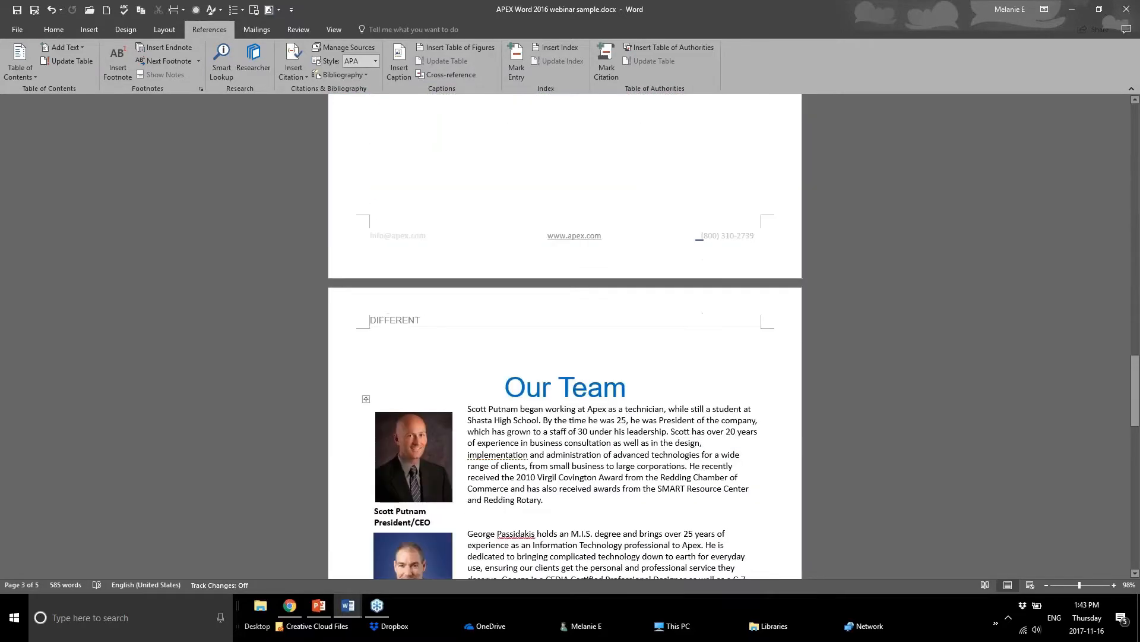
Examine the full gallery of text styles, including the Title style, without applying any of them
click(53, 30)
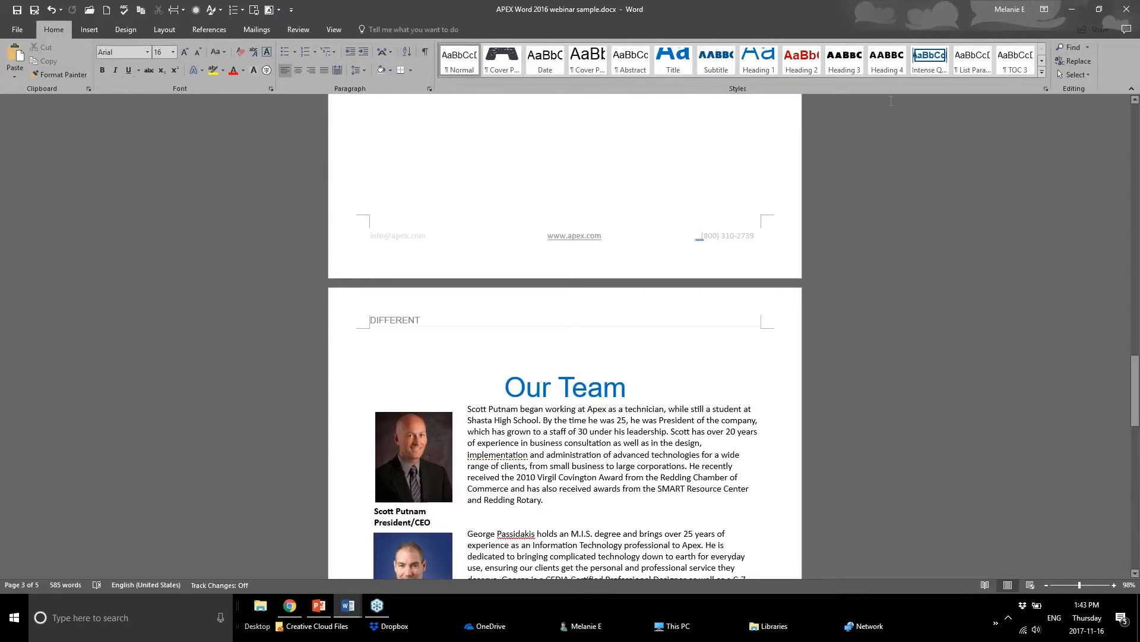
click(1042, 71)
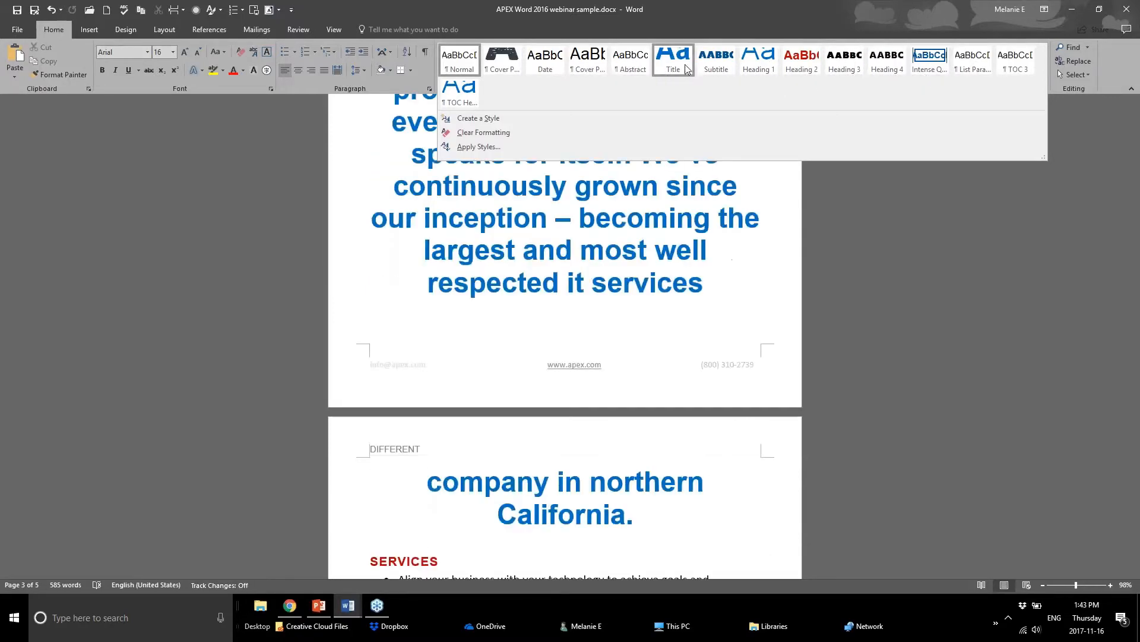
scroll(561, 287, down, 5)
scroll(302, 265, up, 2)
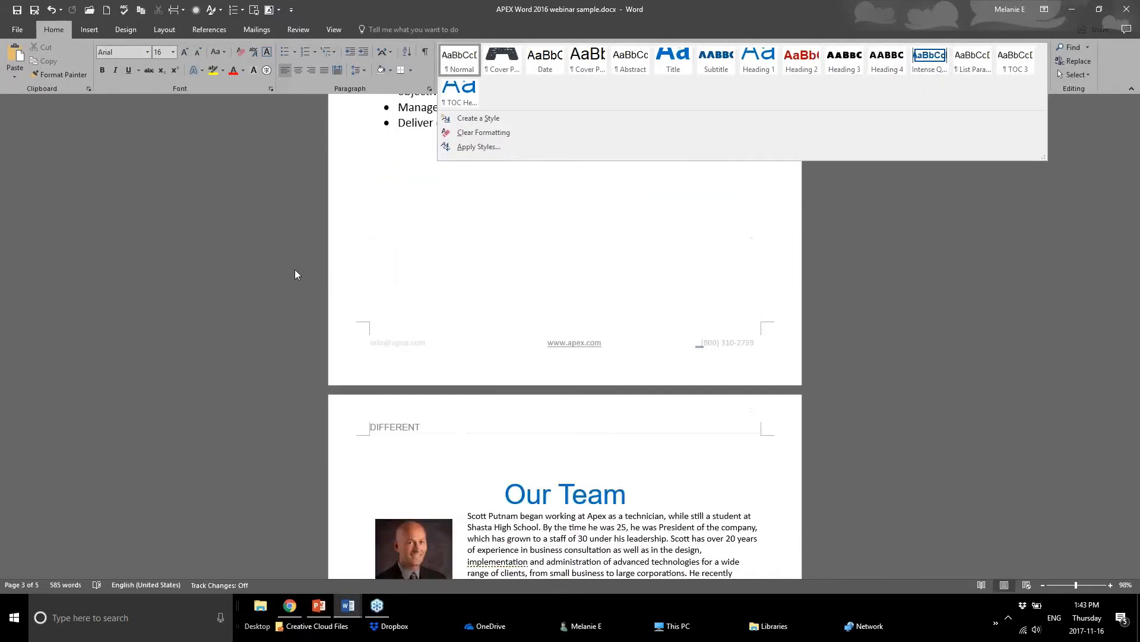
click(294, 269)
Examine the heading levels used in the built-in automatic table of contents designs without inserting one
click(209, 28)
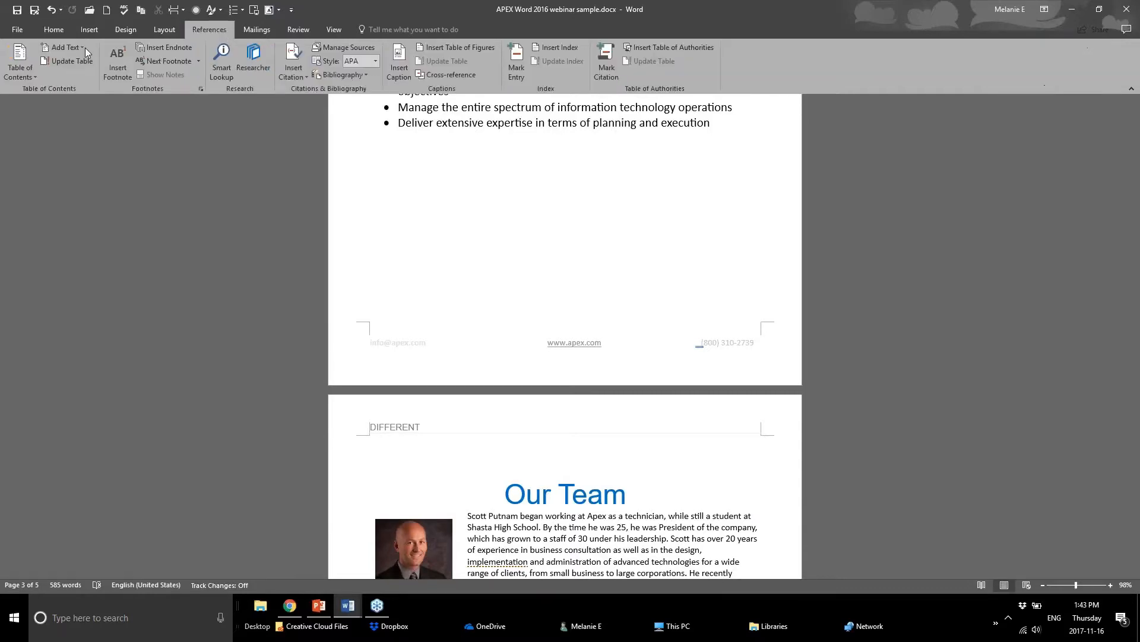
click(25, 73)
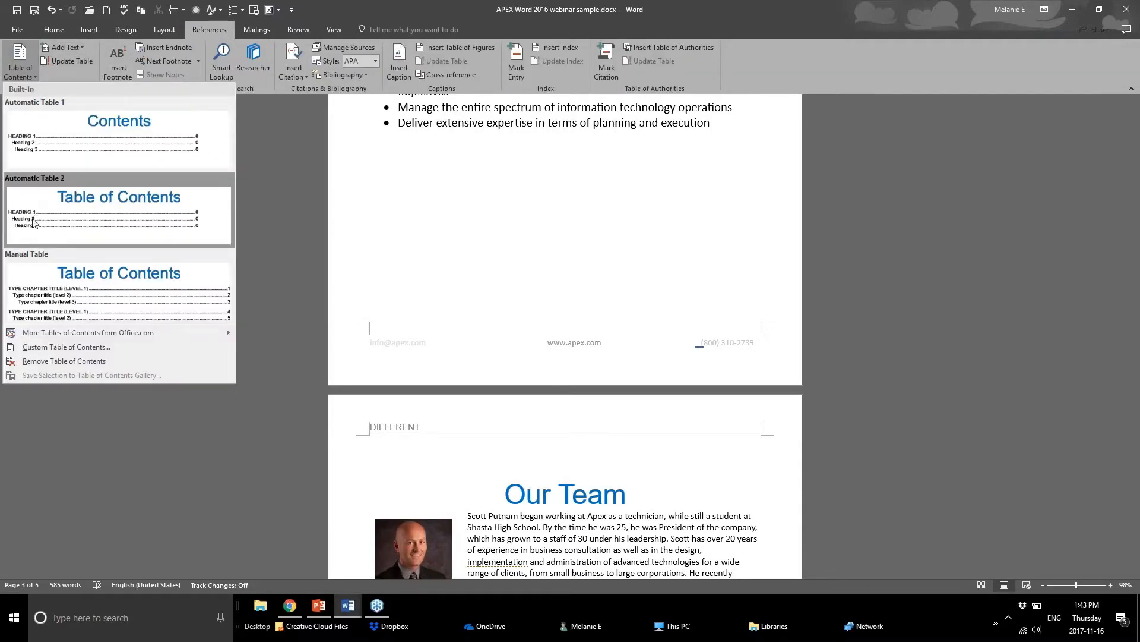
scroll(473, 302, up, 8)
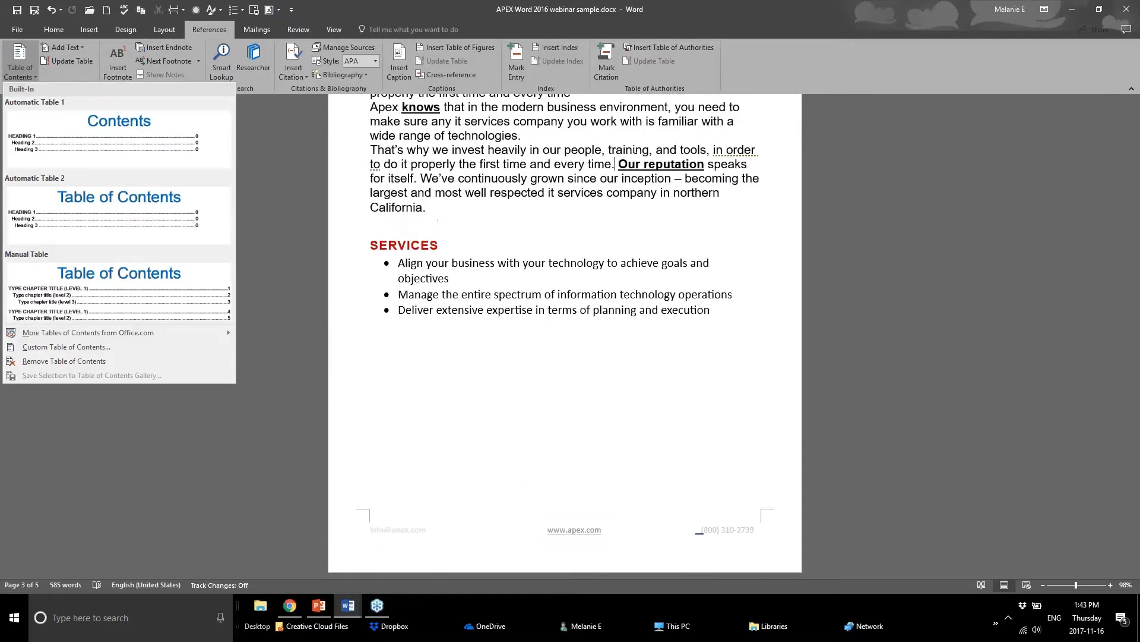
click(473, 301)
Check which text style is assigned to the Our Approach and Our Technology headings
triple_click(638, 156)
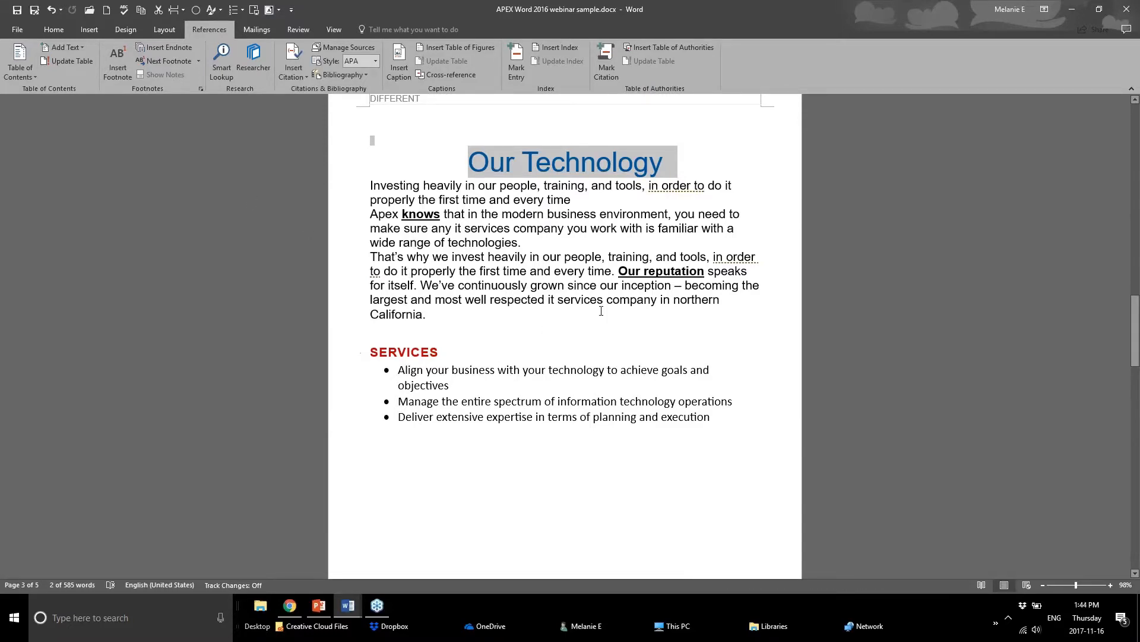
scroll(601, 310, up, 15)
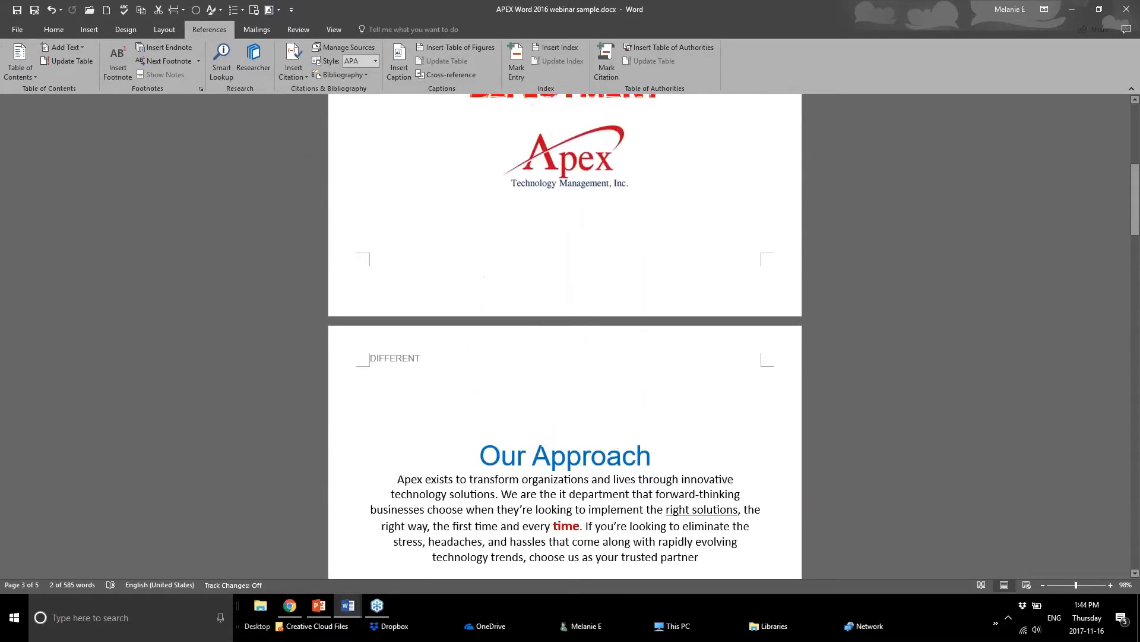
scroll(647, 379, up, 3)
scroll(648, 379, down, 3)
triple_click(653, 455)
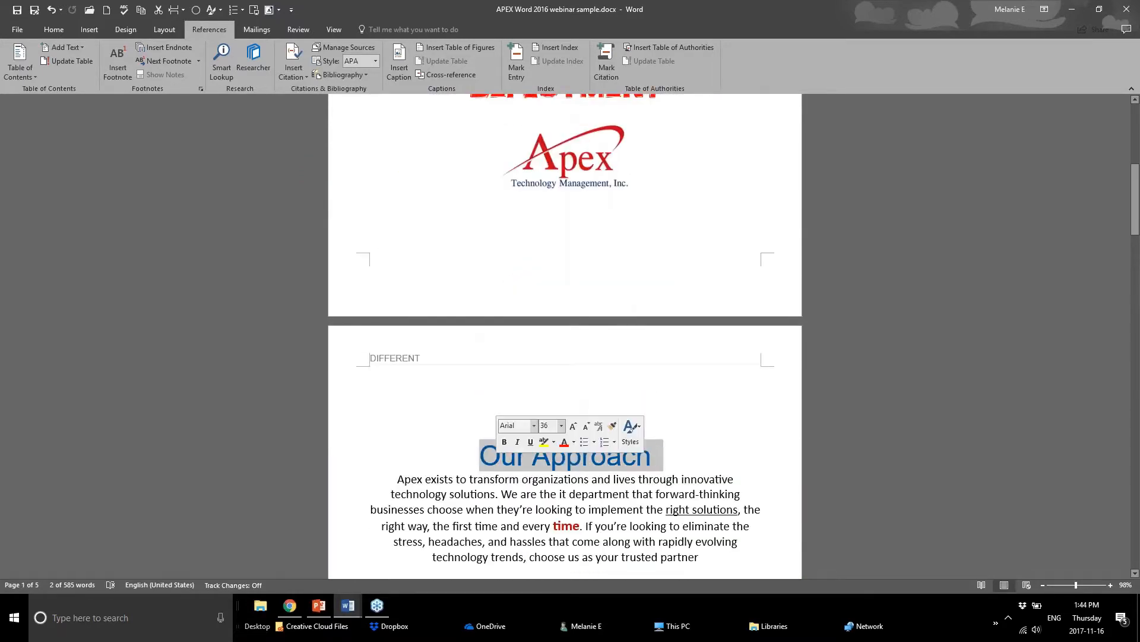
click(53, 30)
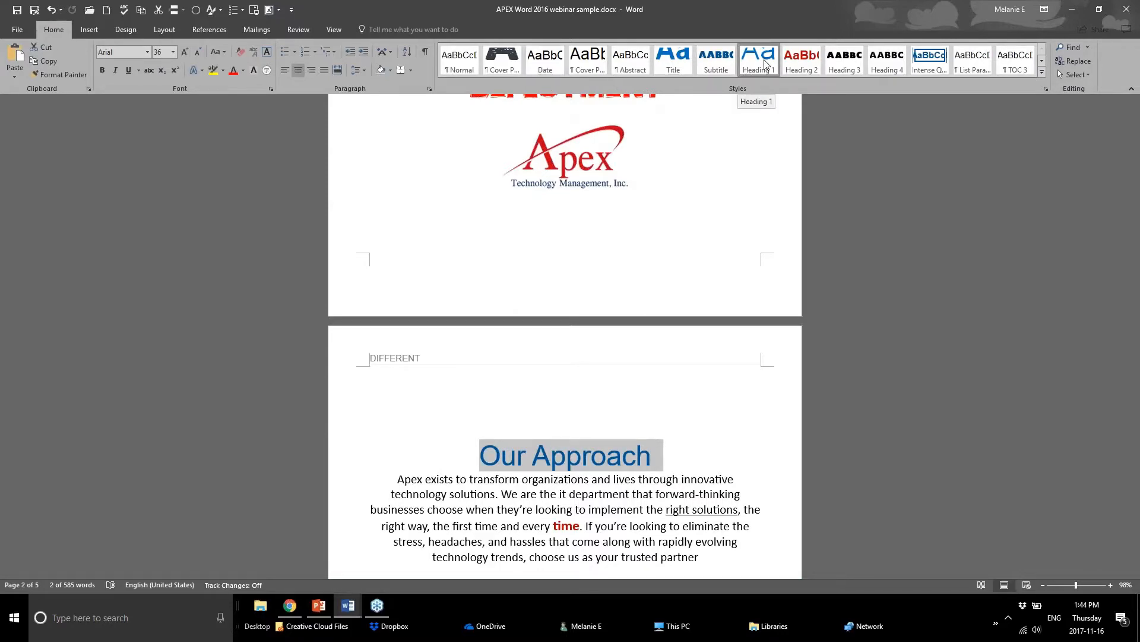
click(667, 480)
scroll(668, 483, down, 1)
scroll(667, 482, down, 6)
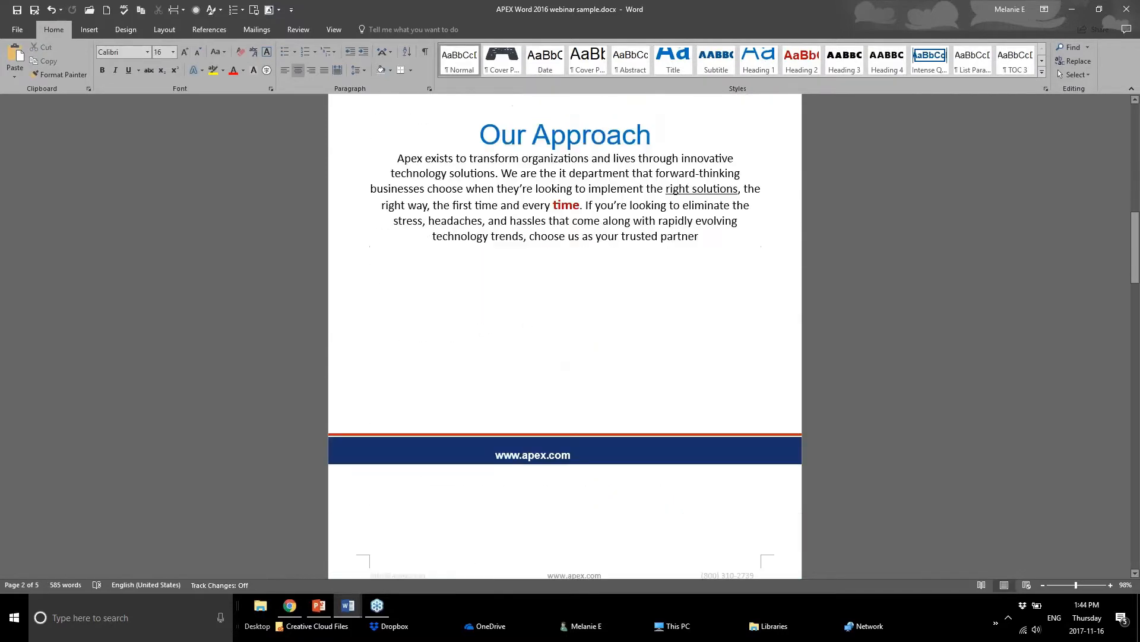
triple_click(632, 458)
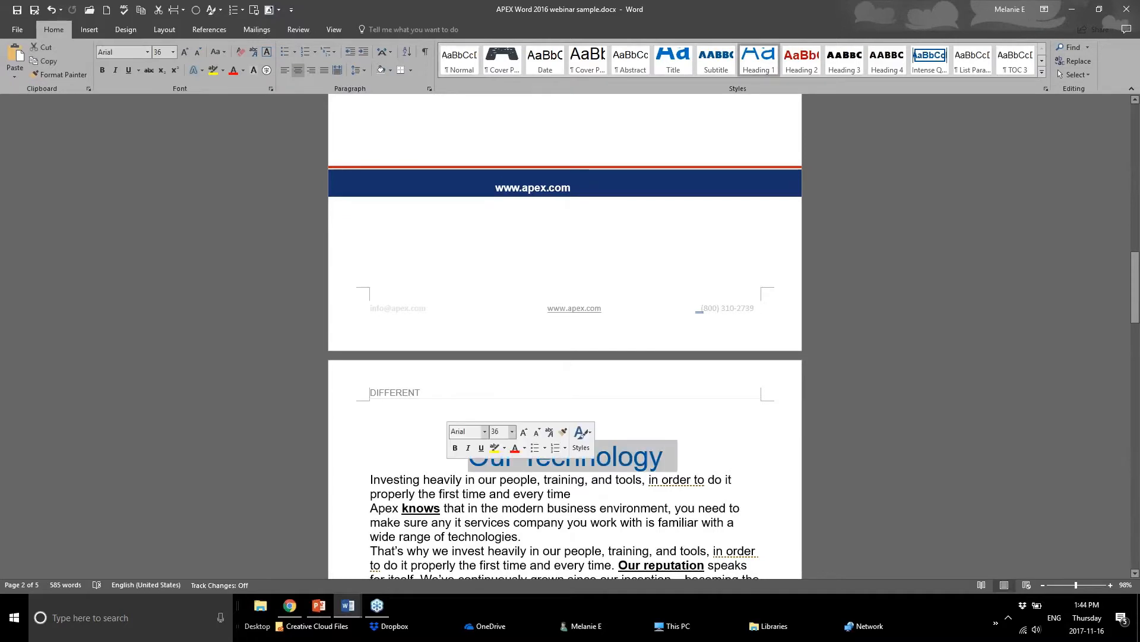
click(575, 488)
scroll(575, 488, down, 5)
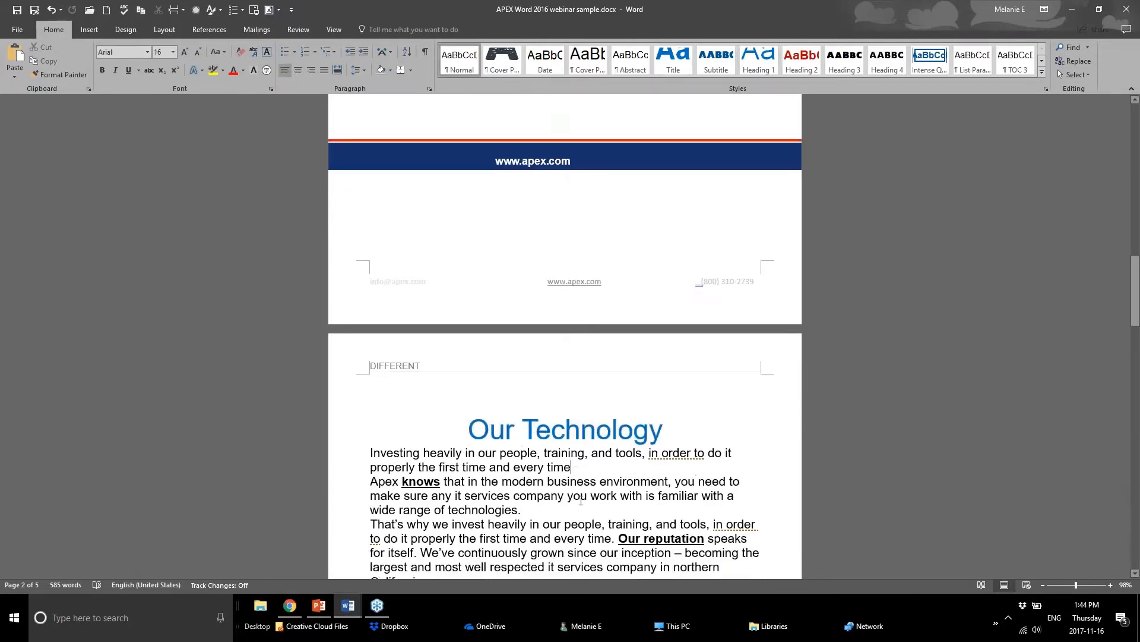
Apply the Subtitle style to the Services heading above the bulleted list
triple_click(438, 272)
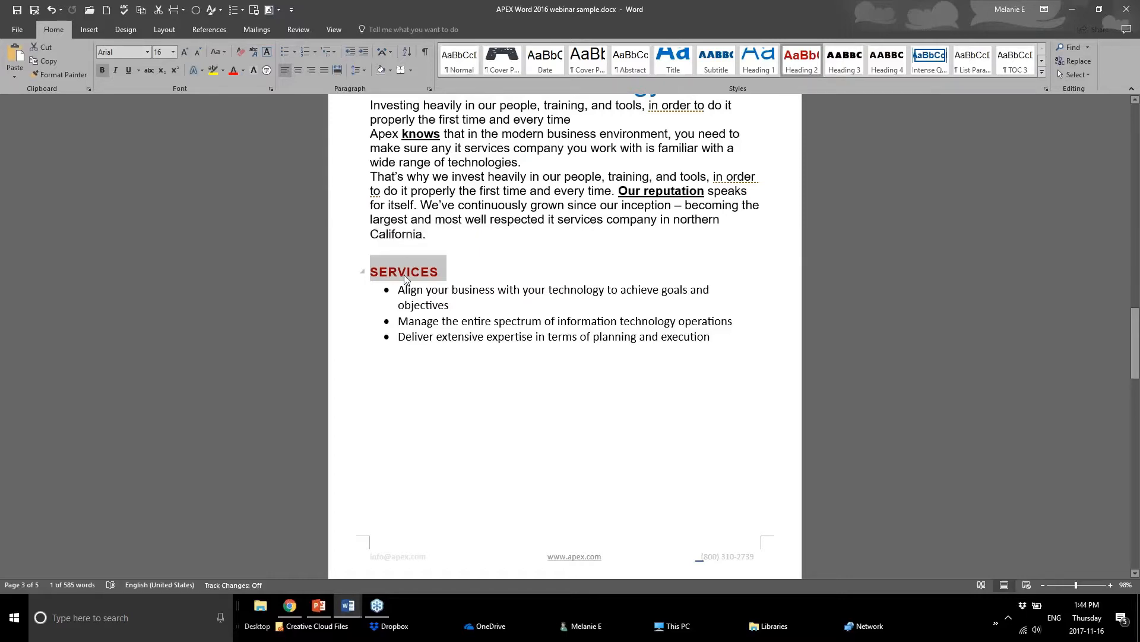
click(723, 65)
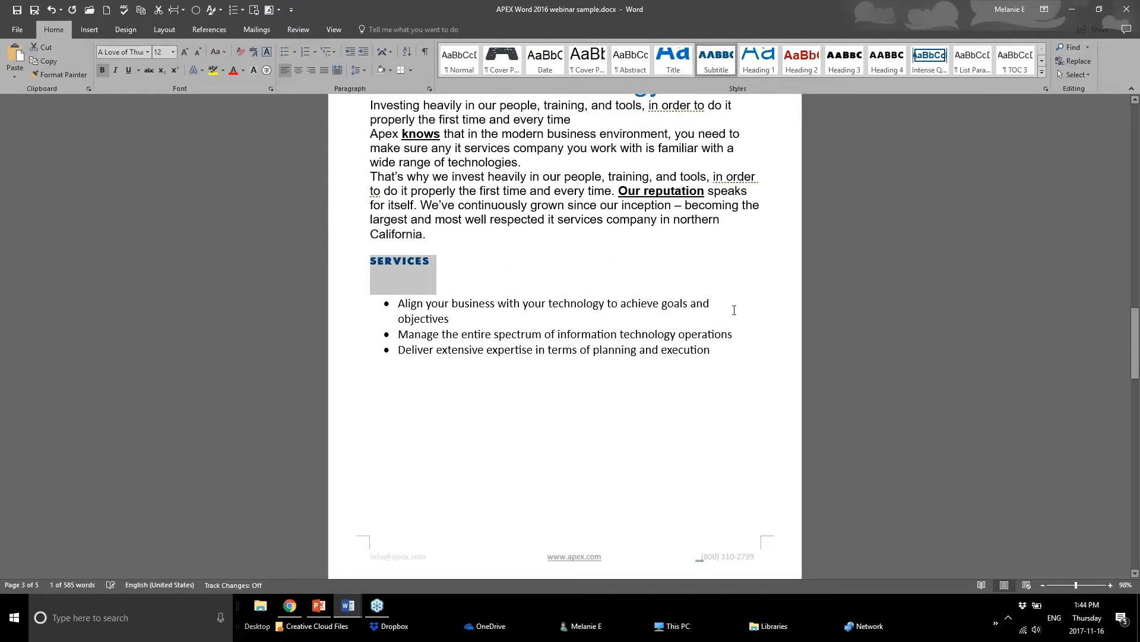
click(730, 369)
Check which text style is assigned to the Our Team heading
scroll(630, 276, down, 8)
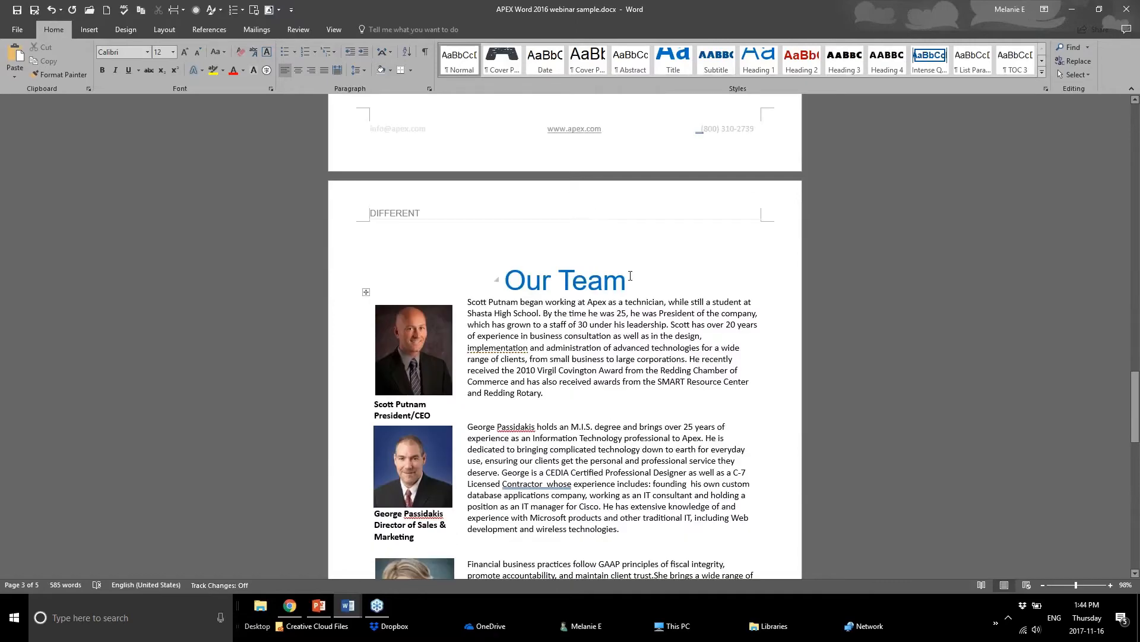
drag(630, 276, 504, 279)
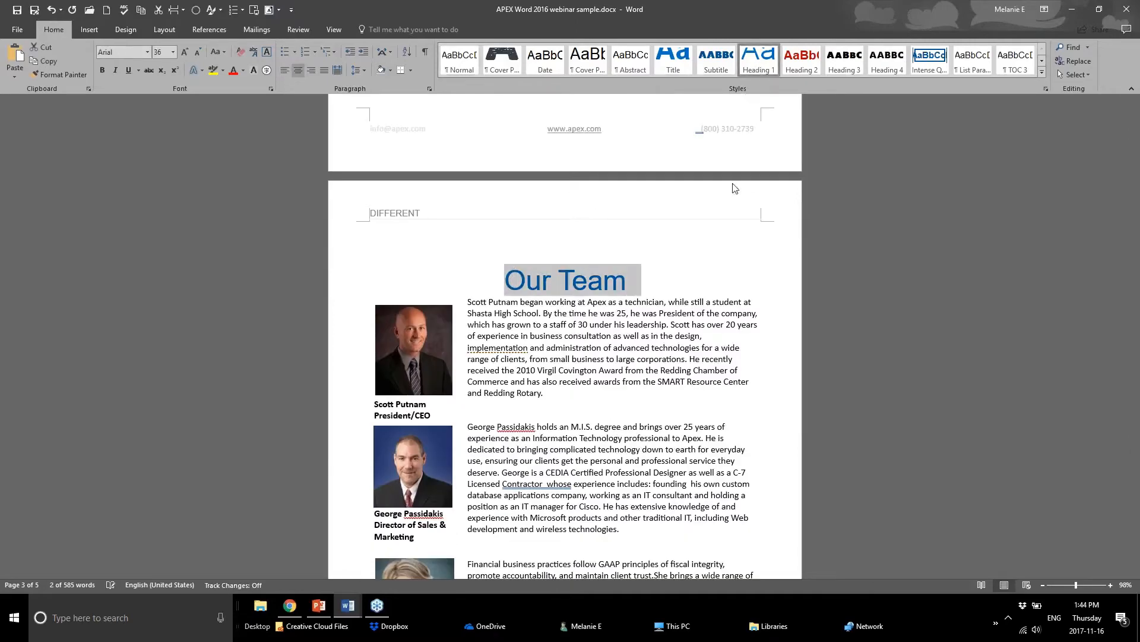
scroll(735, 188, down, 9)
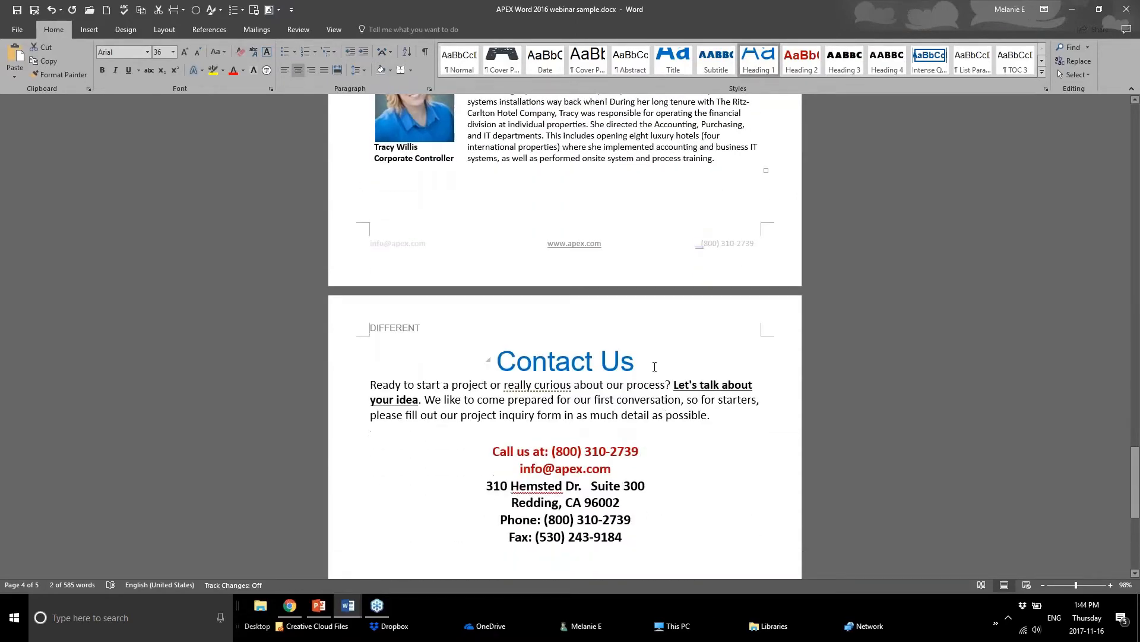
Insert two blank lines above the Contact Us heading on the last page
triple_click(655, 366)
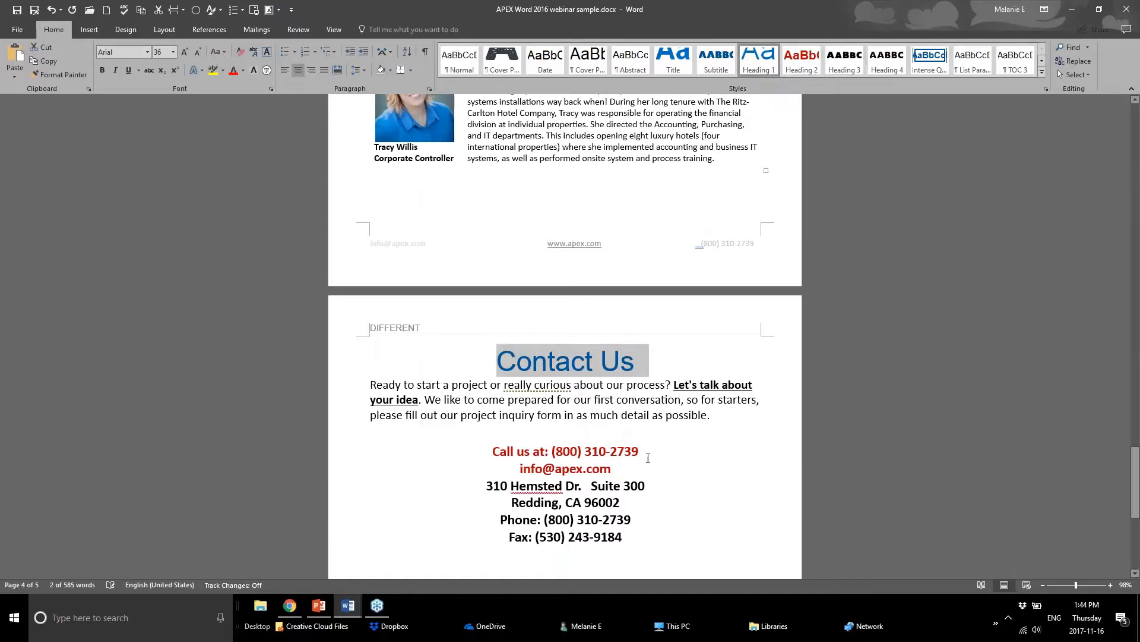
key(Left)
key(Return)
key(Return)
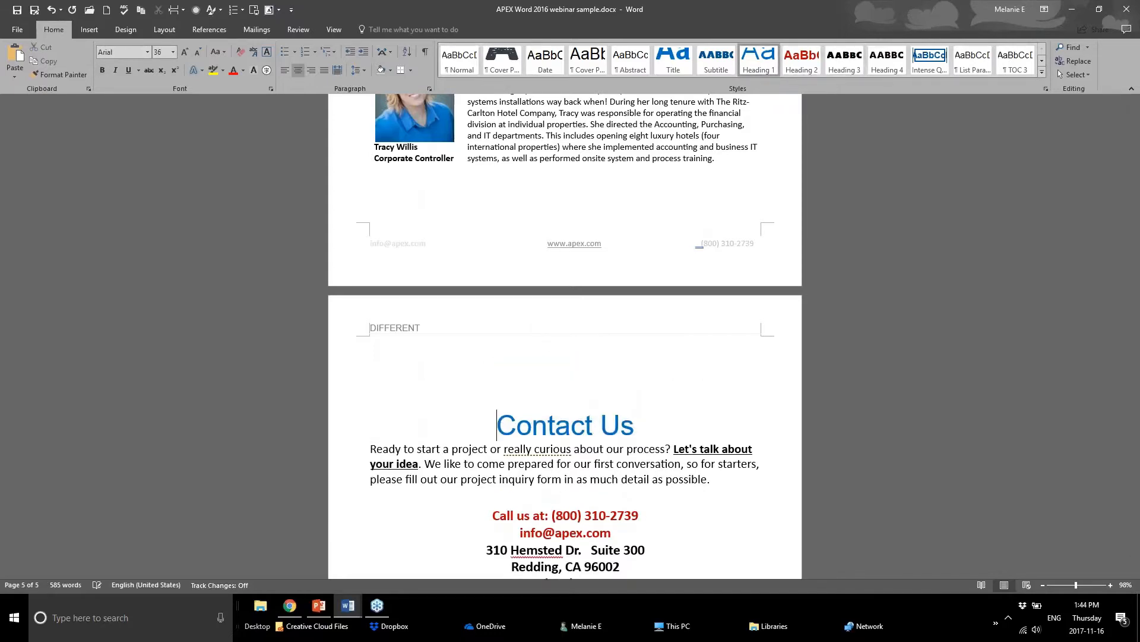
Insert an Automatic Table 1 table of contents on the blank line above the Our Approach heading
drag(1135, 482, 1117, 232)
click(578, 248)
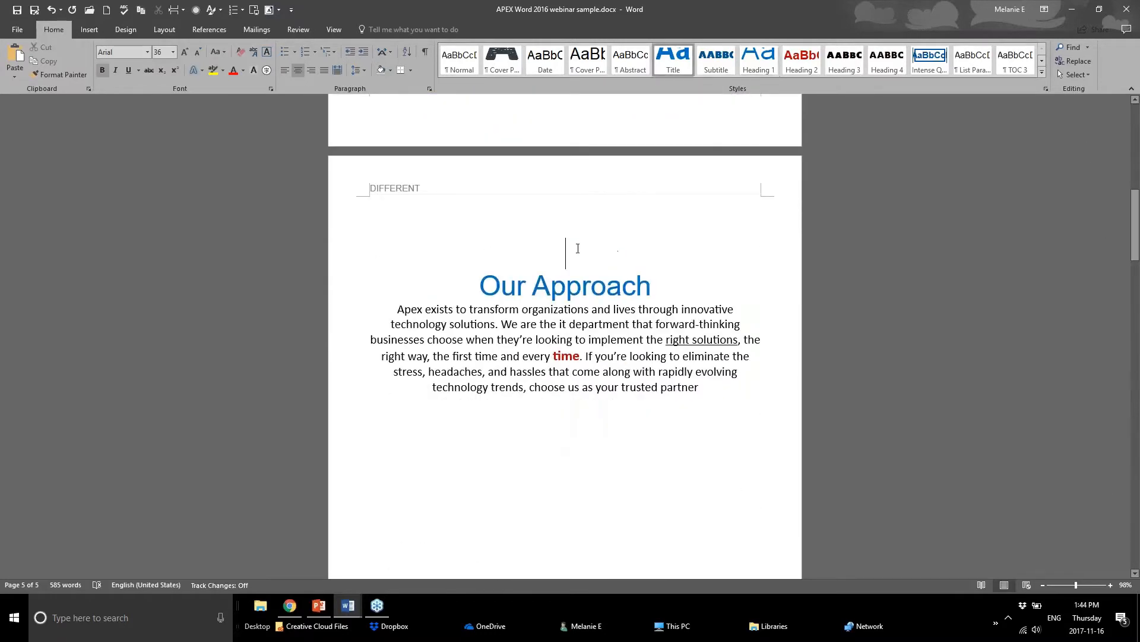
click(212, 30)
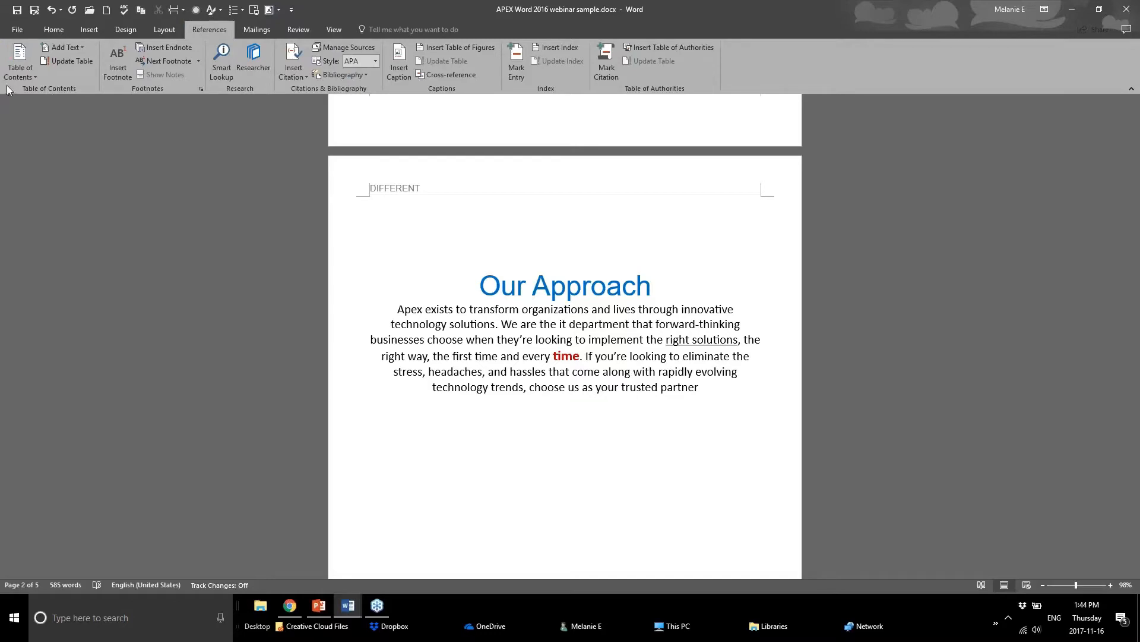
click(19, 74)
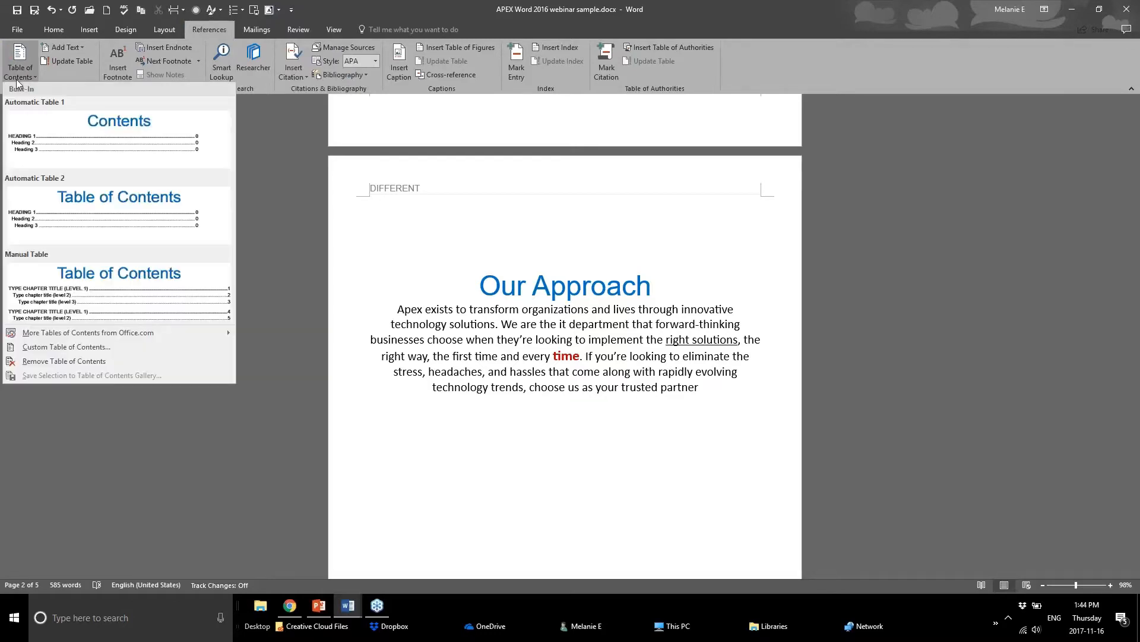
click(31, 141)
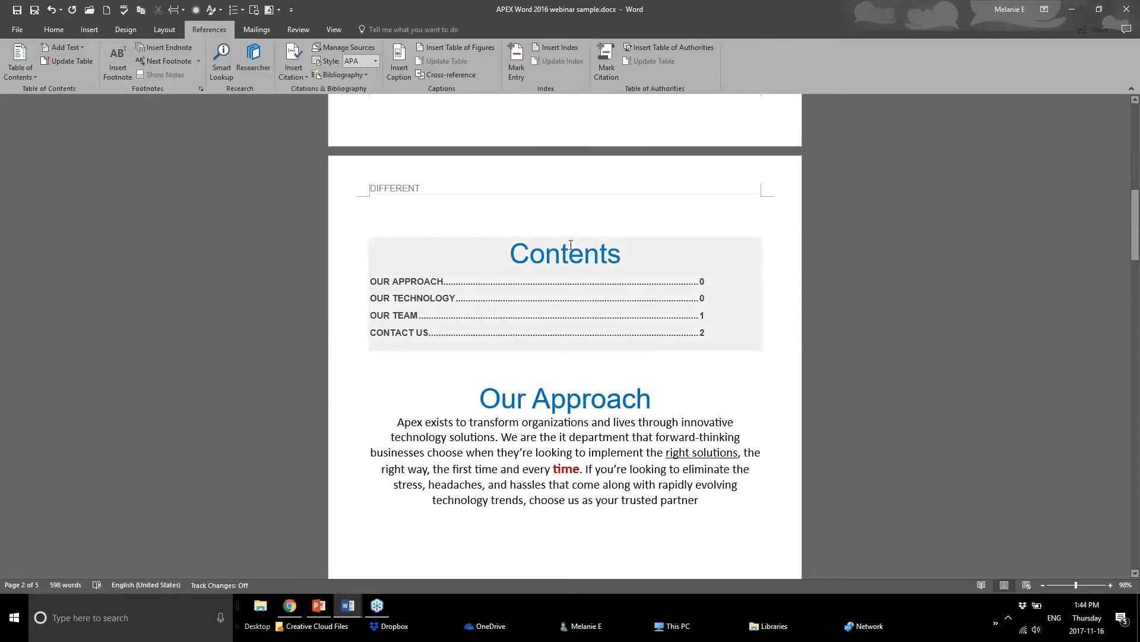
Retitle the inserted table's Contents heading as "Table of Contents"
double_click(512, 242)
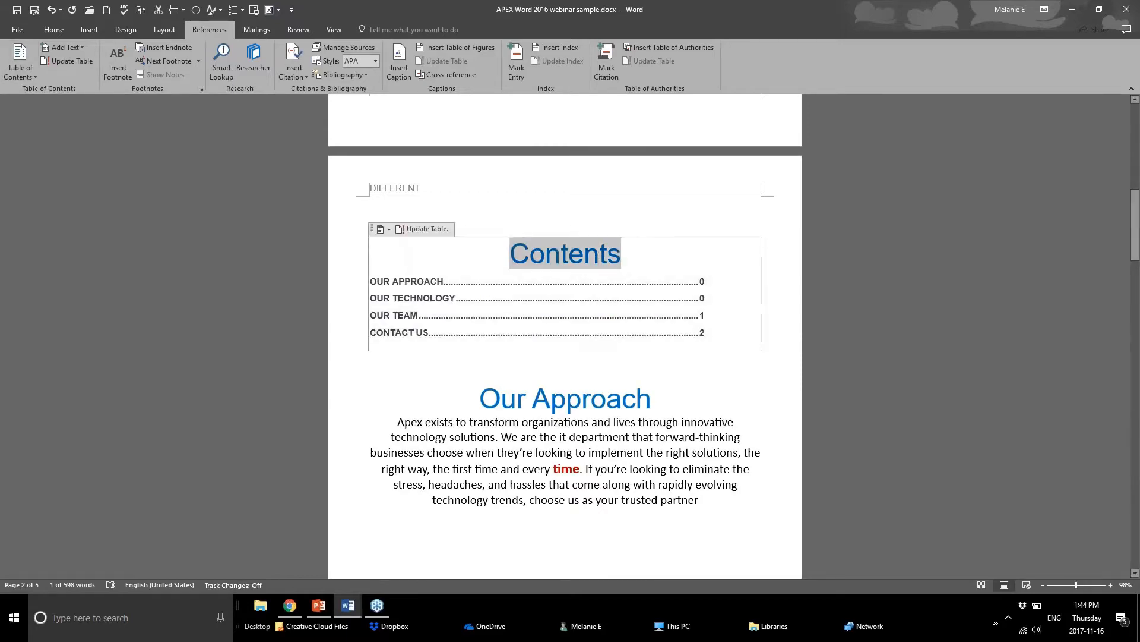
text(Table of Conte)
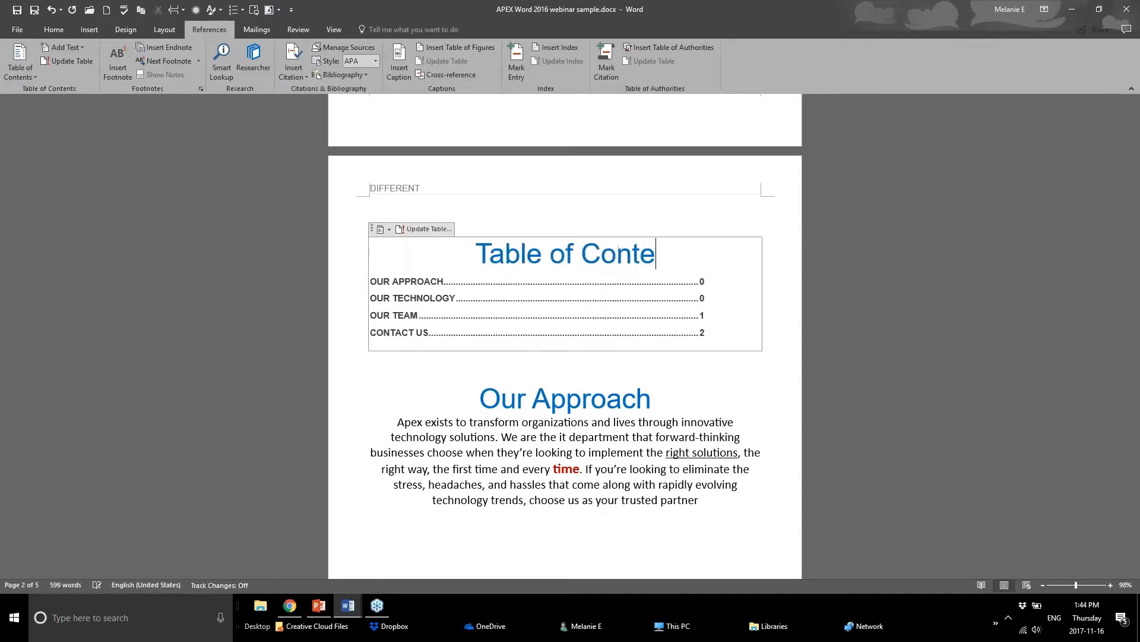
text(nts)
Insert a page break between the table of contents and the Our Approach heading
click(558, 365)
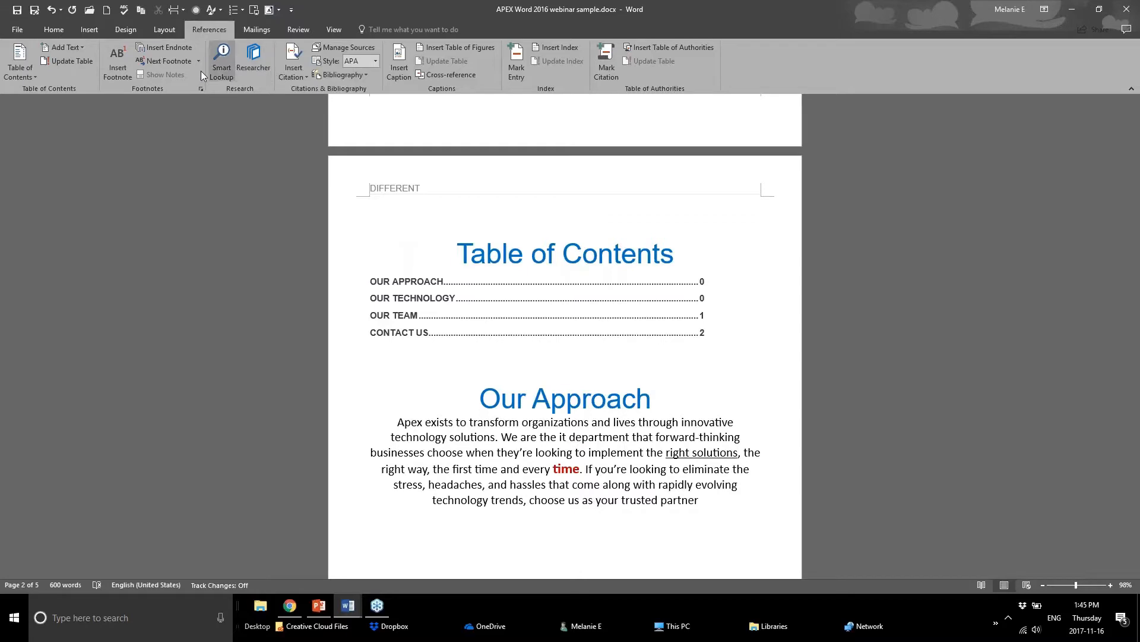
click(167, 30)
click(183, 47)
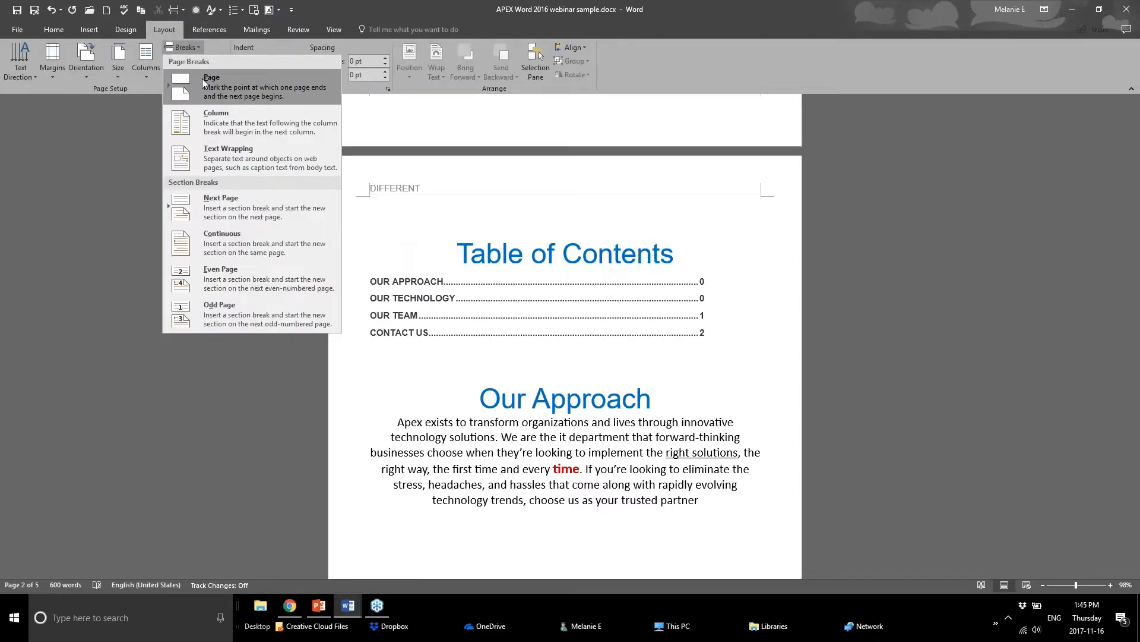
click(202, 79)
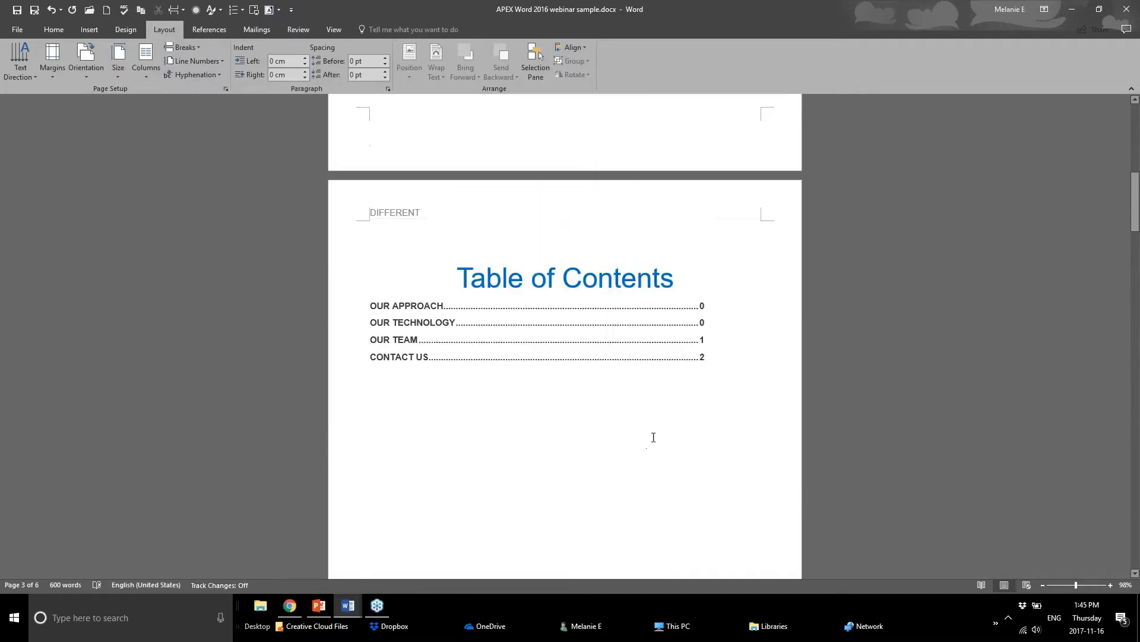
Apply the Heading 2 style to the Services heading above the bulleted list under Our Technology
click(731, 355)
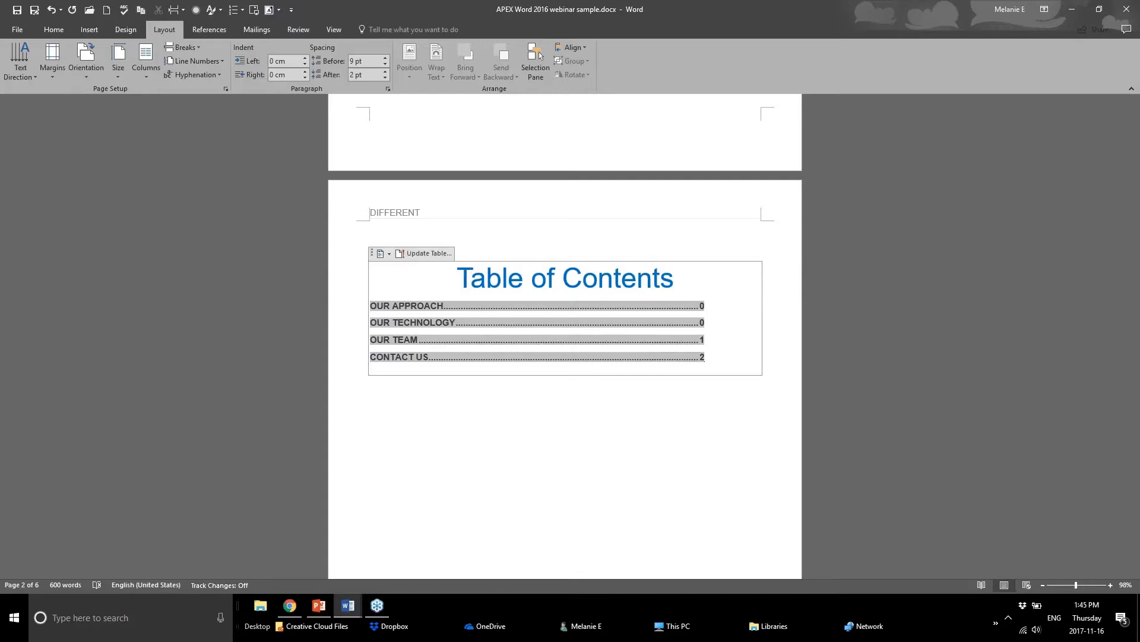
scroll(533, 552, down, 3)
scroll(533, 552, down, 5)
scroll(533, 551, up, 6)
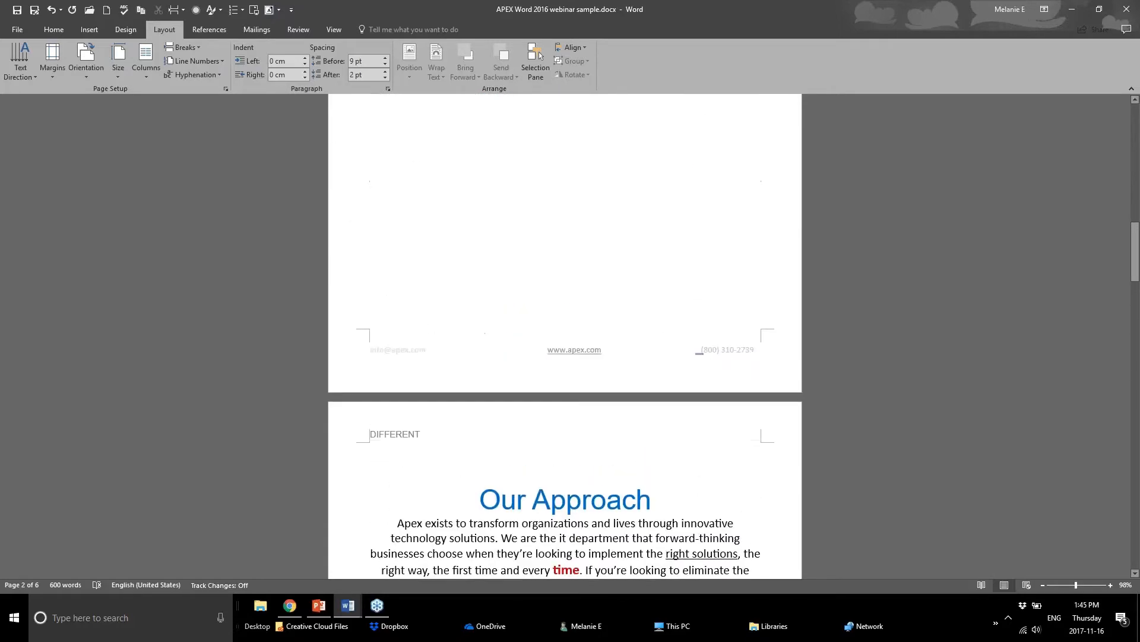
scroll(555, 505, up, 1)
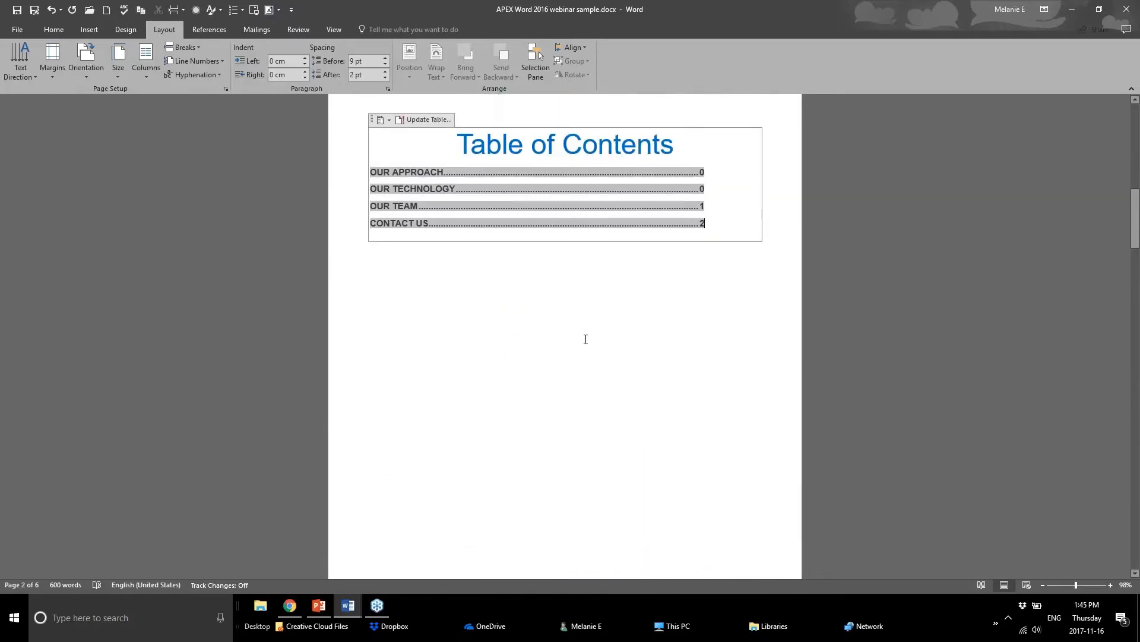
scroll(571, 561, down, 20)
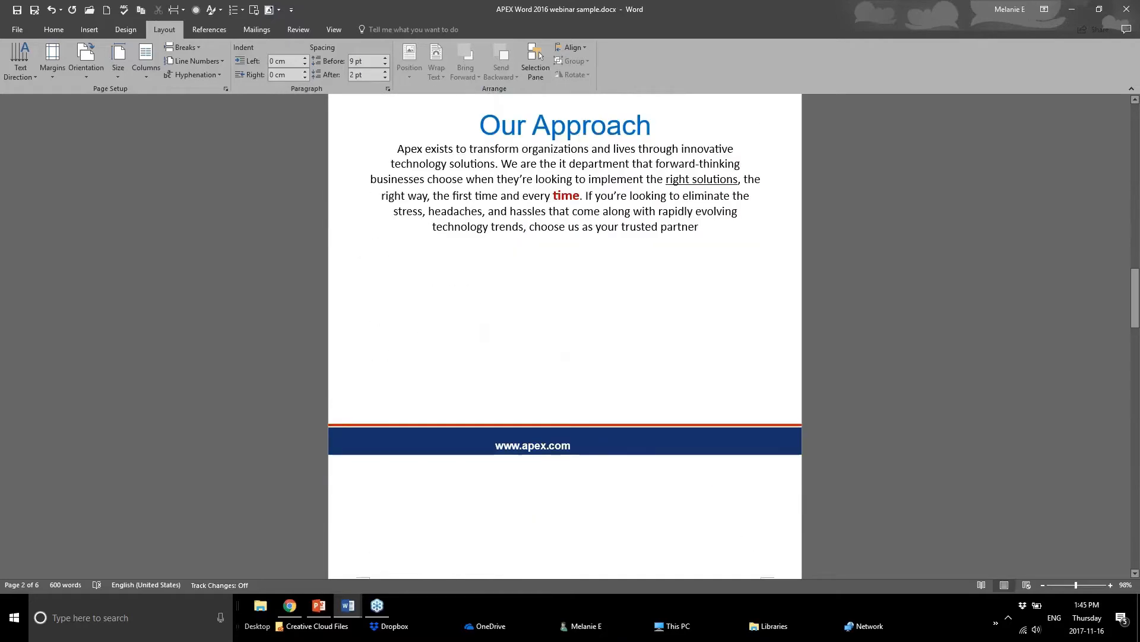
scroll(453, 392, down, 3)
drag(371, 389, 439, 416)
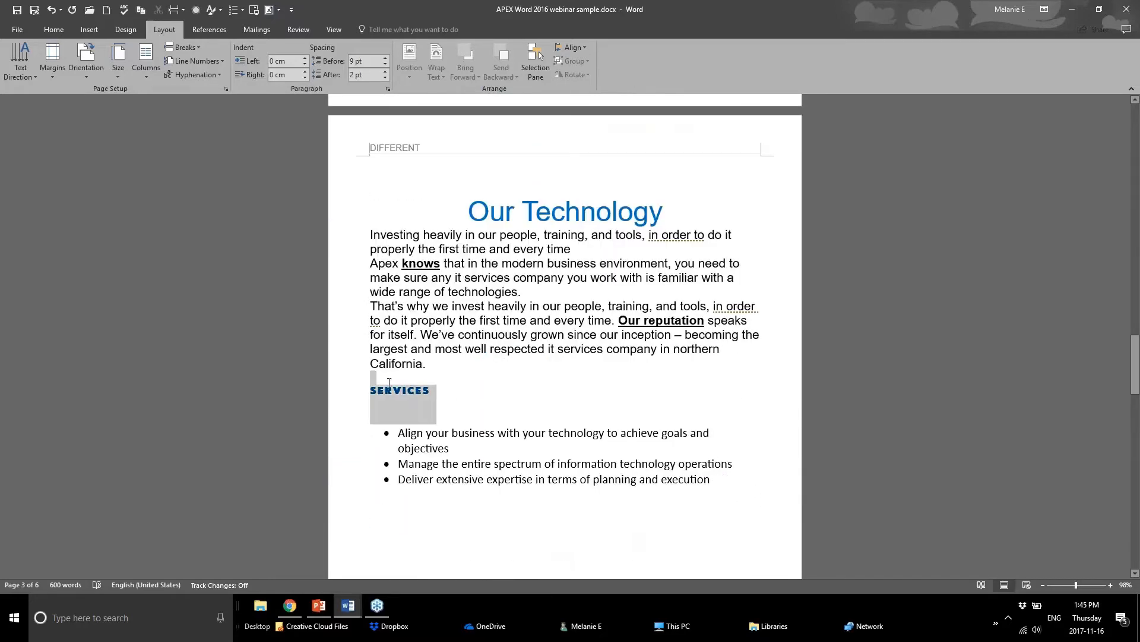
click(57, 32)
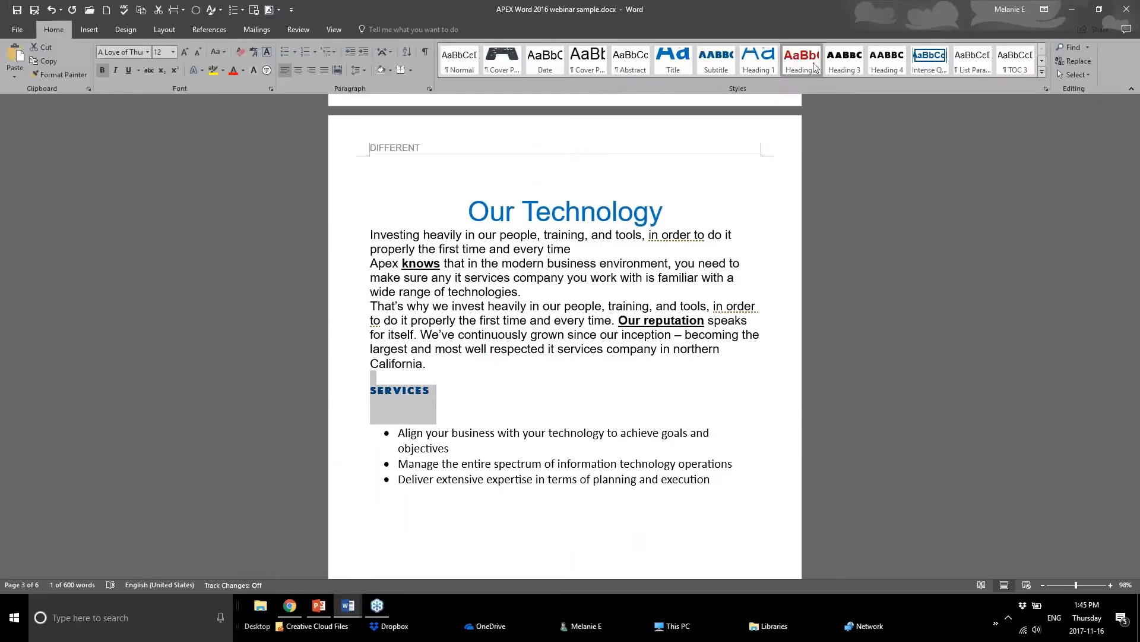
click(813, 58)
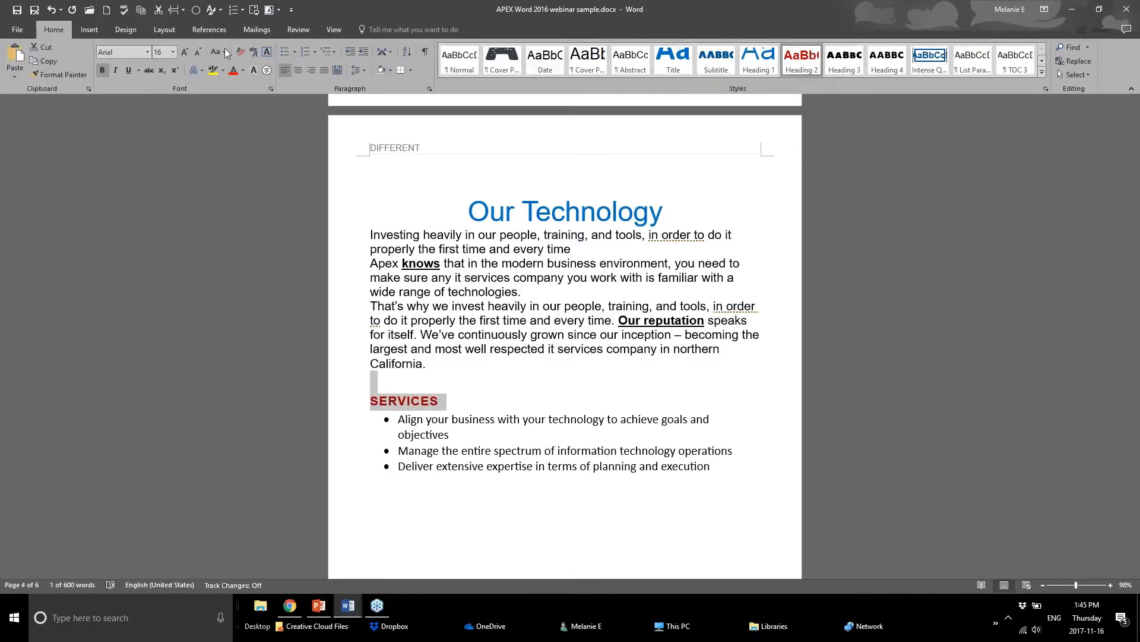
Follow the Contact Us link in the table of contents to its section
scroll(284, 427, up, 8)
scroll(284, 428, up, 20)
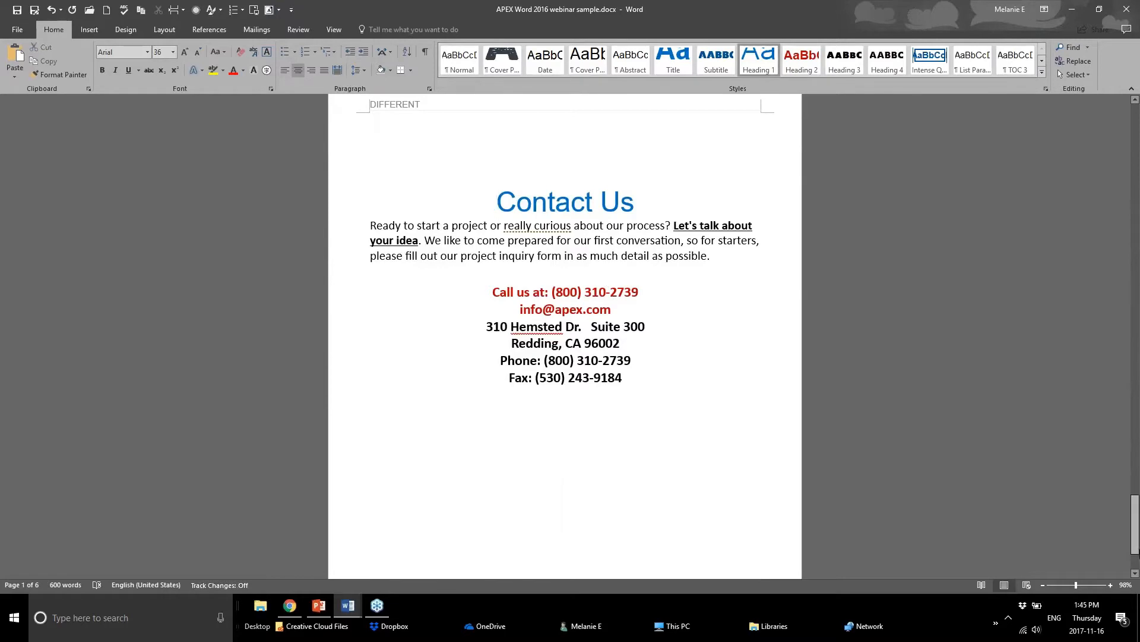
drag(1135, 508, 1120, 165)
ctrl+click(404, 516)
Update the entire table of contents, including both its headings and page numbers
drag(1137, 538, 1132, 205)
click(740, 297)
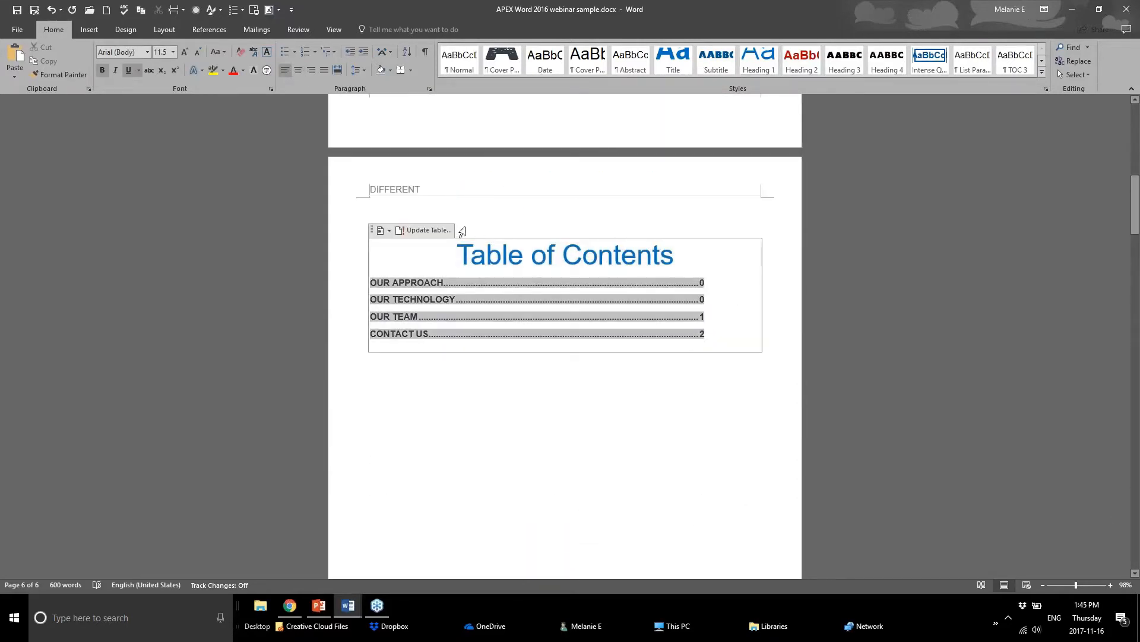
click(426, 230)
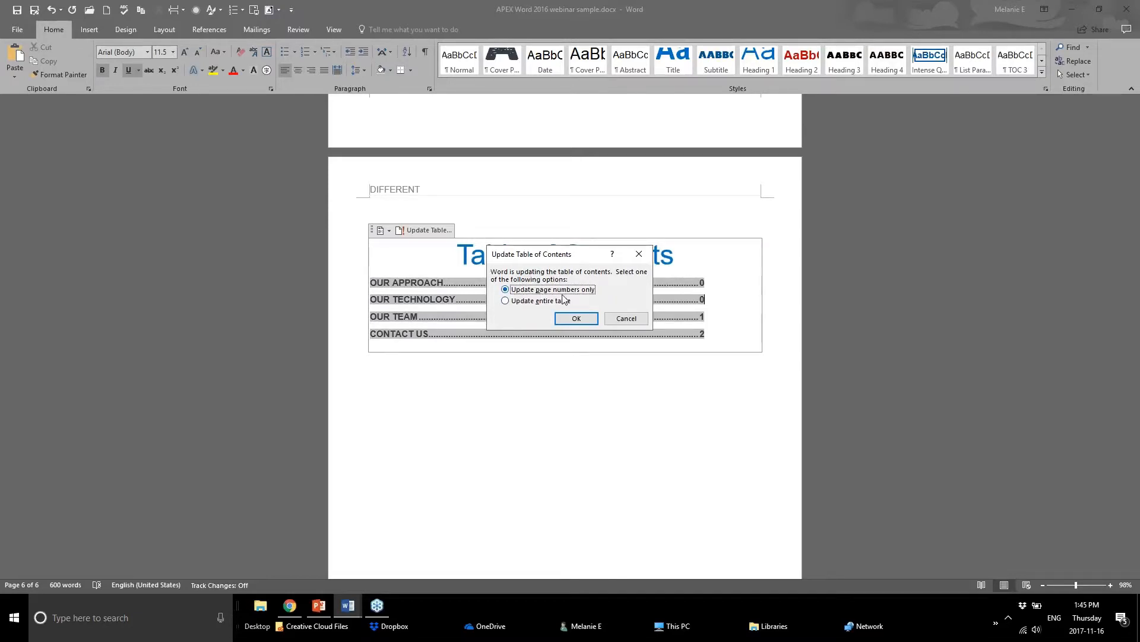
click(505, 300)
click(576, 319)
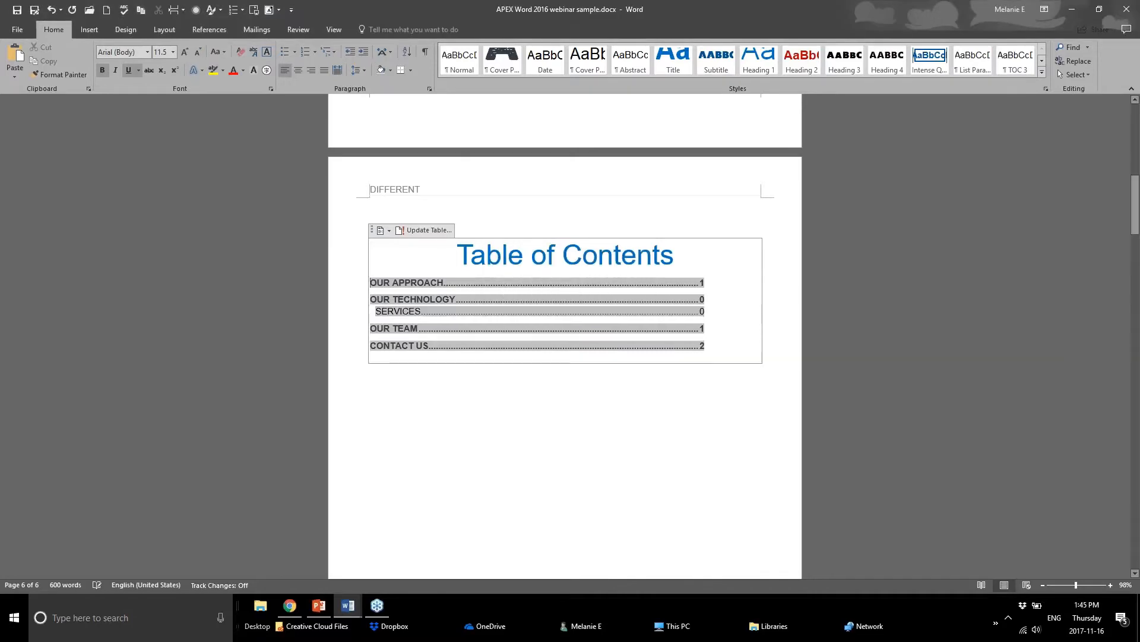
click(419, 386)
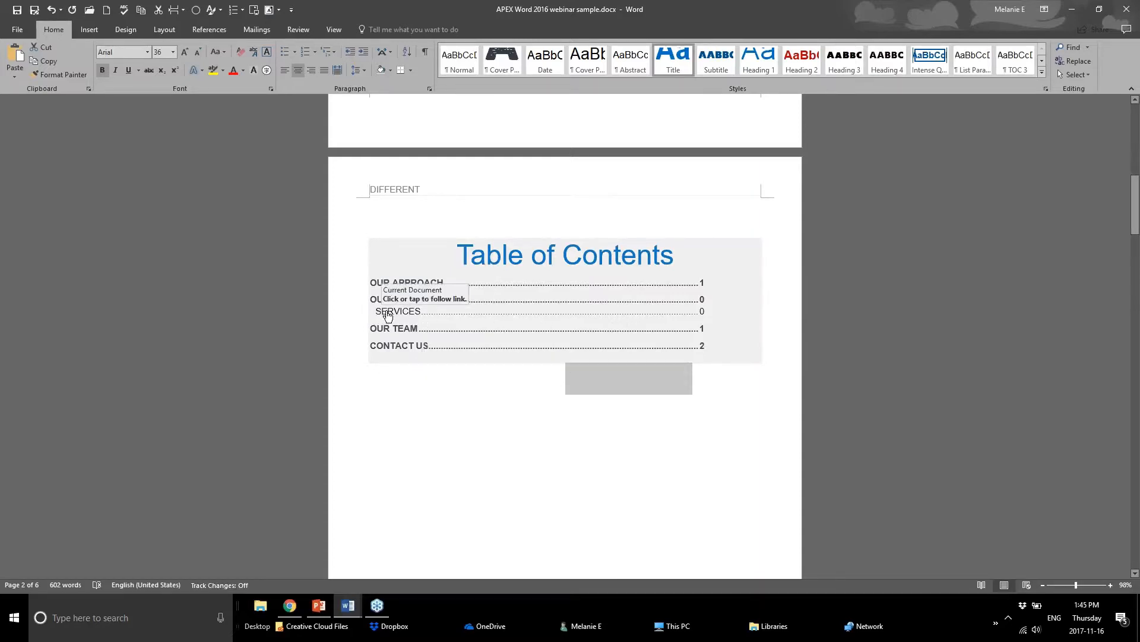
click(364, 392)
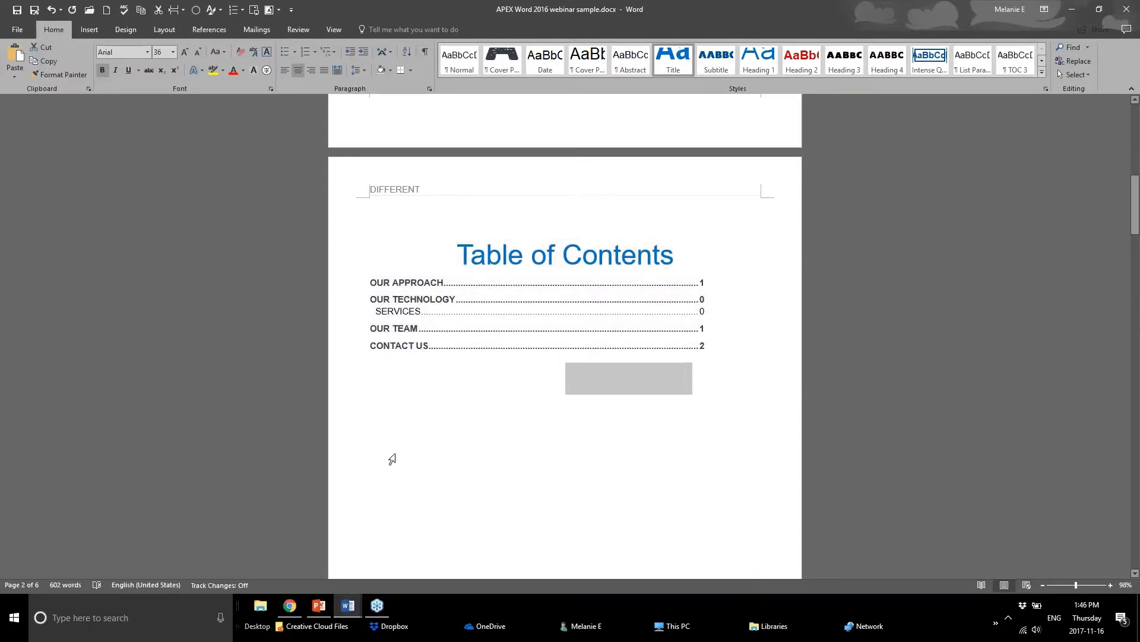
Switch to the PowerPoint presentation Apex MS Word 2016 webinar.pptx and show the Sharing Documents with Others slide
scroll(390, 456, down, 1)
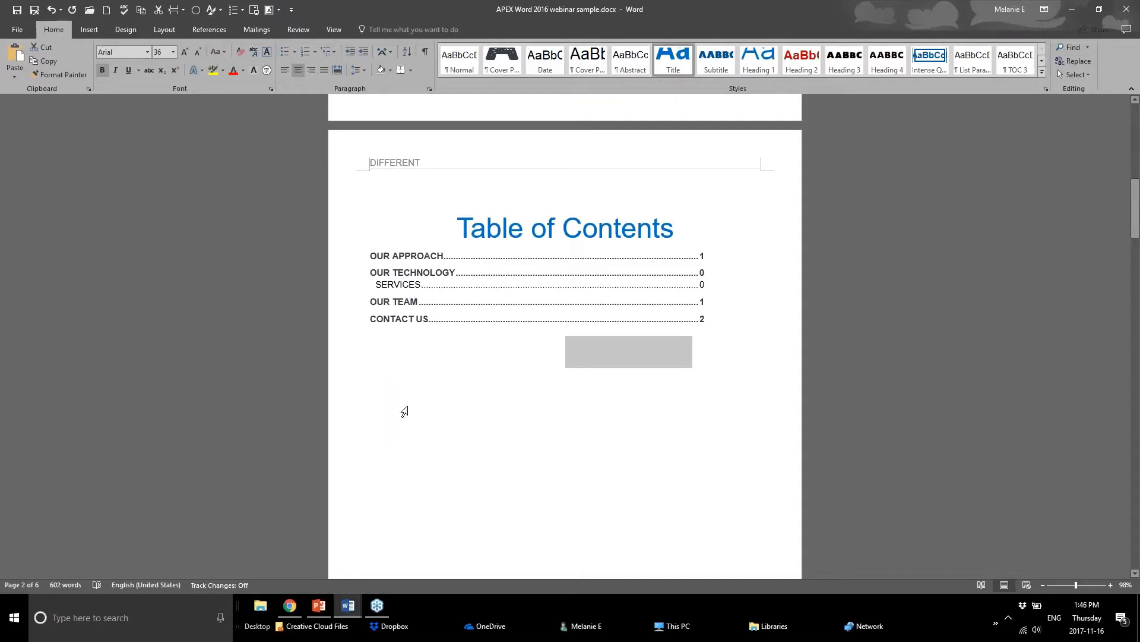
scroll(407, 457, down, 5)
scroll(407, 457, down, 20)
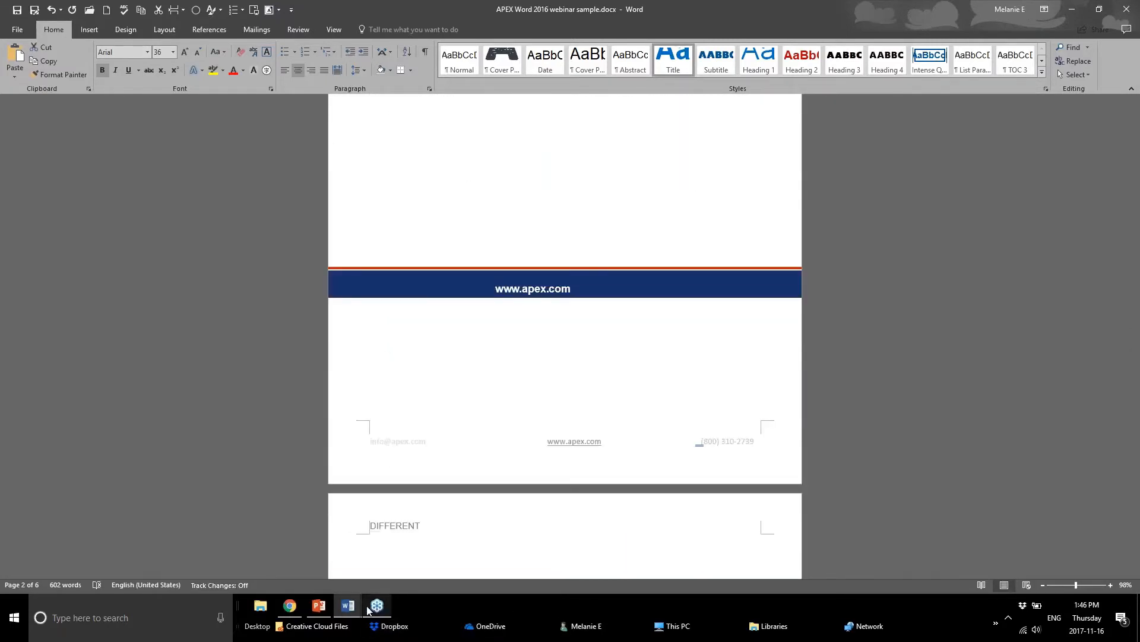
click(319, 605)
scroll(587, 344, down, 3)
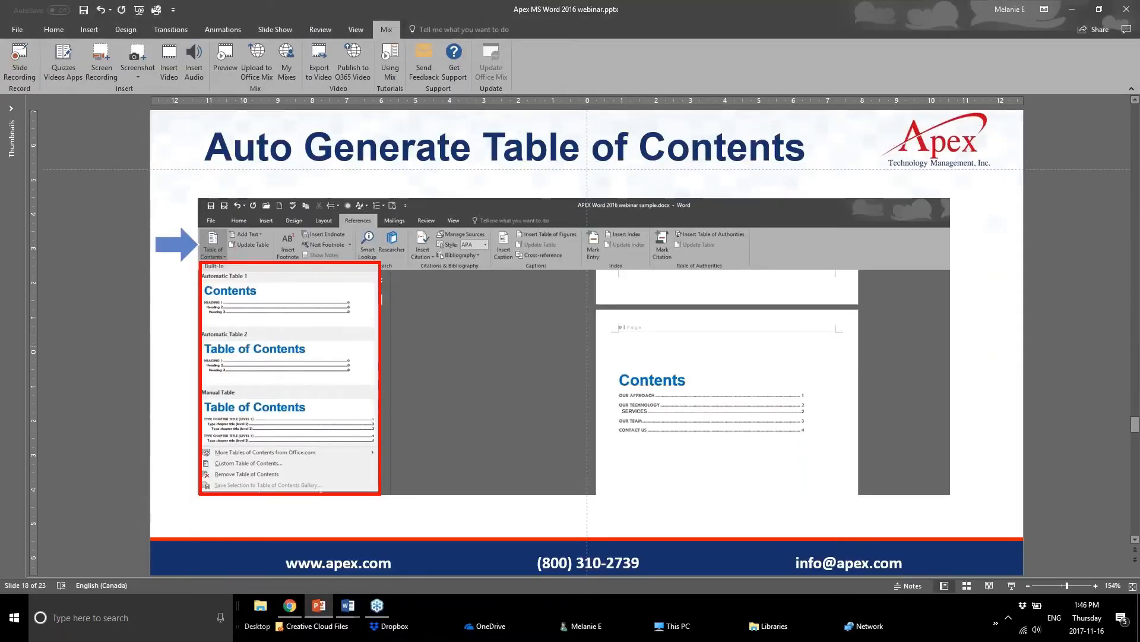
scroll(587, 343, up, 1)
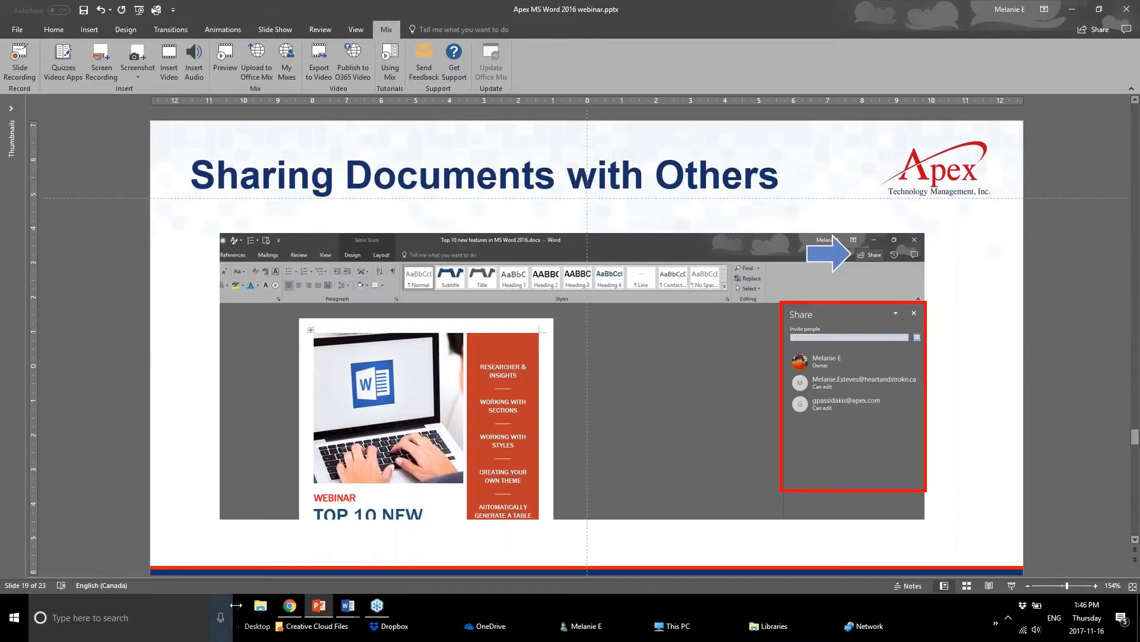
Switch to Top 10 new features in MS Word 2016.docx in Word and check who shares it and who is editing live
mouse_move(348, 605)
click(412, 551)
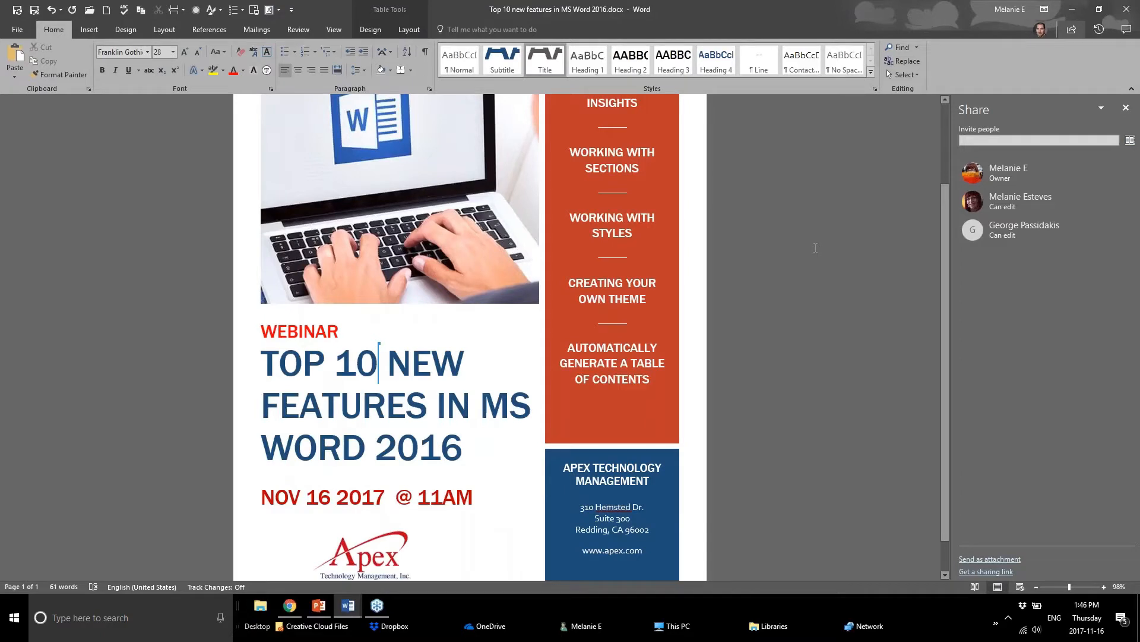
mouse_move(1017, 236)
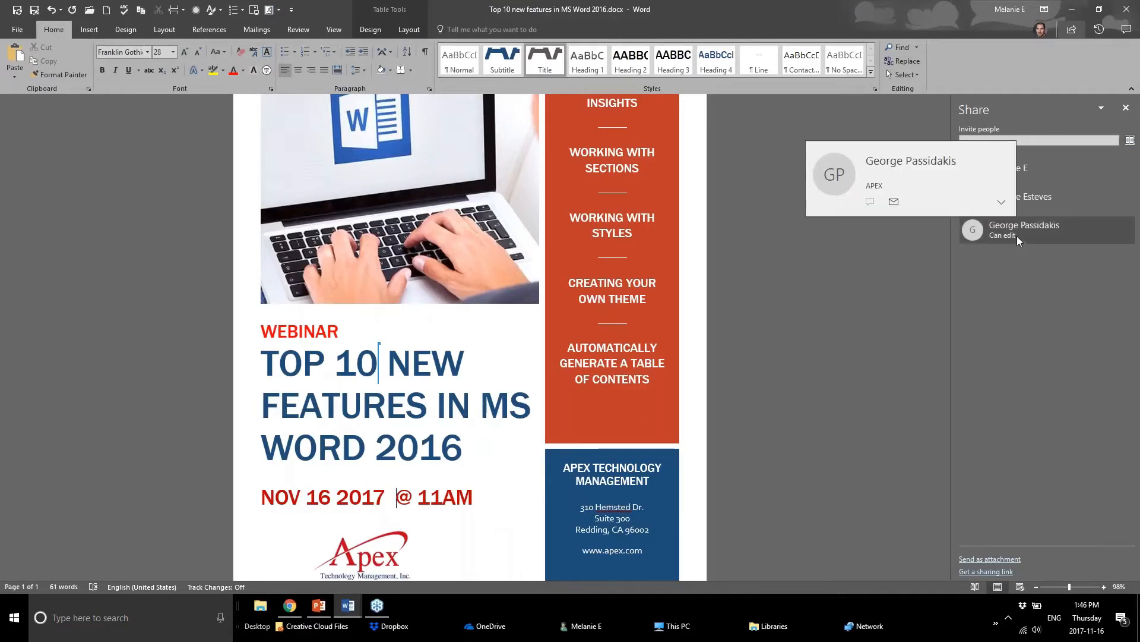
click(541, 325)
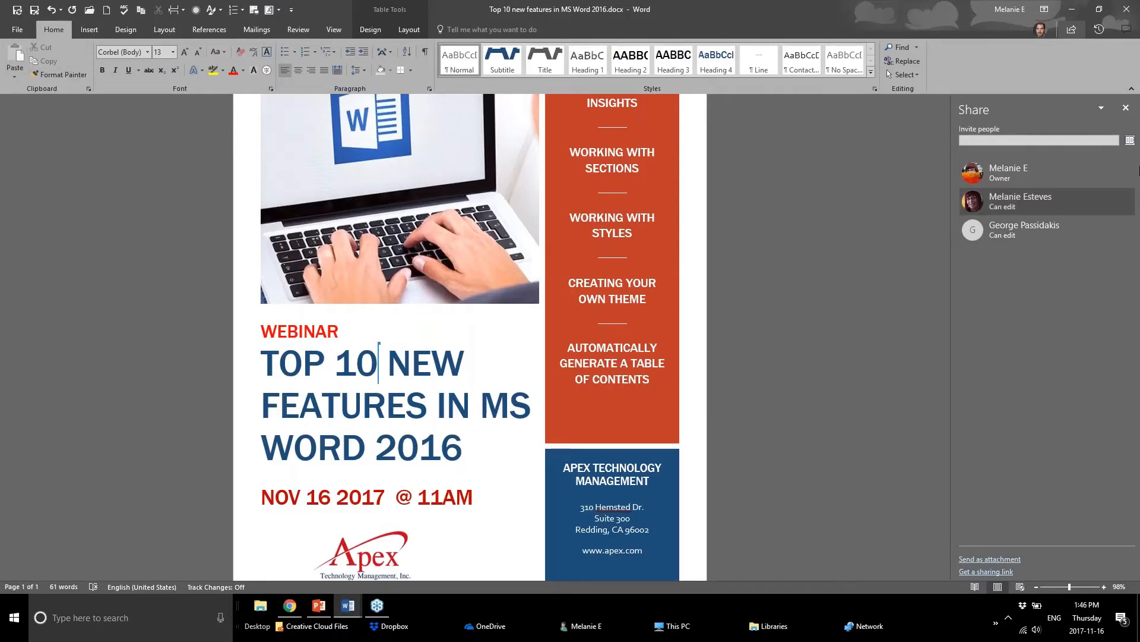
click(1125, 107)
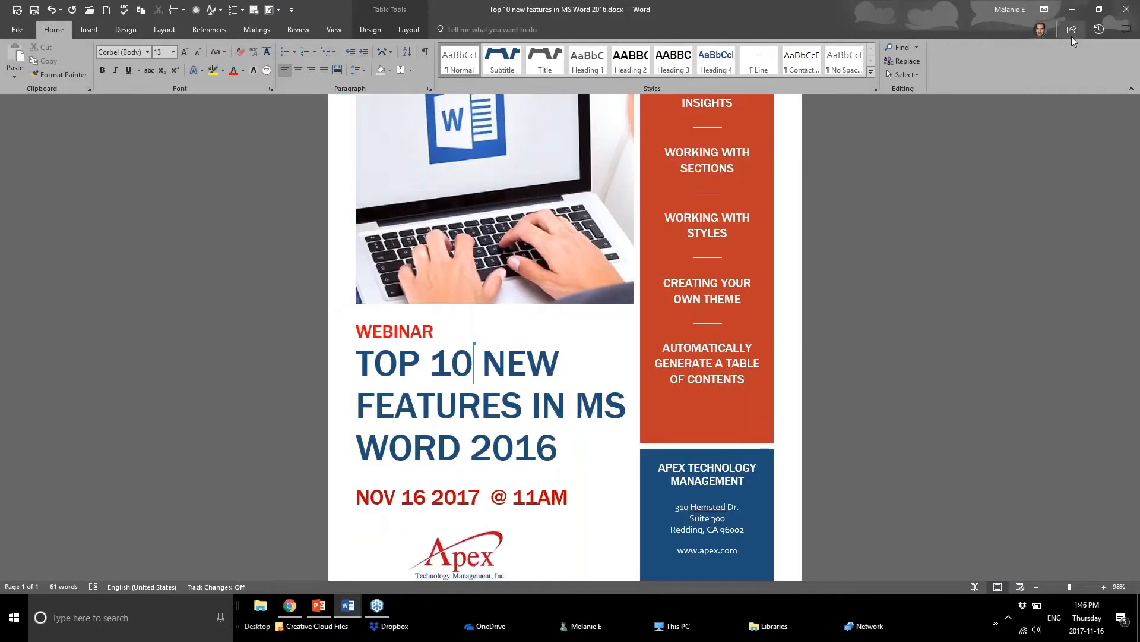
click(1042, 29)
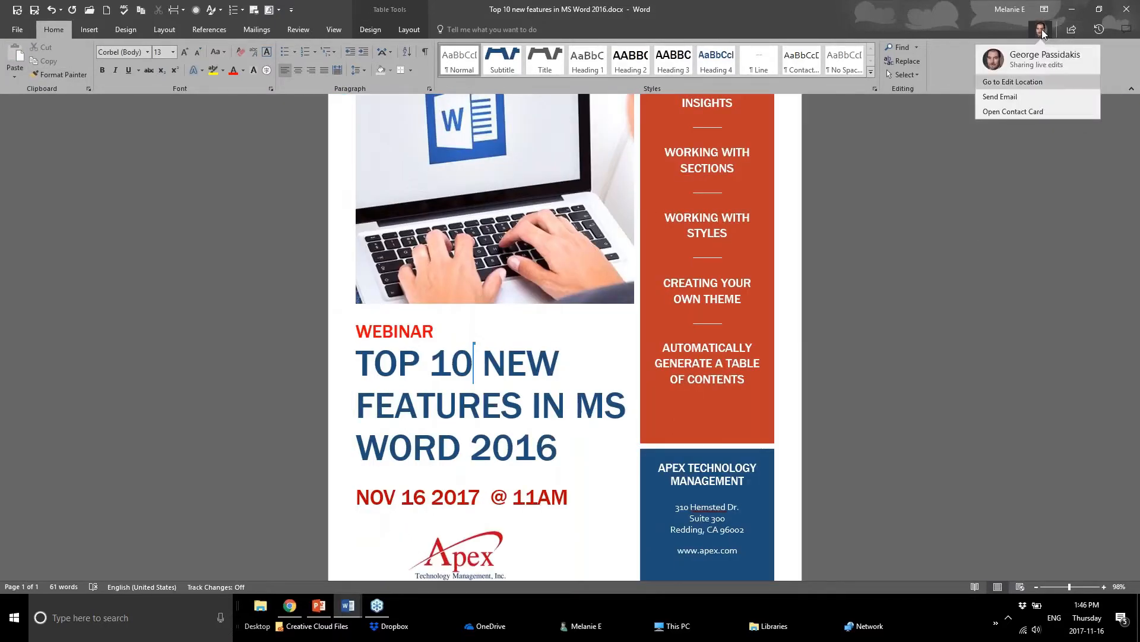
Return to the start of APEX Word 2016 webinar sample.docx and open its Share dialog
mouse_move(348, 605)
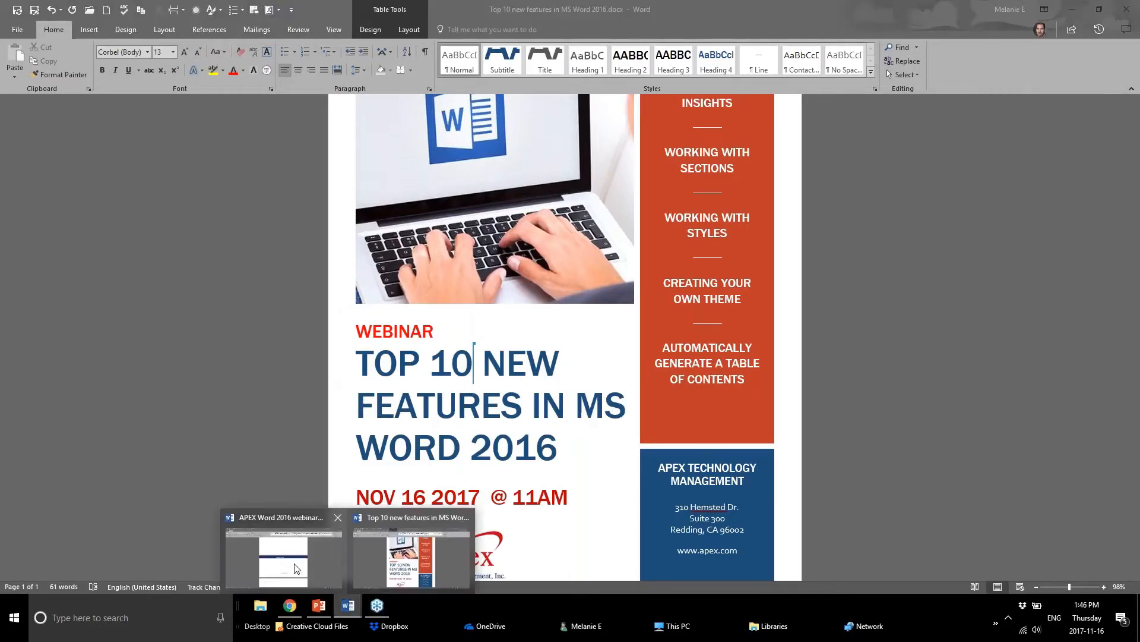
click(295, 558)
drag(1132, 324, 1132, 101)
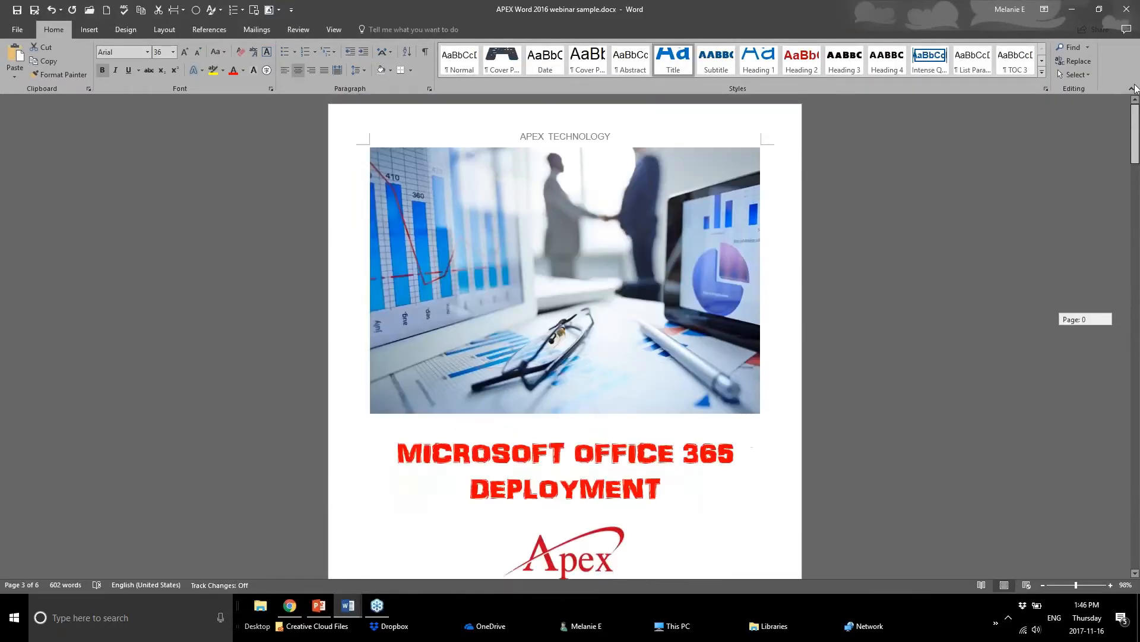
click(18, 29)
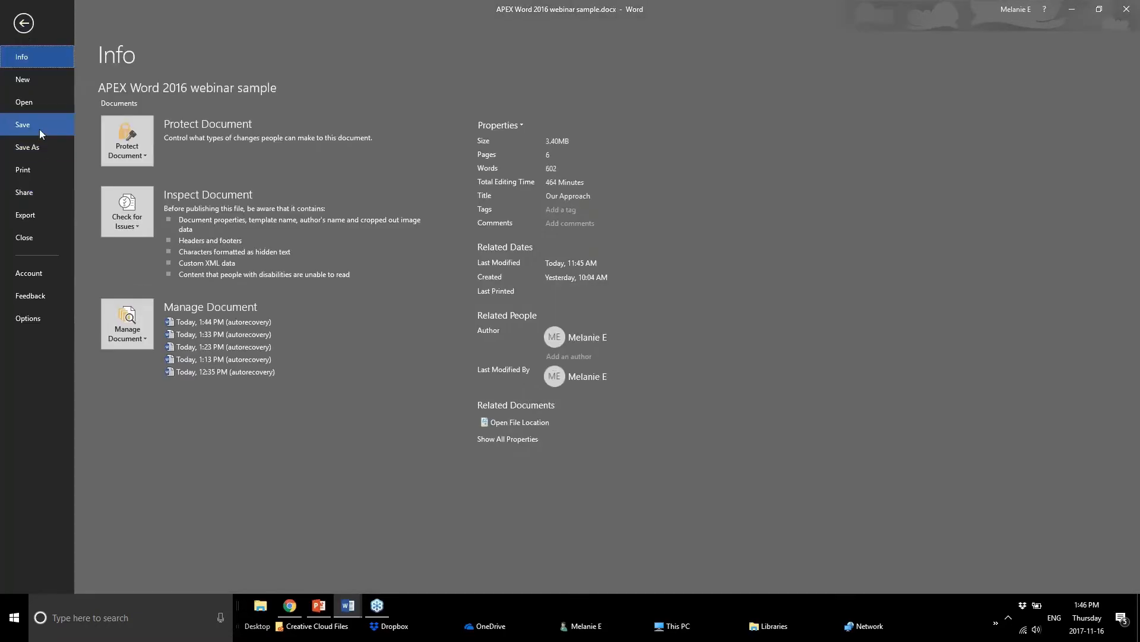
key(Escape)
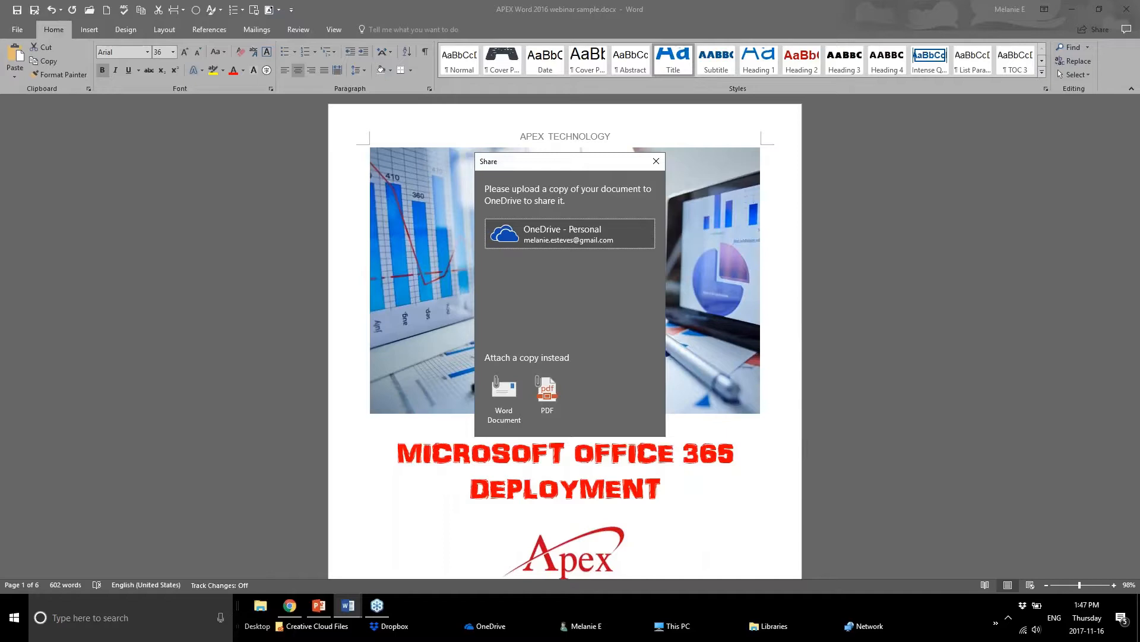
Upload a copy of the document to OneDrive - Personal and try looking up an invitee with "ge"
click(569, 233)
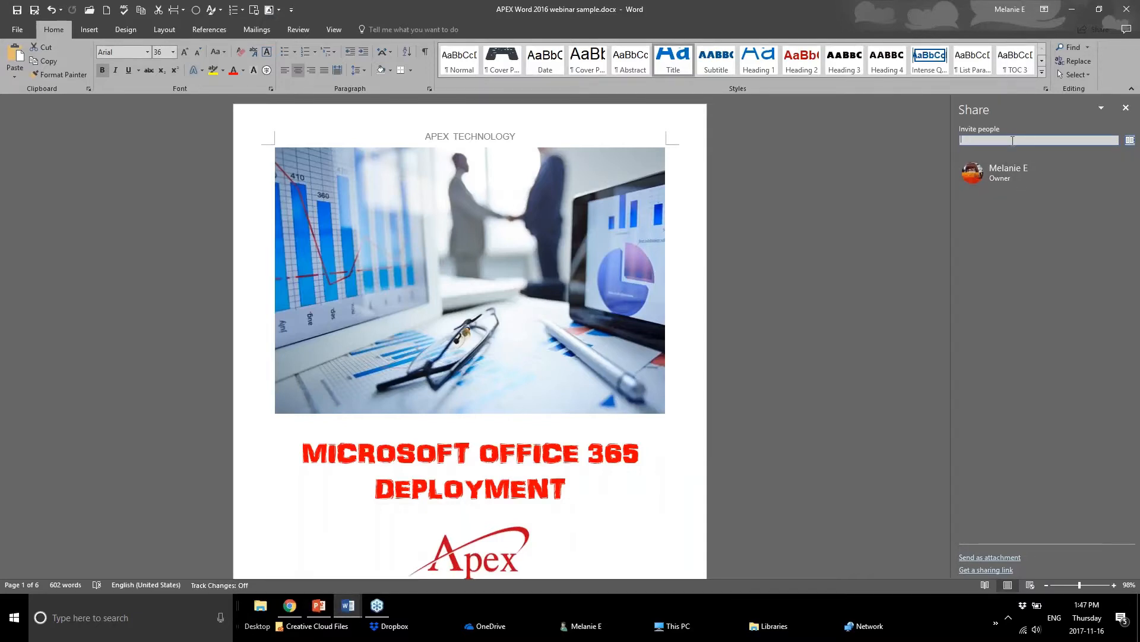
text(ge)
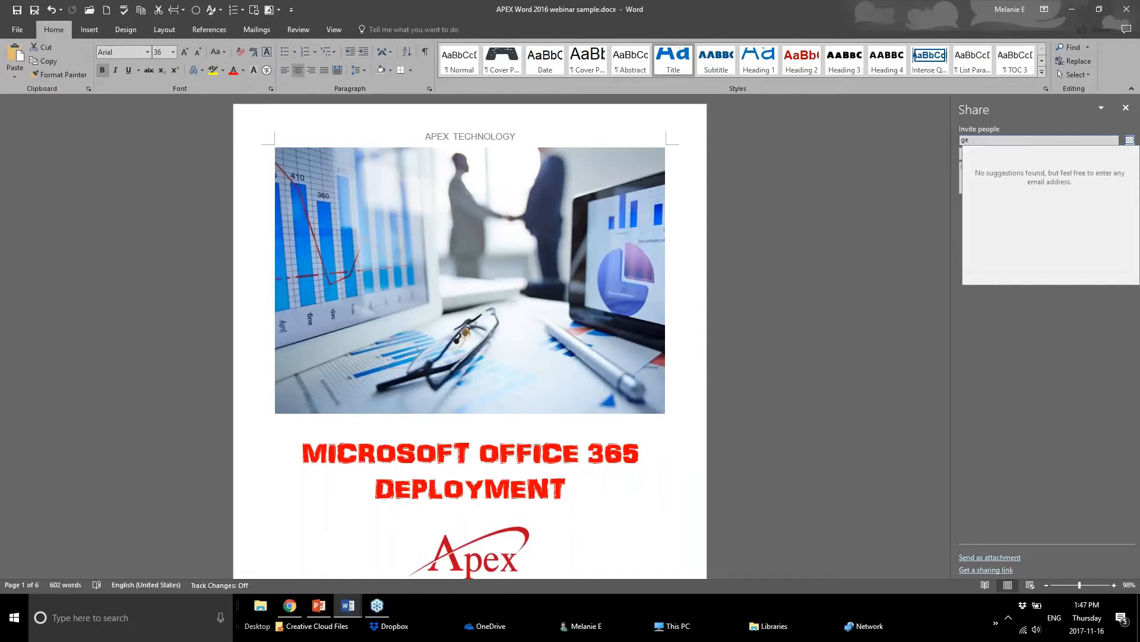
key(BackSpace)
key(BackSpace)
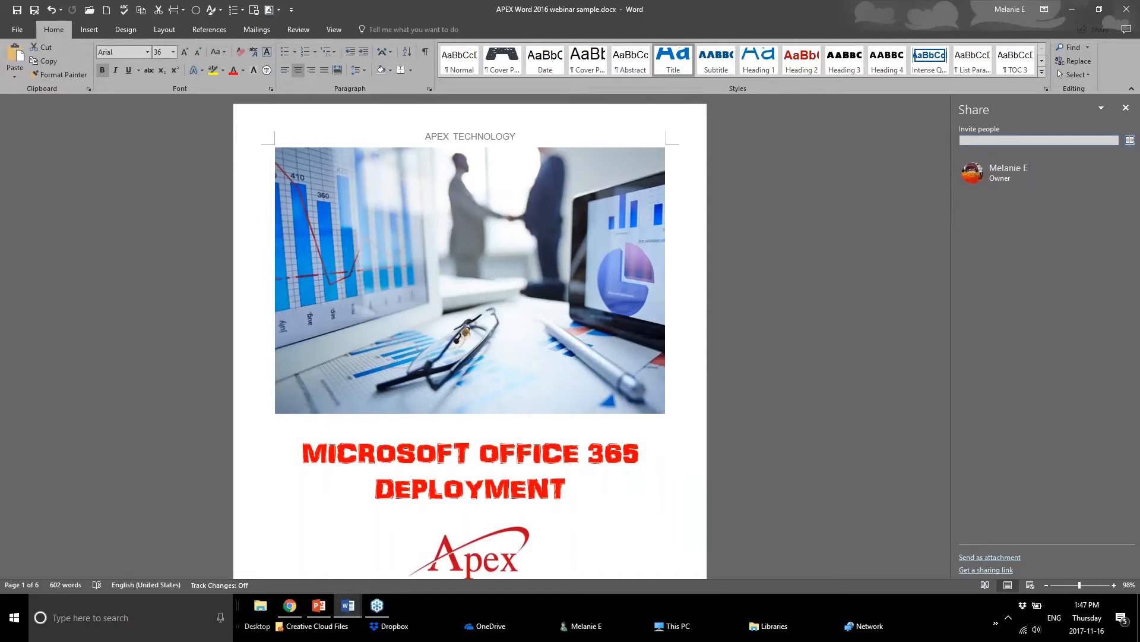
Browse the Global Address List for people to invite and close it without choosing anyone
click(1130, 140)
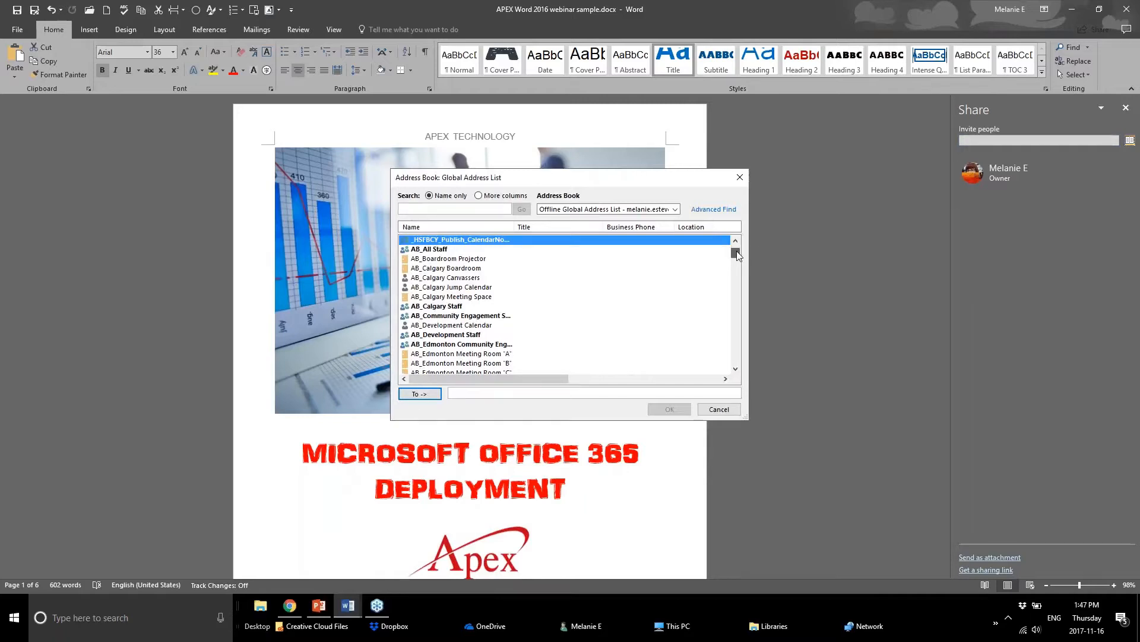
drag(737, 251, 737, 275)
scroll(461, 353, down, 4)
scroll(461, 352, down, 4)
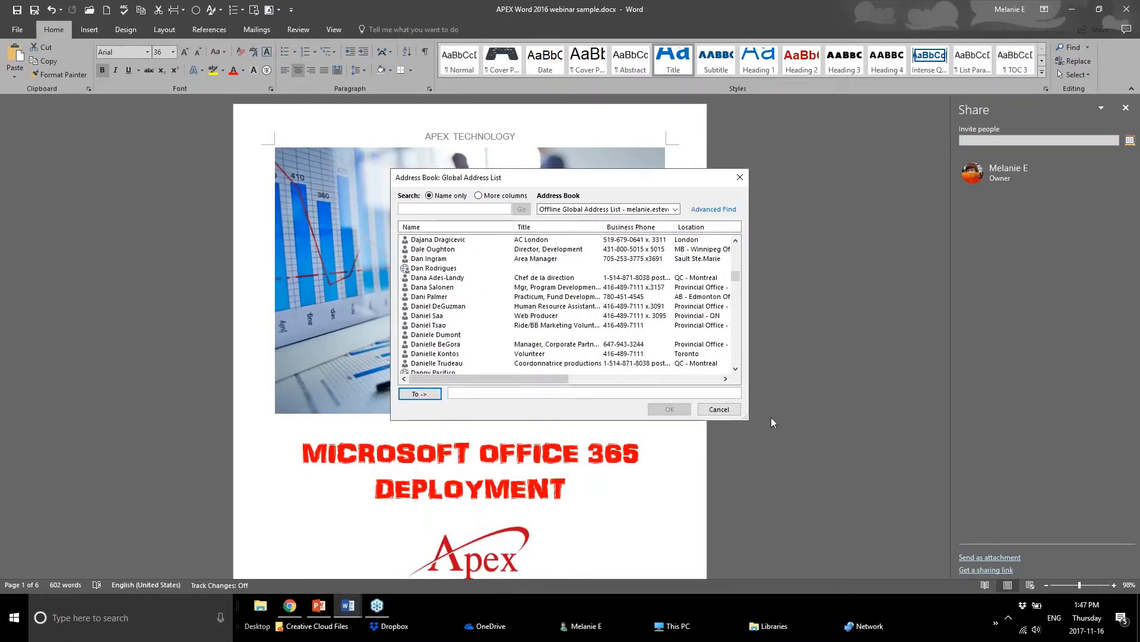
click(720, 410)
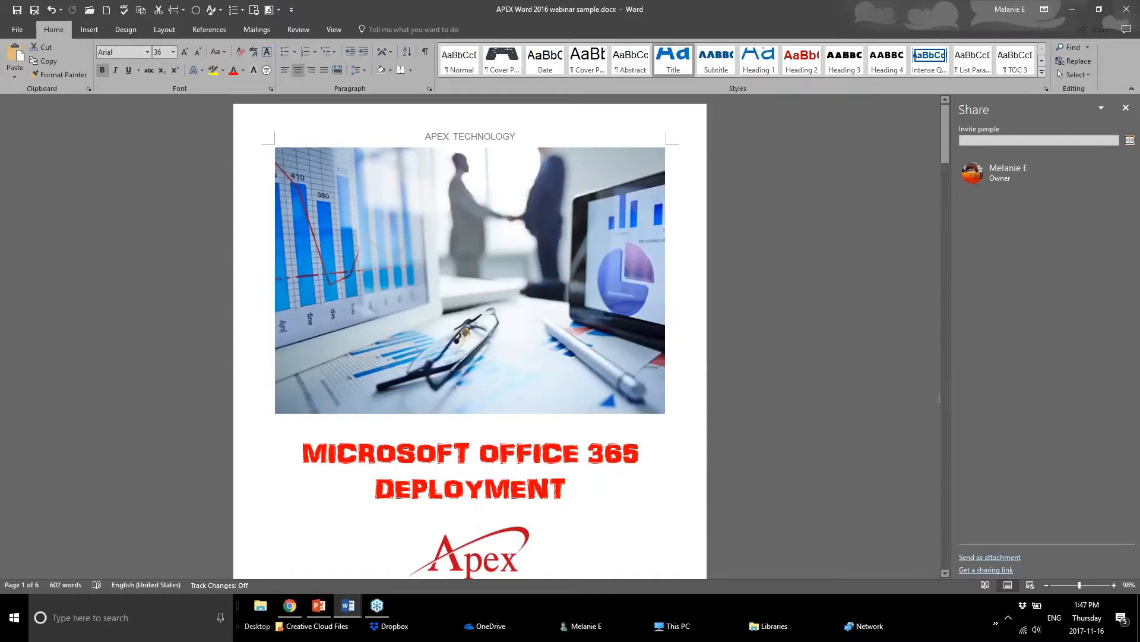
Switch to Top 10 new features in MS Word 2016.docx and check the options for the co-author sharing live edits
click(348, 608)
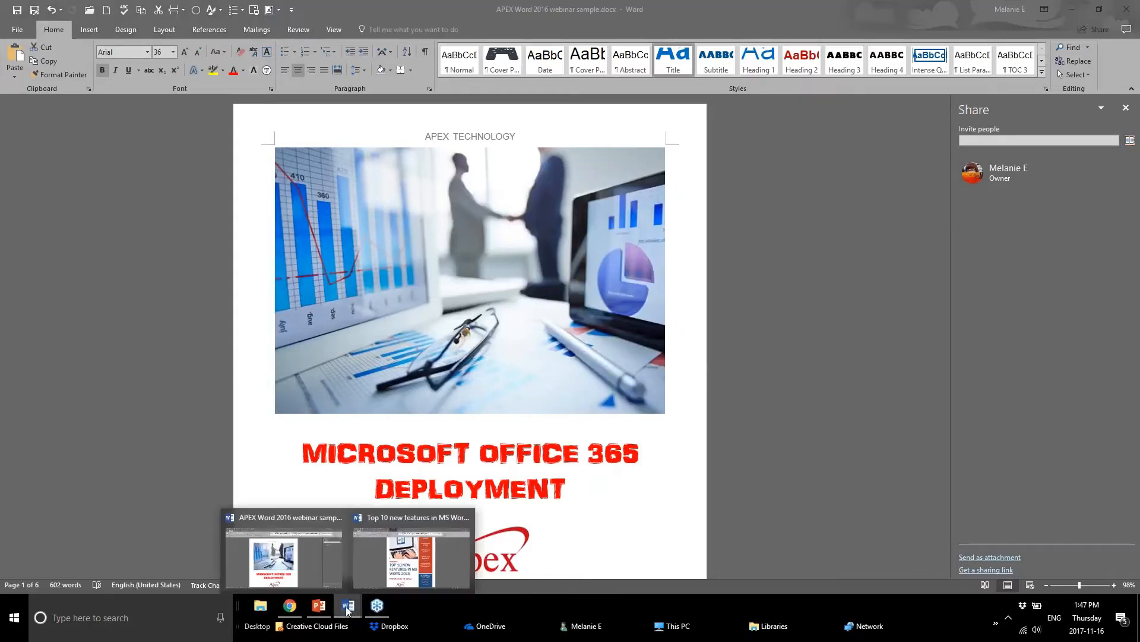
click(412, 557)
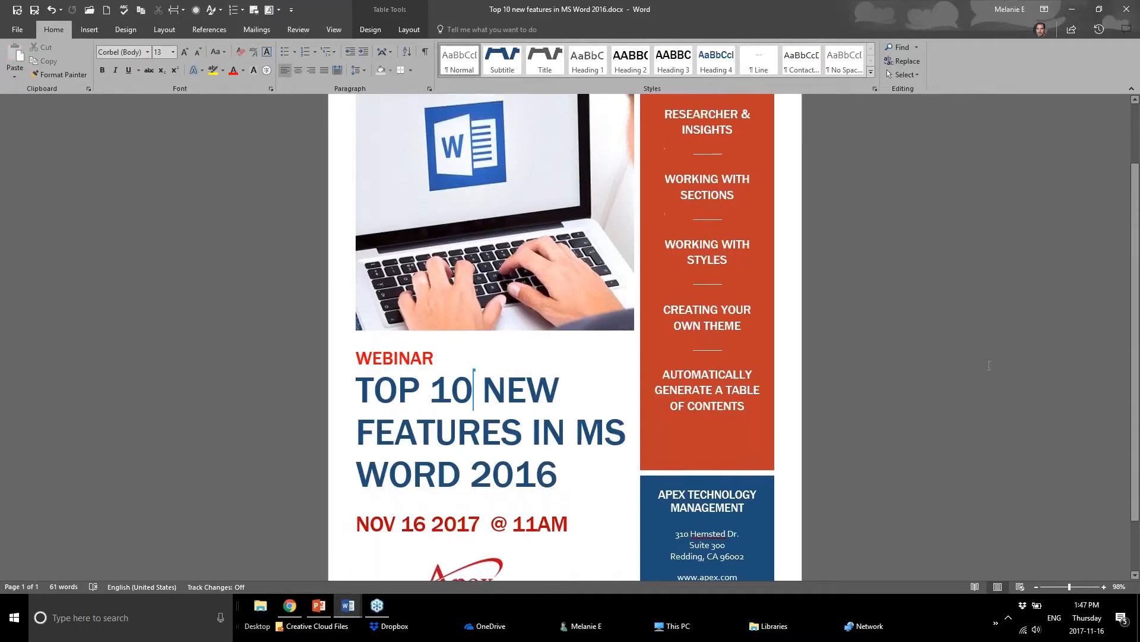
scroll(989, 365, up, 2)
click(1040, 30)
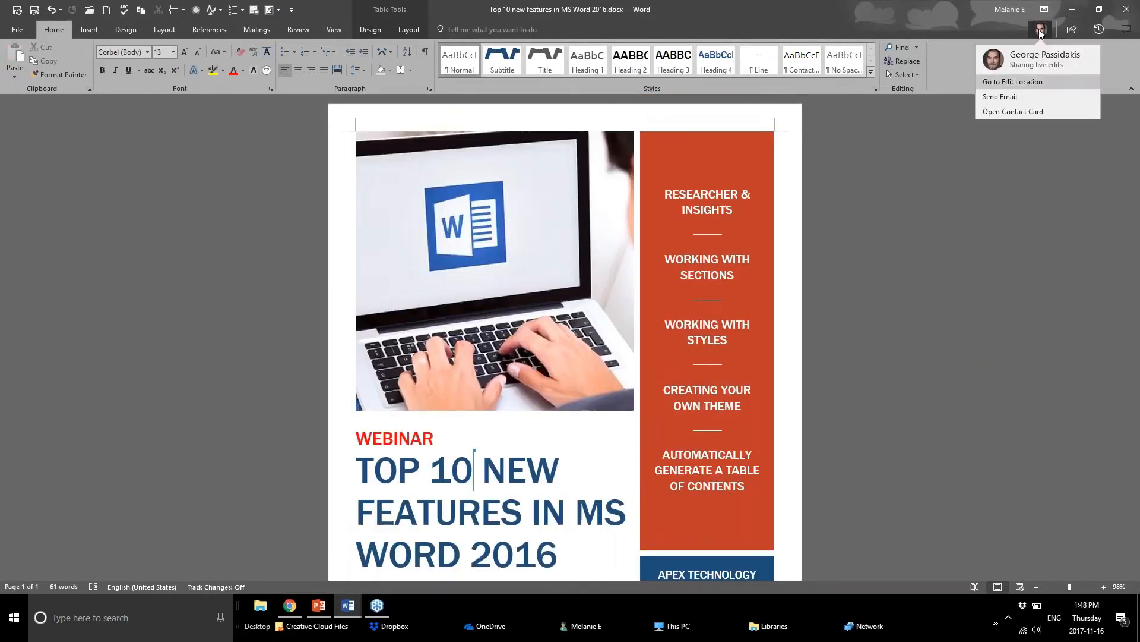
click(1030, 172)
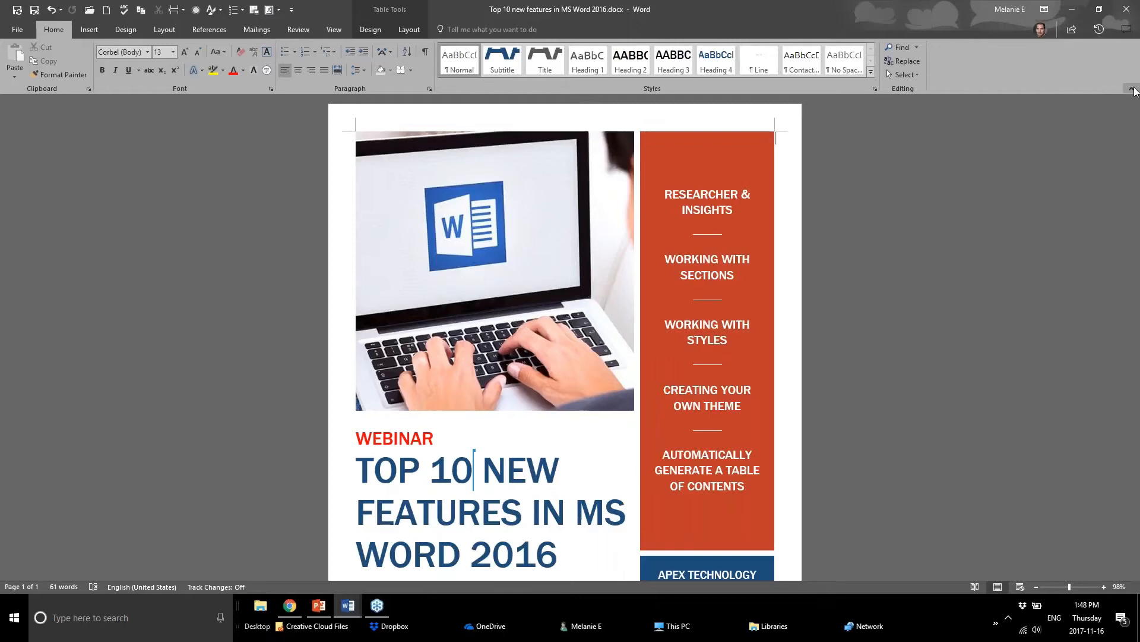
Display the sharing details of this document and review the people who have access and their permissions
click(17, 29)
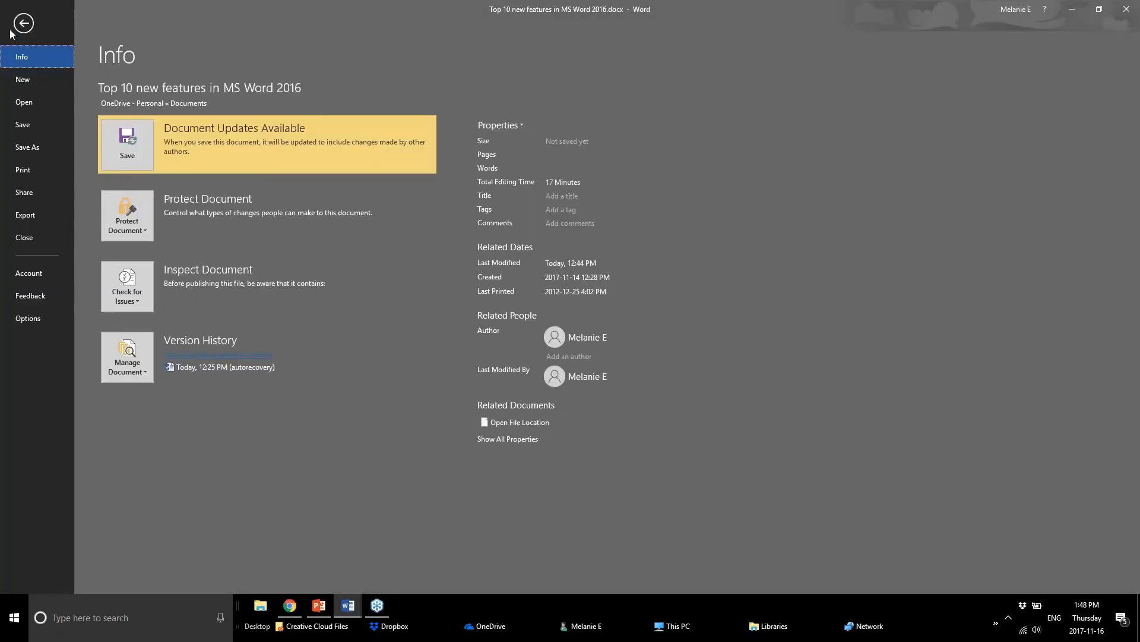
click(36, 195)
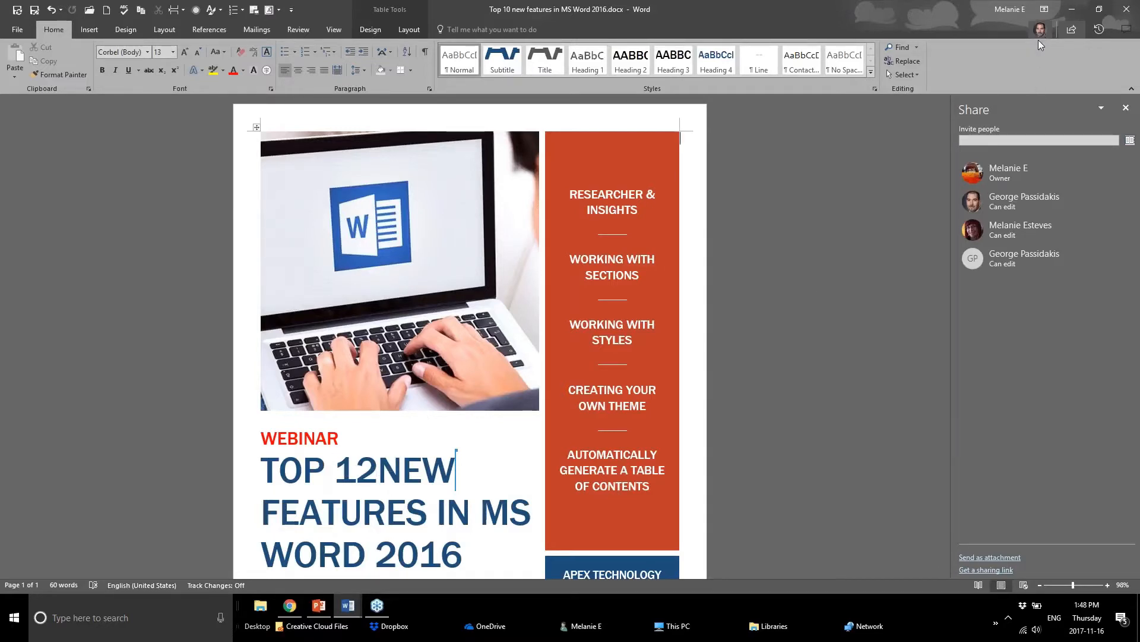
mouse_move(1041, 36)
mouse_move(1032, 257)
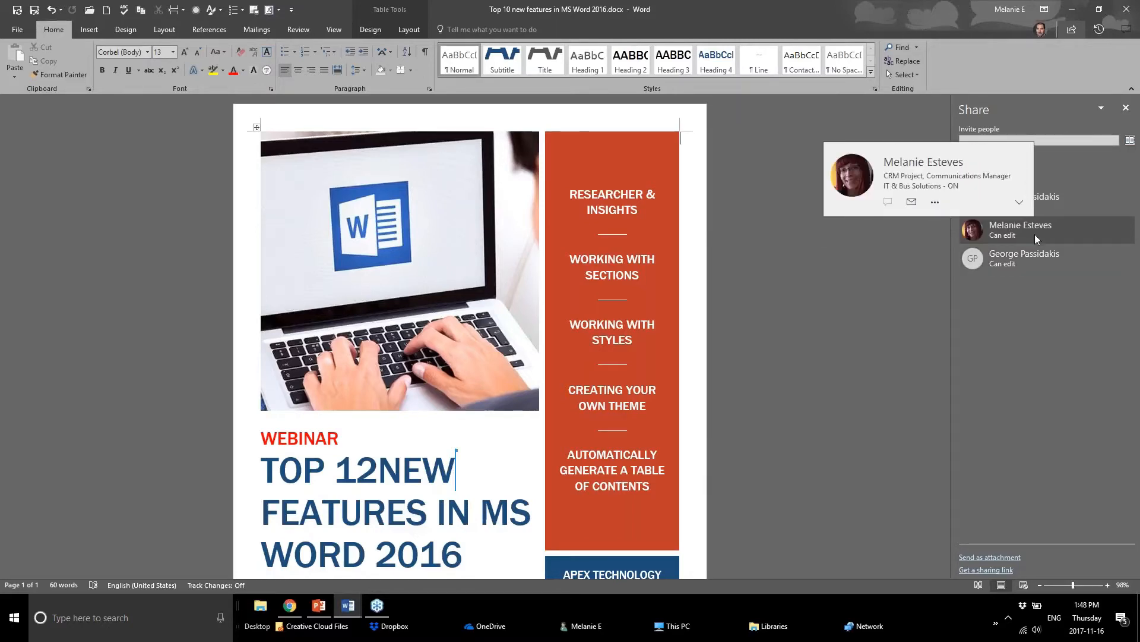
mouse_move(1056, 206)
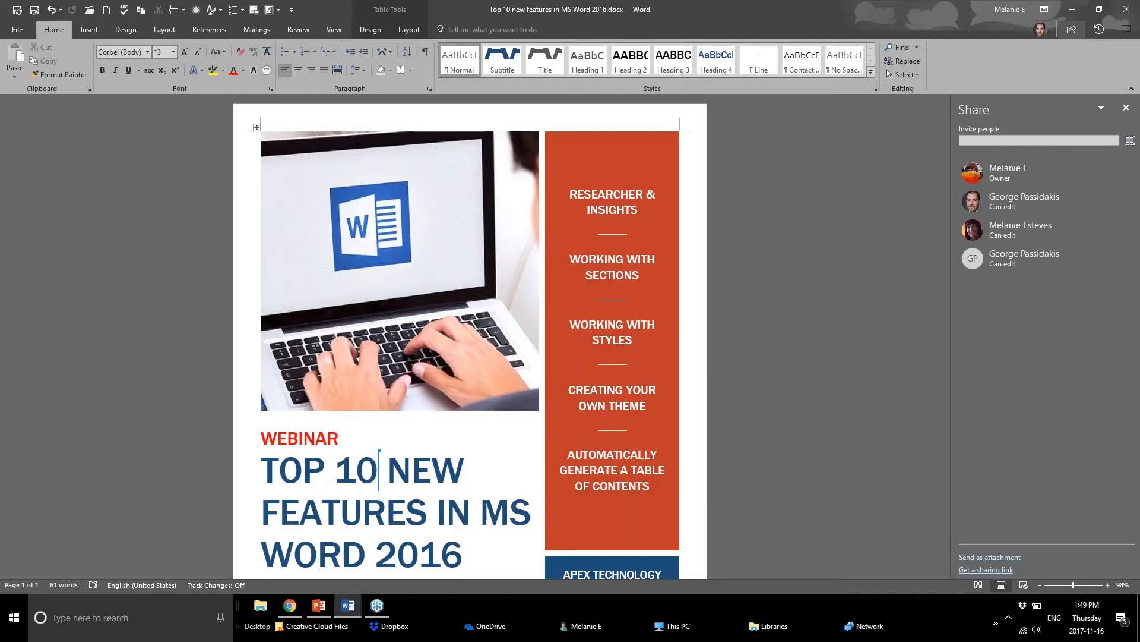
Switch to the PowerPoint presentation Apex MS Word 2016 webinar.pptx and advance to the slide Create lines that you can type on
click(320, 604)
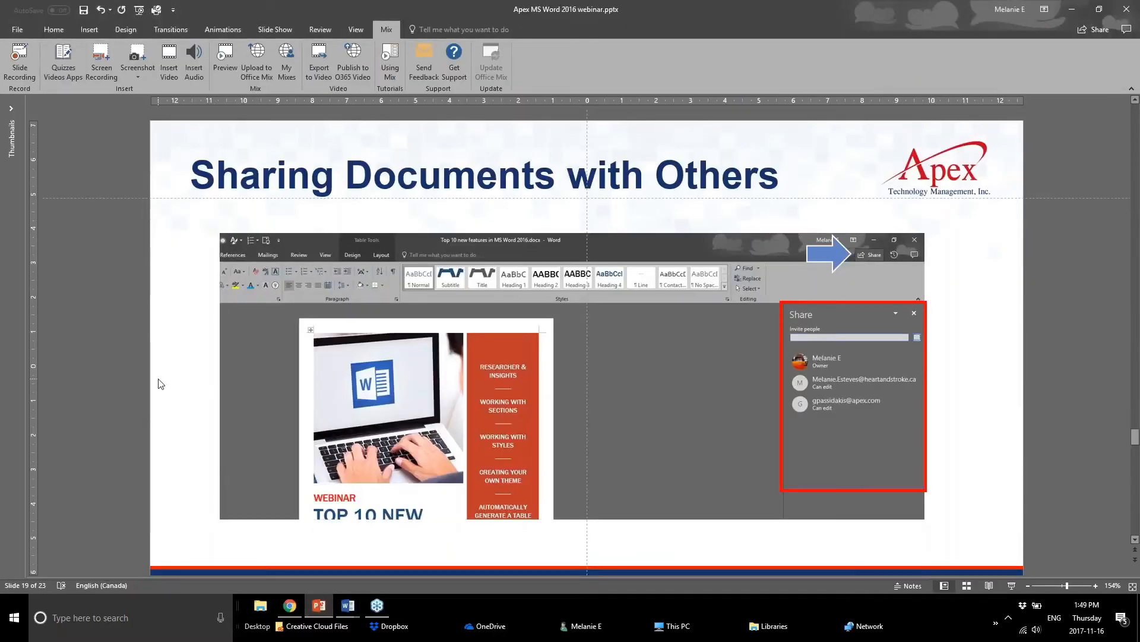
scroll(169, 374, down, 1)
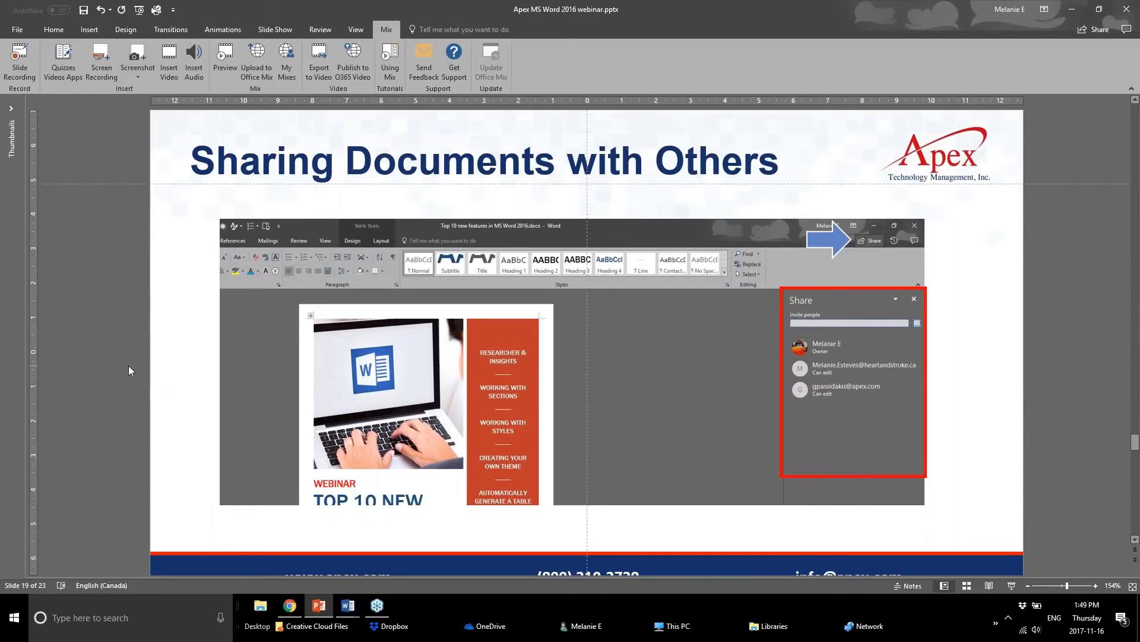
scroll(128, 365, down, 4)
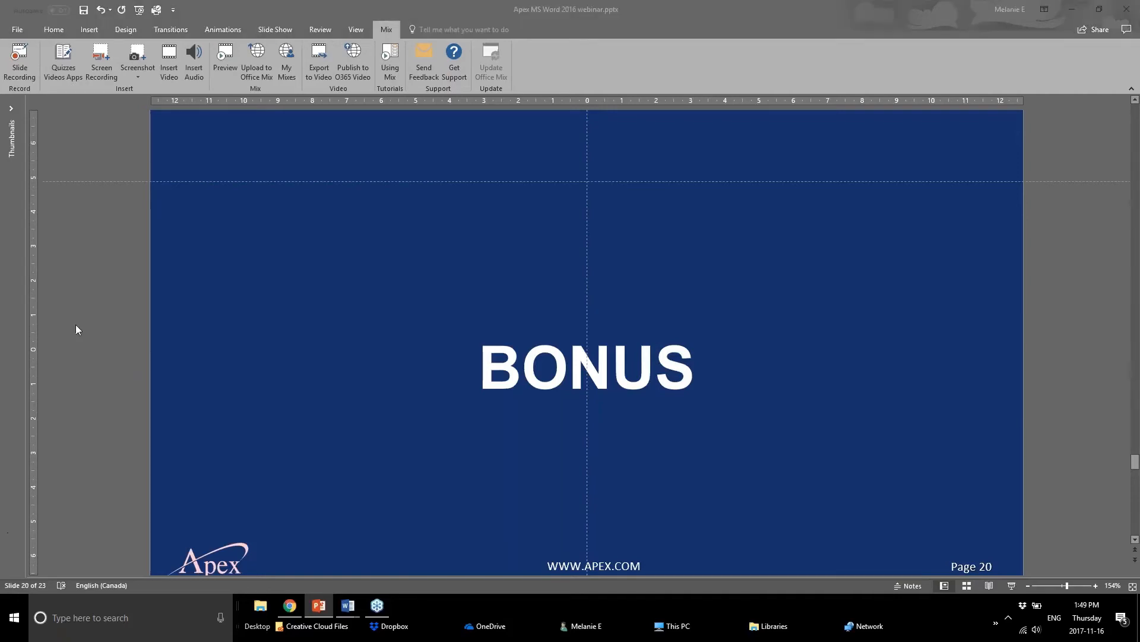
click(79, 308)
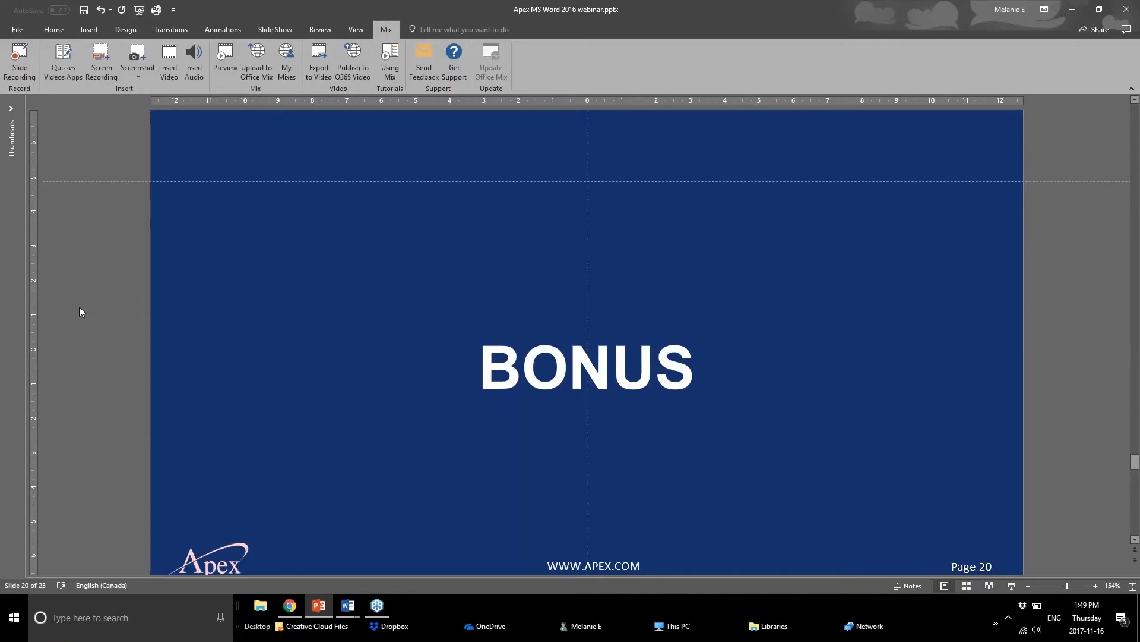
scroll(80, 307, down, 3)
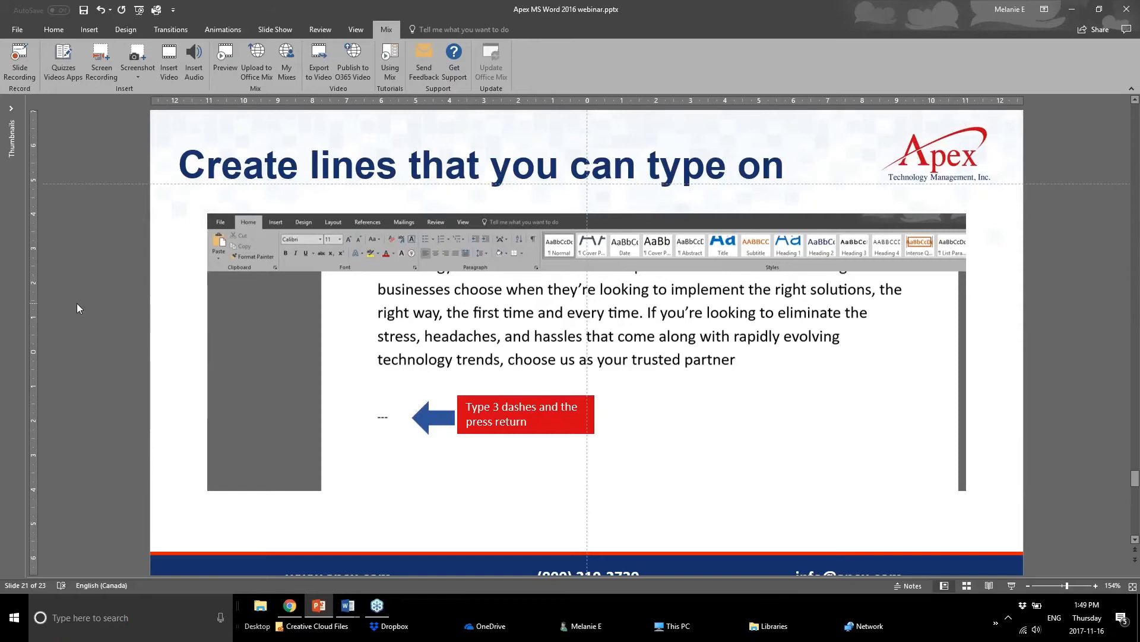
Switch to APEX Word 2016 webinar sample.docx in Word and go to the Our Approach section on page 3
click(359, 604)
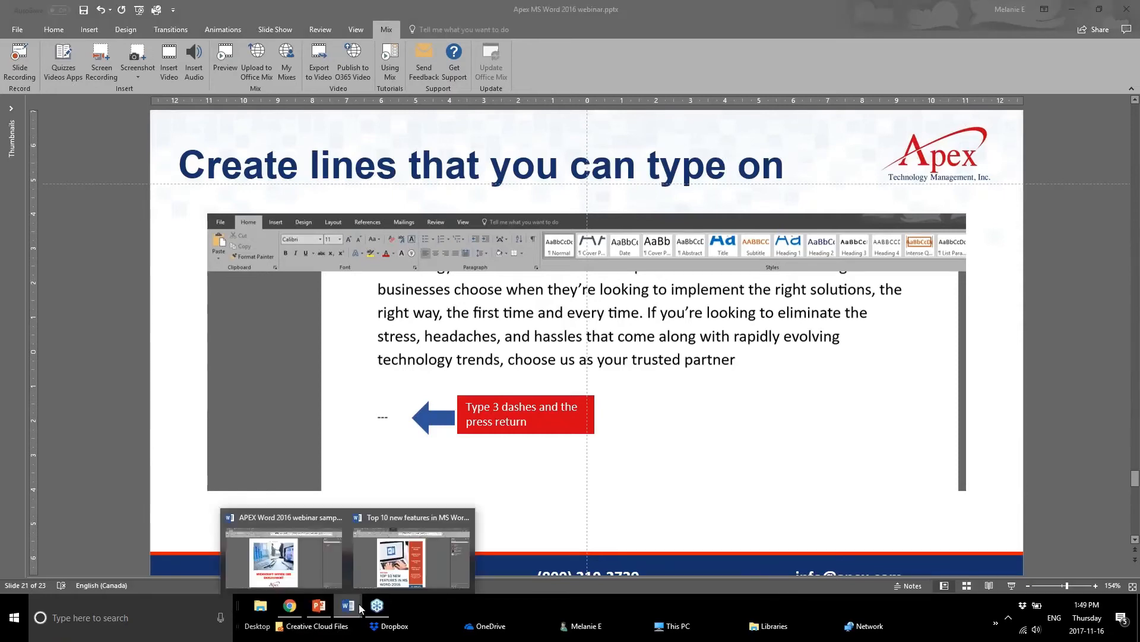
click(301, 558)
scroll(332, 488, down, 10)
scroll(333, 475, up, 1)
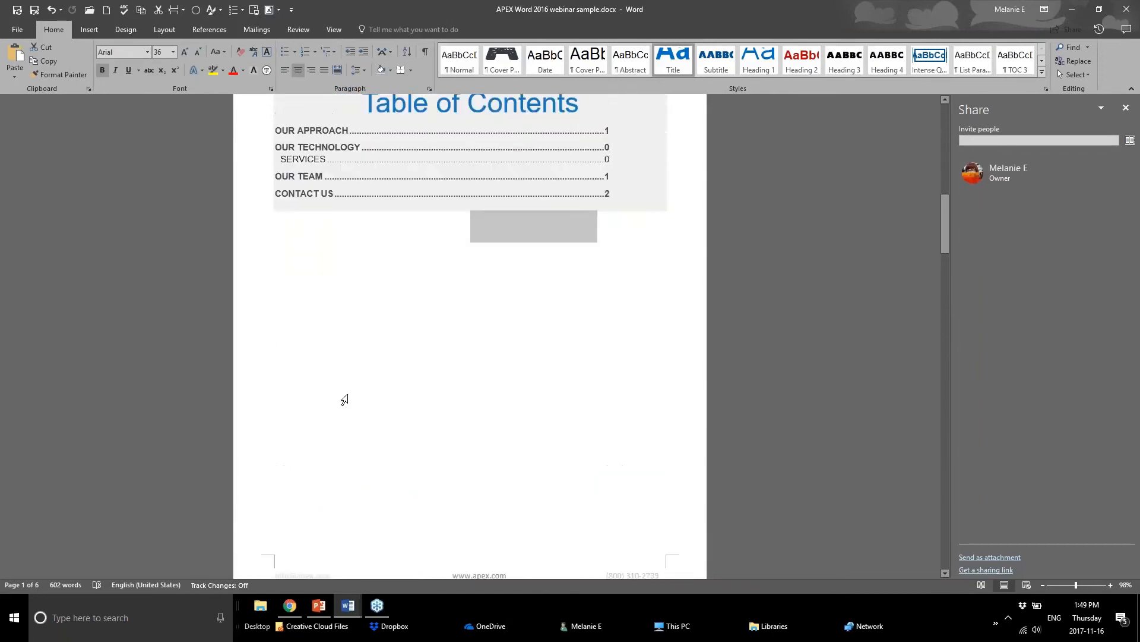
click(639, 241)
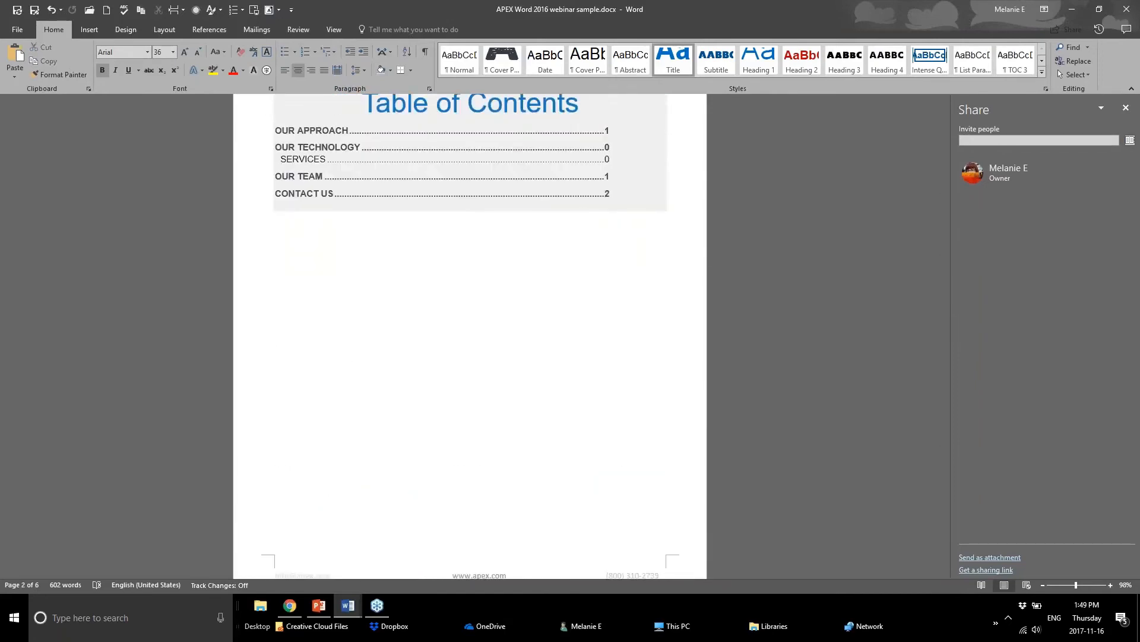
key(ctrl+z)
scroll(470, 414, down, 5)
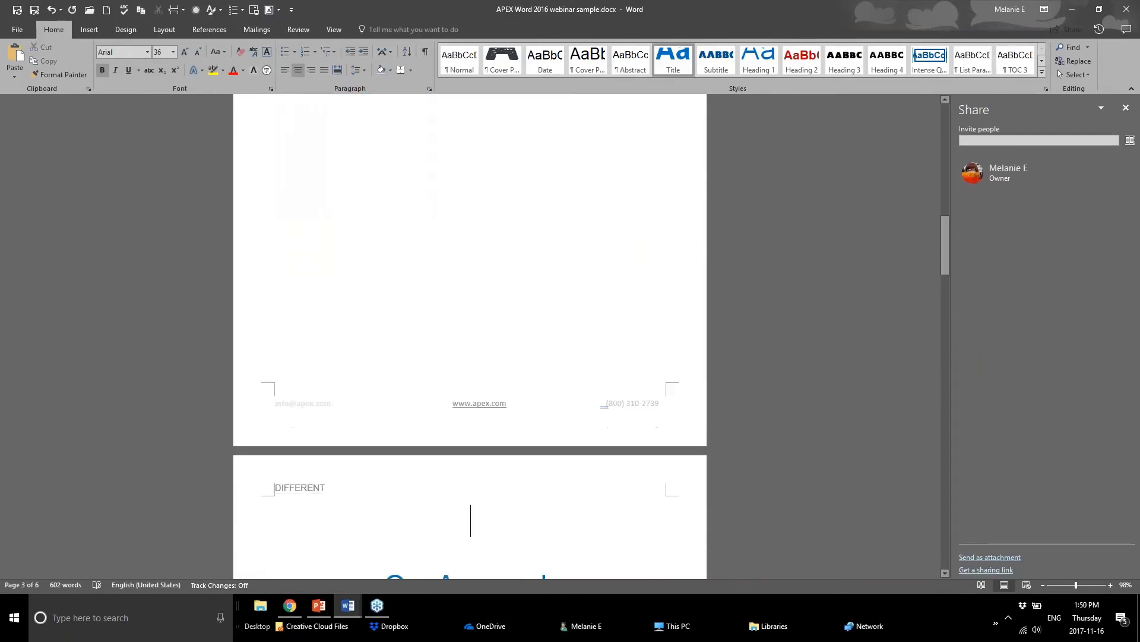
scroll(437, 473, down, 5)
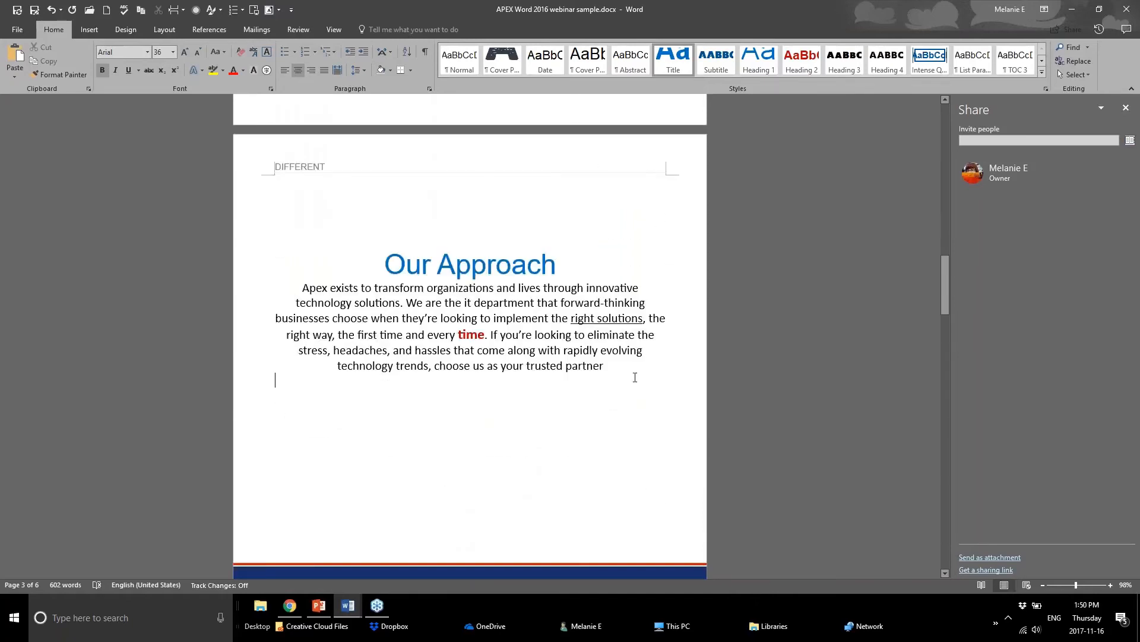
Add a "Name:" label followed by a long row of underscores below the Our Approach paragraph
click(275, 377)
text(Name)
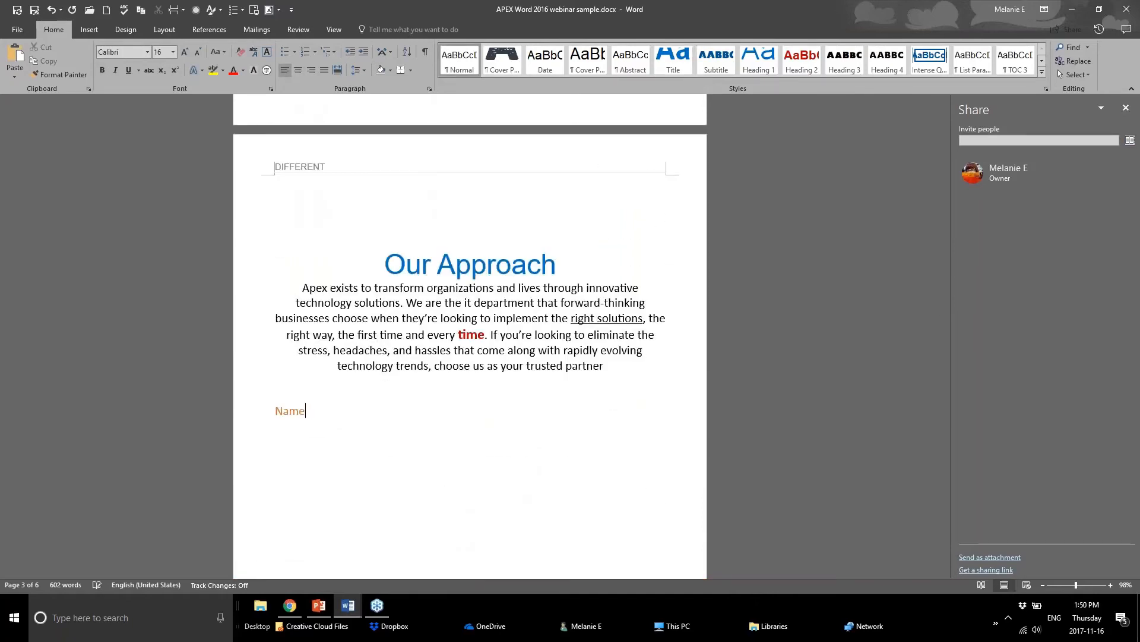
text(: _______________________________________ad)
key(BackSpace)
key(BackSpace)
key(BackSpace)
key(Return)
Add an "Address:" label with a matching row of underscores beneath the Name line
text(Address)
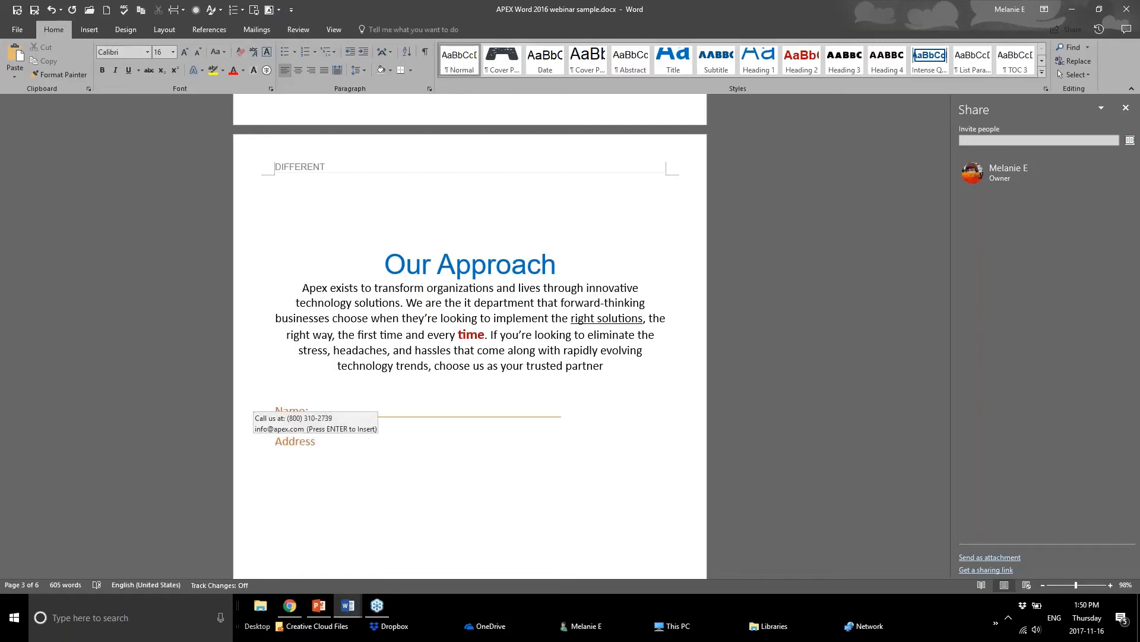
text(: )
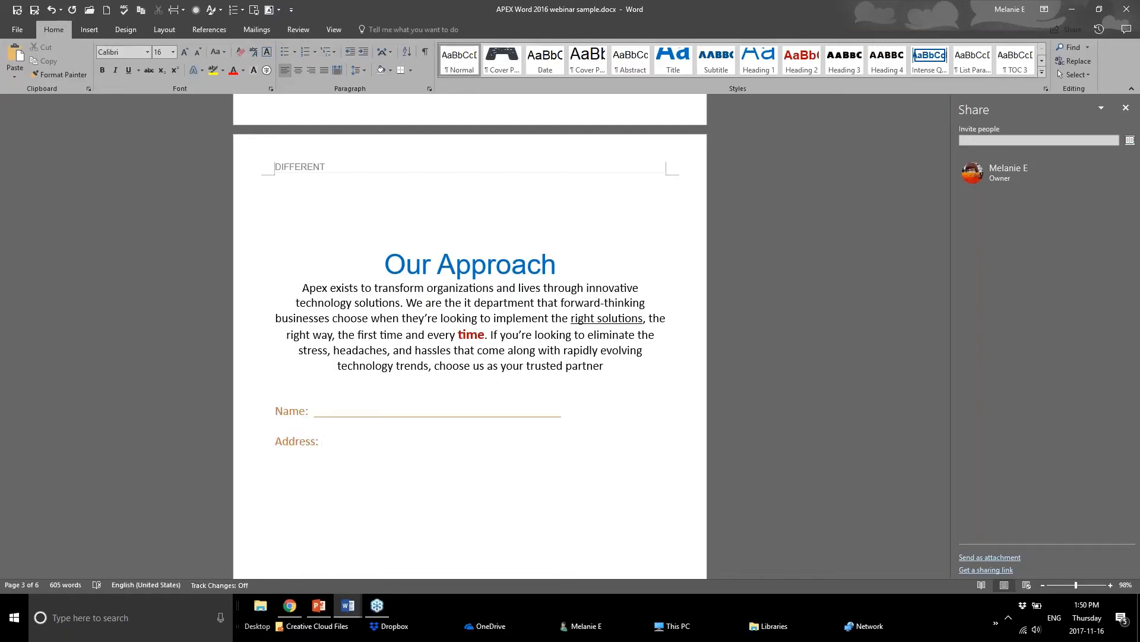
text(______________________________________)
Try entering filler text within the underscores of the Name line, then undo it
click(342, 414)
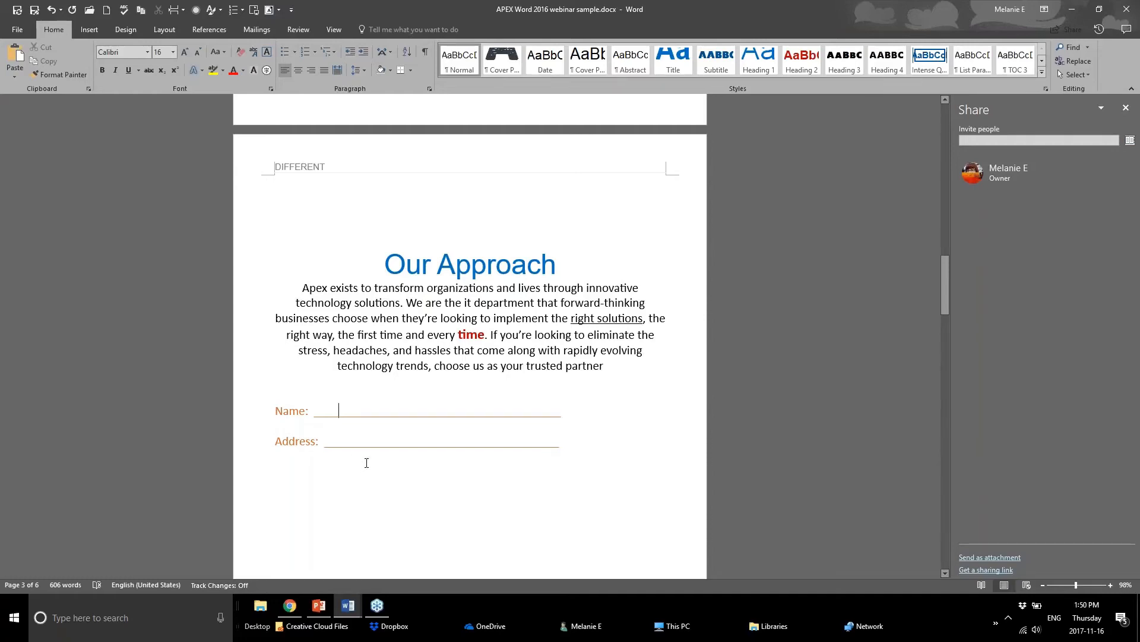
text(mamsnajshajkhsajkhskajhskajhs)
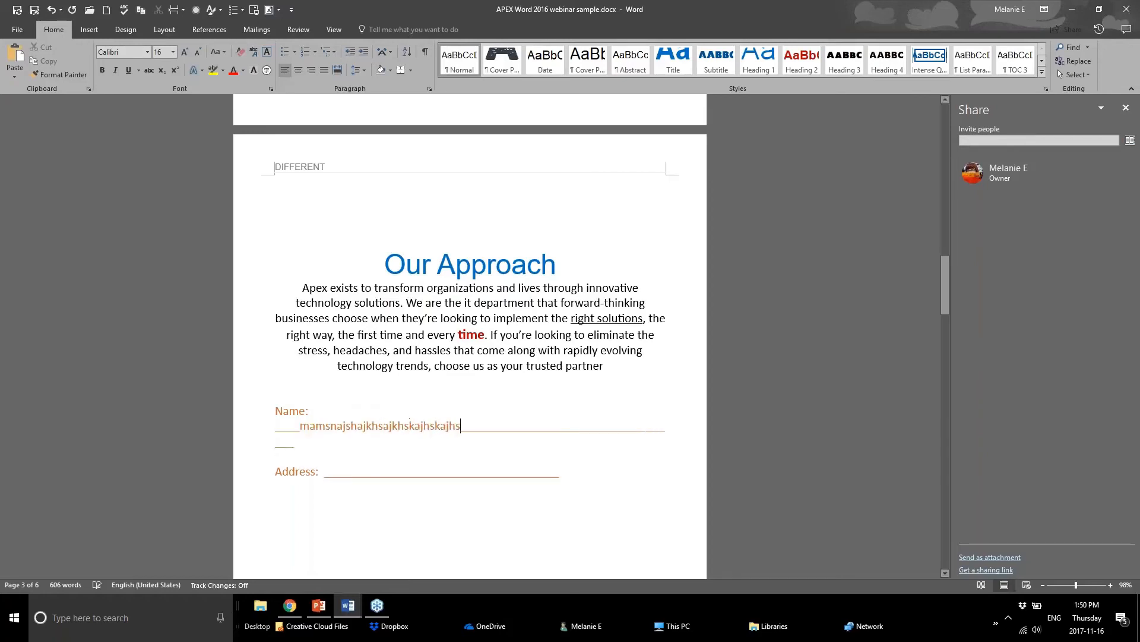
text(kajhk)
key(ctrl+z)
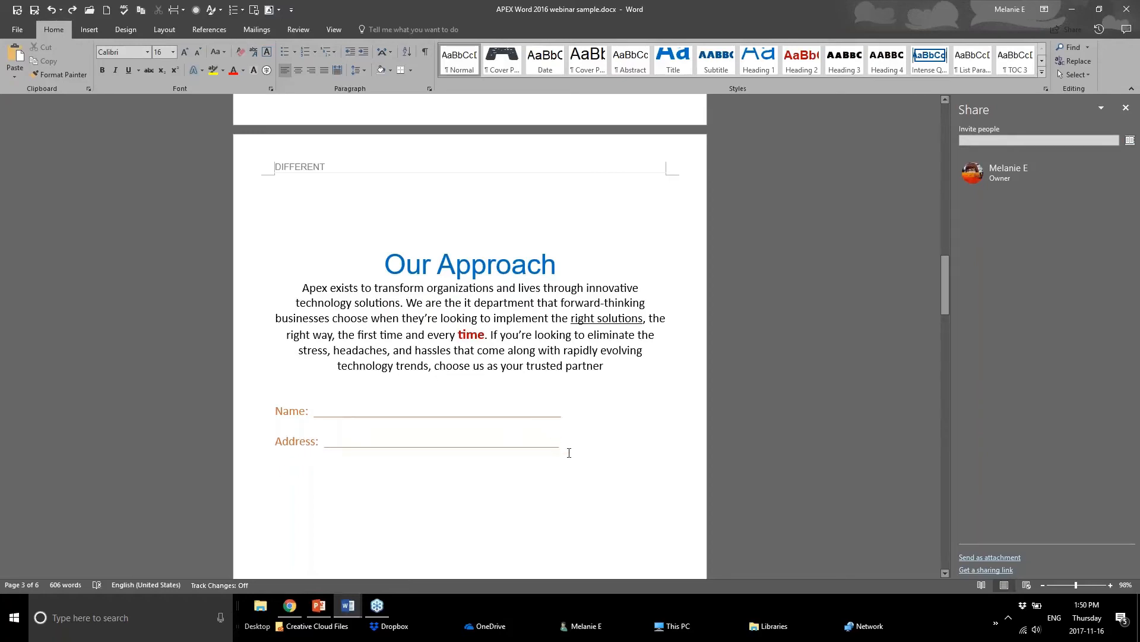
Replace the Name and Address lines with a full-width horizontal line generated from three dashes
drag(569, 453, 275, 409)
key(Delete)
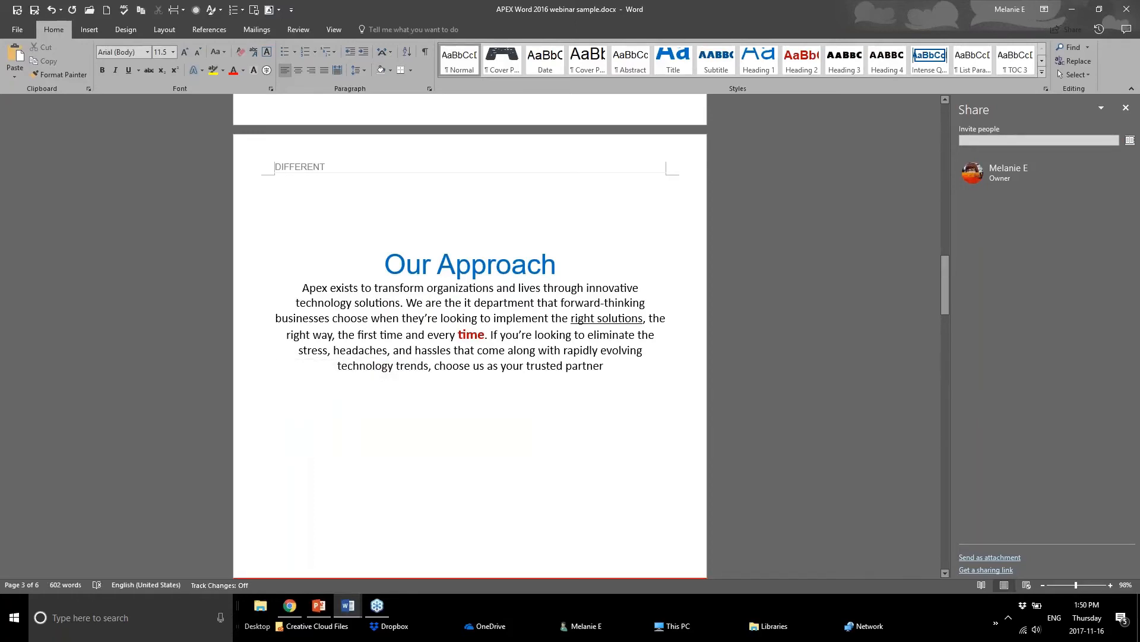
text(---)
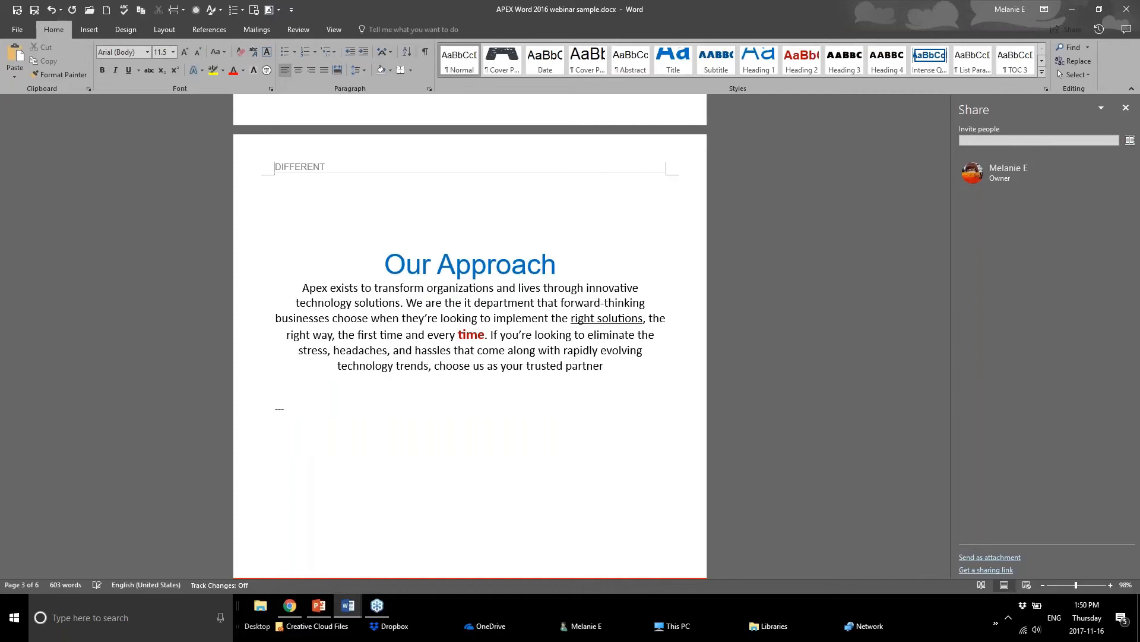
key(Return)
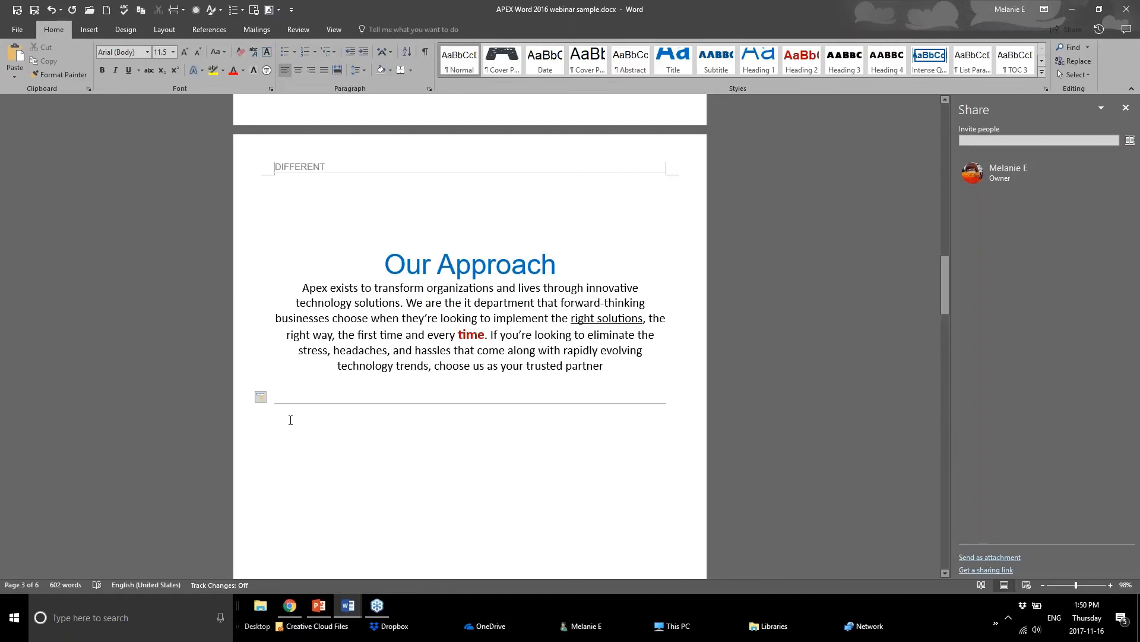
Add two more full-width horizontal lines below the existing one, each generated from three dashes
text(---)
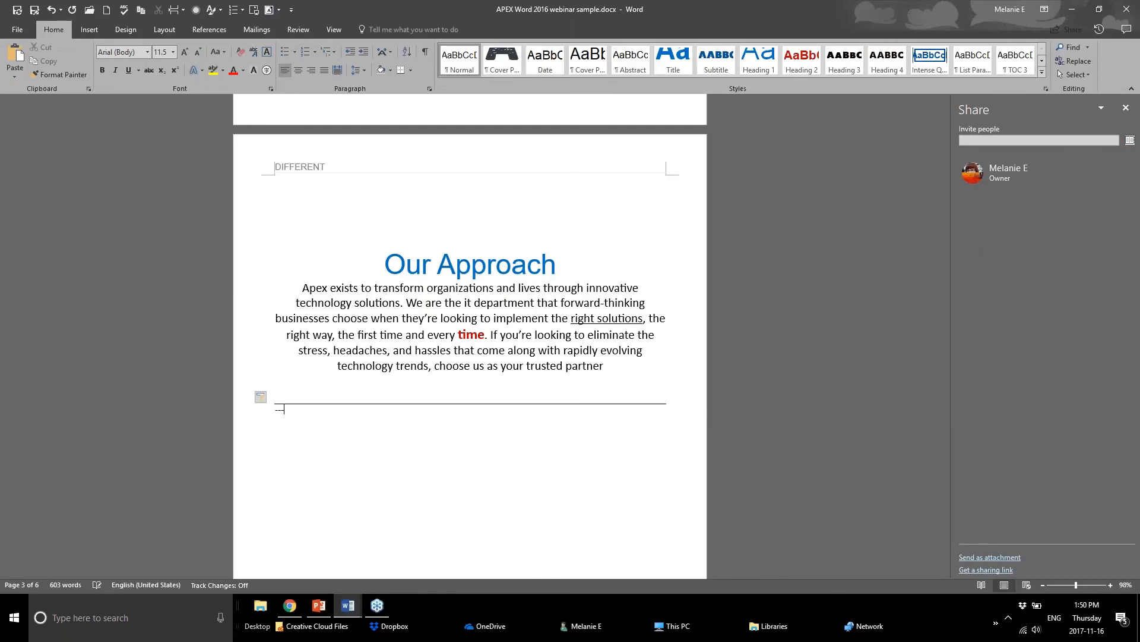
key(Return)
text(--)
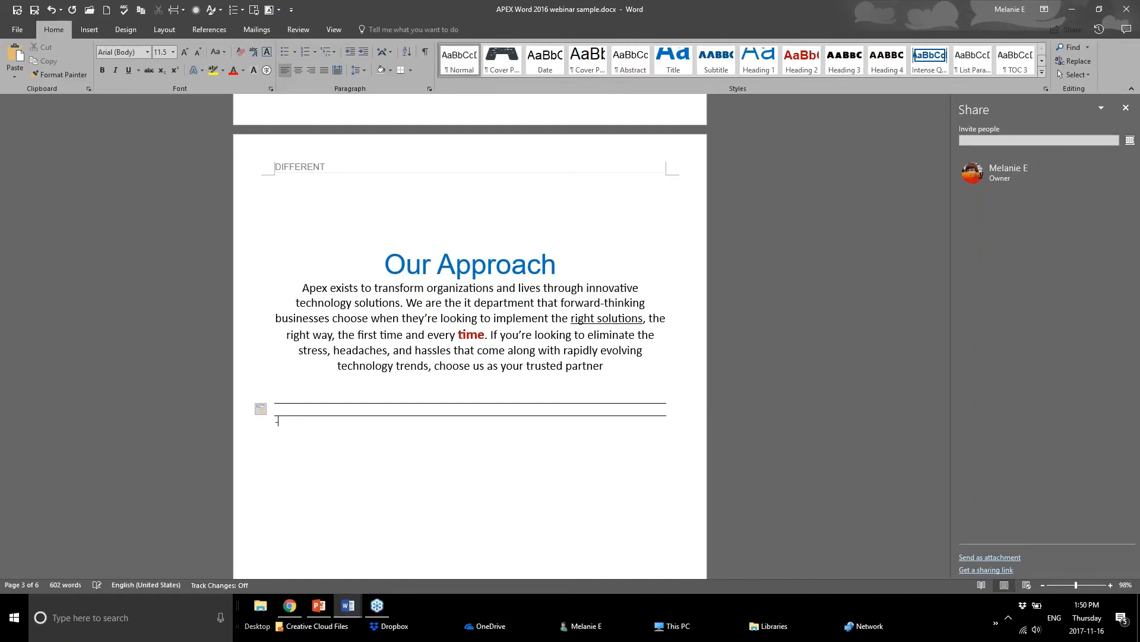
text(-)
key(Return)
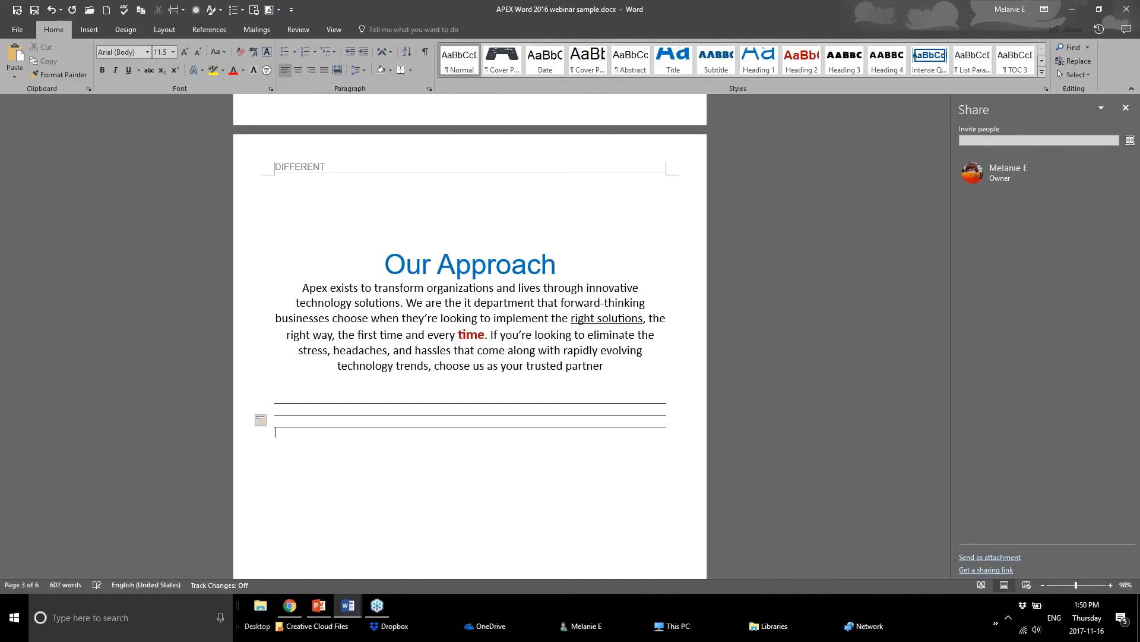
Enter the presenter's first name followed by "can type on it" above the first horizontal line
click(305, 402)
text(M)
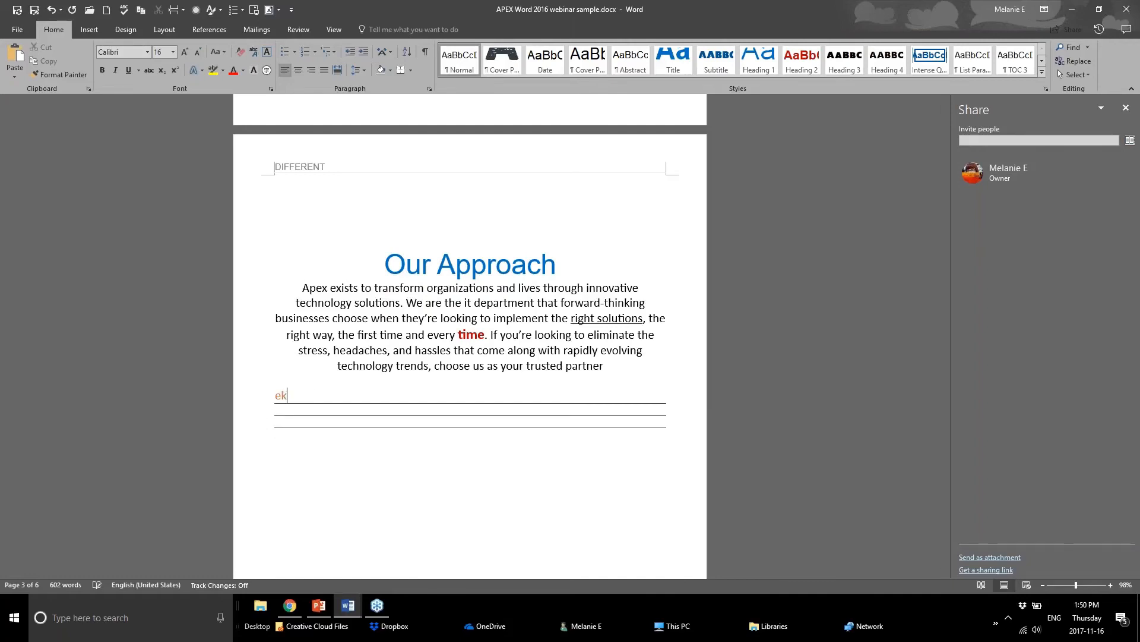
key(BackSpace)
text(Melnie)
key(BackSpace)
key(BackSpace)
key(BackSpace)
text(anie can type on it)
click(363, 423)
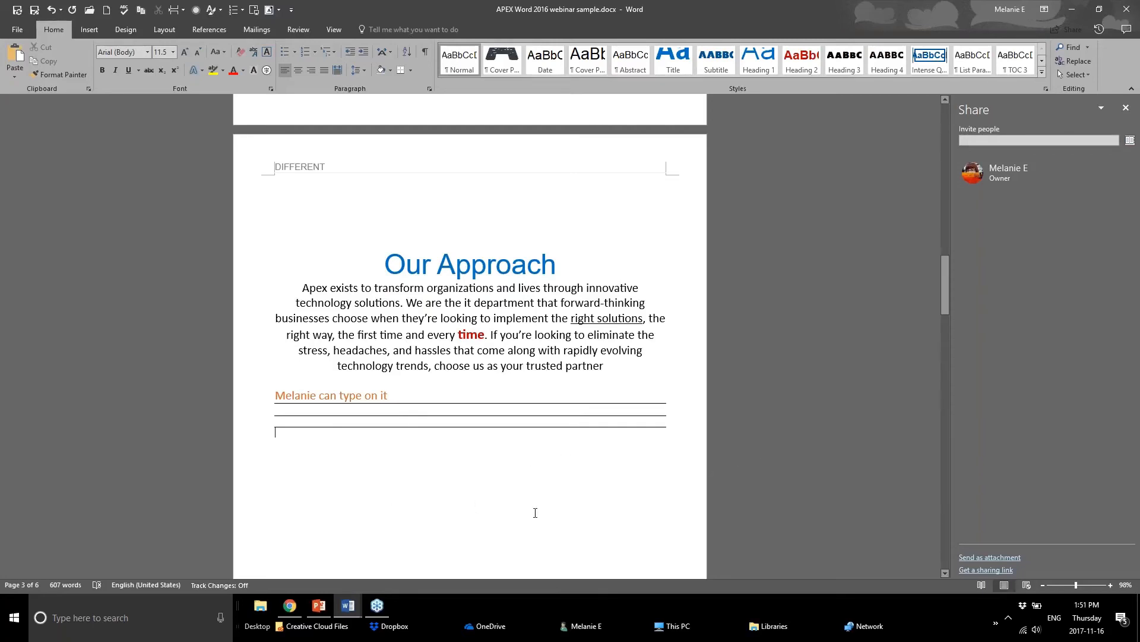
Look back through the document from the Our Approach page past the Table of Contents to the cover page
scroll(421, 451, down, 5)
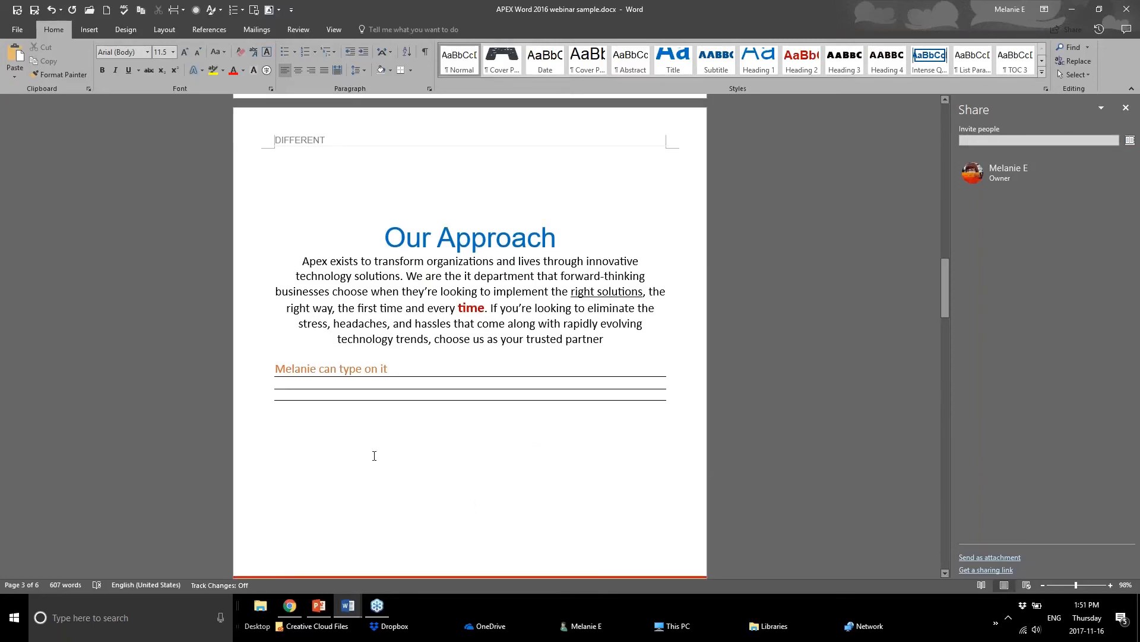
scroll(540, 333, down, 3)
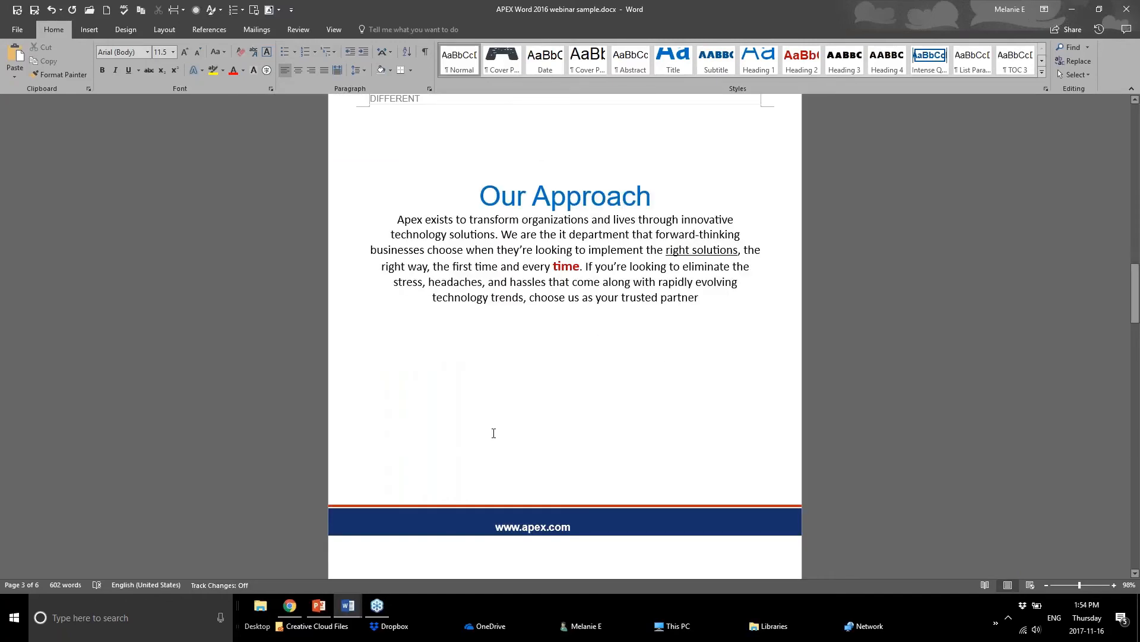
scroll(493, 432, up, 8)
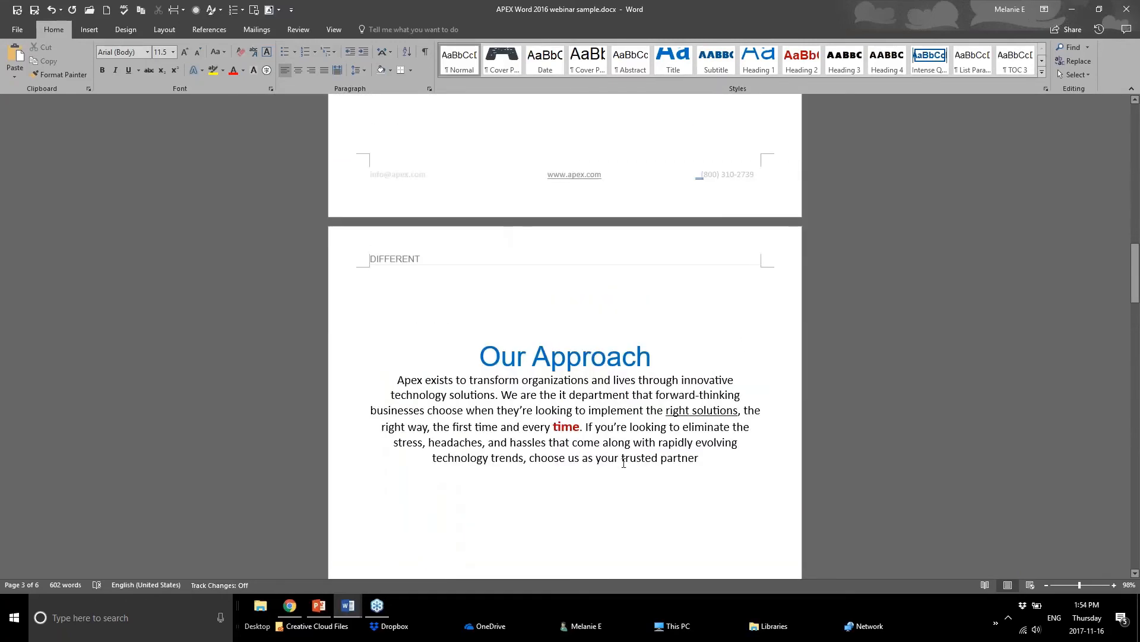
scroll(391, 391, up, 12)
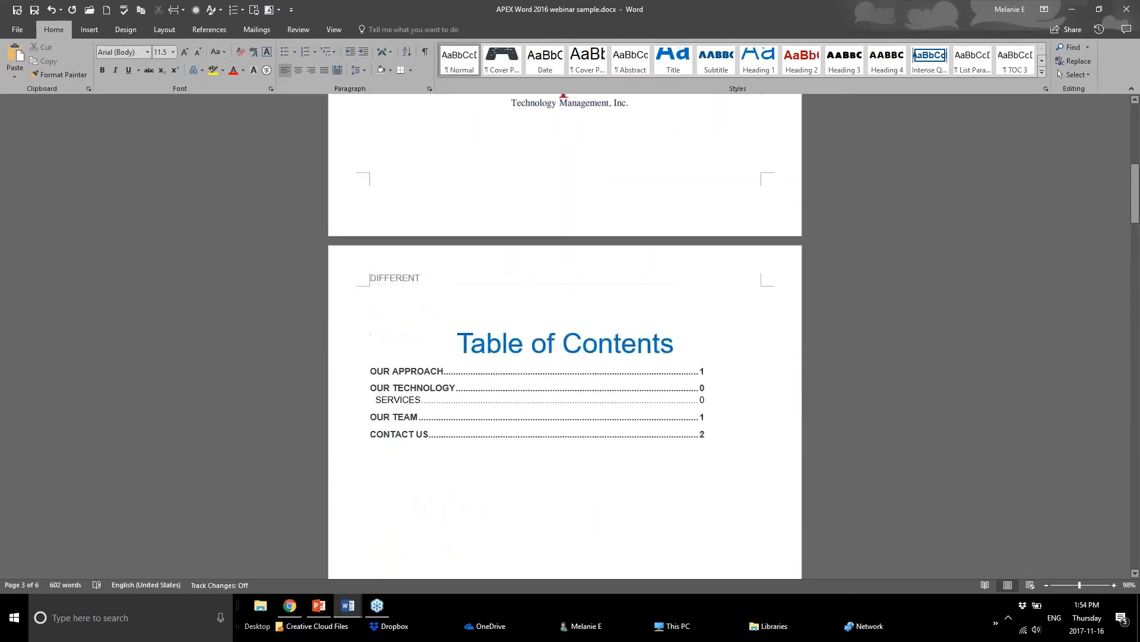
click(392, 391)
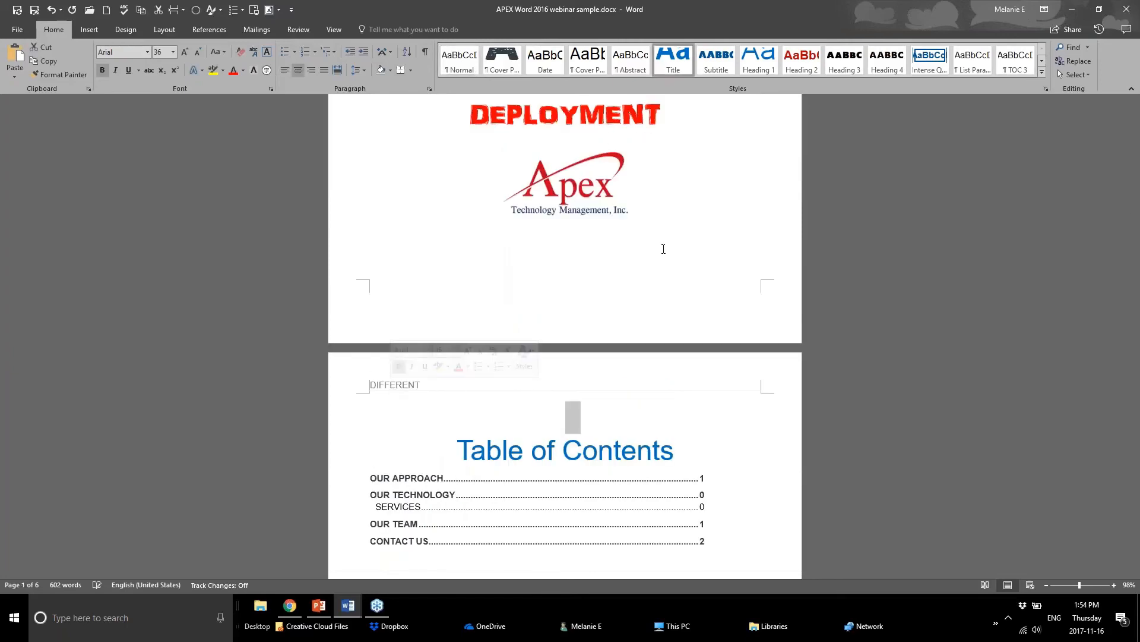
scroll(661, 248, up, 3)
scroll(676, 357, up, 4)
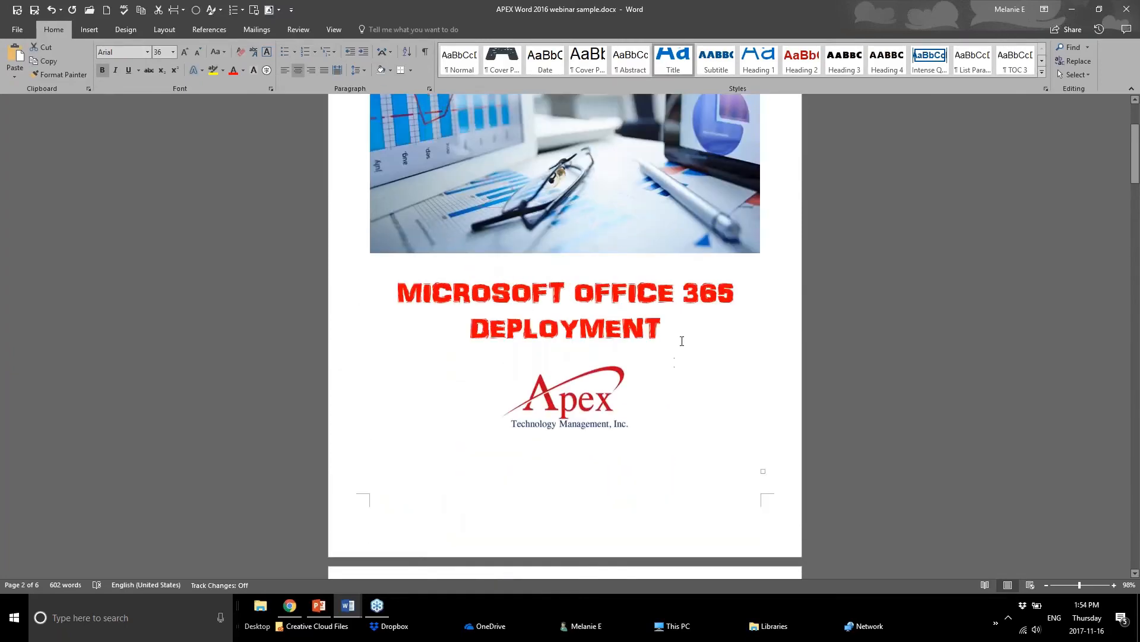
Switch to the webinar presentation in PowerPoint and go from its first slide to the "Why use MS Word?" slide
click(319, 606)
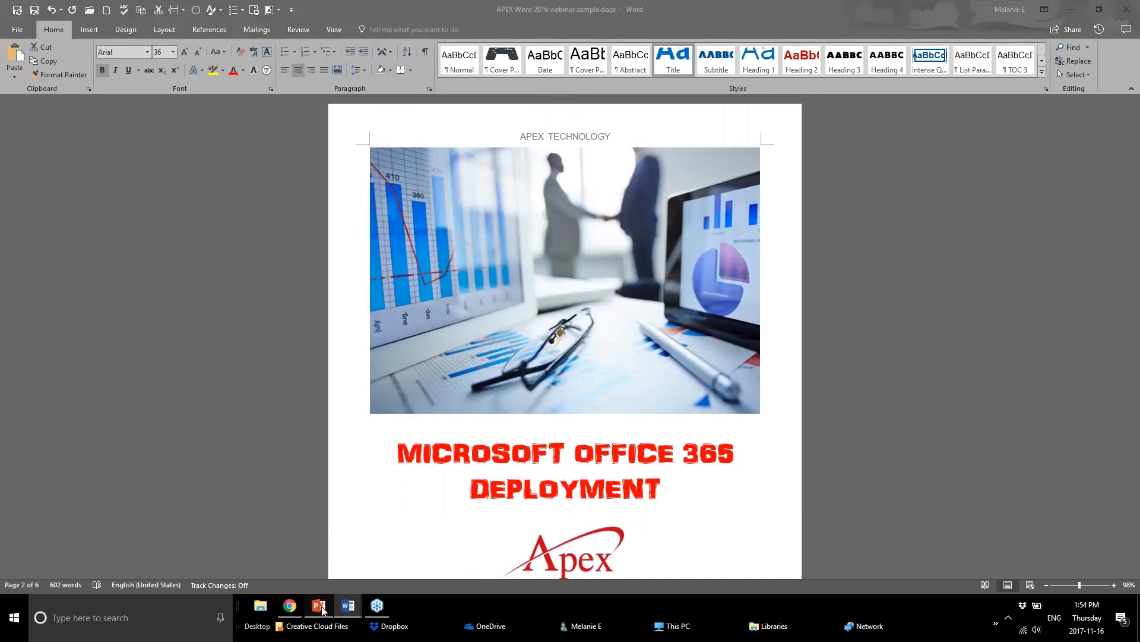
scroll(161, 345, up, 6)
scroll(162, 348, up, 4)
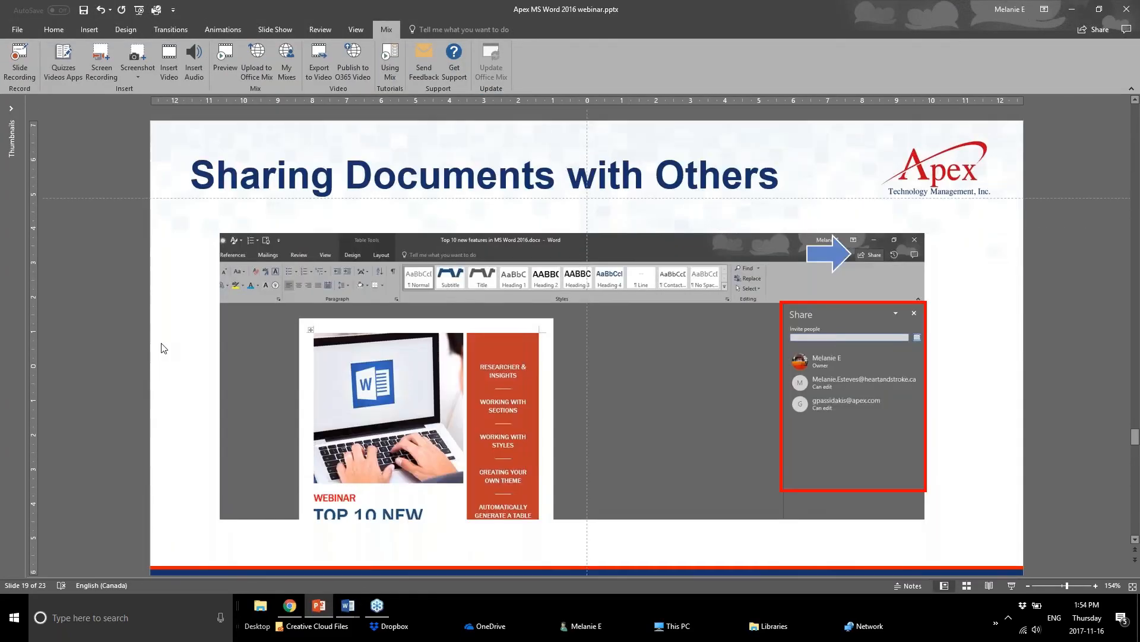
drag(1135, 384, 1135, 107)
scroll(438, 370, down, 3)
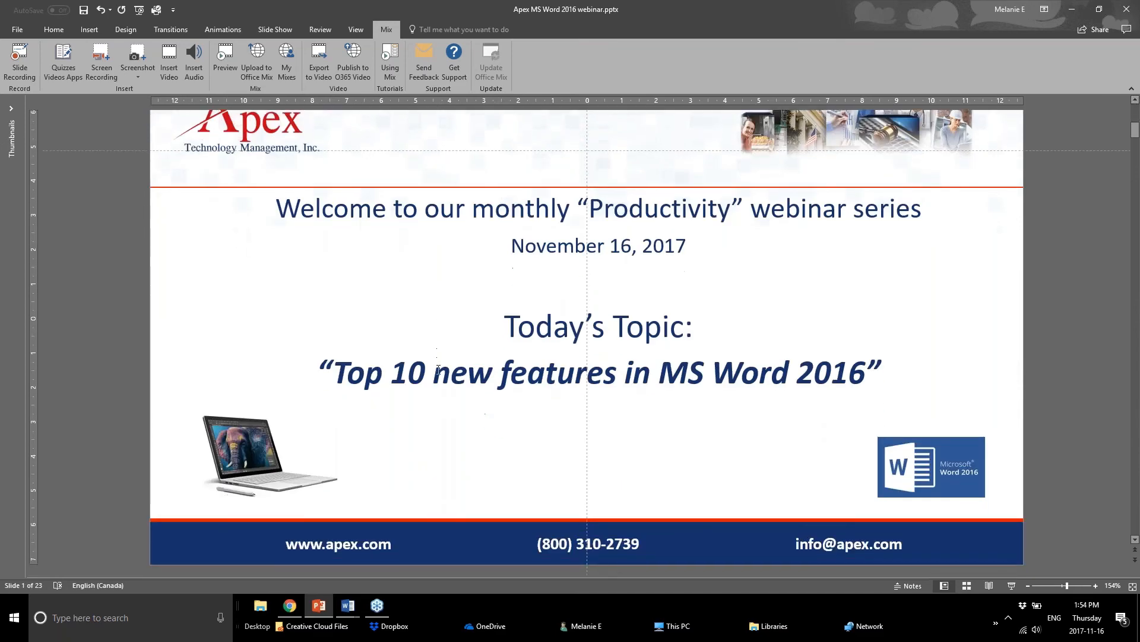
scroll(435, 368, down, 2)
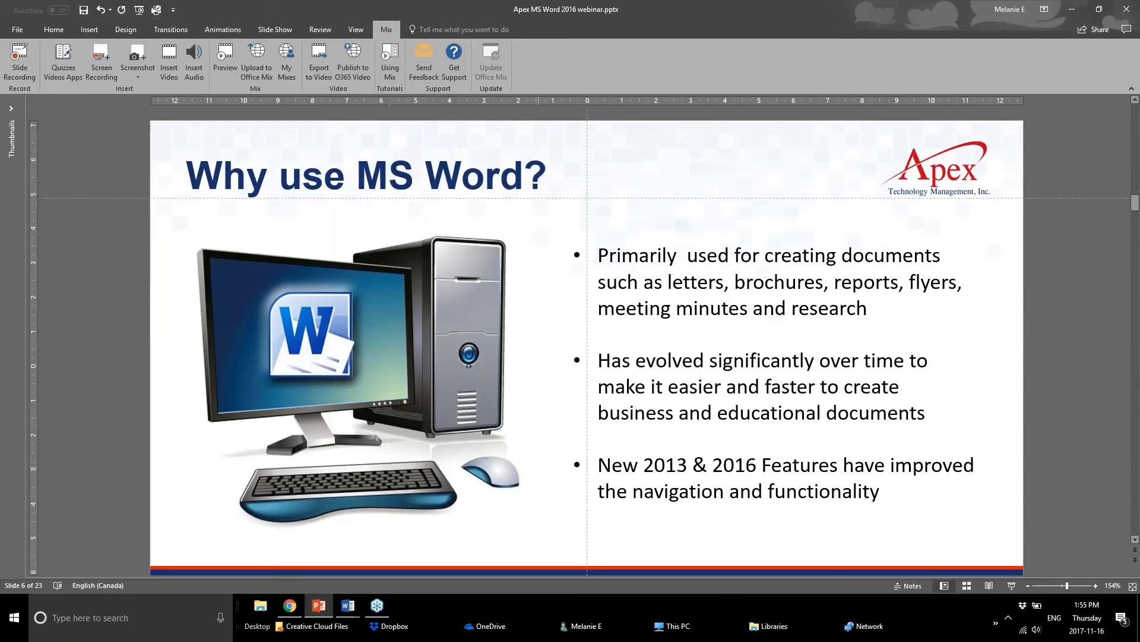
Run the slide show from the "Why use MS Word?" slide and bring up the closing "Thank you for joining us today!" slide
click(1011, 587)
click(563, 515)
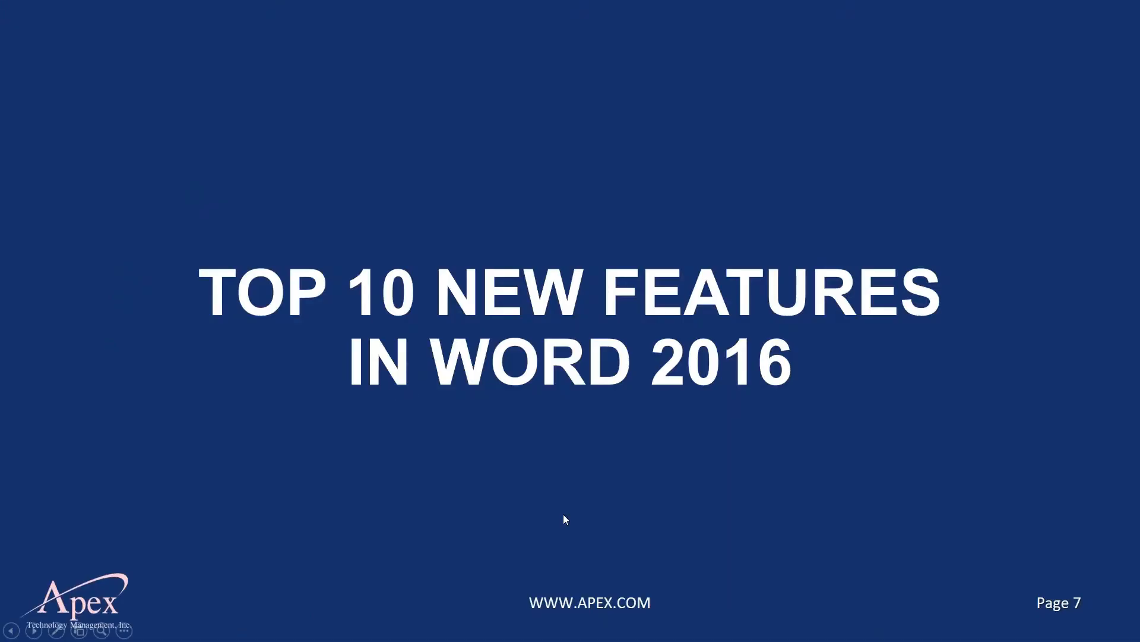
click(563, 515)
click(563, 514)
scroll(563, 515, down, 12)
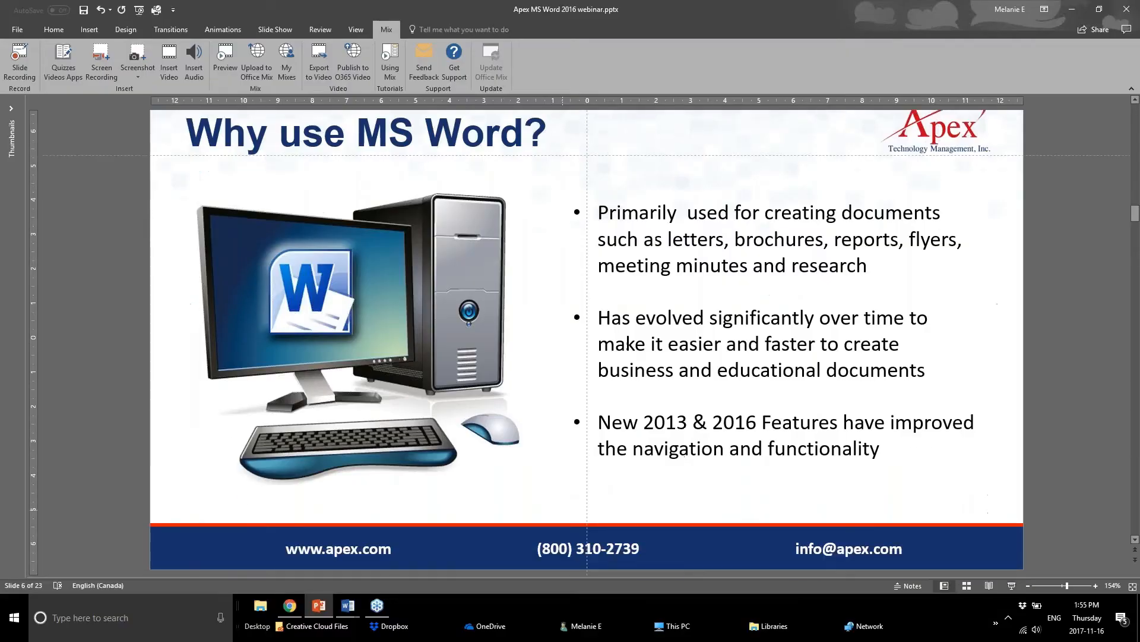
scroll(587, 345, down, 3)
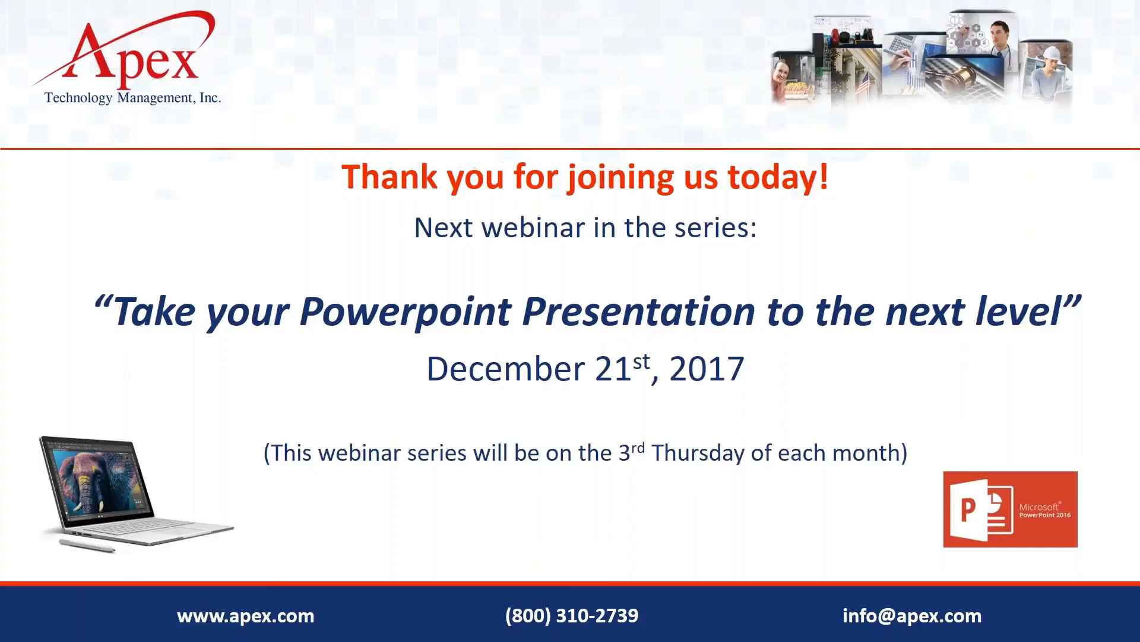